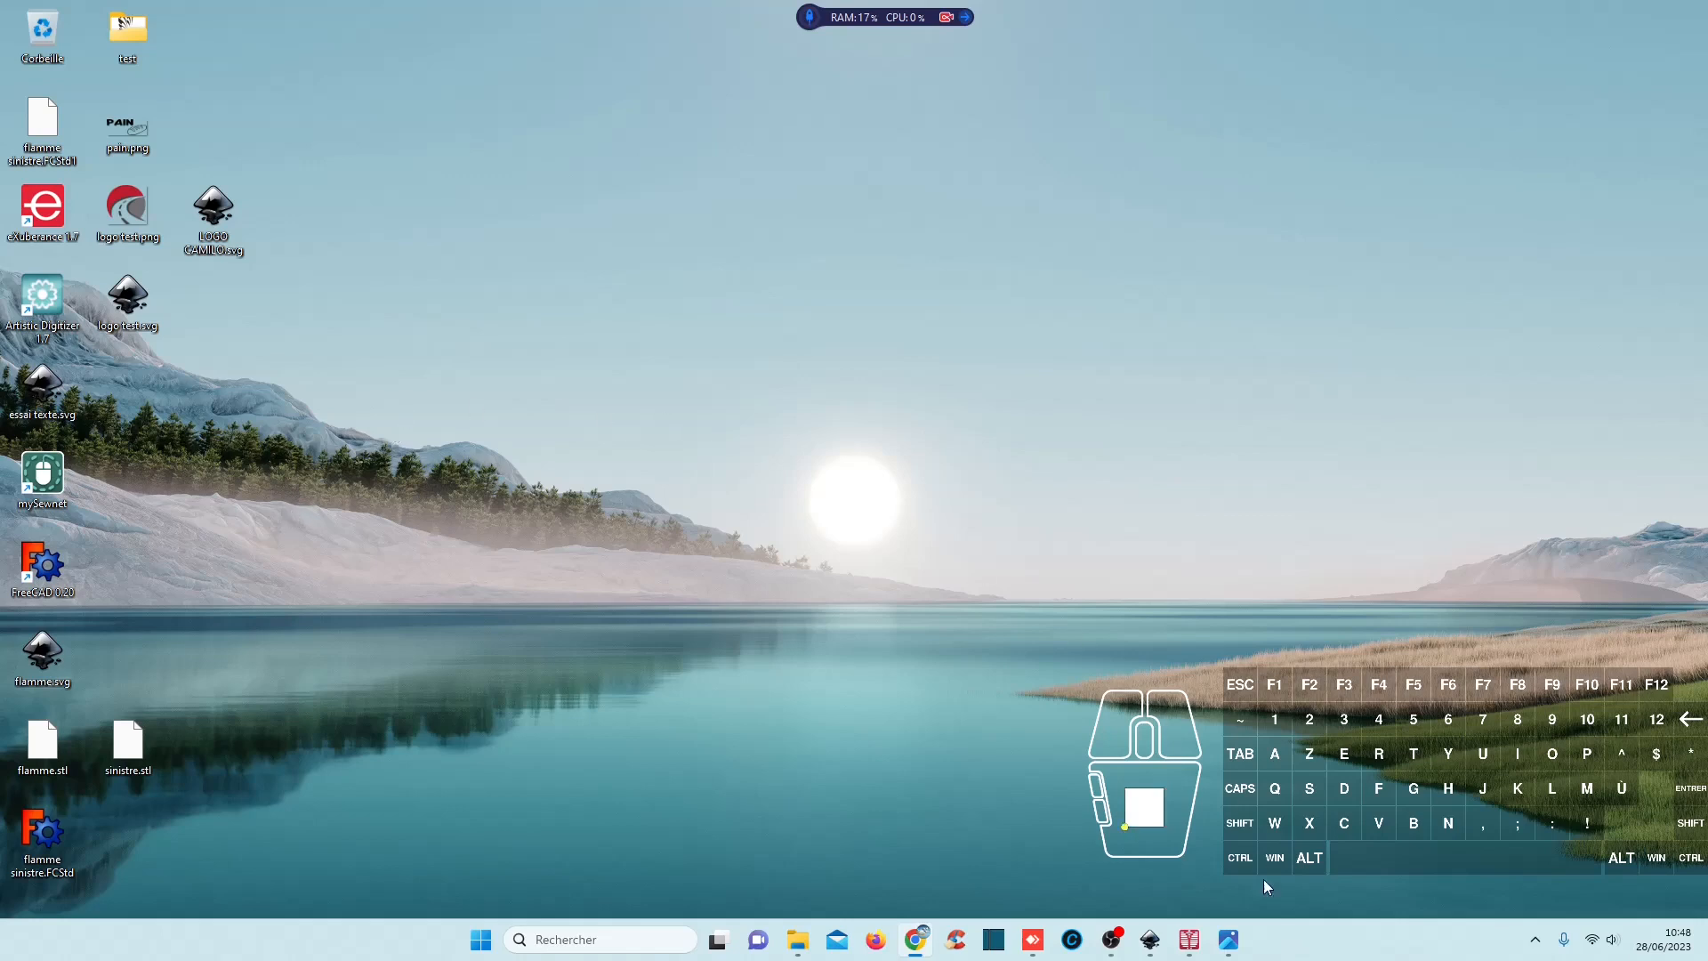
Step: Open the source logo photo in the image viewer, examine its edges up close and minimise it
left_click(1228, 939)
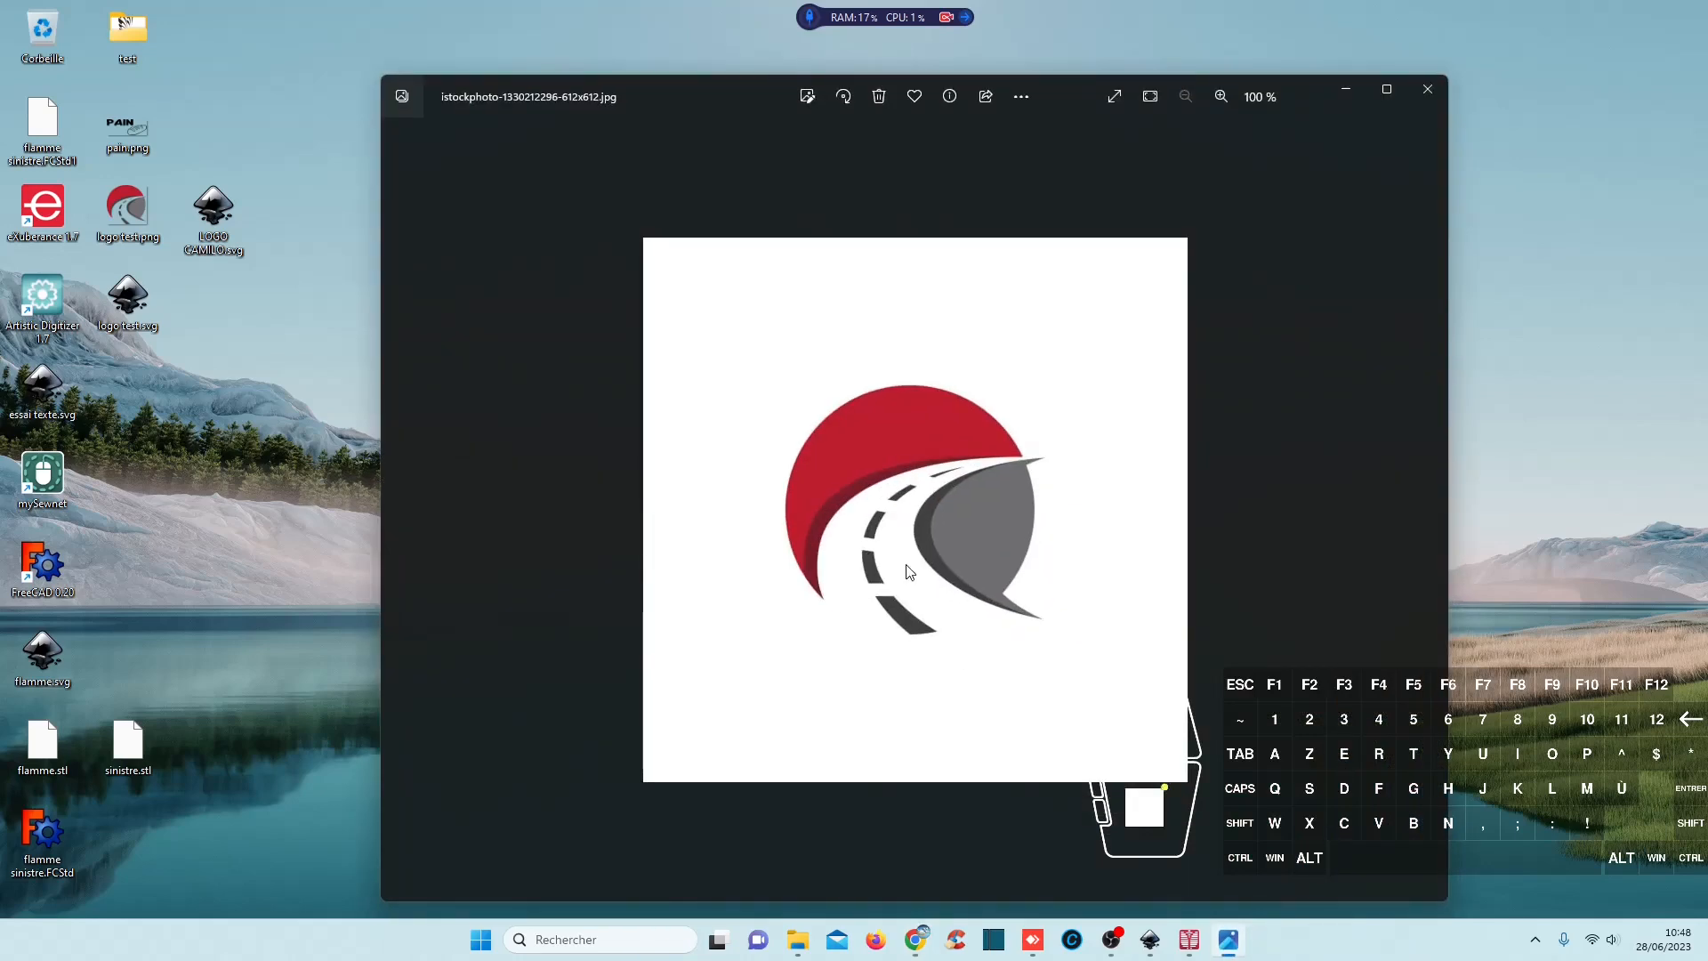
scroll(912, 572, "up", 1)
scroll(912, 572, "up", 10)
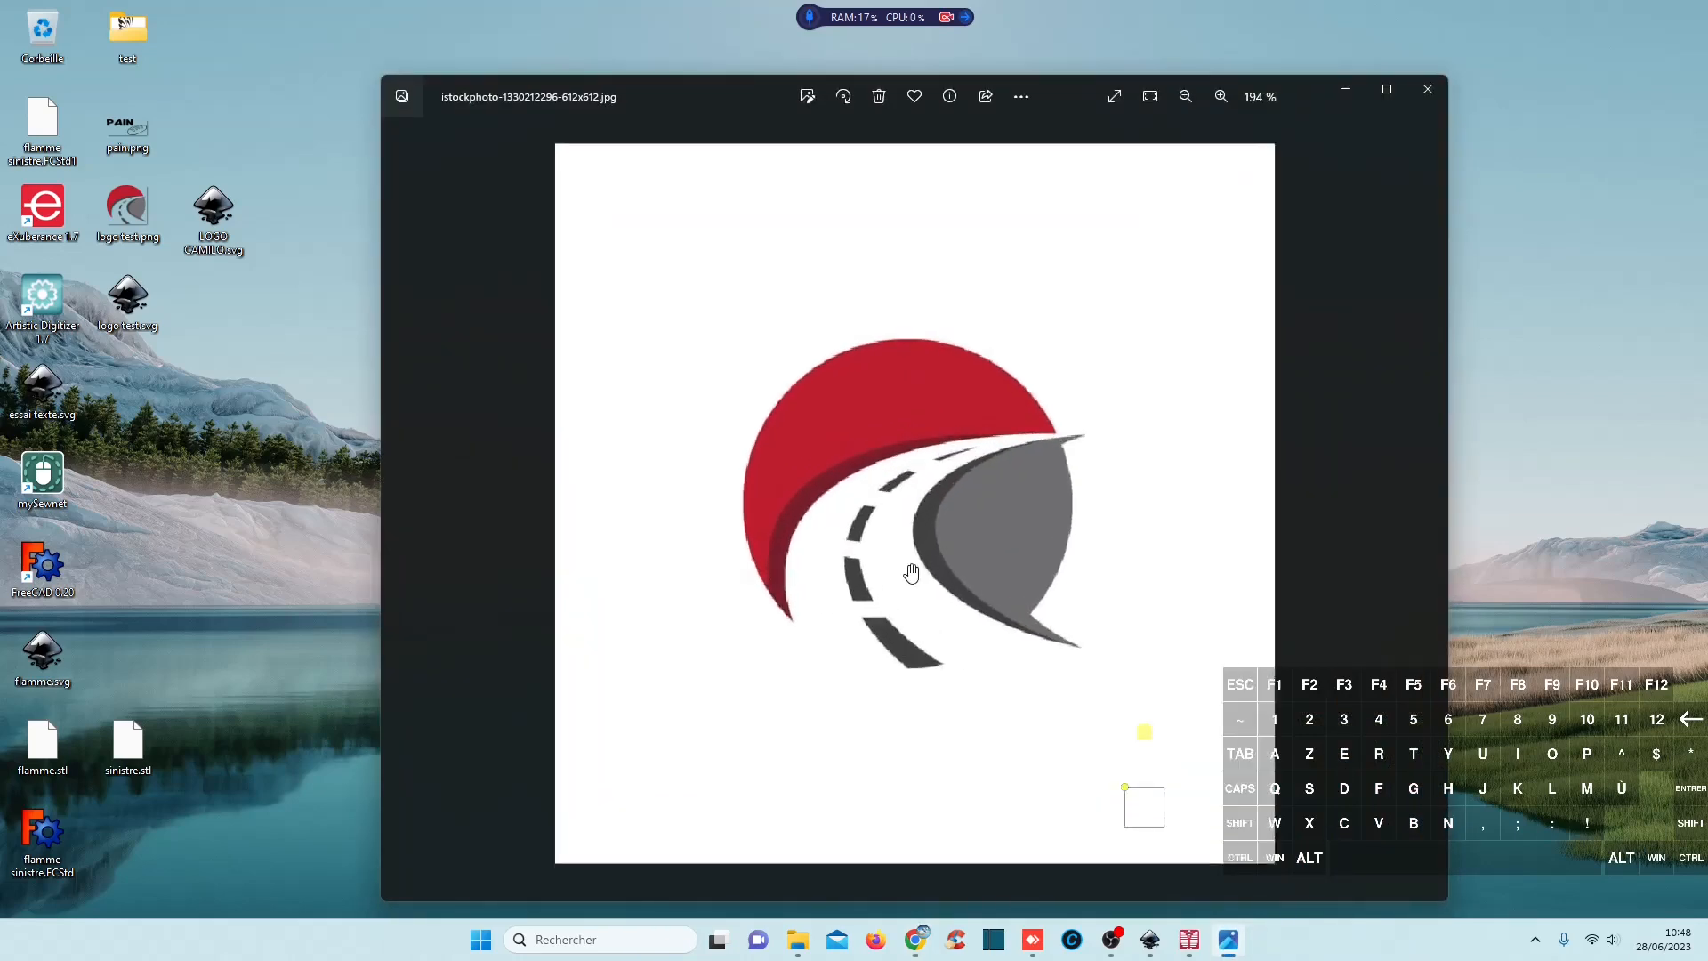
scroll(912, 572, "down", 8)
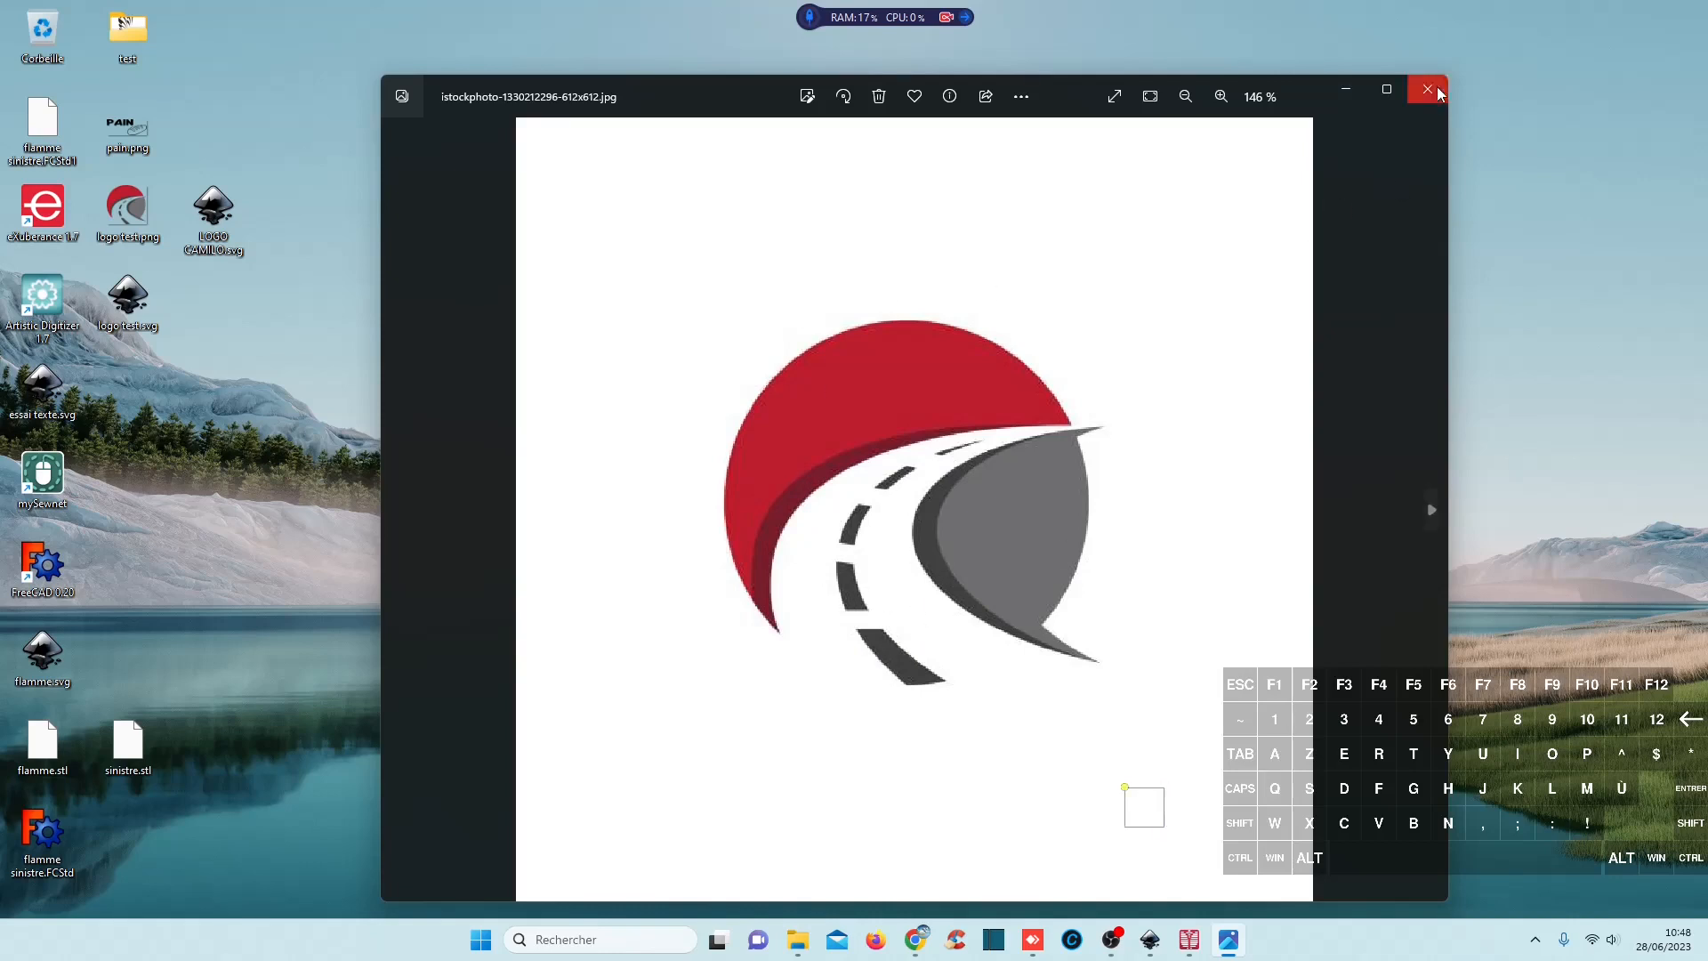
left_click(1345, 97)
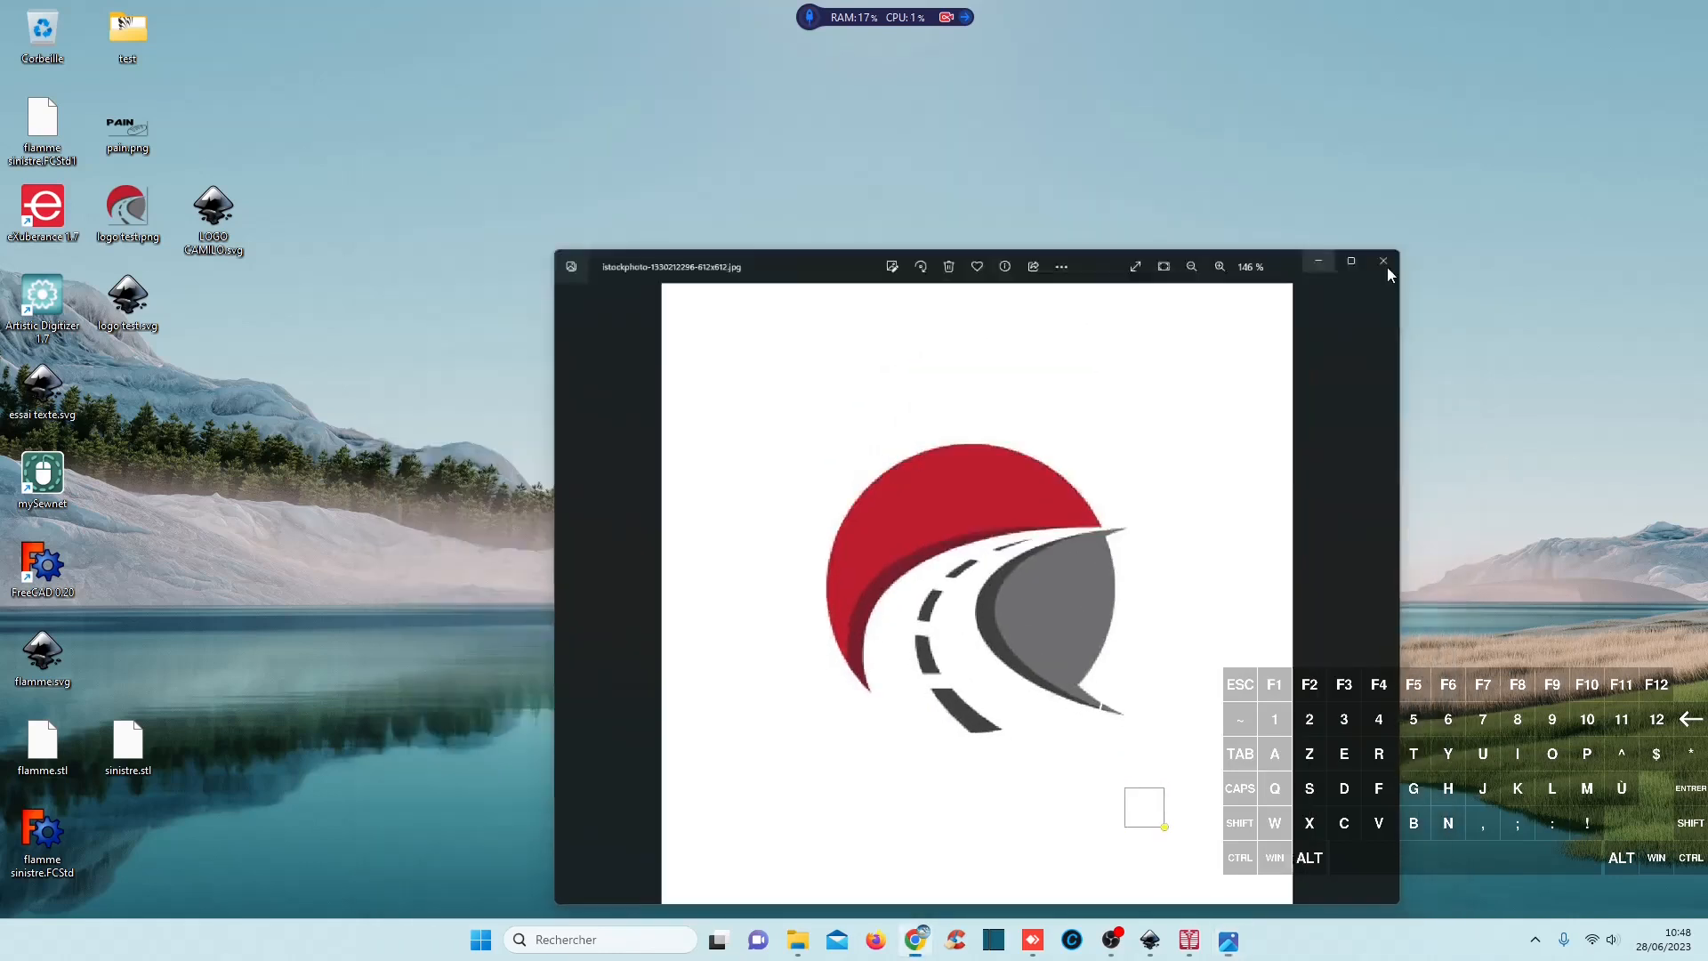
Step: Switch to Inkscape, examine the shapes of the vectorised road logo in logo test.svg, and minimise it
mouse_move(1151, 939)
left_click(1214, 817)
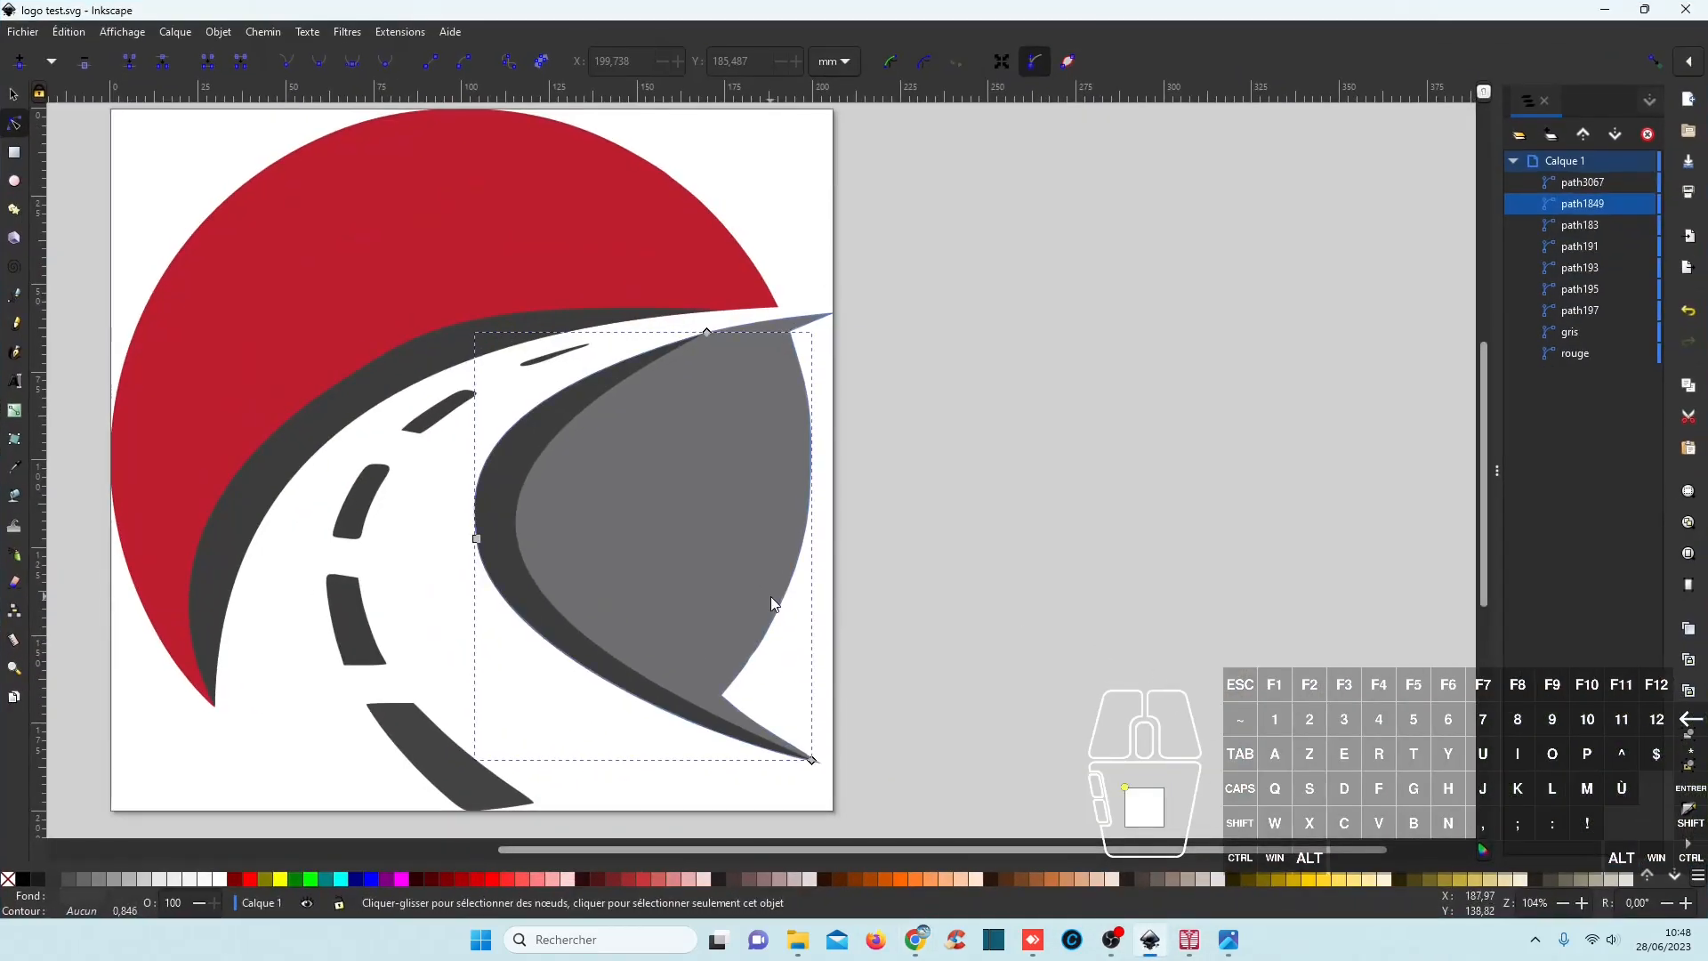
scroll(625, 477, "up", 6)
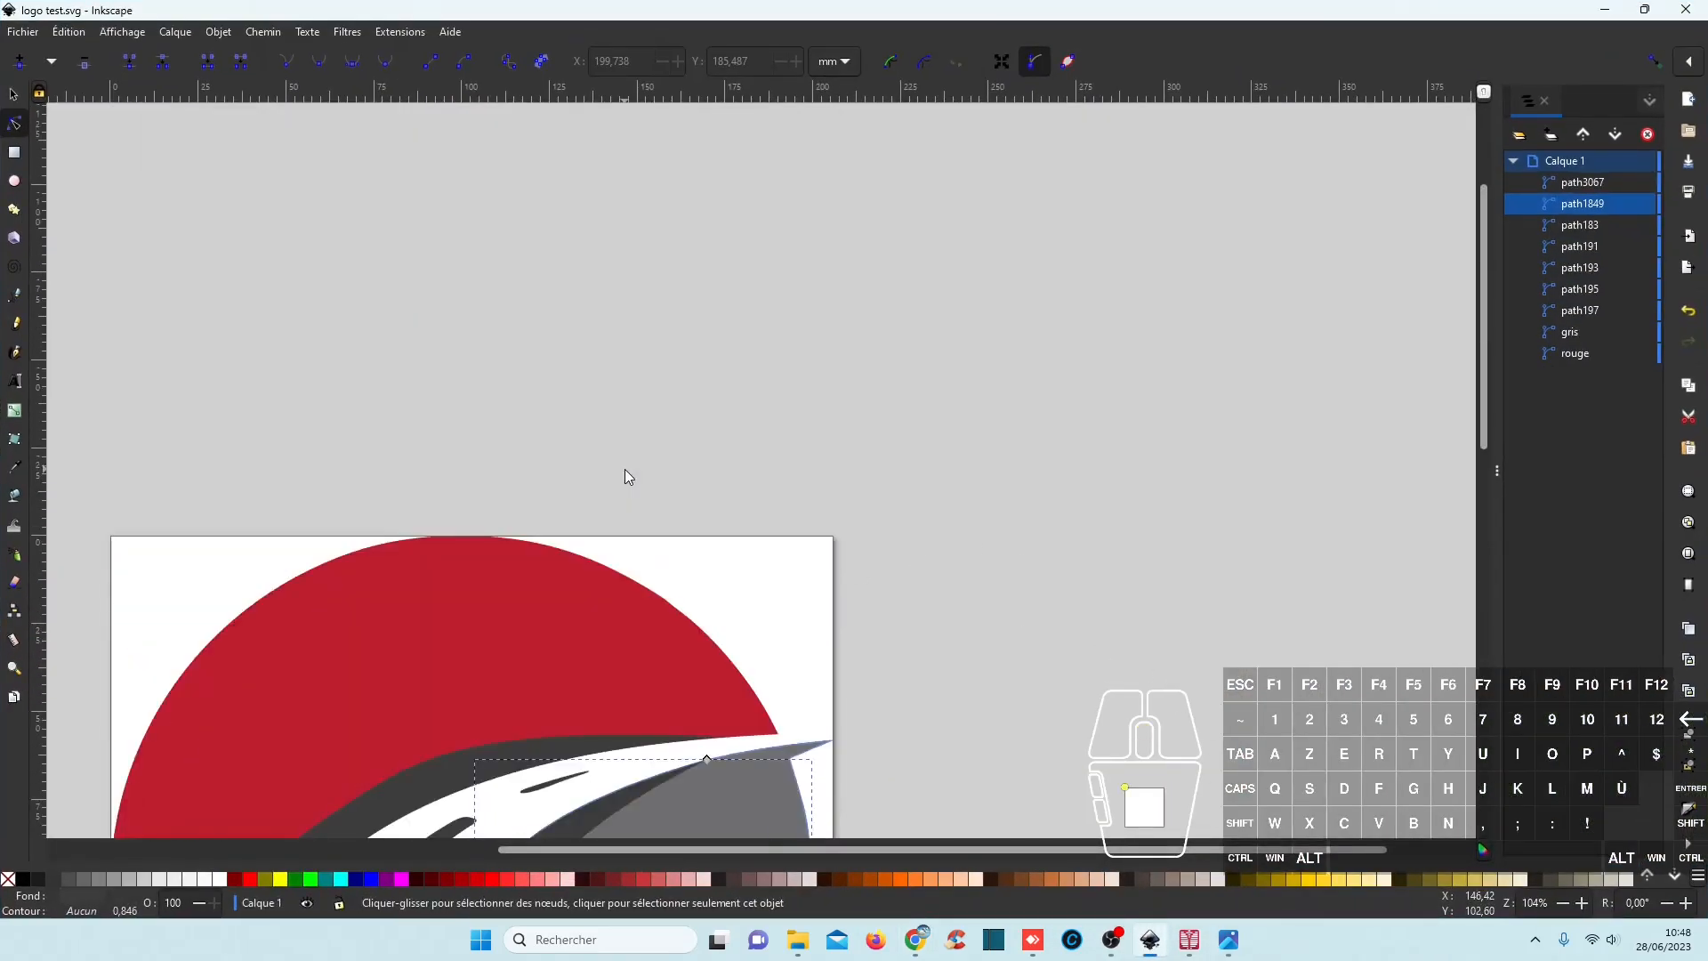
scroll(728, 462, "down", 7)
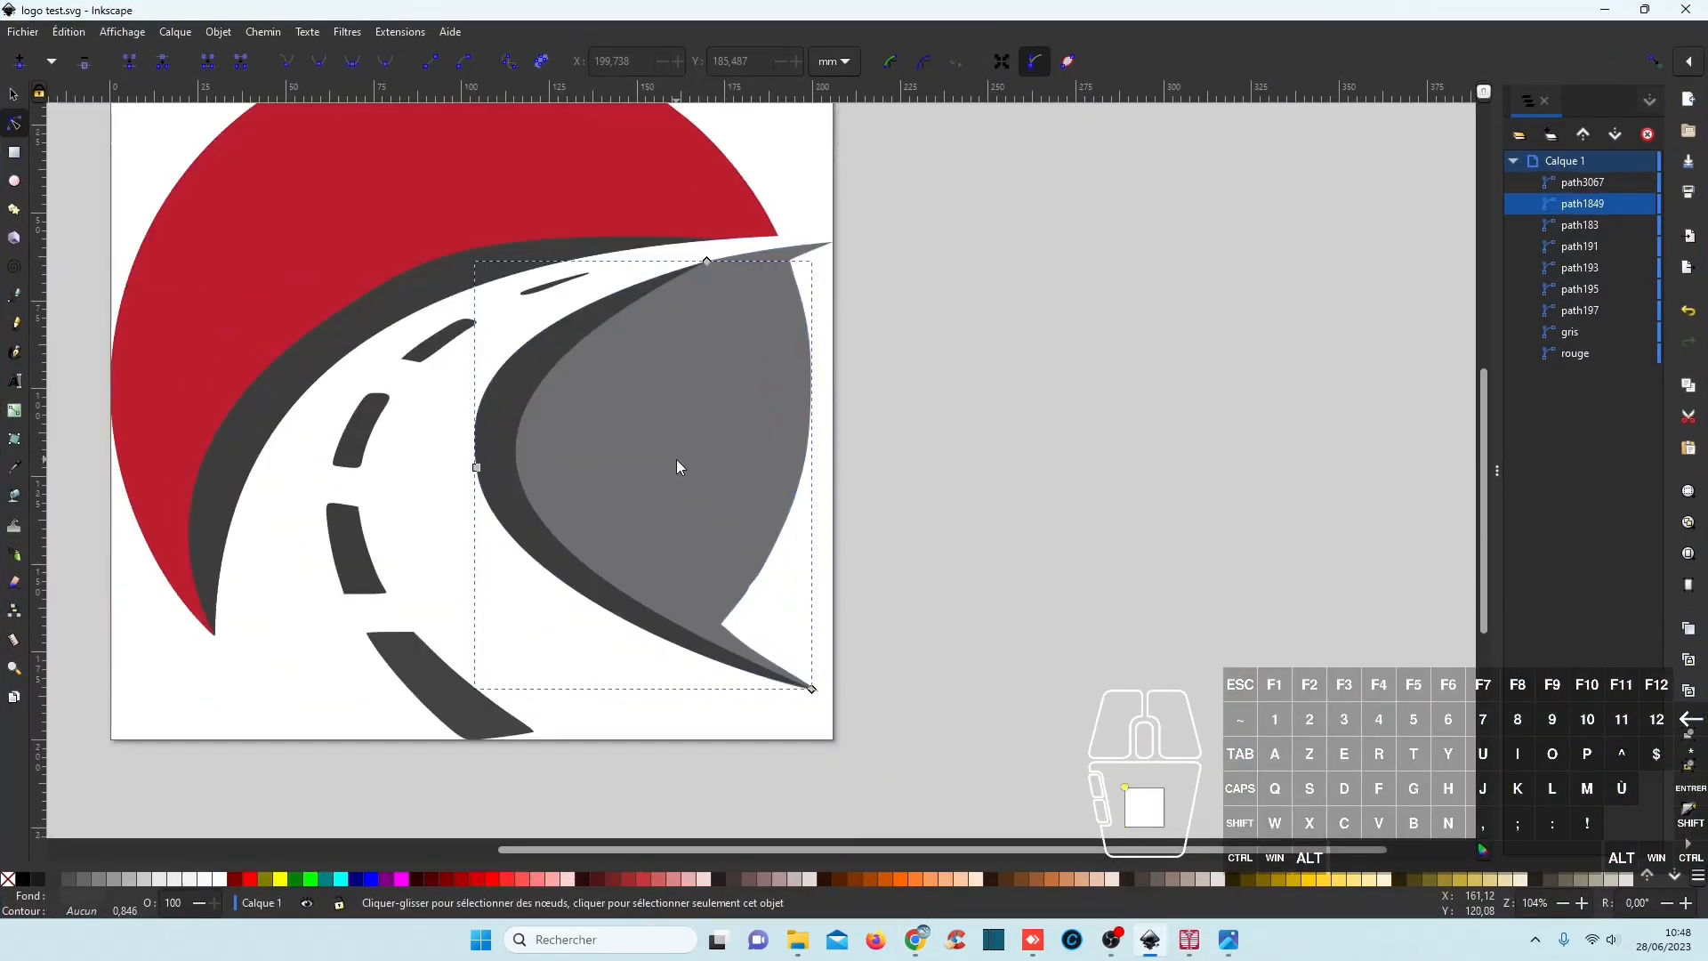
scroll(690, 451, "left", 5)
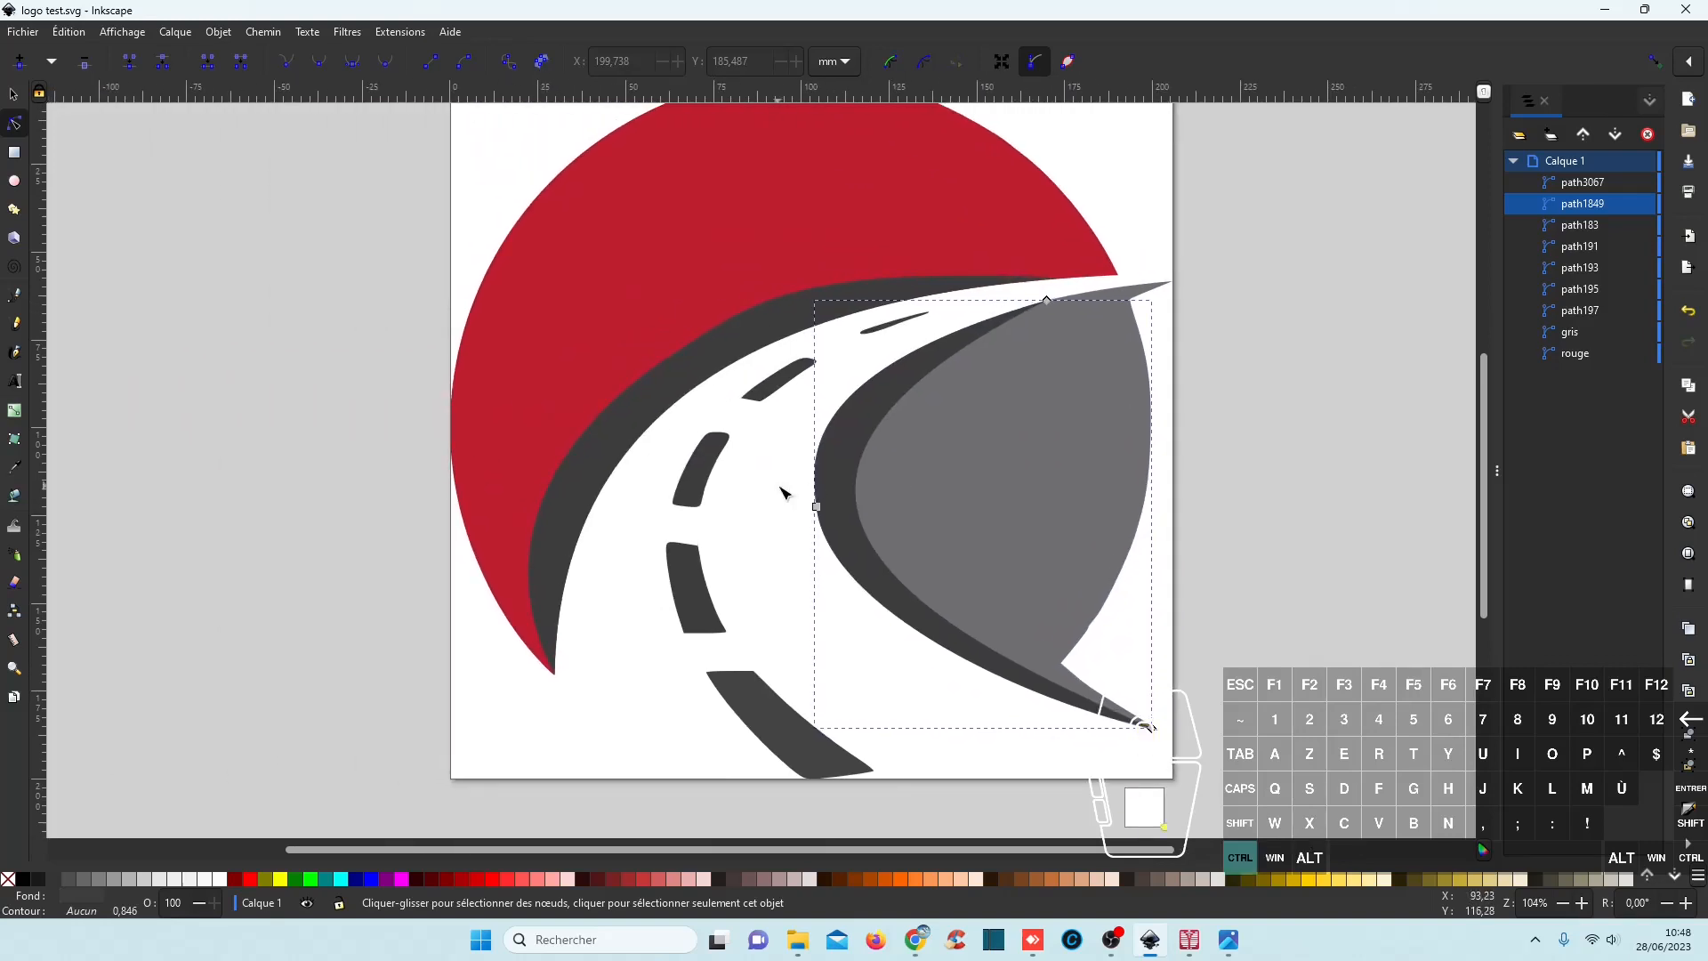
scroll(809, 494, "up", 5)
scroll(808, 493, "down", 6)
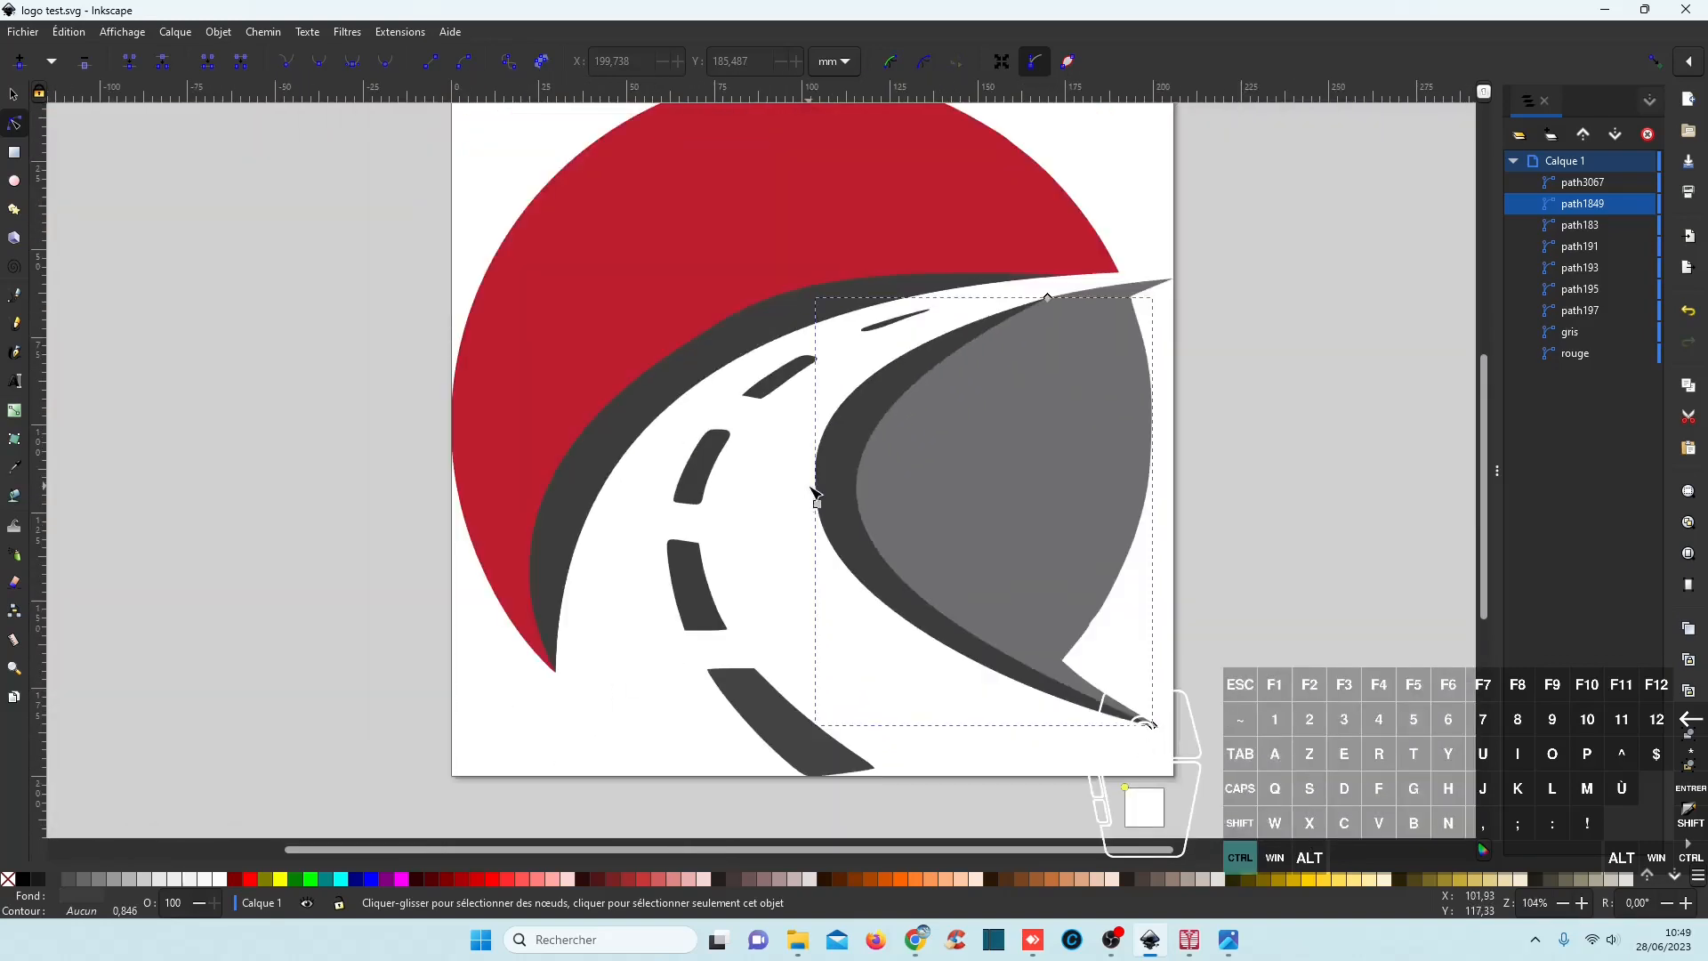
left_click(1157, 476)
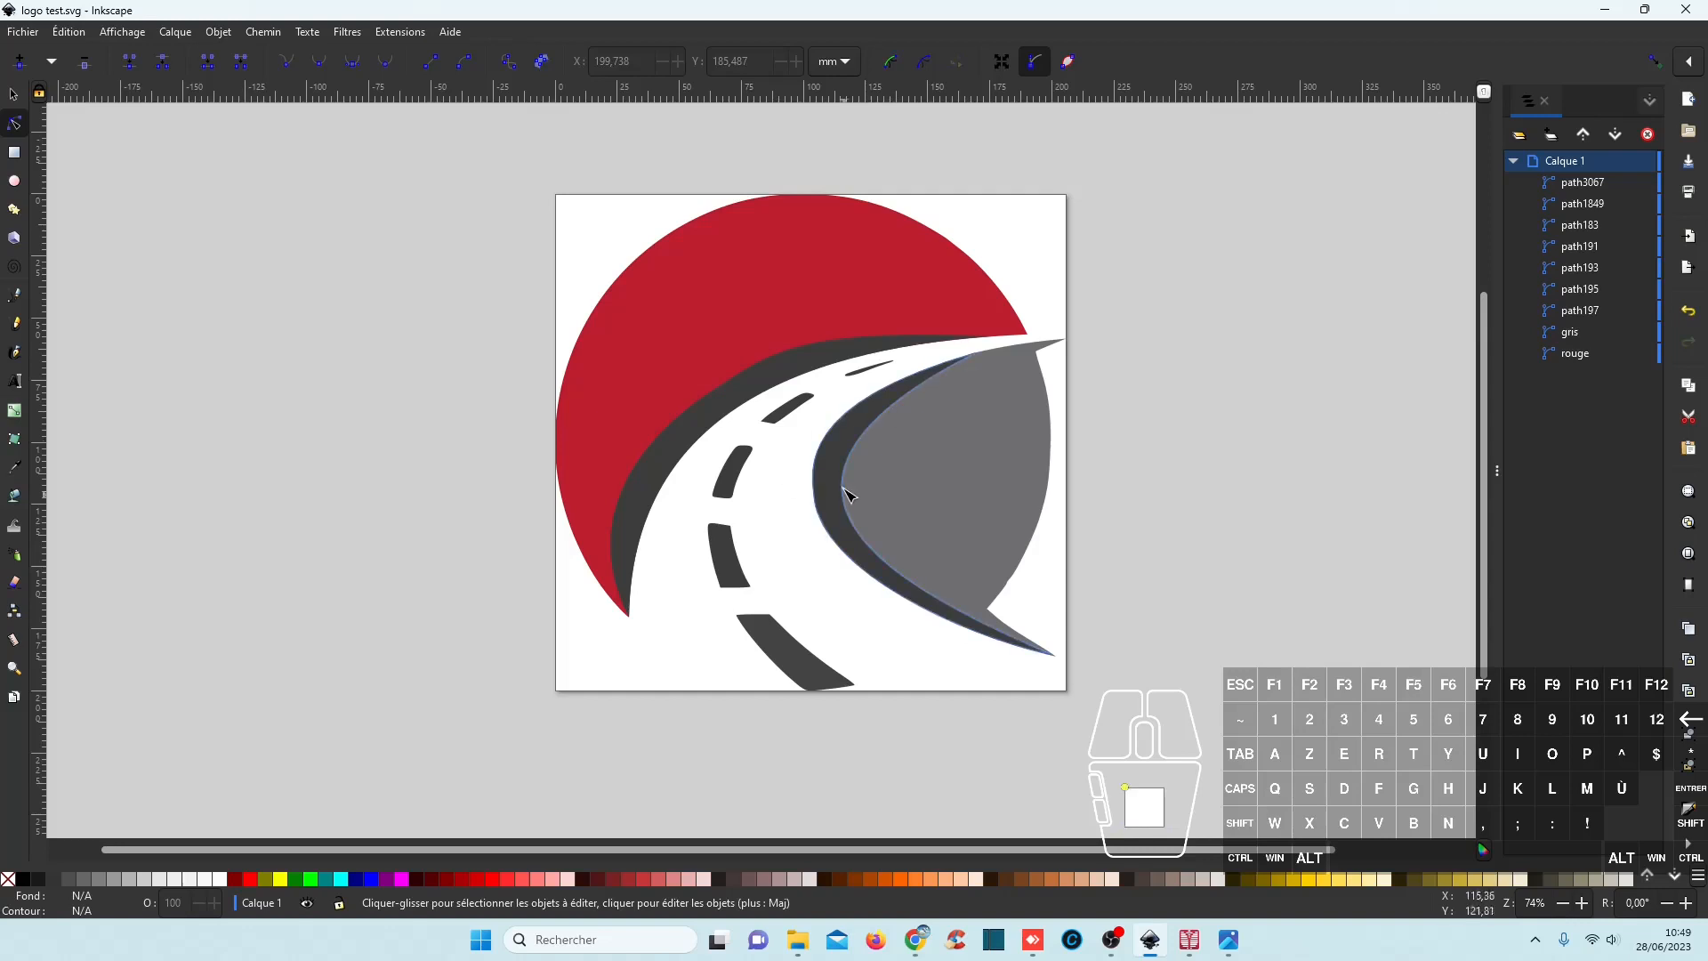
left_click(1608, 15)
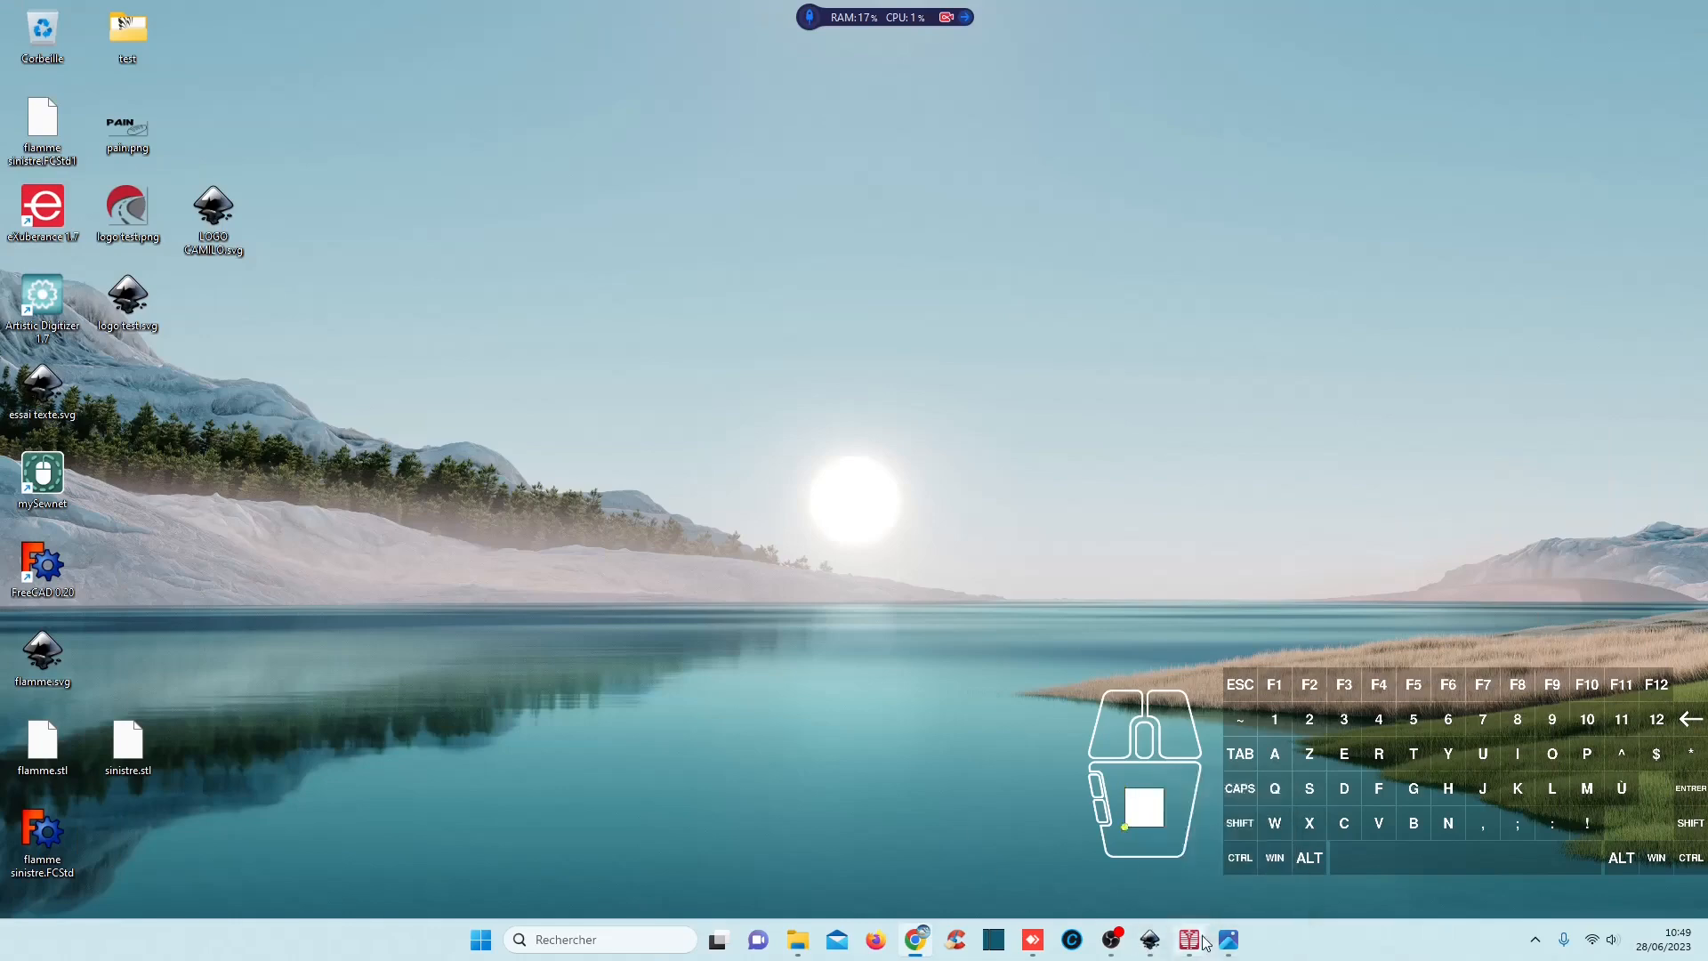
Step: Switch to mySewnet Digitizing and start a new design with the "Charger ou créer un arrière-plan" option
left_click(1201, 940)
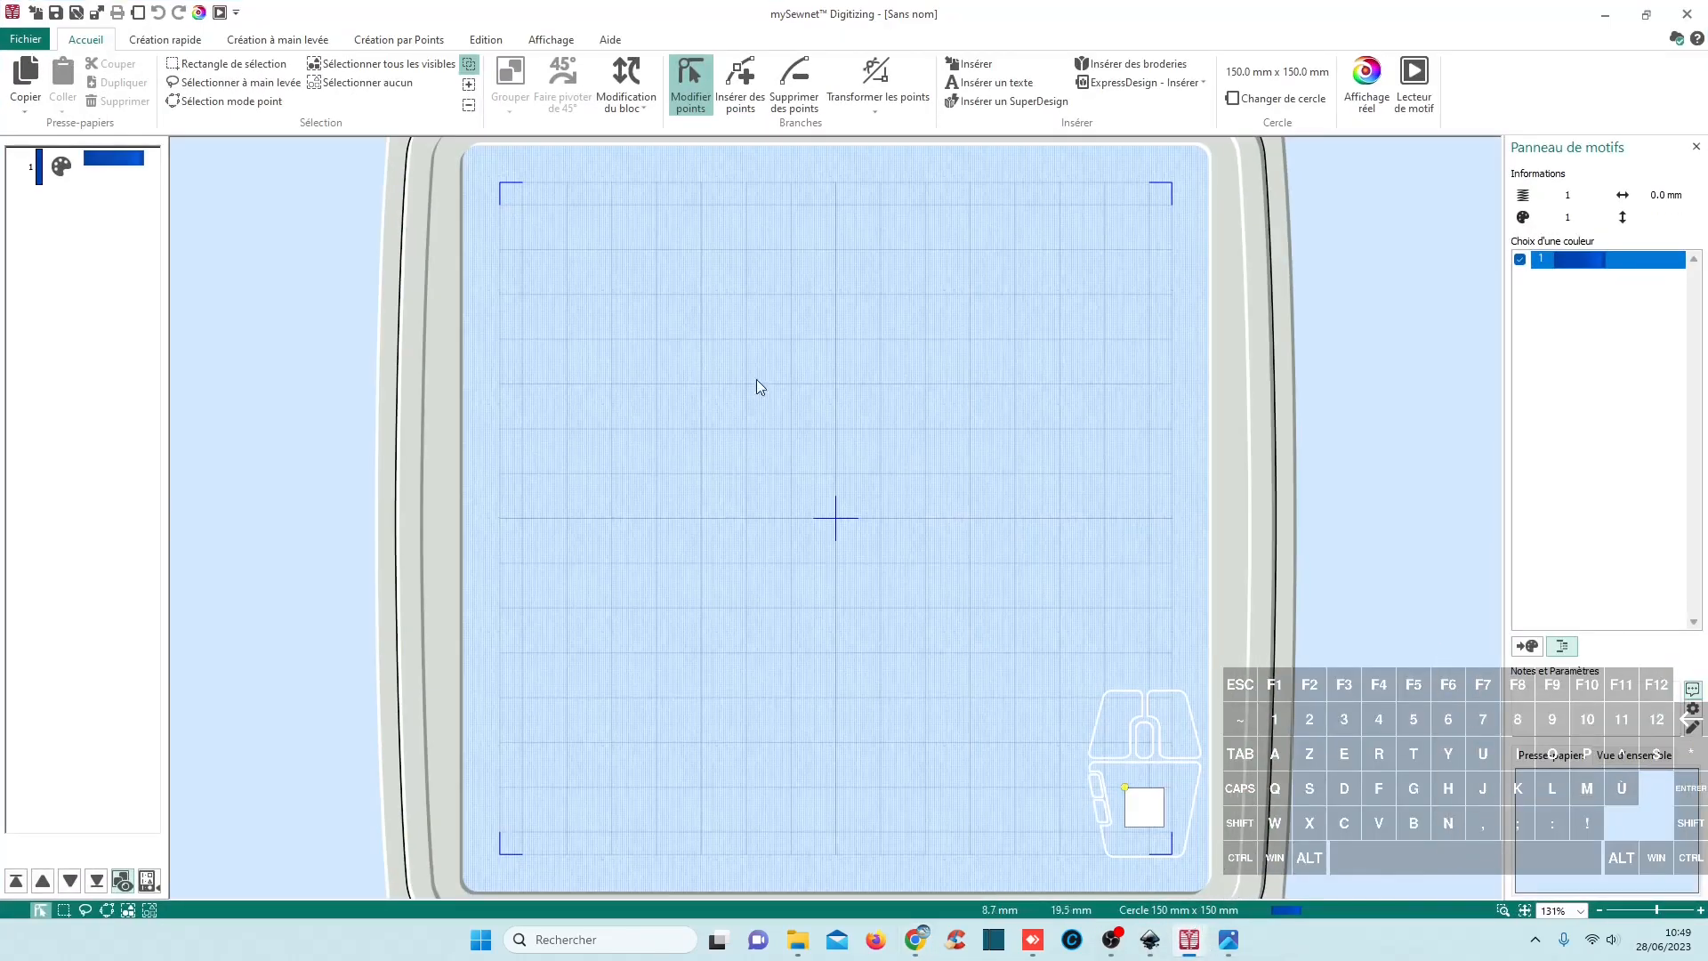
left_click(26, 39)
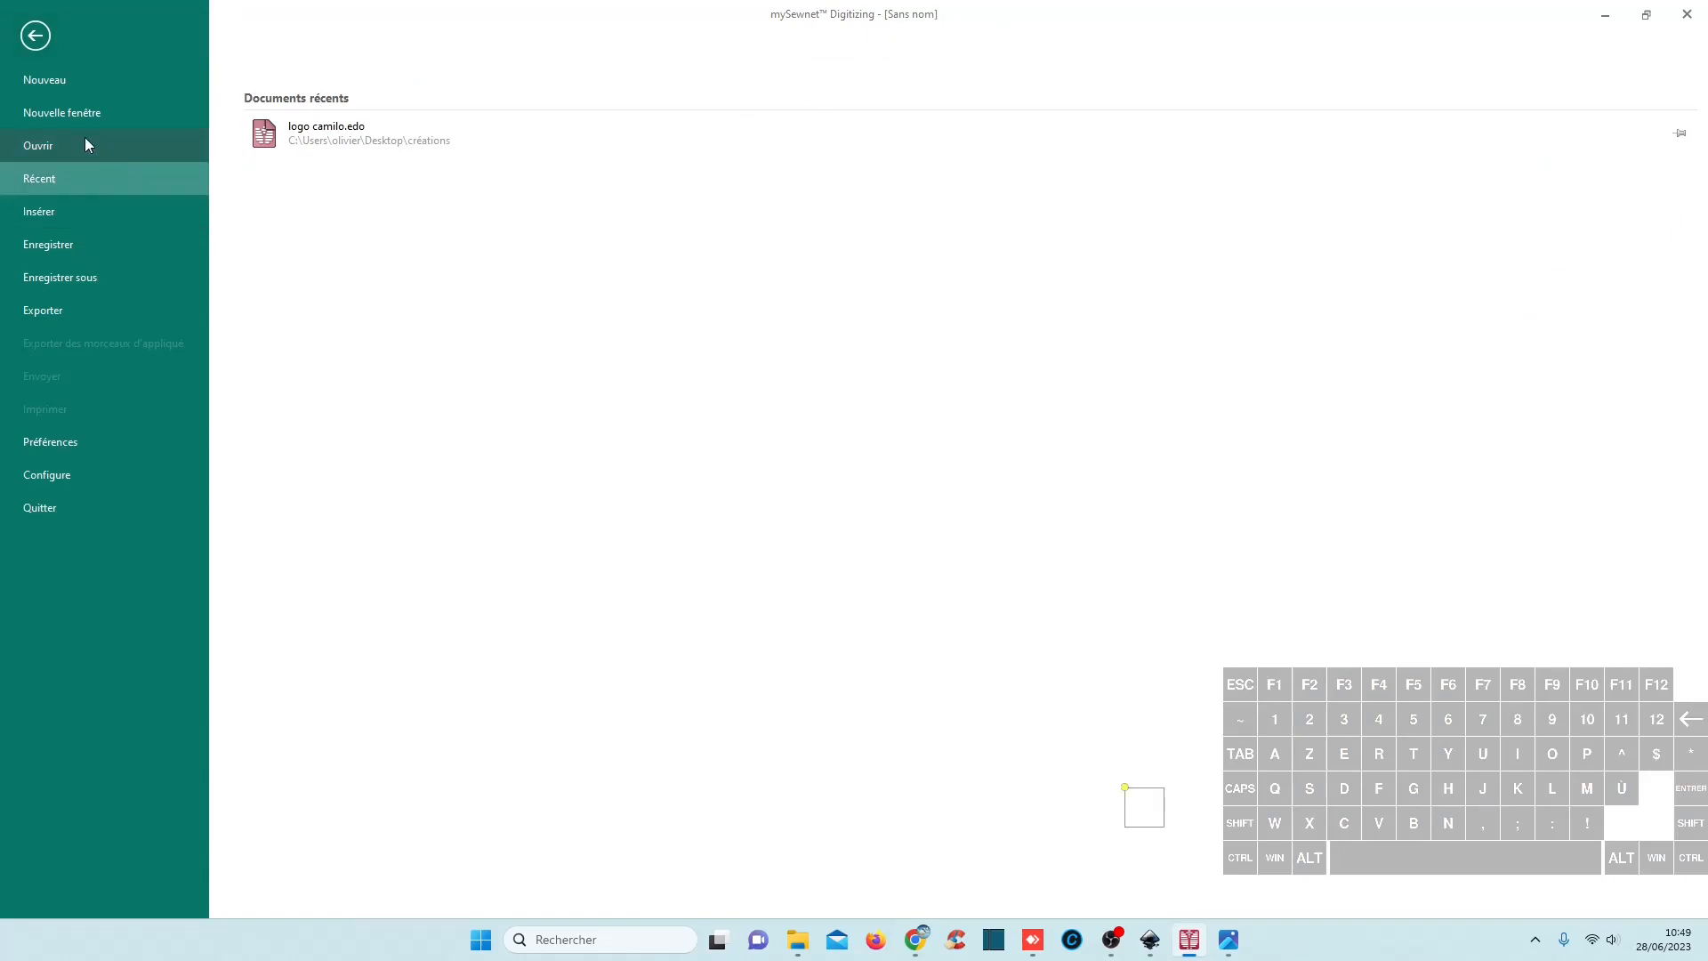
left_click(72, 86)
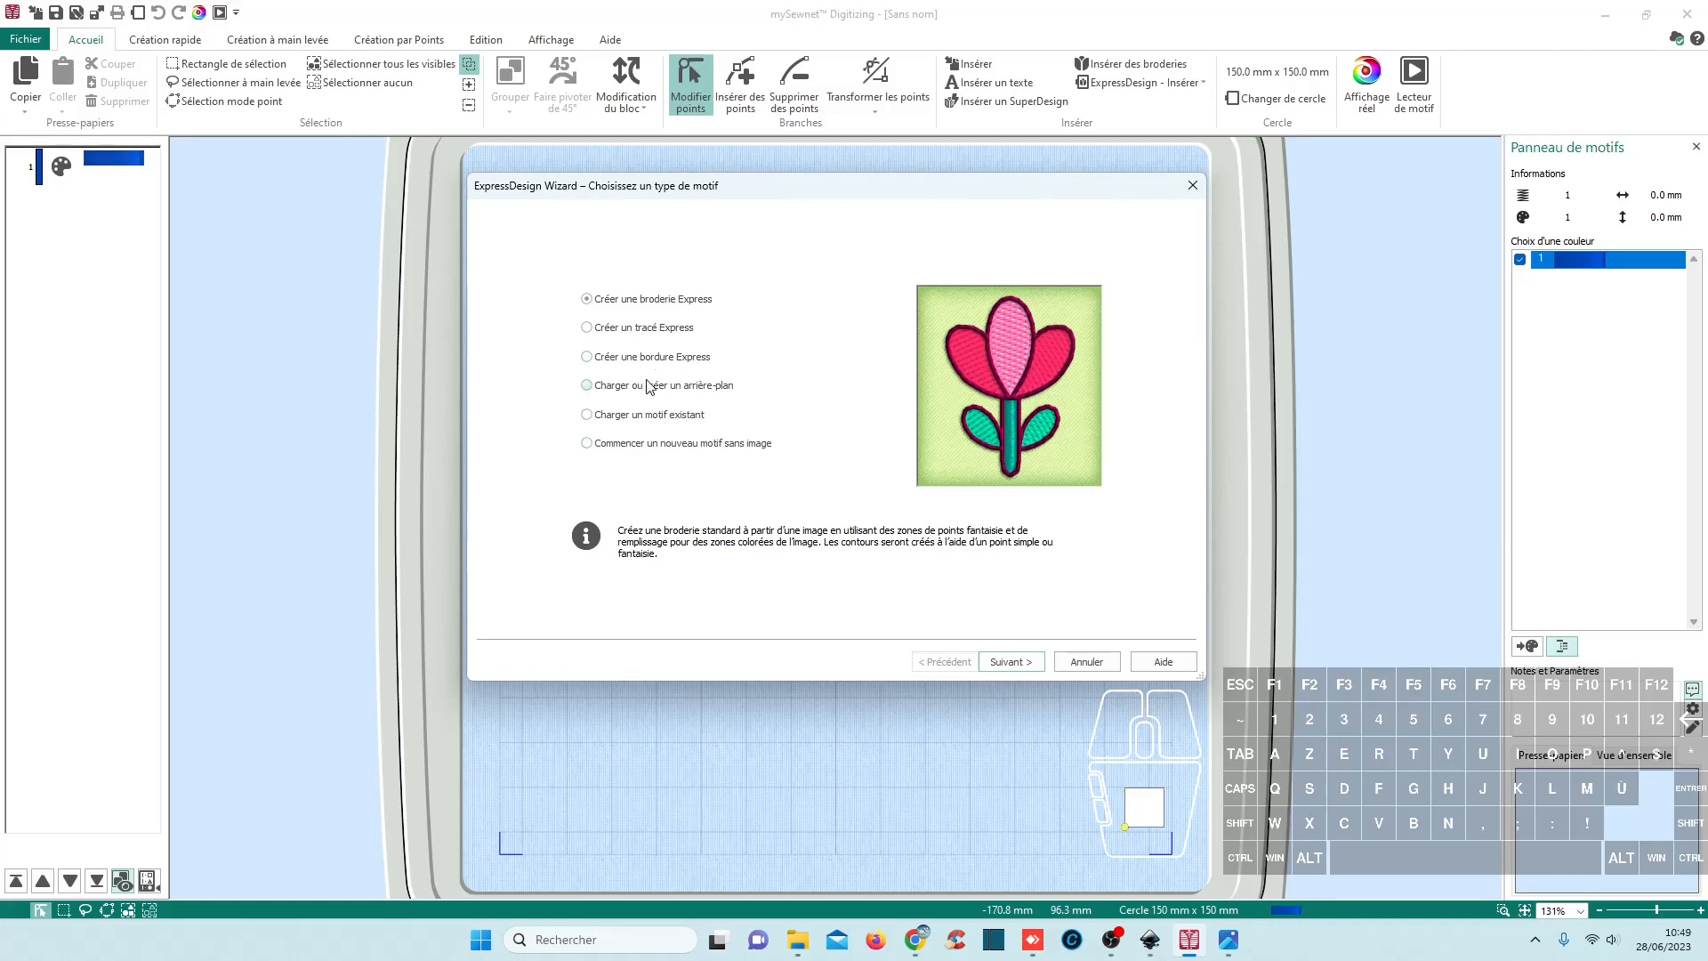
left_click(619, 392)
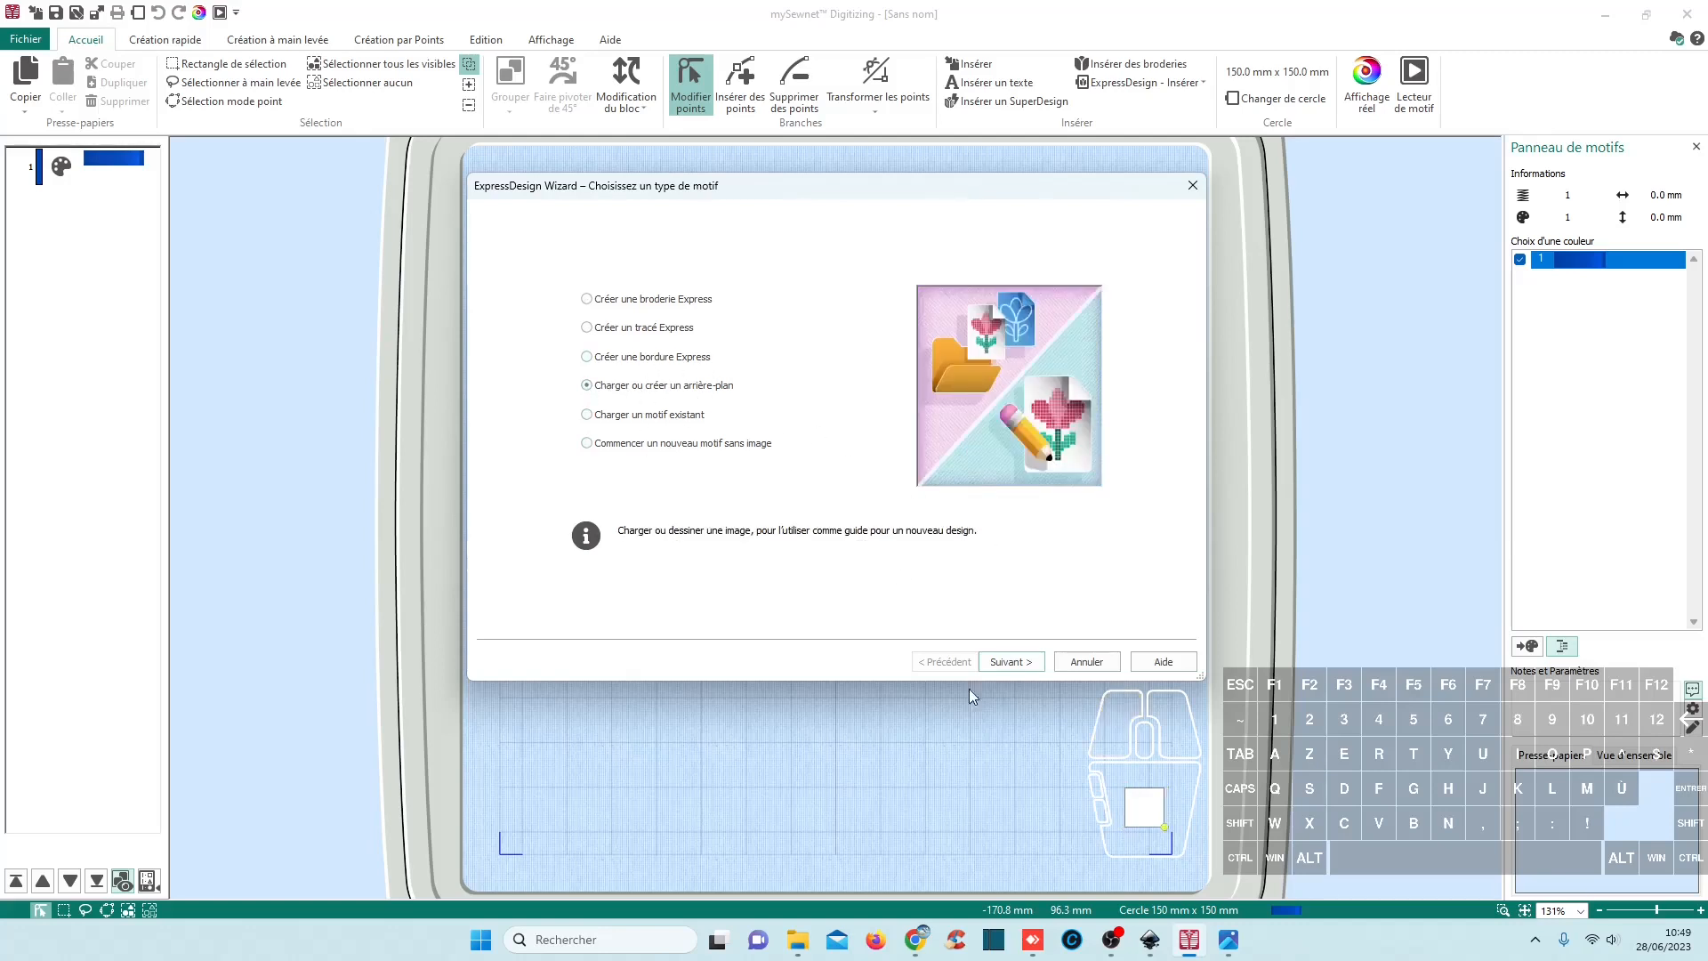
left_click(1011, 663)
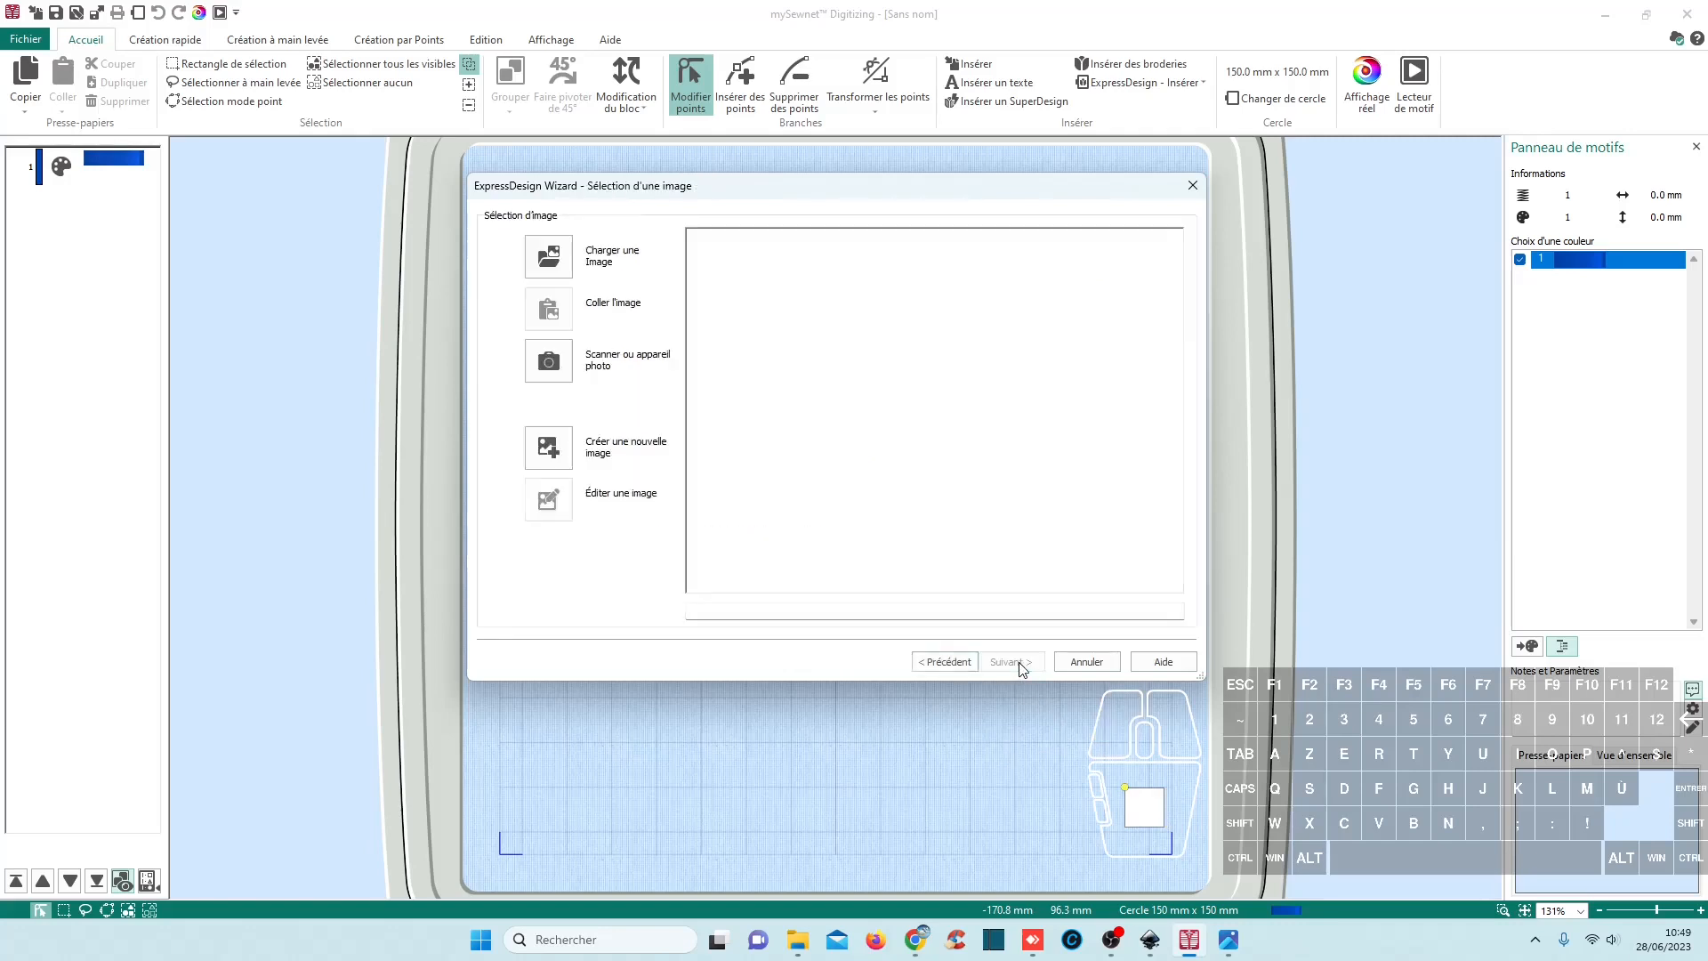
Step: Load logo test.png from the desktop folder as the design's background image
left_click(549, 261)
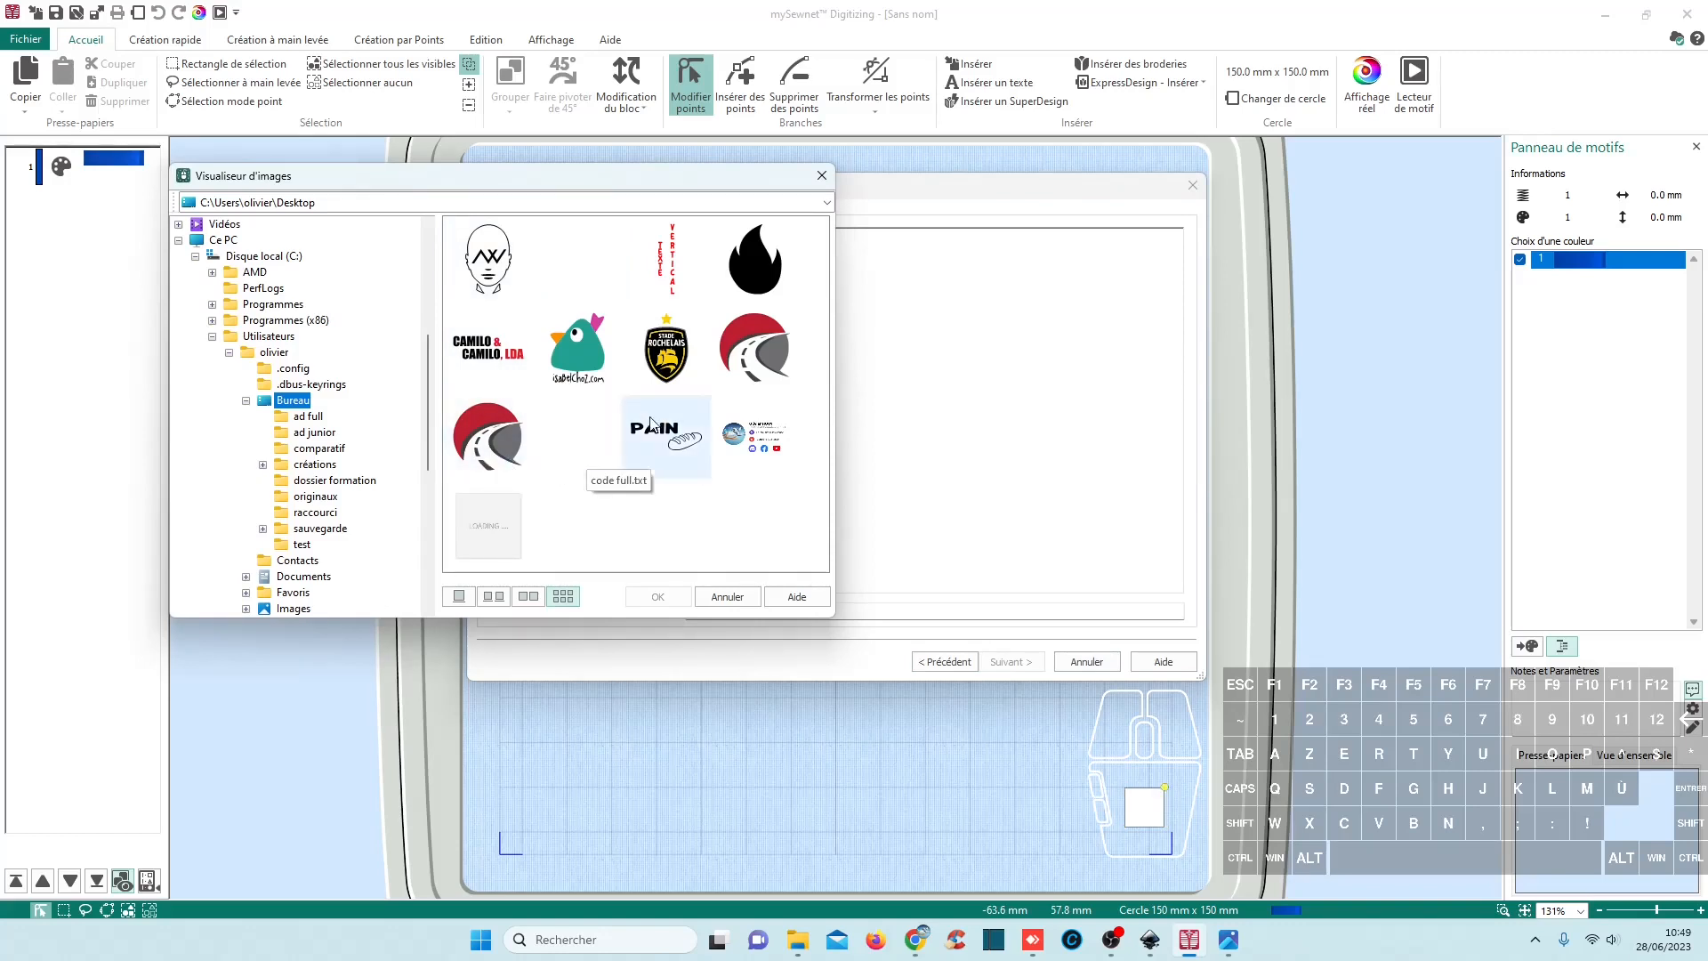
left_click(779, 365)
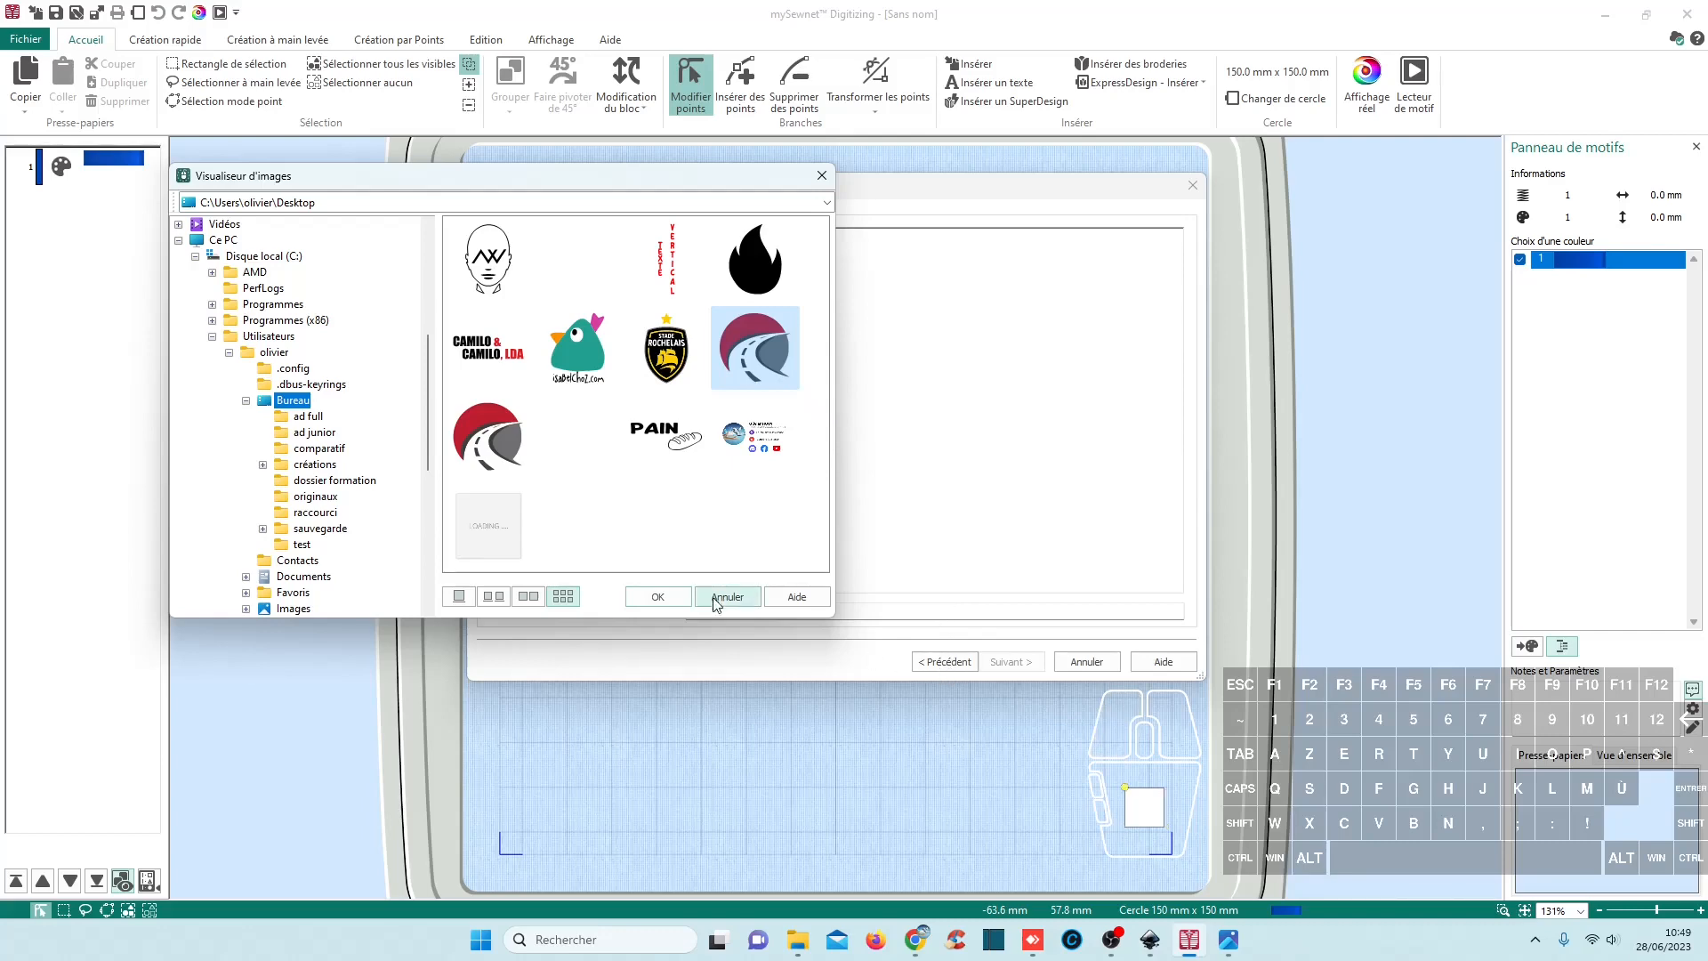
left_click(658, 597)
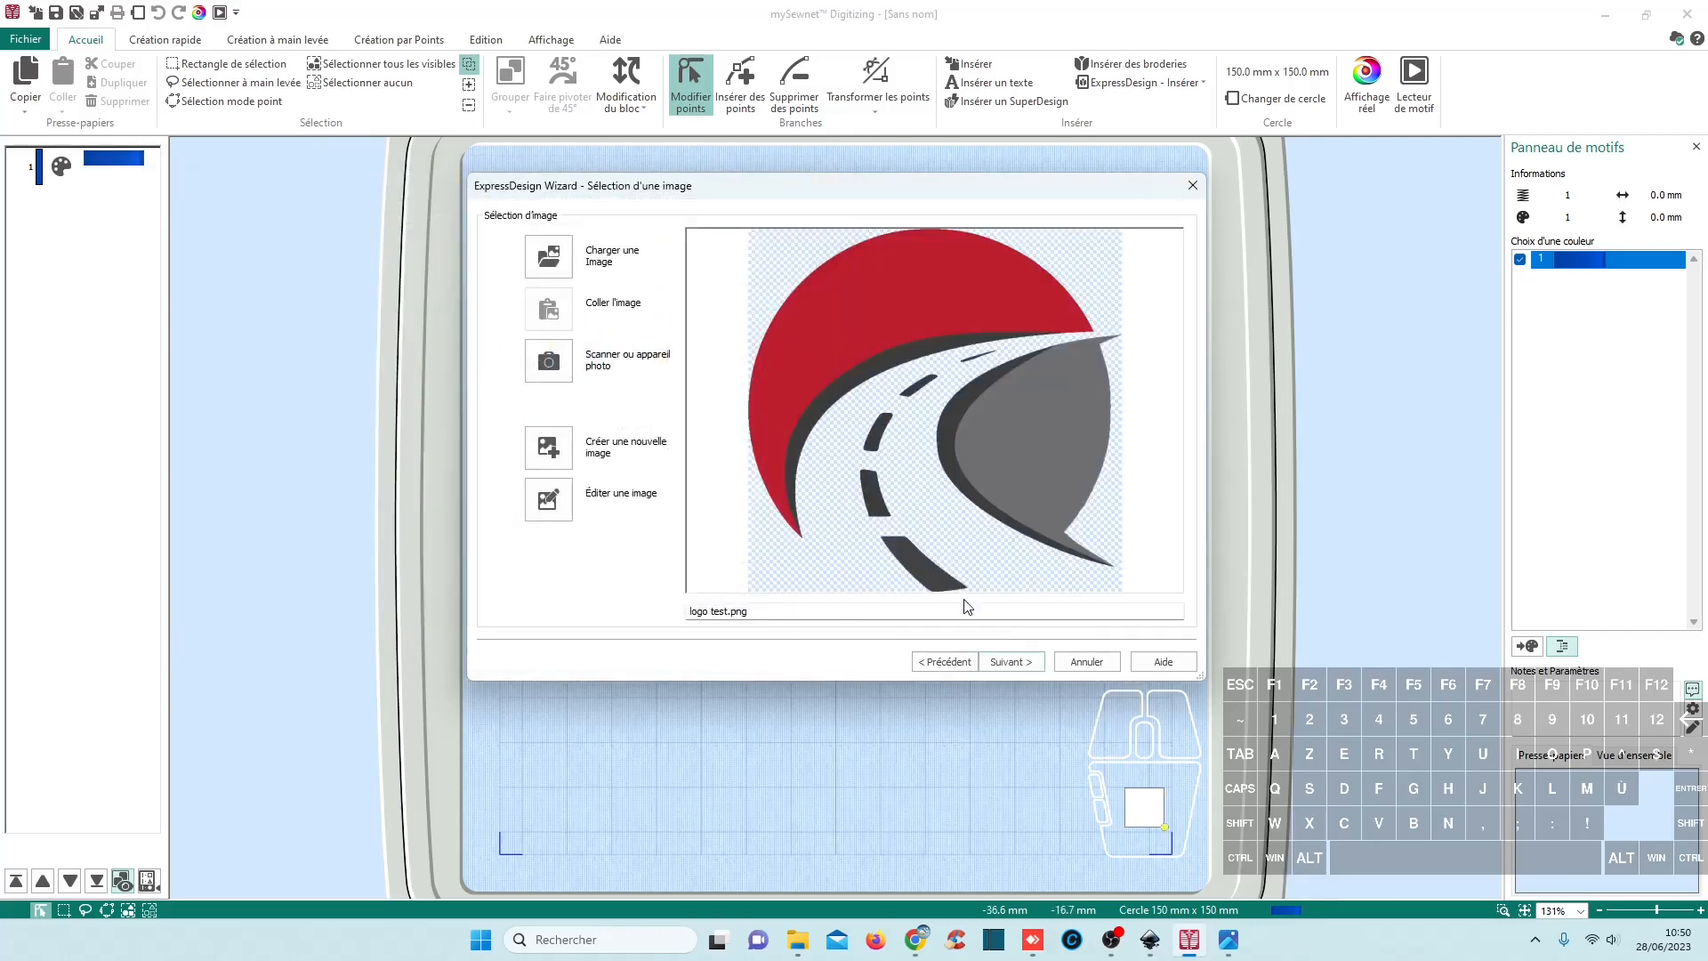
left_click(1028, 662)
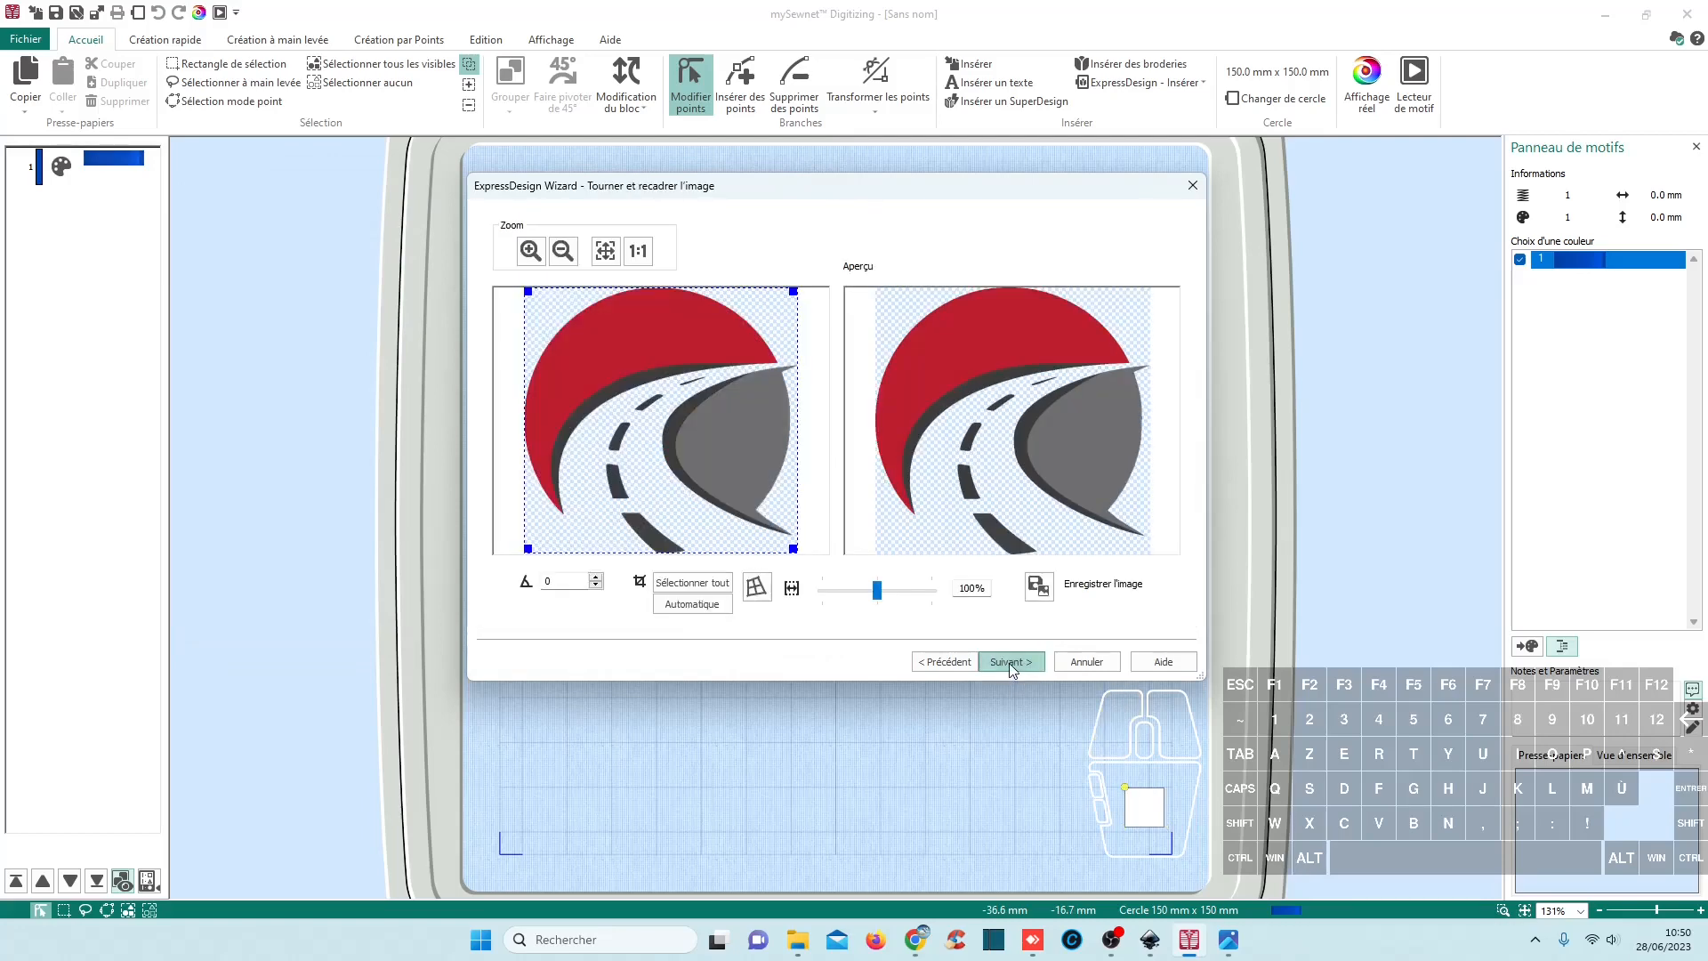
Step: Keep the image uncropped, size the design by entered dimensions at 100 mm, and finish the wizard
left_click(1011, 664)
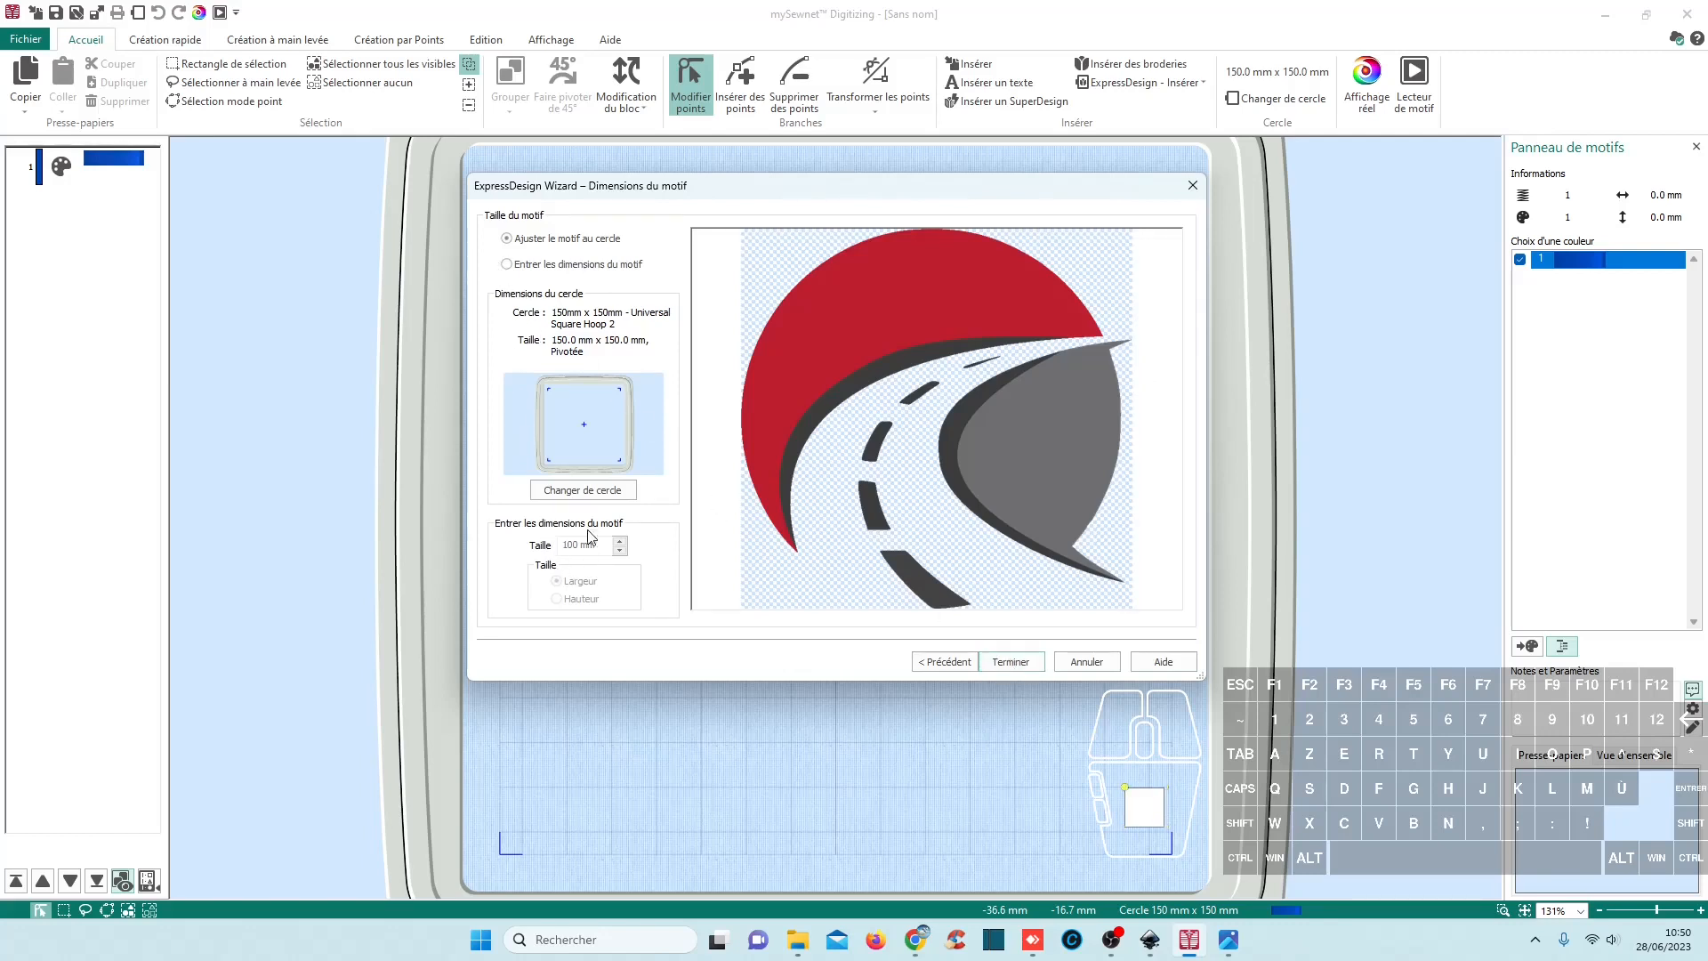
left_click(507, 264)
left_click(1010, 665)
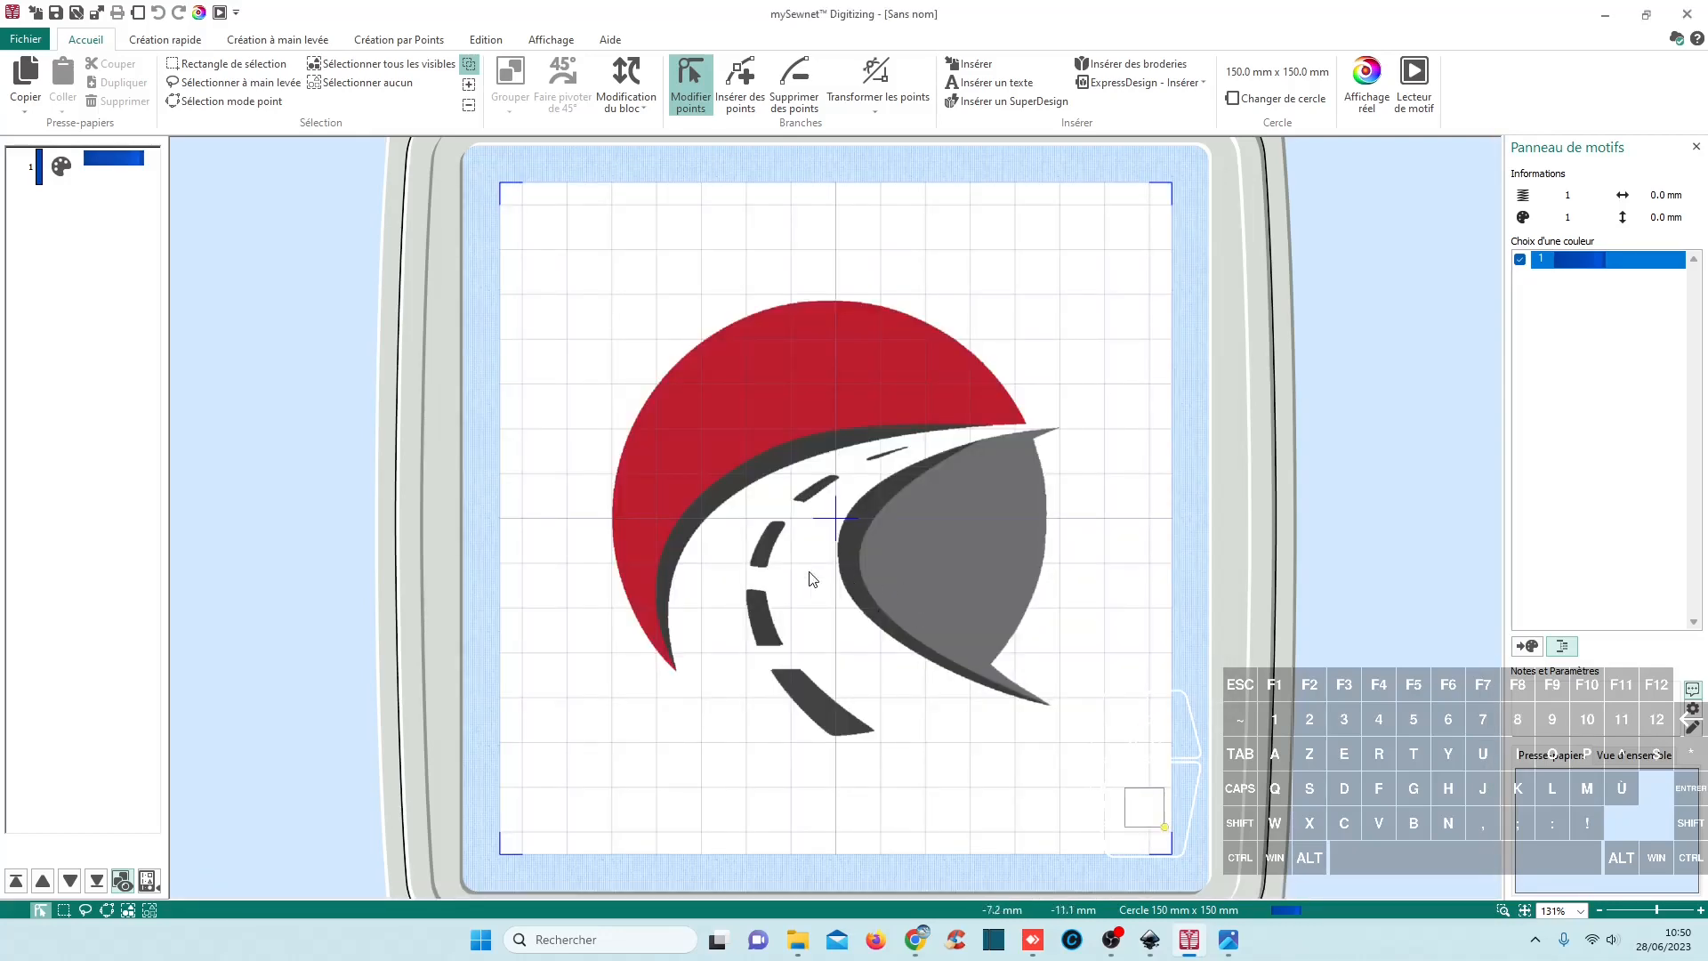
Step: Set the thread colour to Robison-Anton Rayon 40 2217 Twilight by sampling a dark grey road dash
left_click(1503, 909)
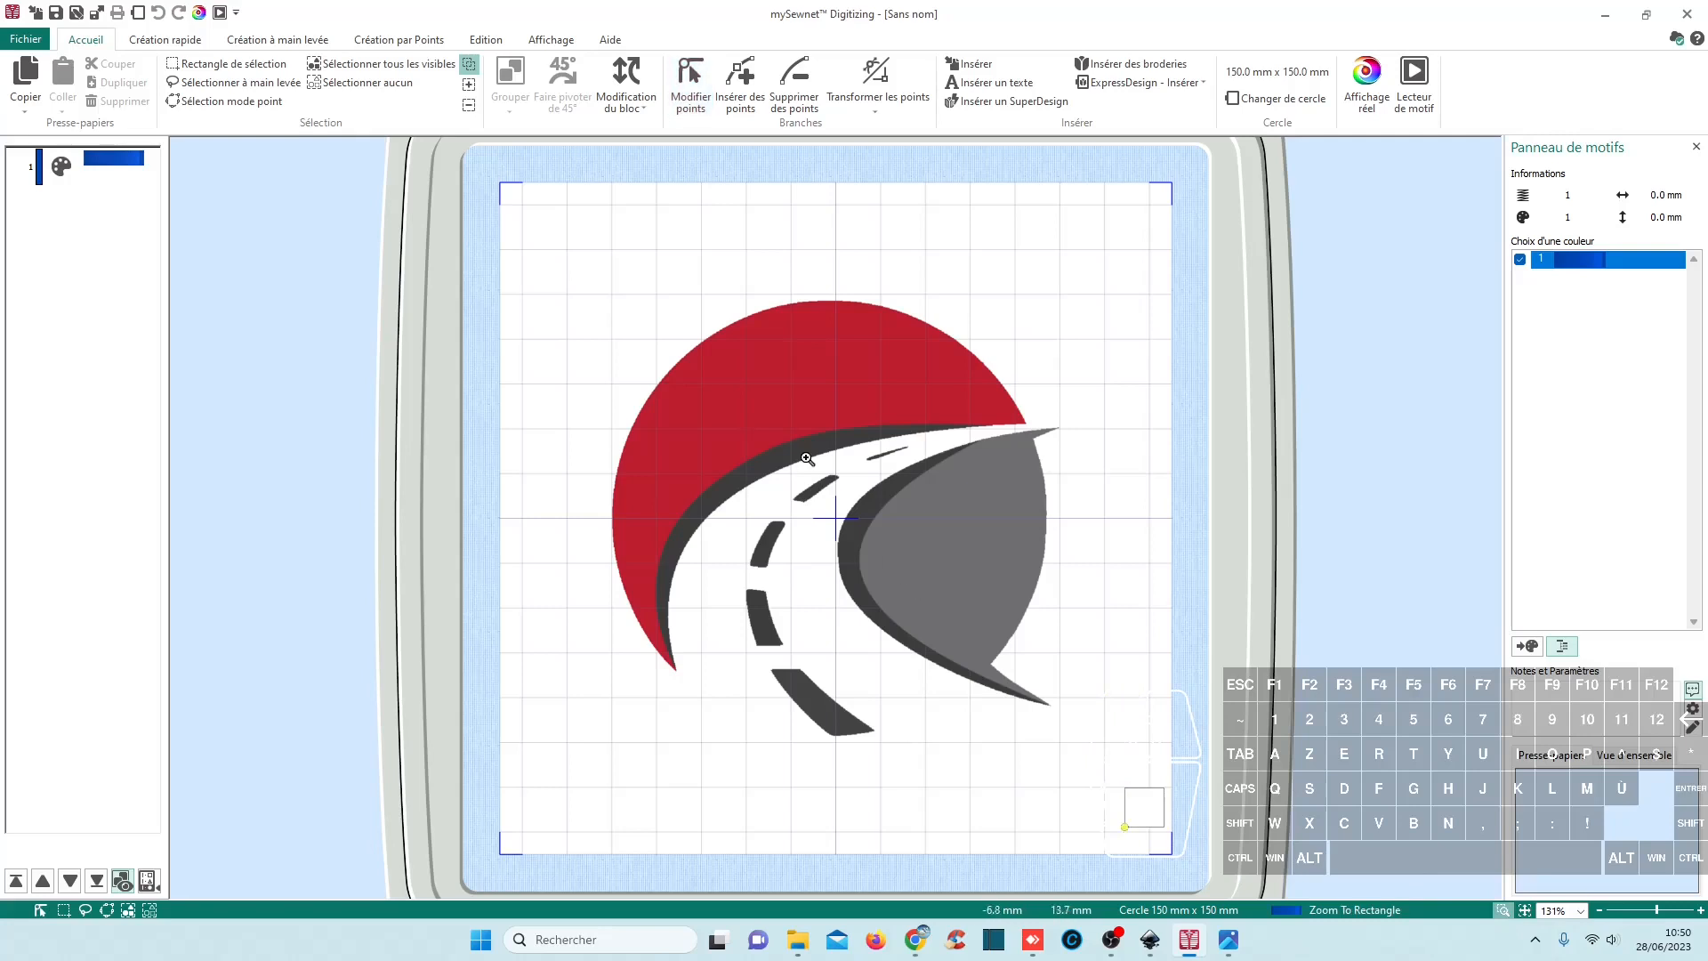
left_click_drag(803, 454, 920, 582)
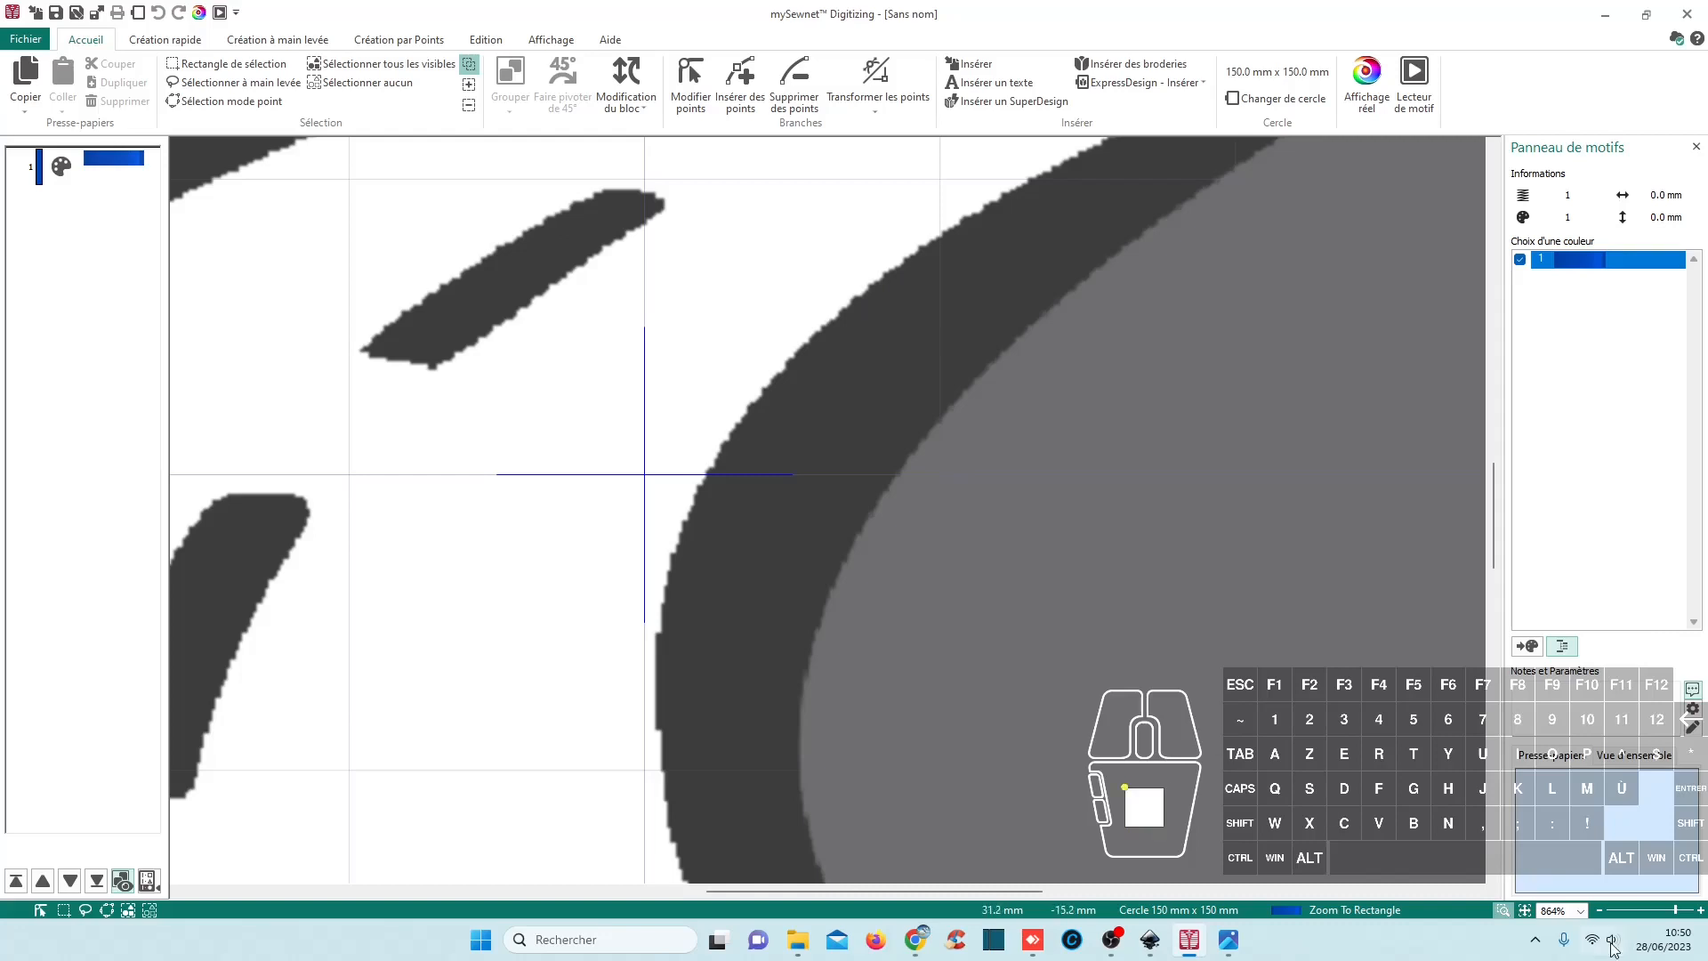
left_click(1524, 910)
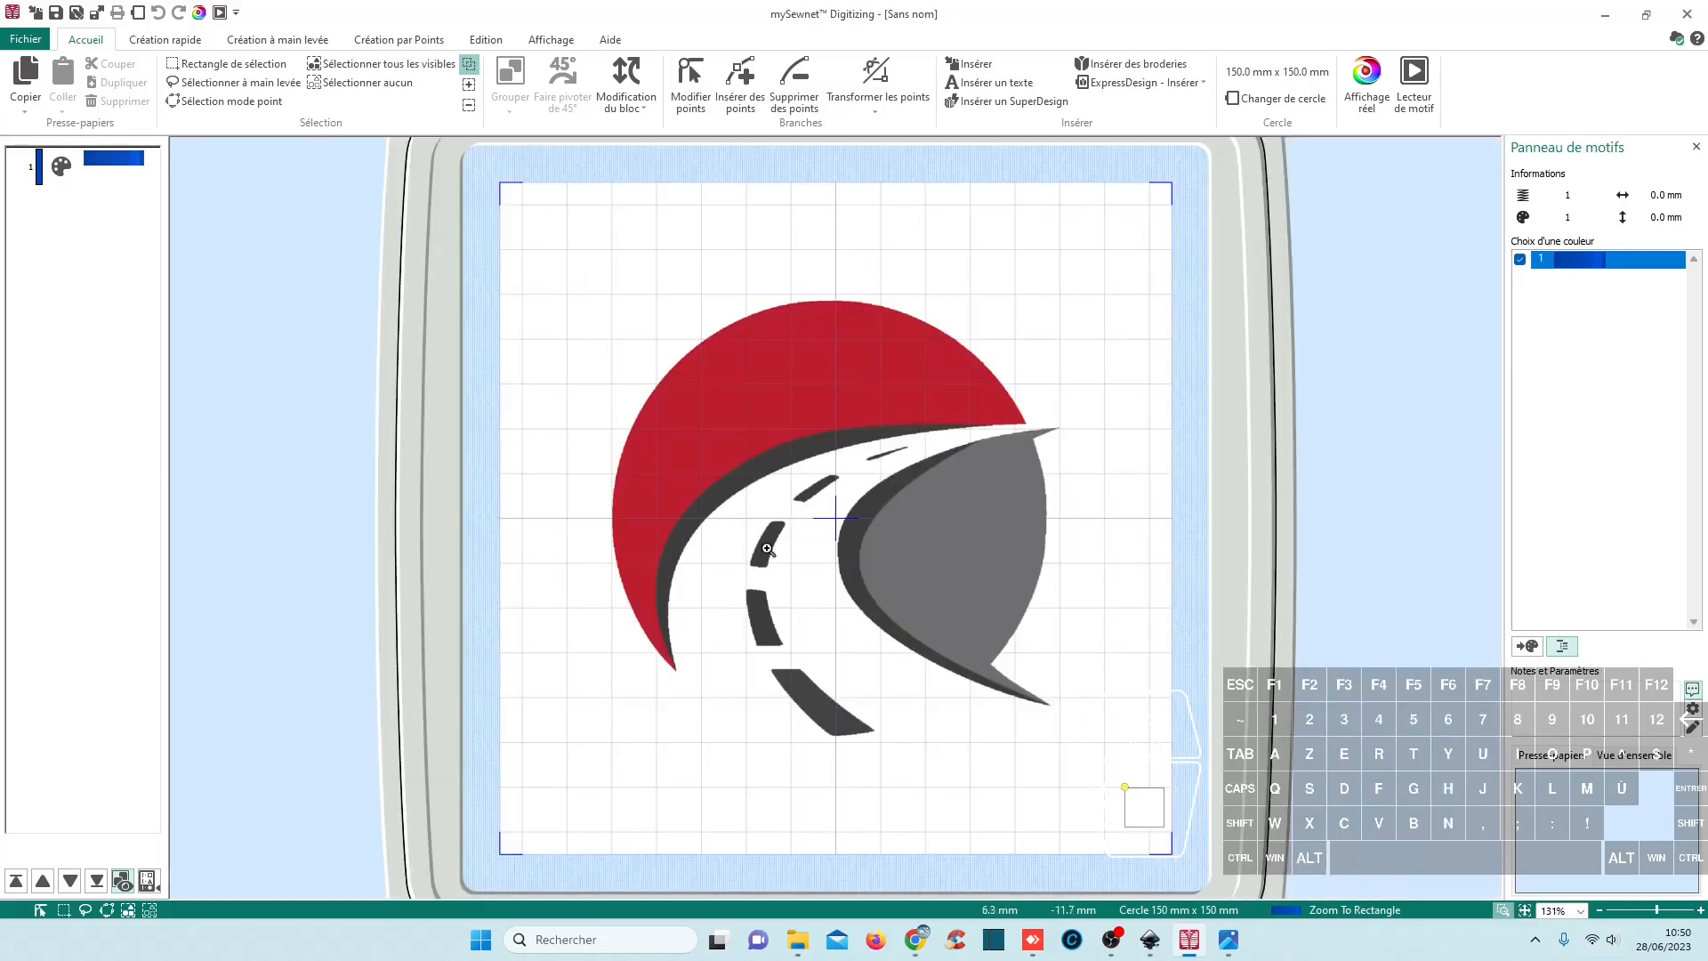
left_click(160, 46)
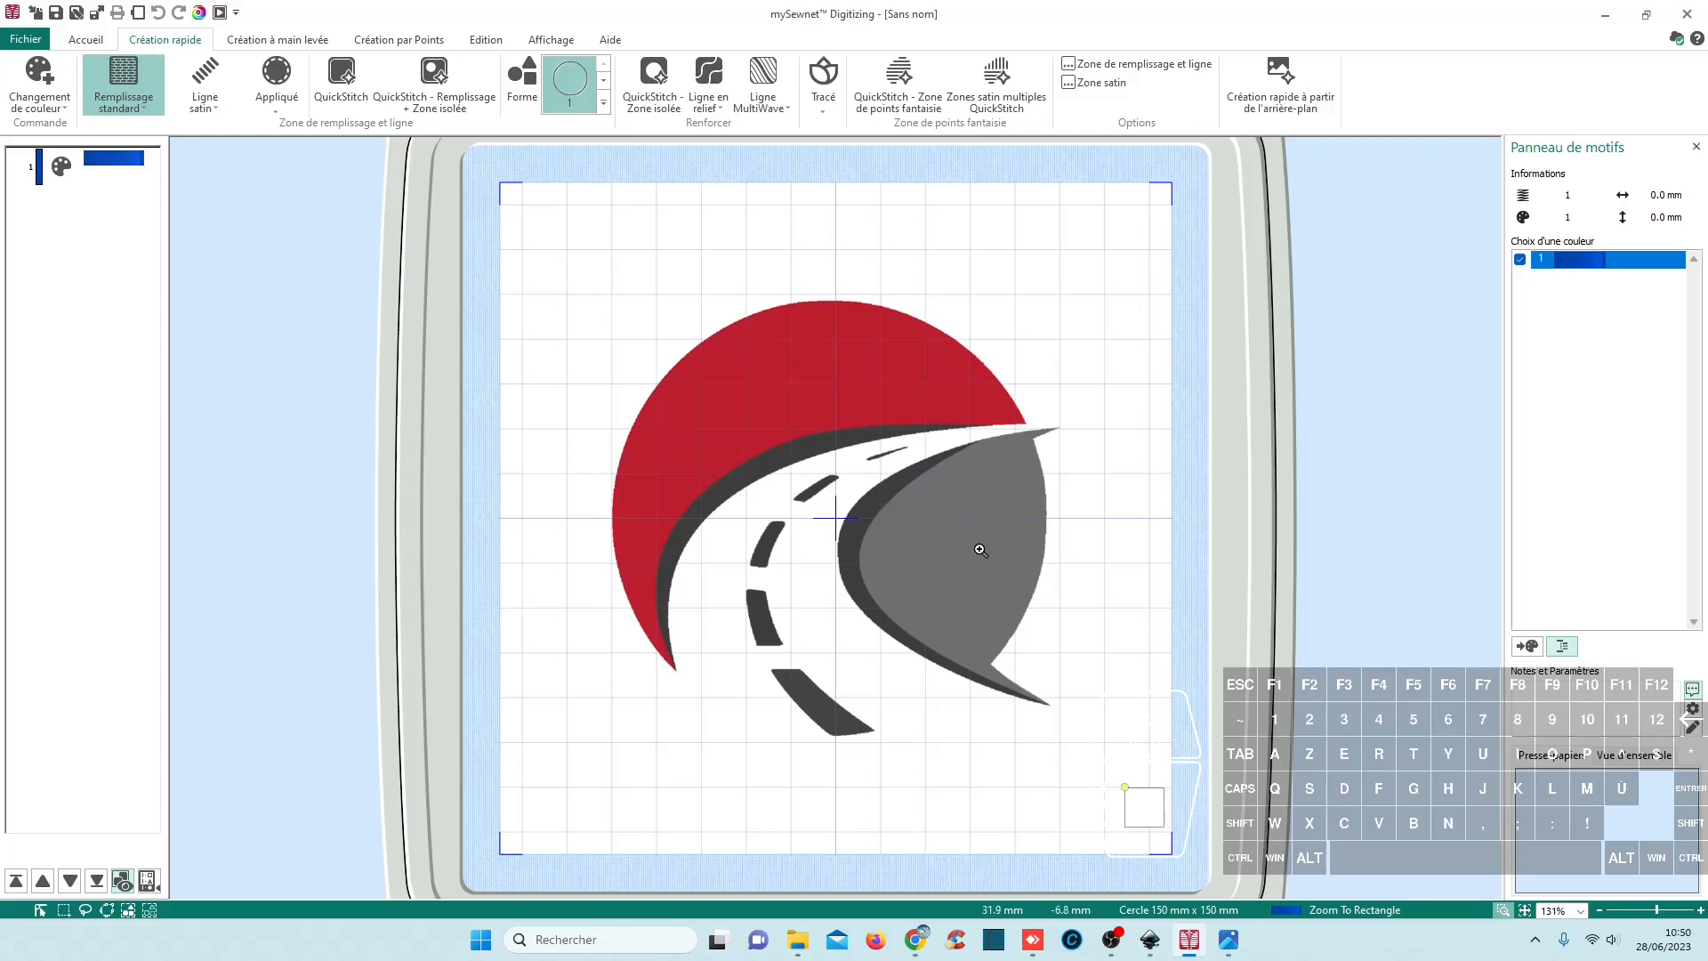
left_click(39, 98)
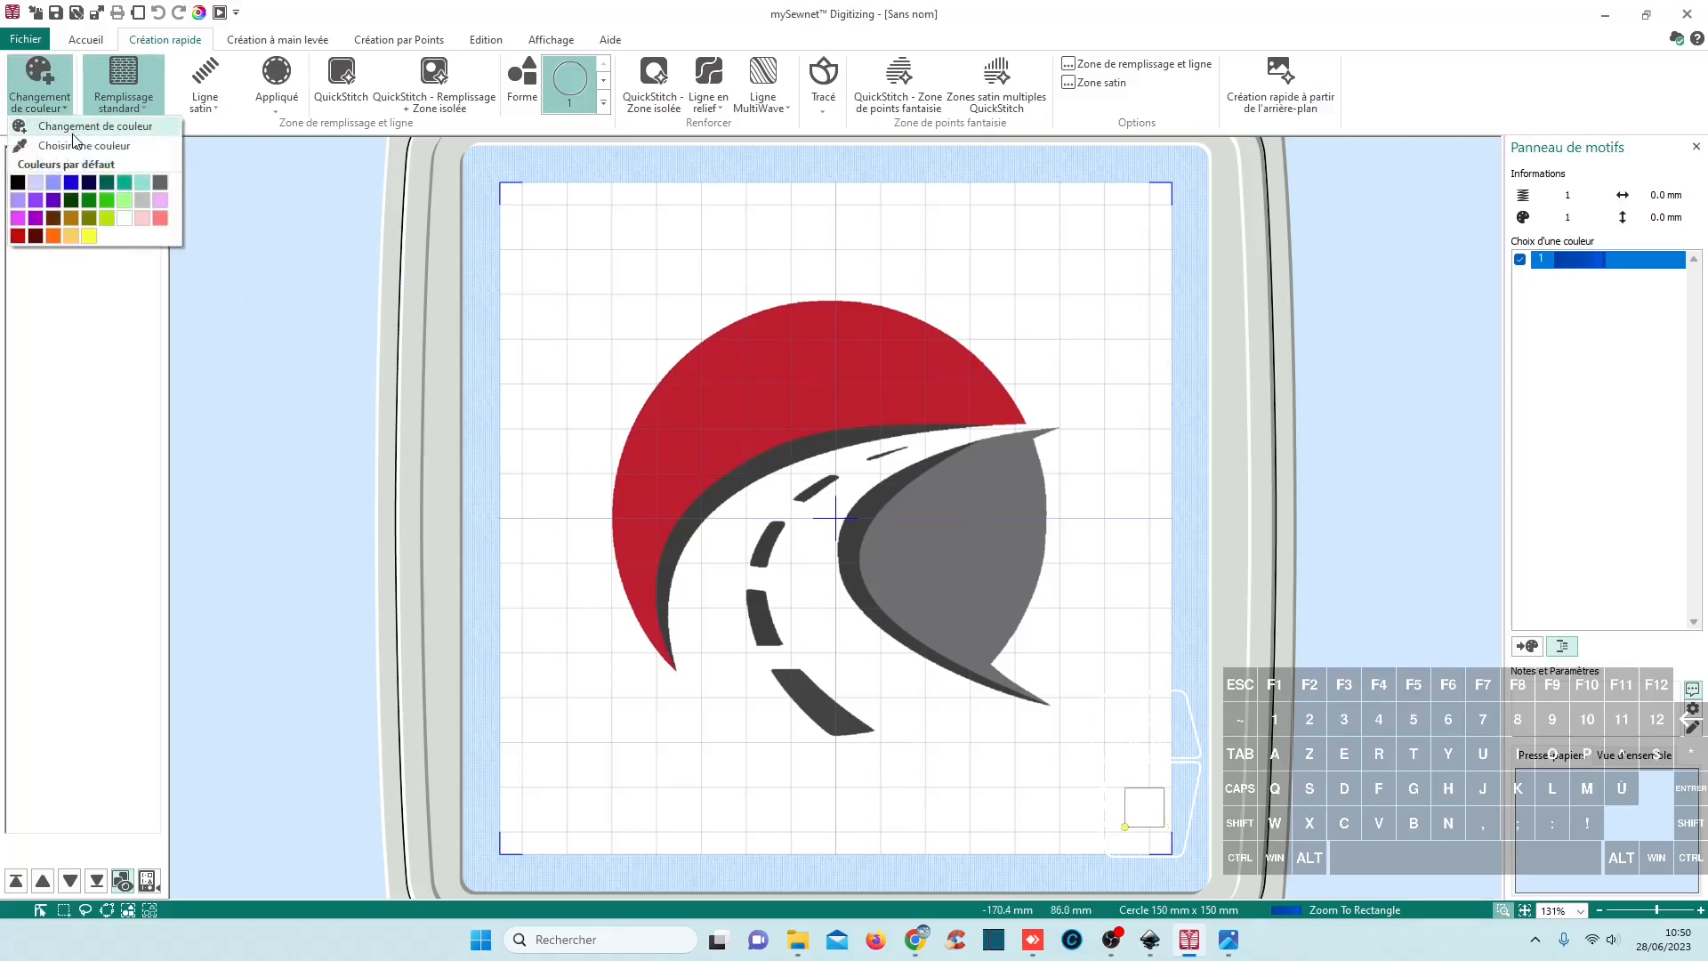
left_click(125, 189)
left_click(767, 548)
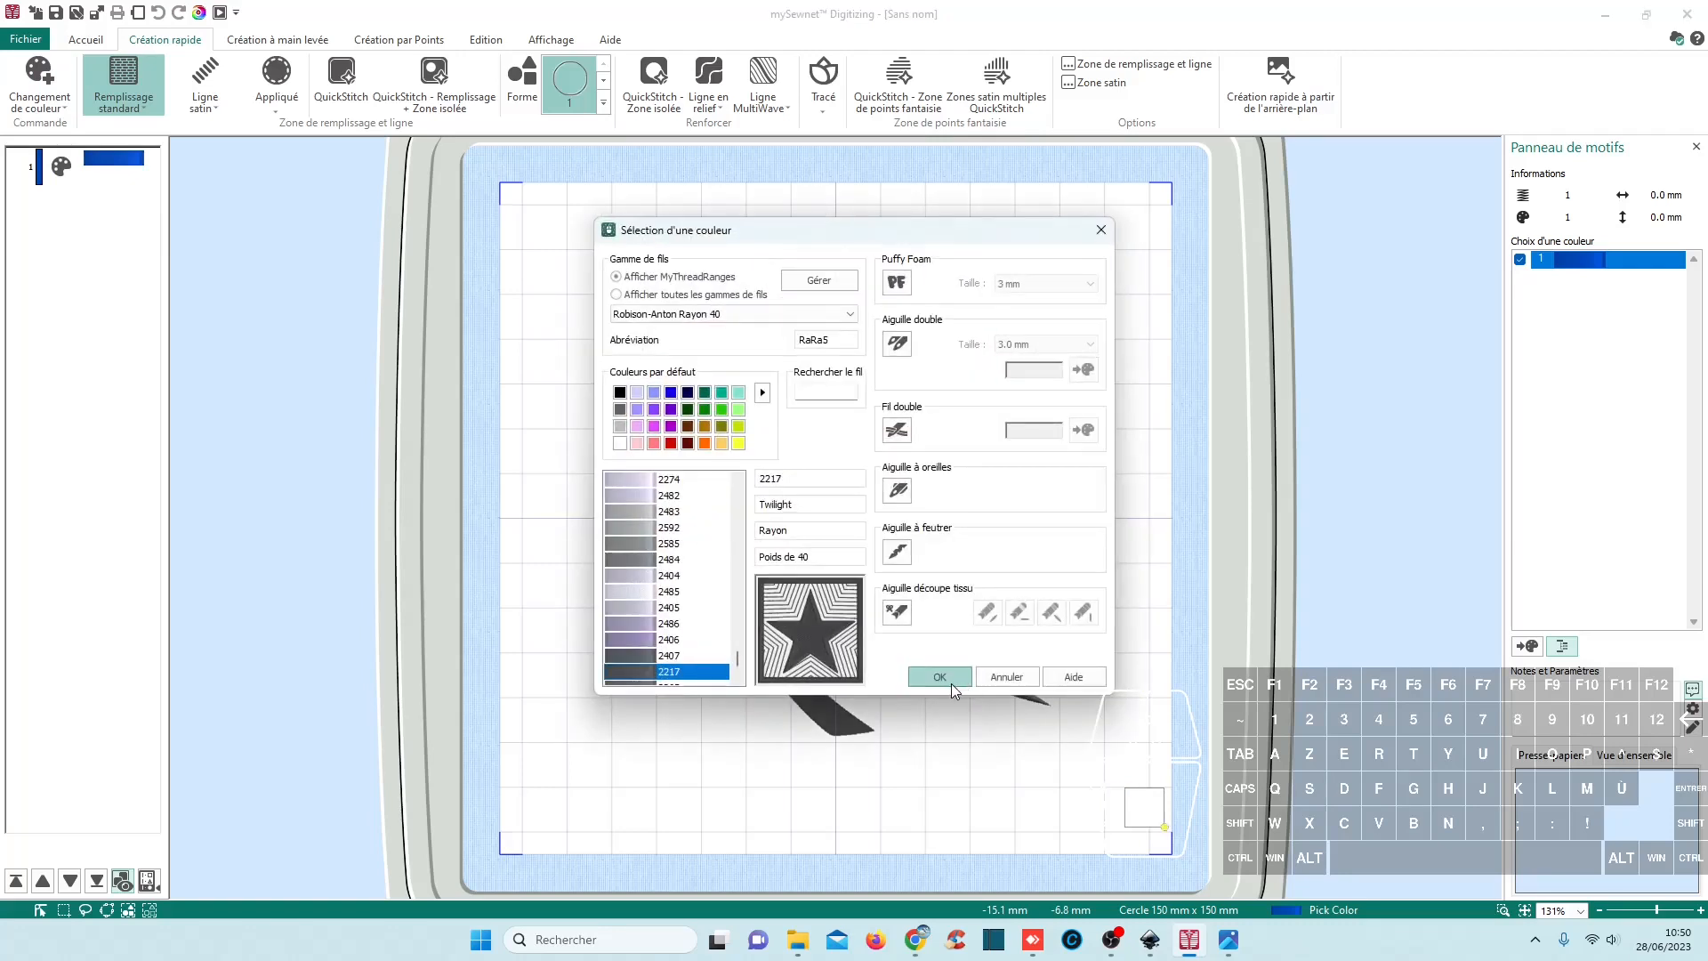
left_click(957, 673)
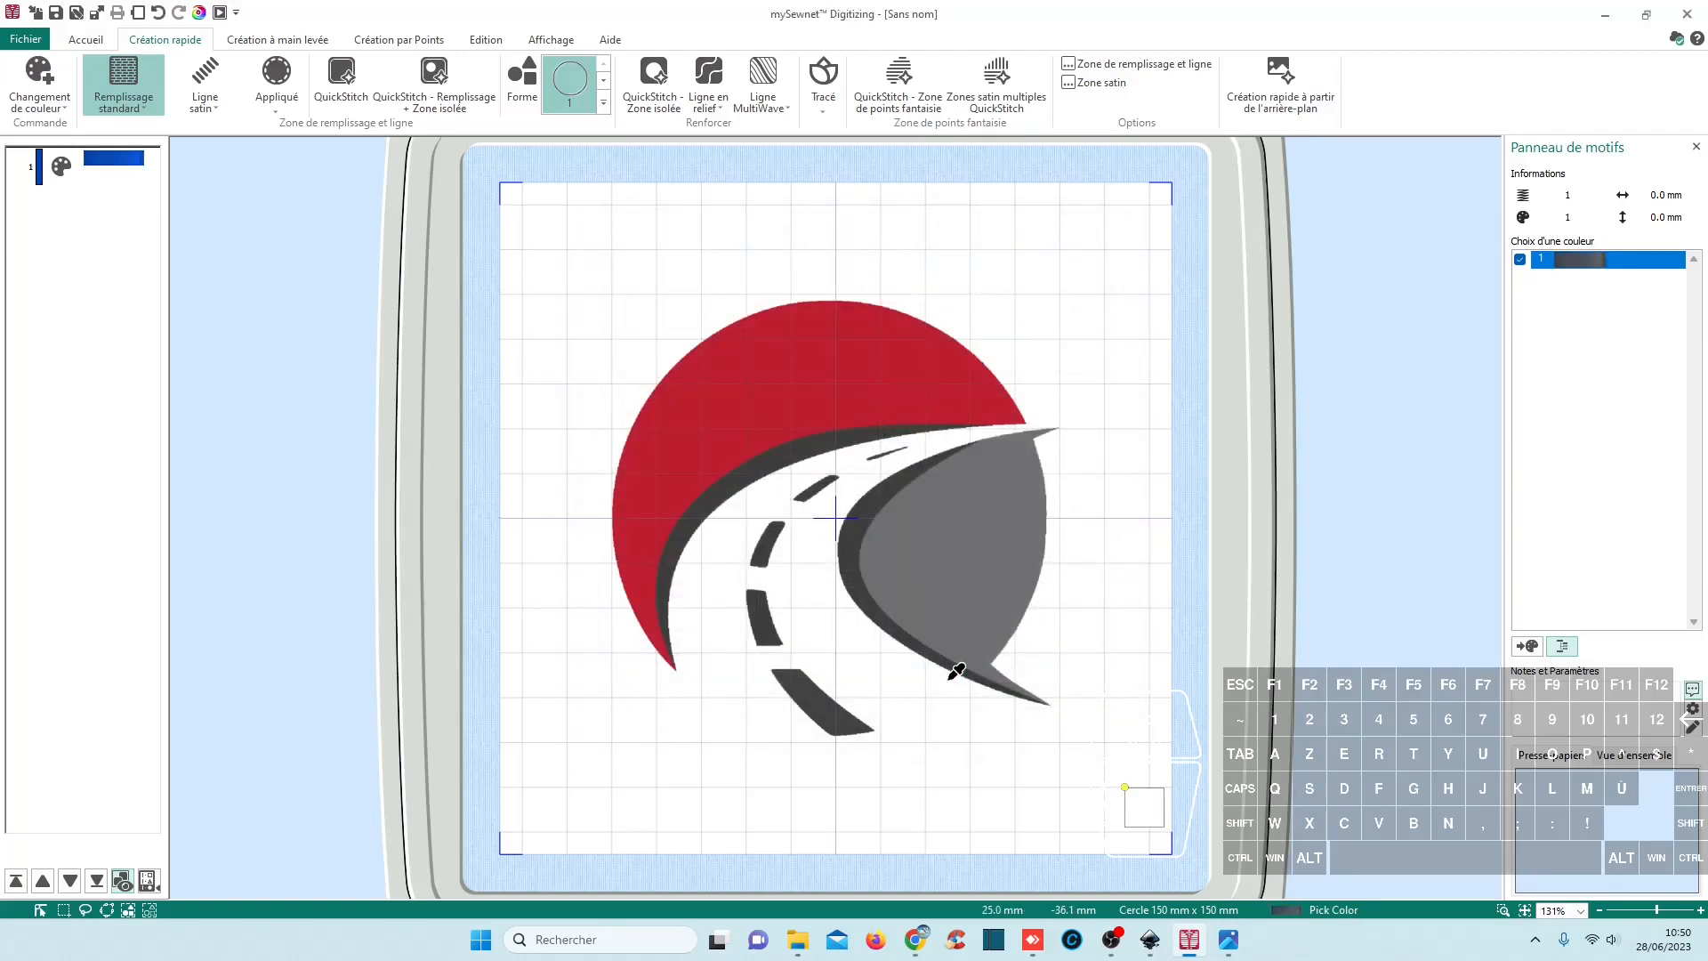
Step: Fill the five dark grey road dashes with standard fill using QuickStitch Fill + AutoHole at colour tolerance 10 and the low point count
left_click(444, 96)
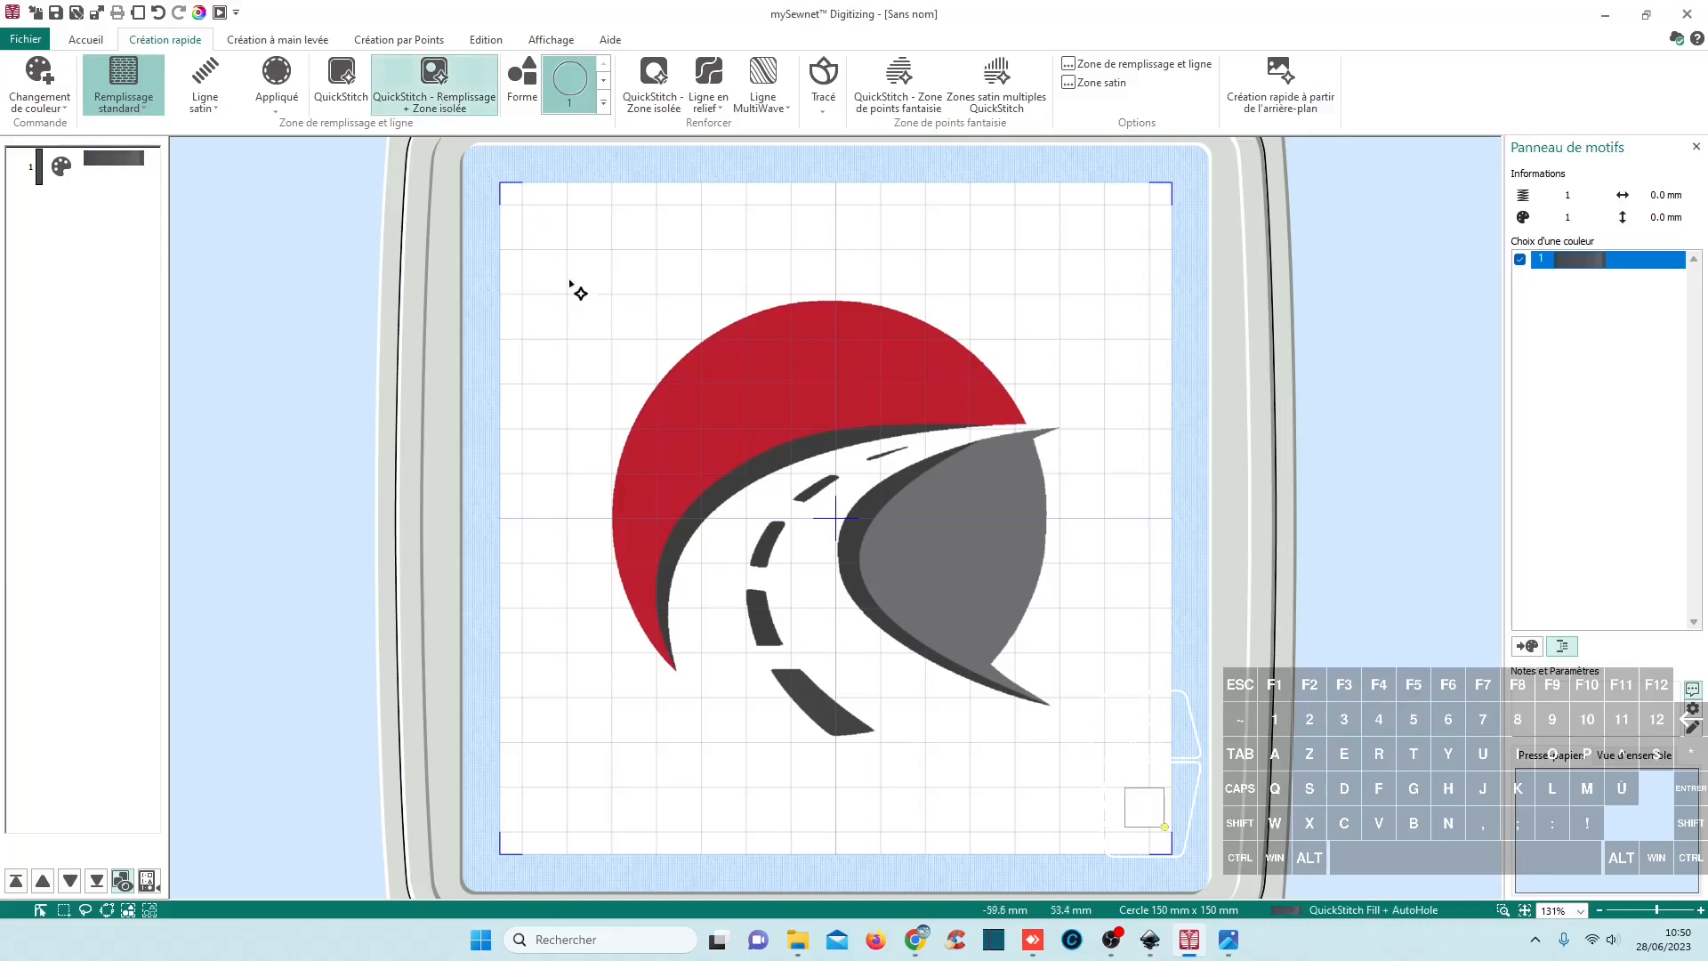
left_click(850, 730)
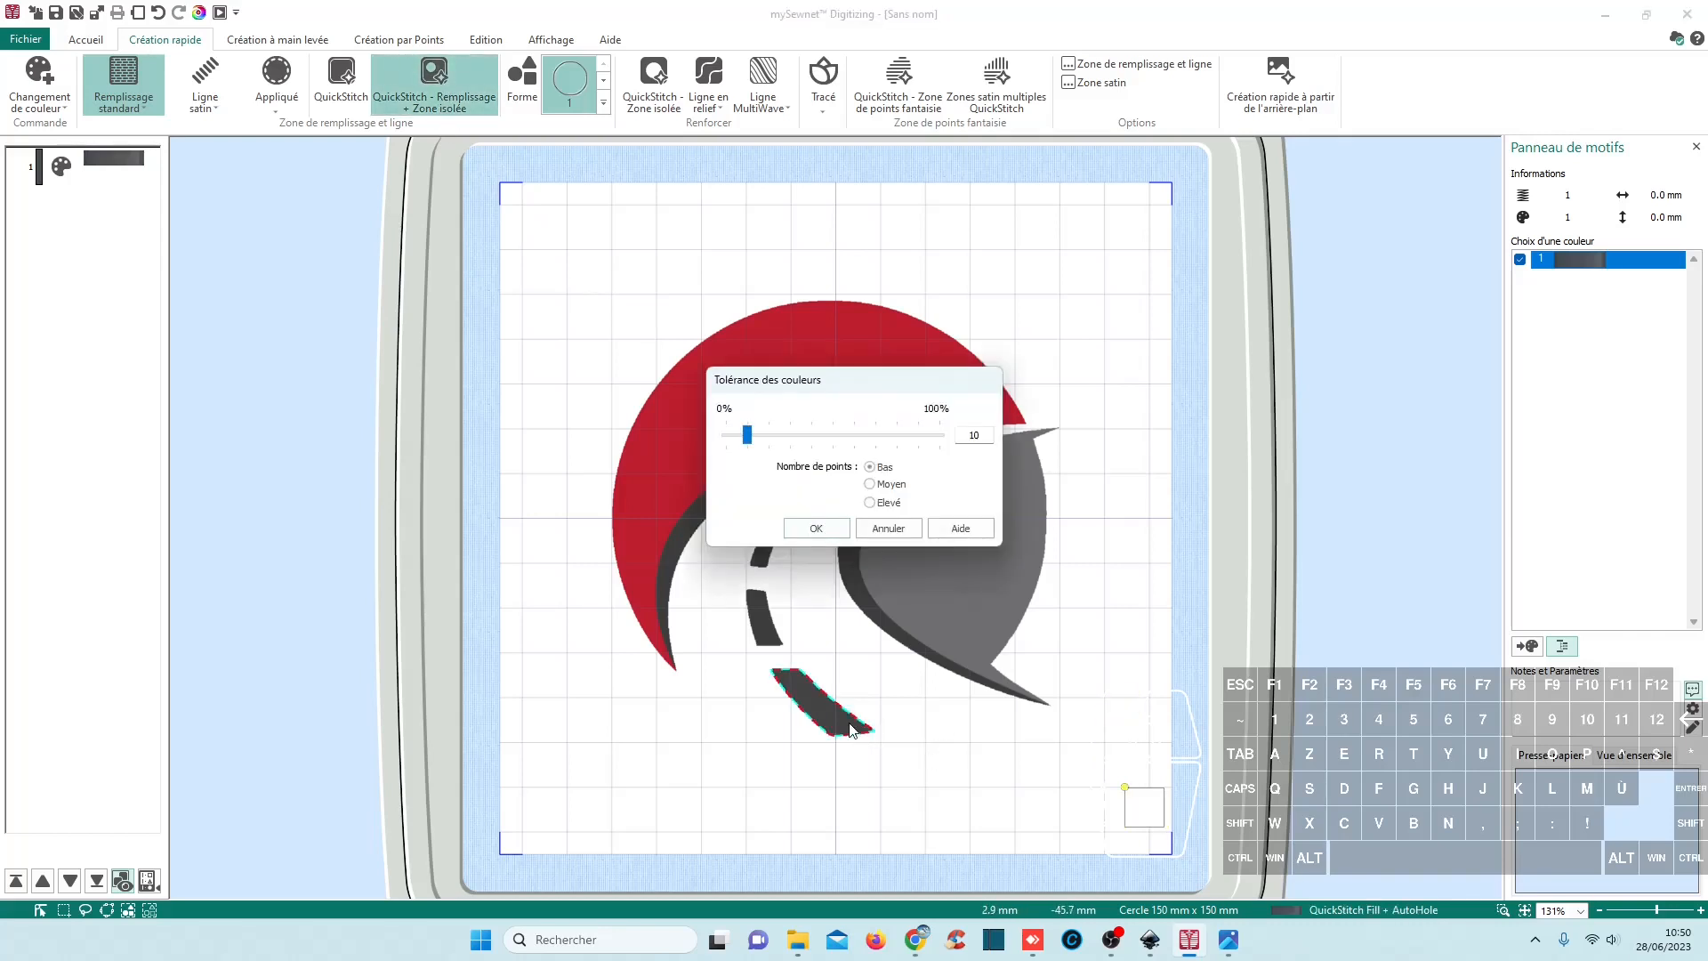
key("Return")
left_click(763, 627)
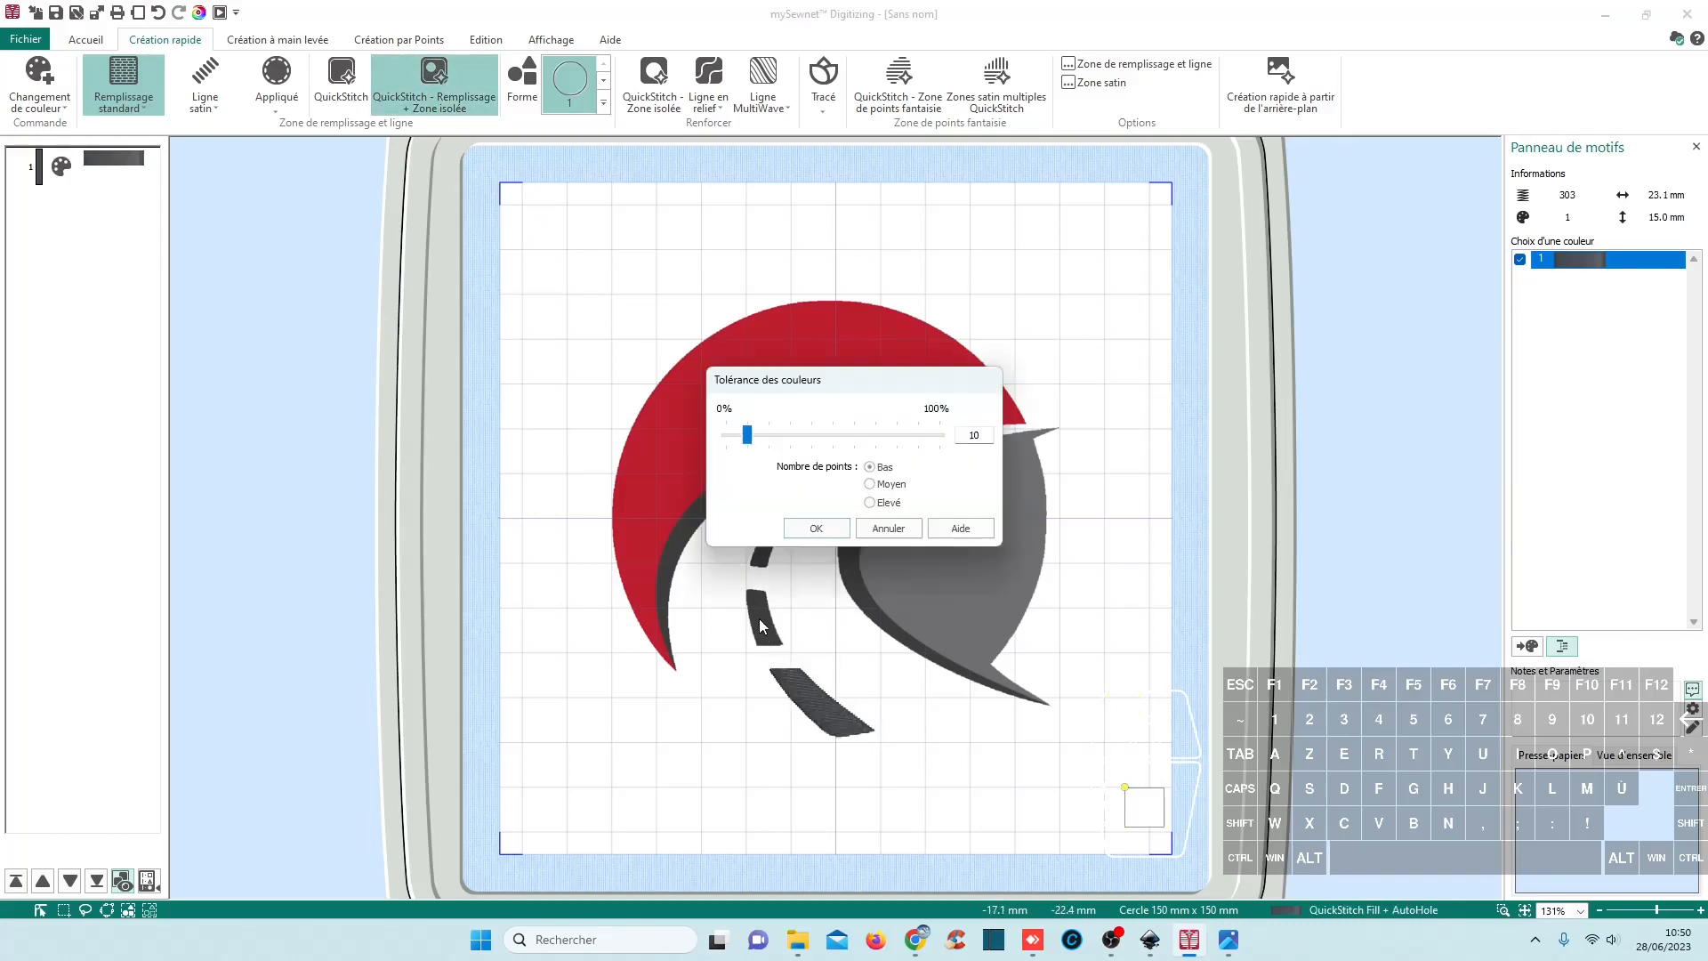
key("Return")
left_click(768, 547)
key("Return")
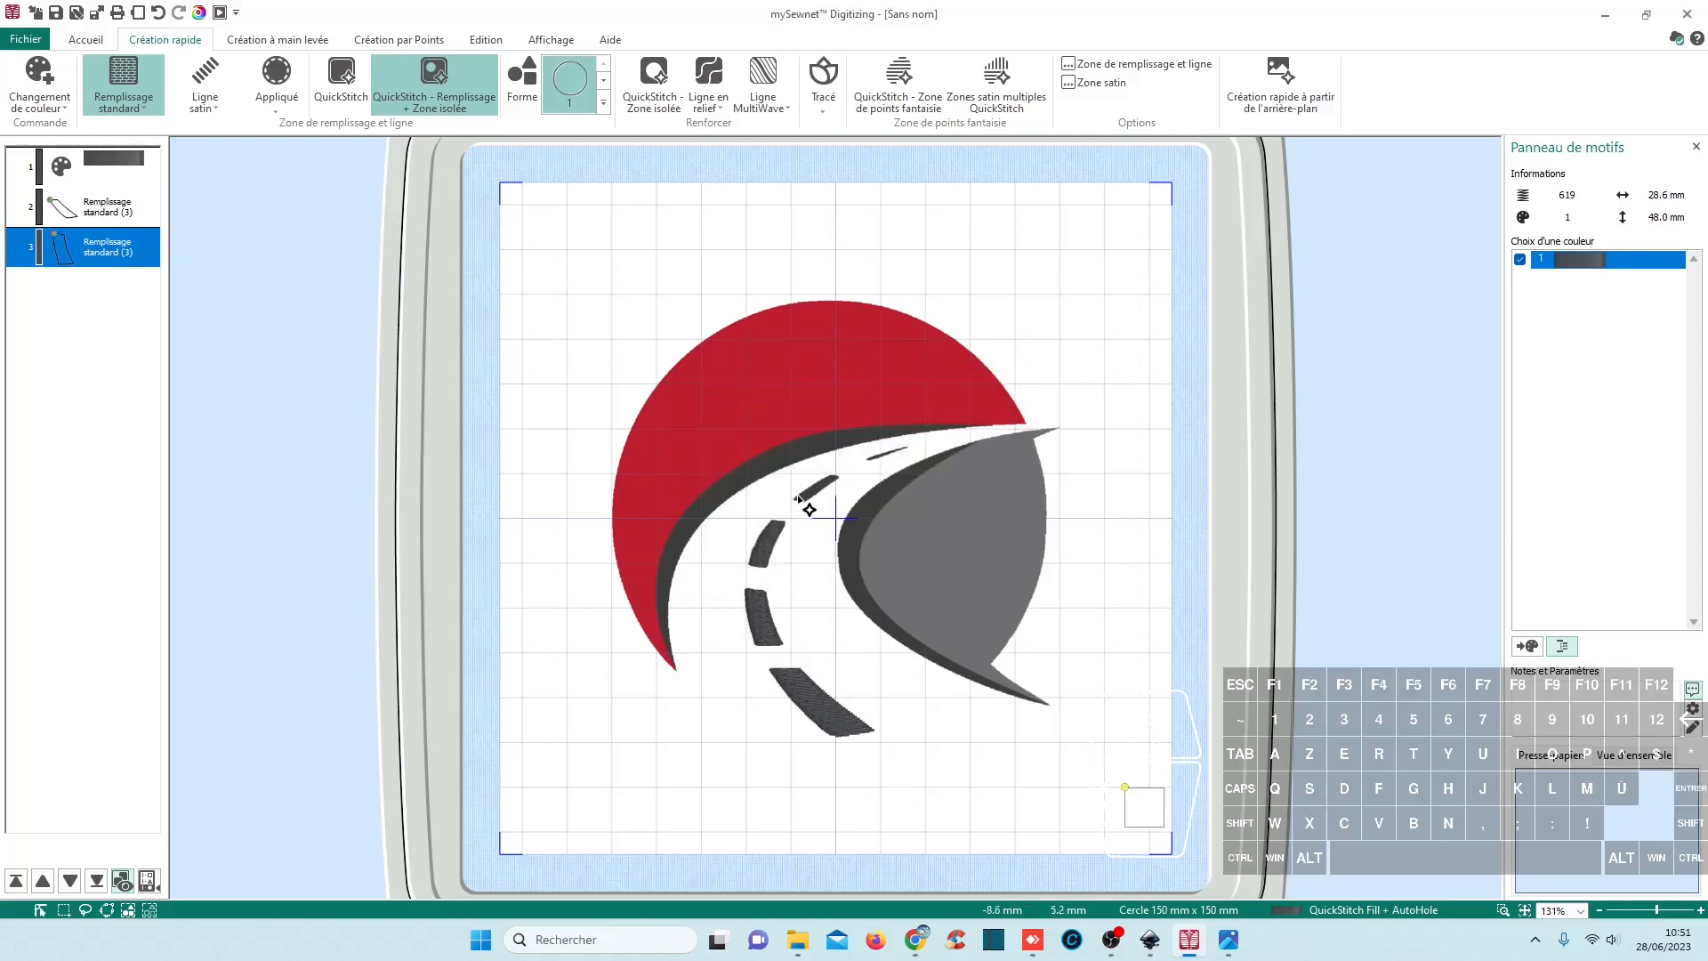
left_click(809, 492)
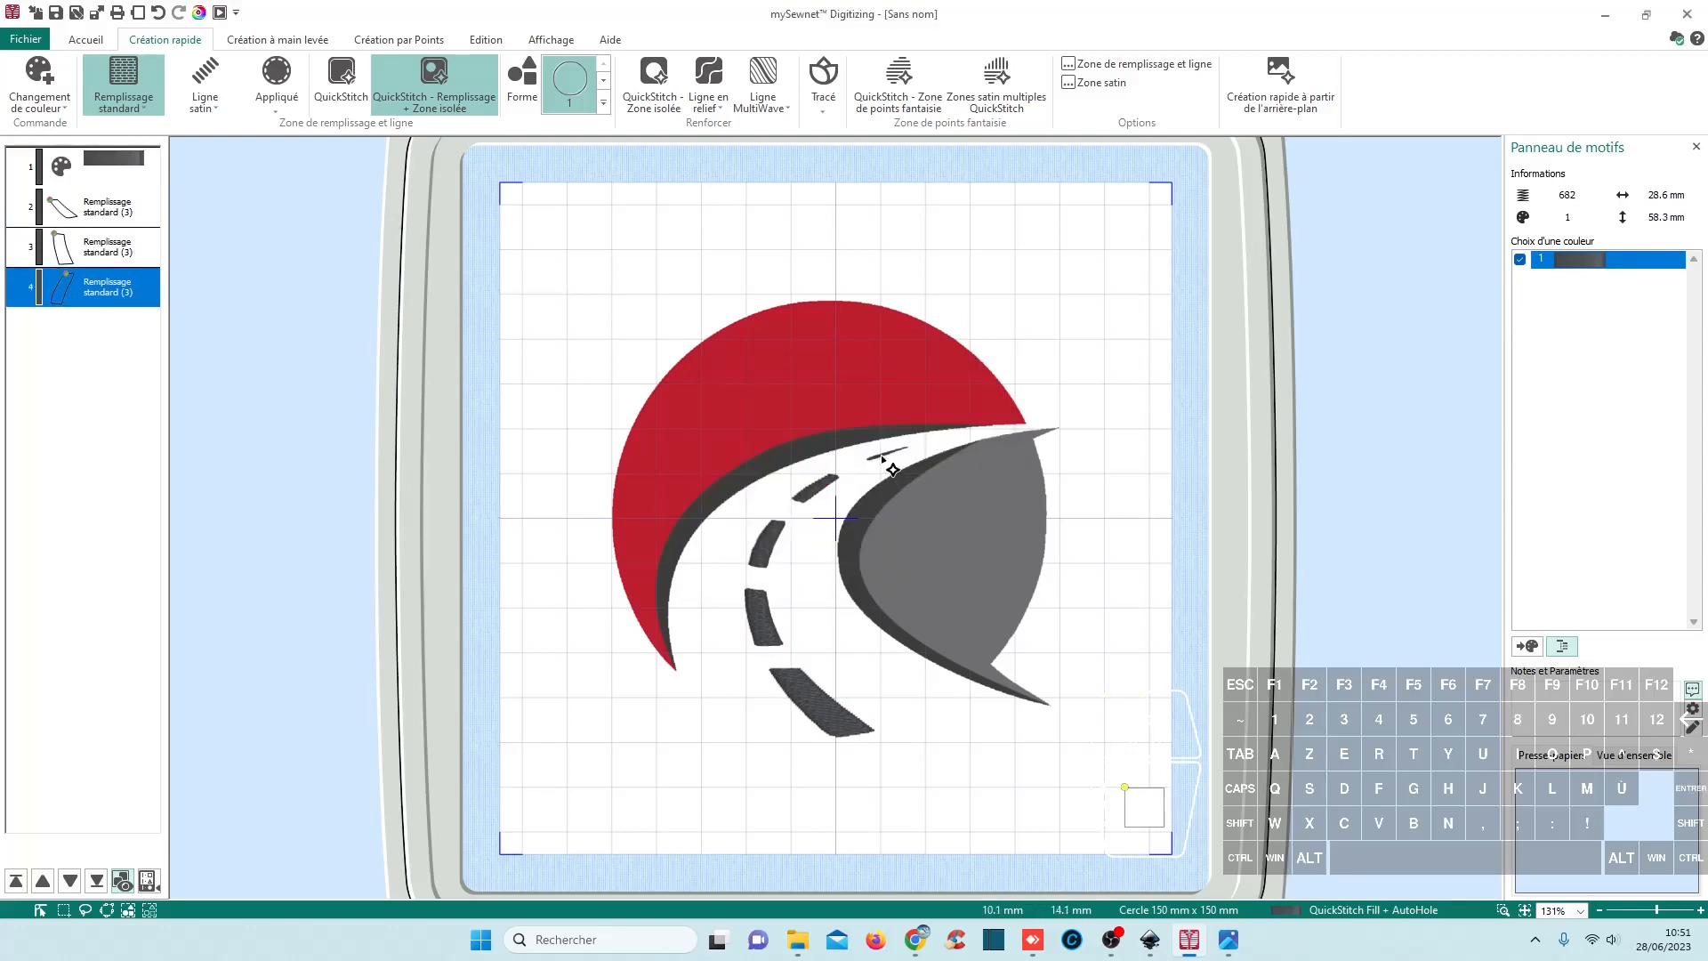
left_click(882, 454)
key("Return")
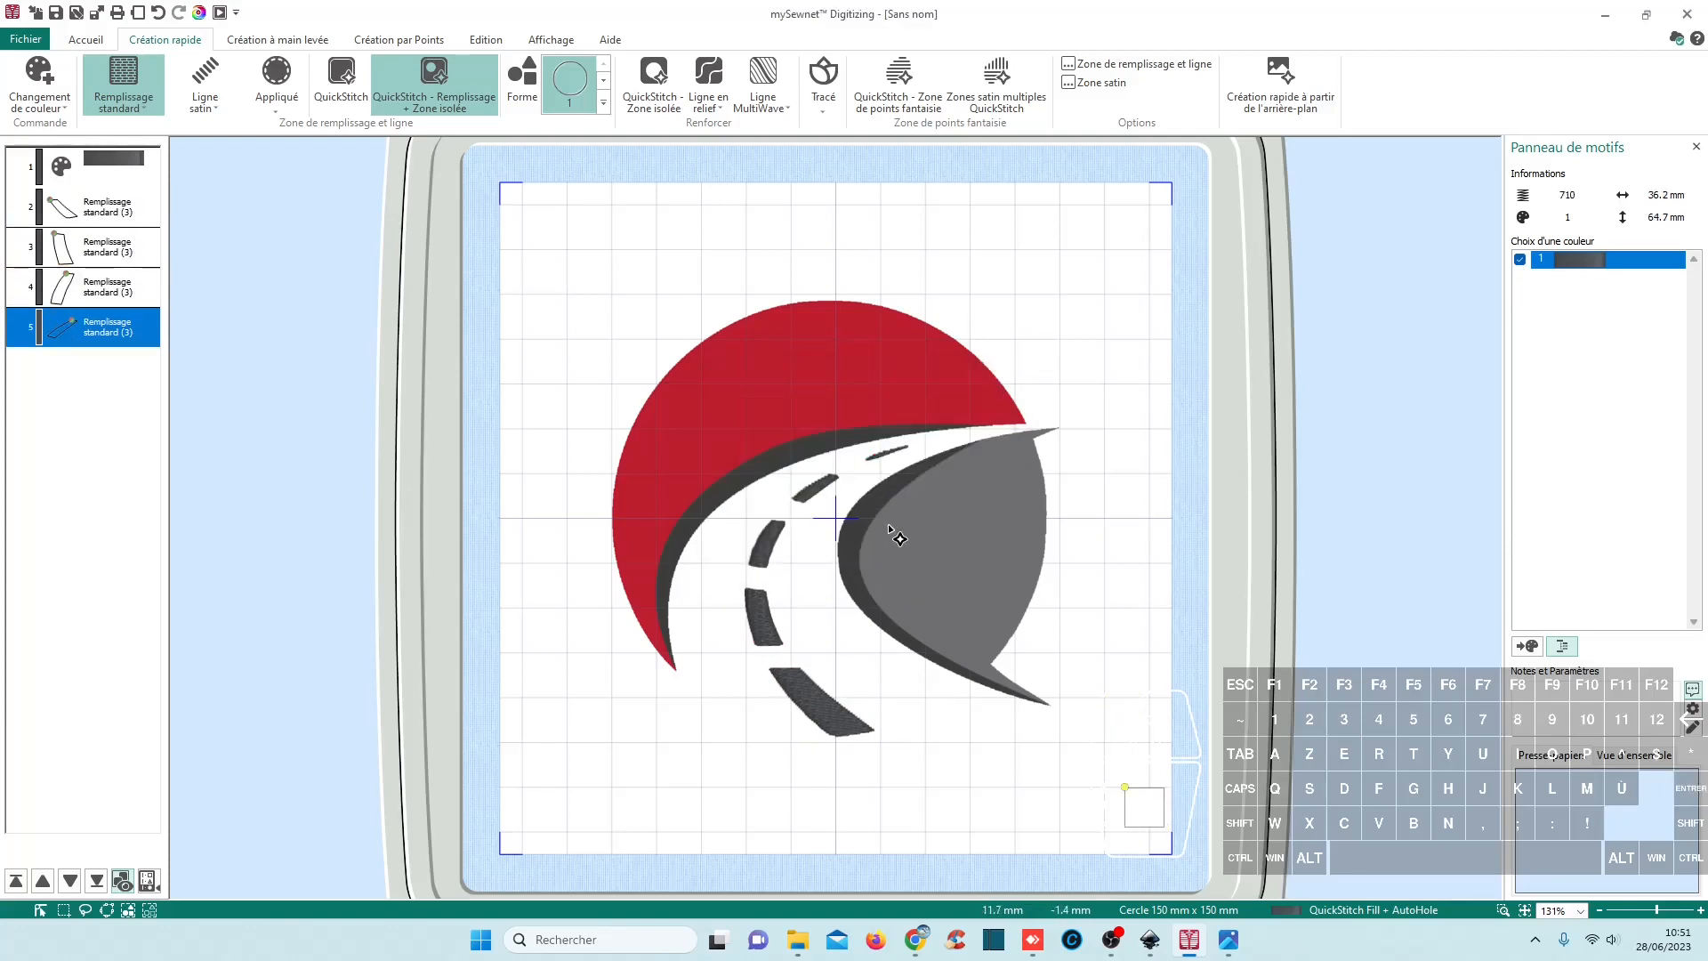
Step: Fill the two curved dark grey road edges with standard fill using QuickStitch Fill + AutoHole
left_click(878, 446)
key("Return")
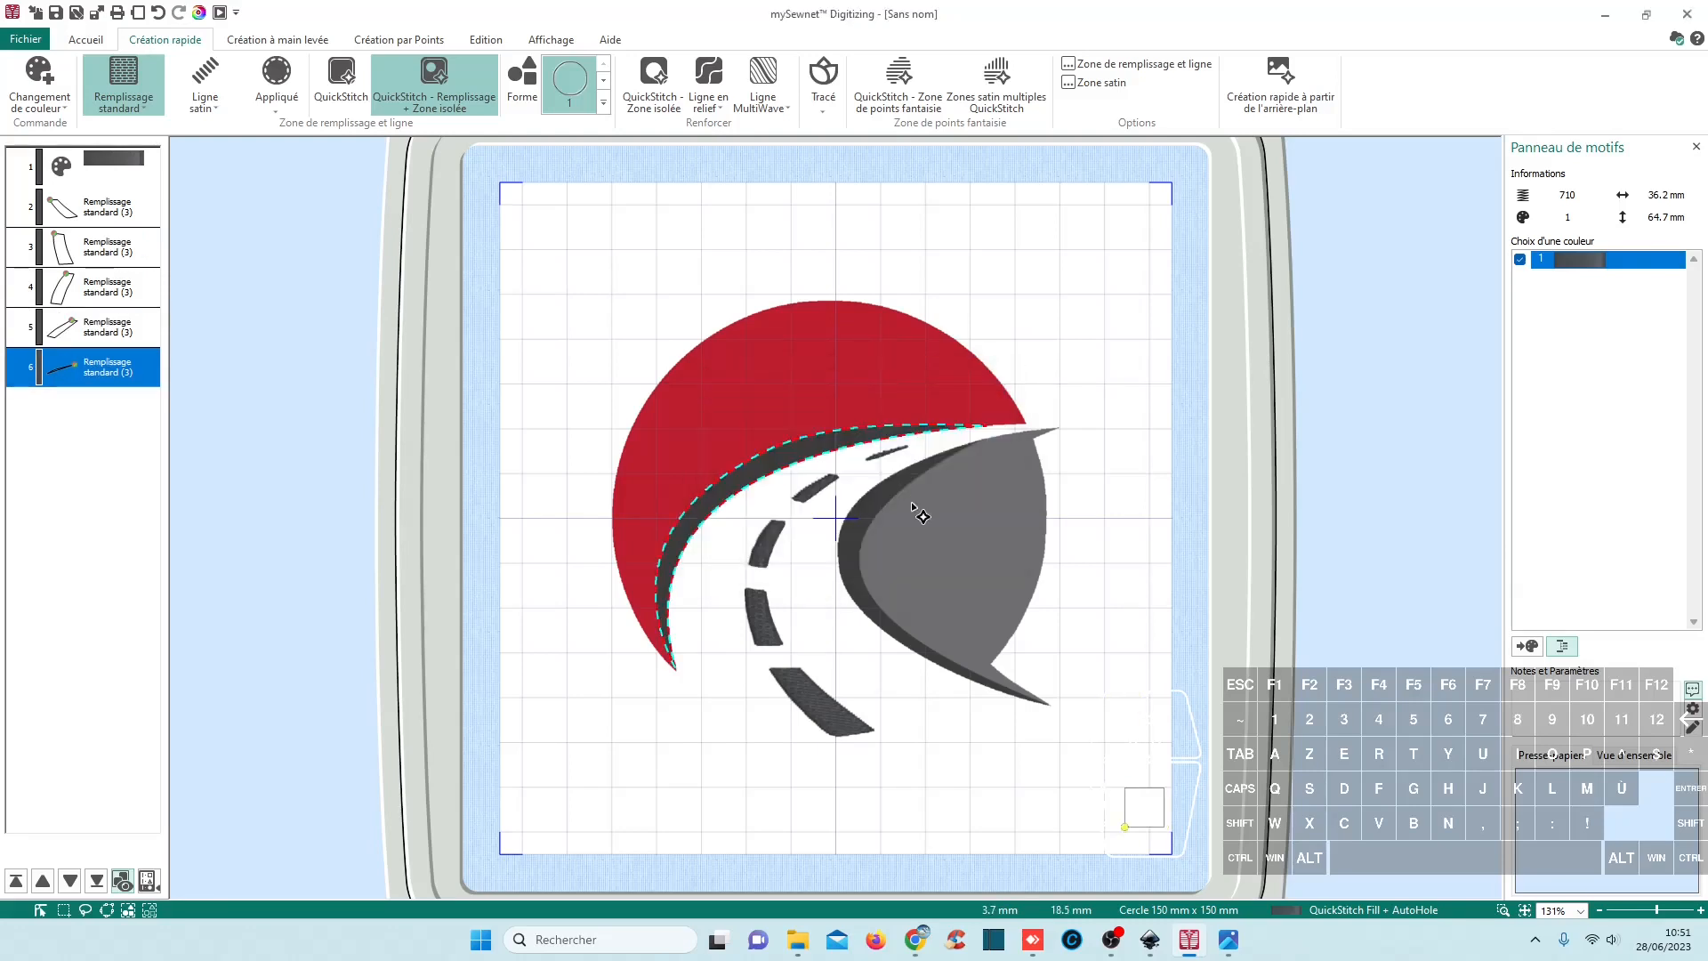
left_click(899, 509)
key("Return")
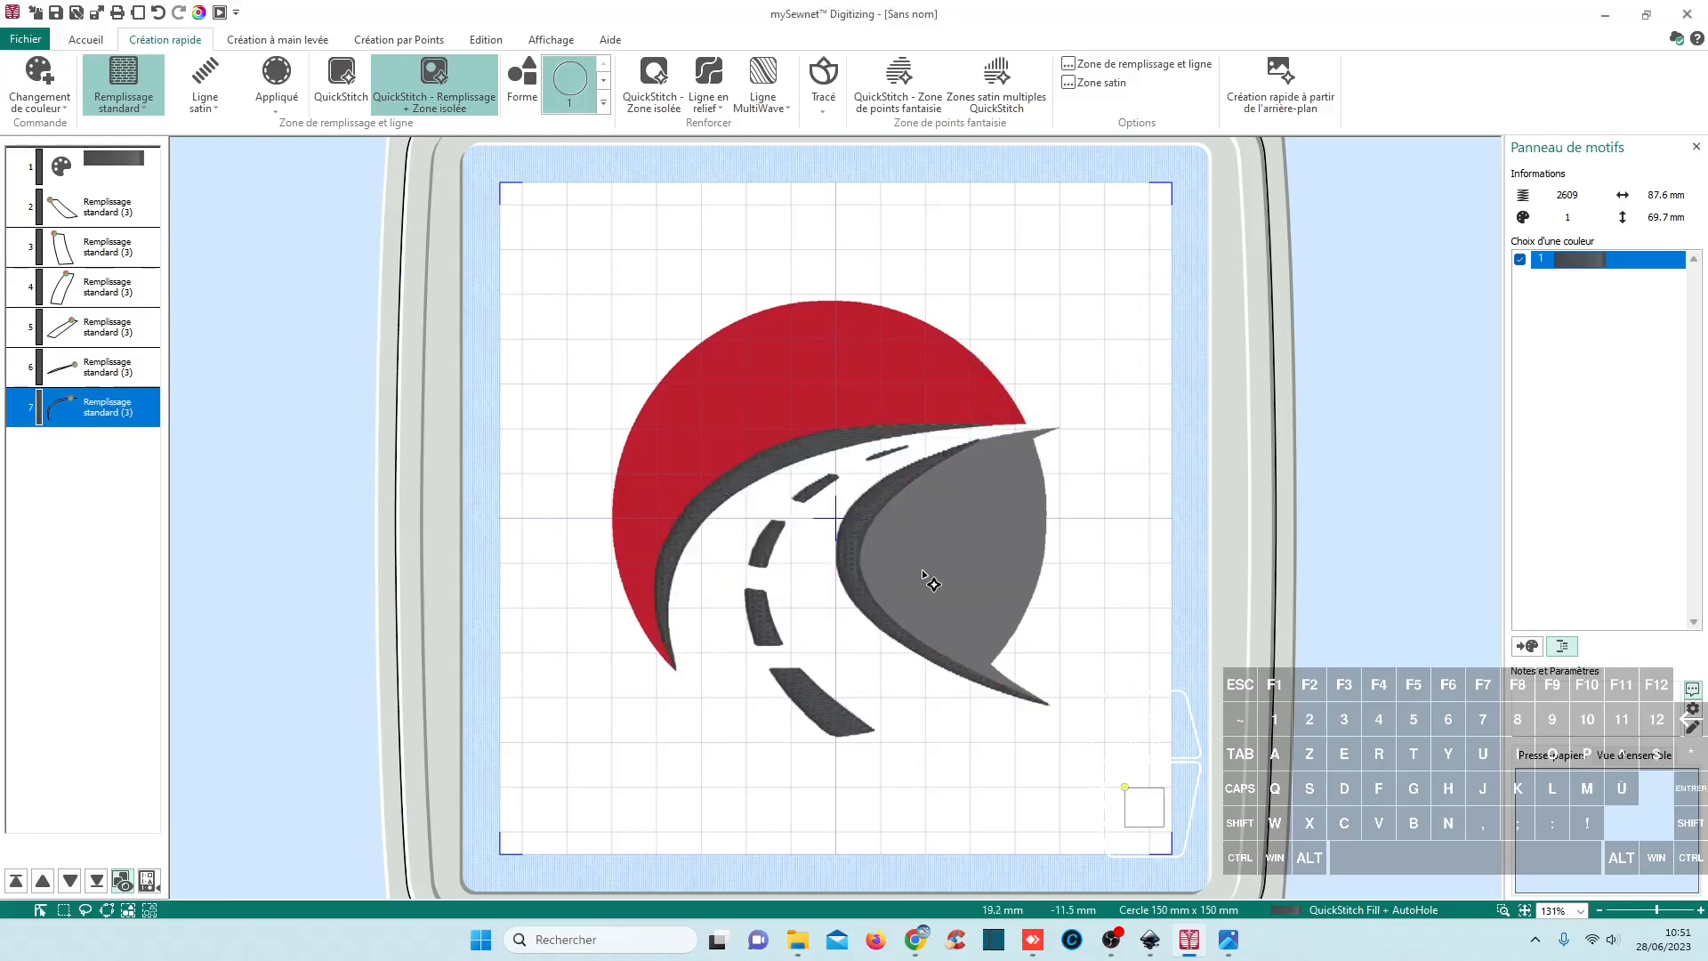
left_click(925, 577)
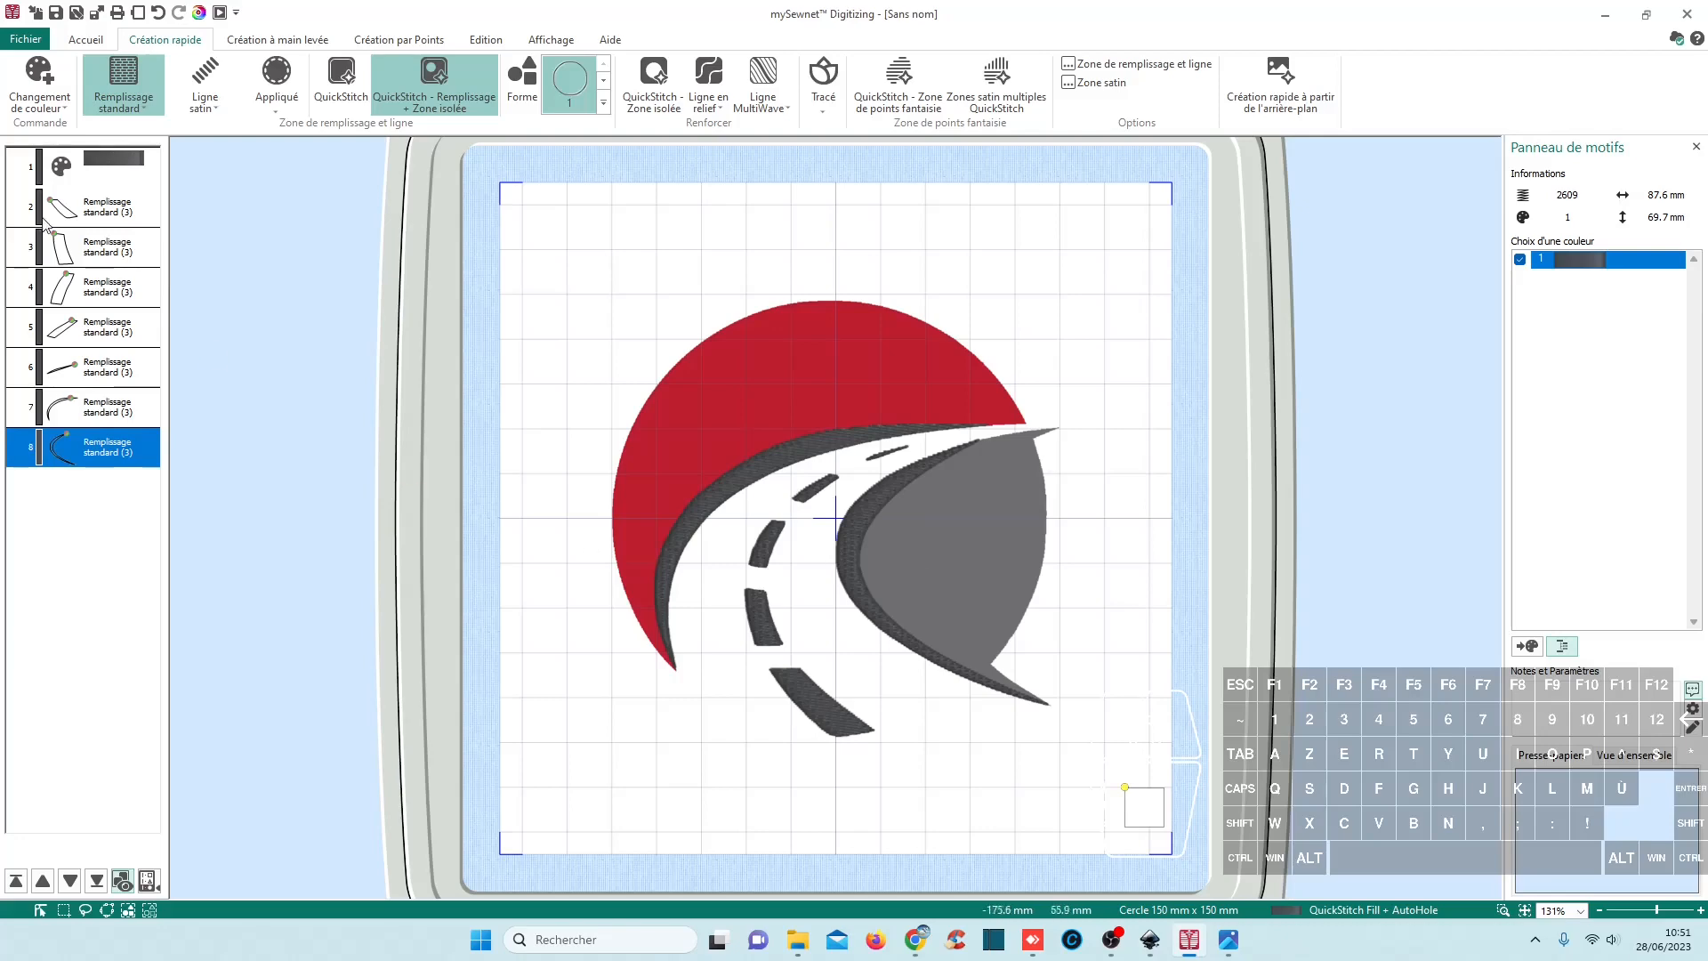
Step: Sample the mid-grey area as the second thread colour and fill that area with QuickStitch Fill + AutoHole at tolerance 10, low points
left_click(39, 99)
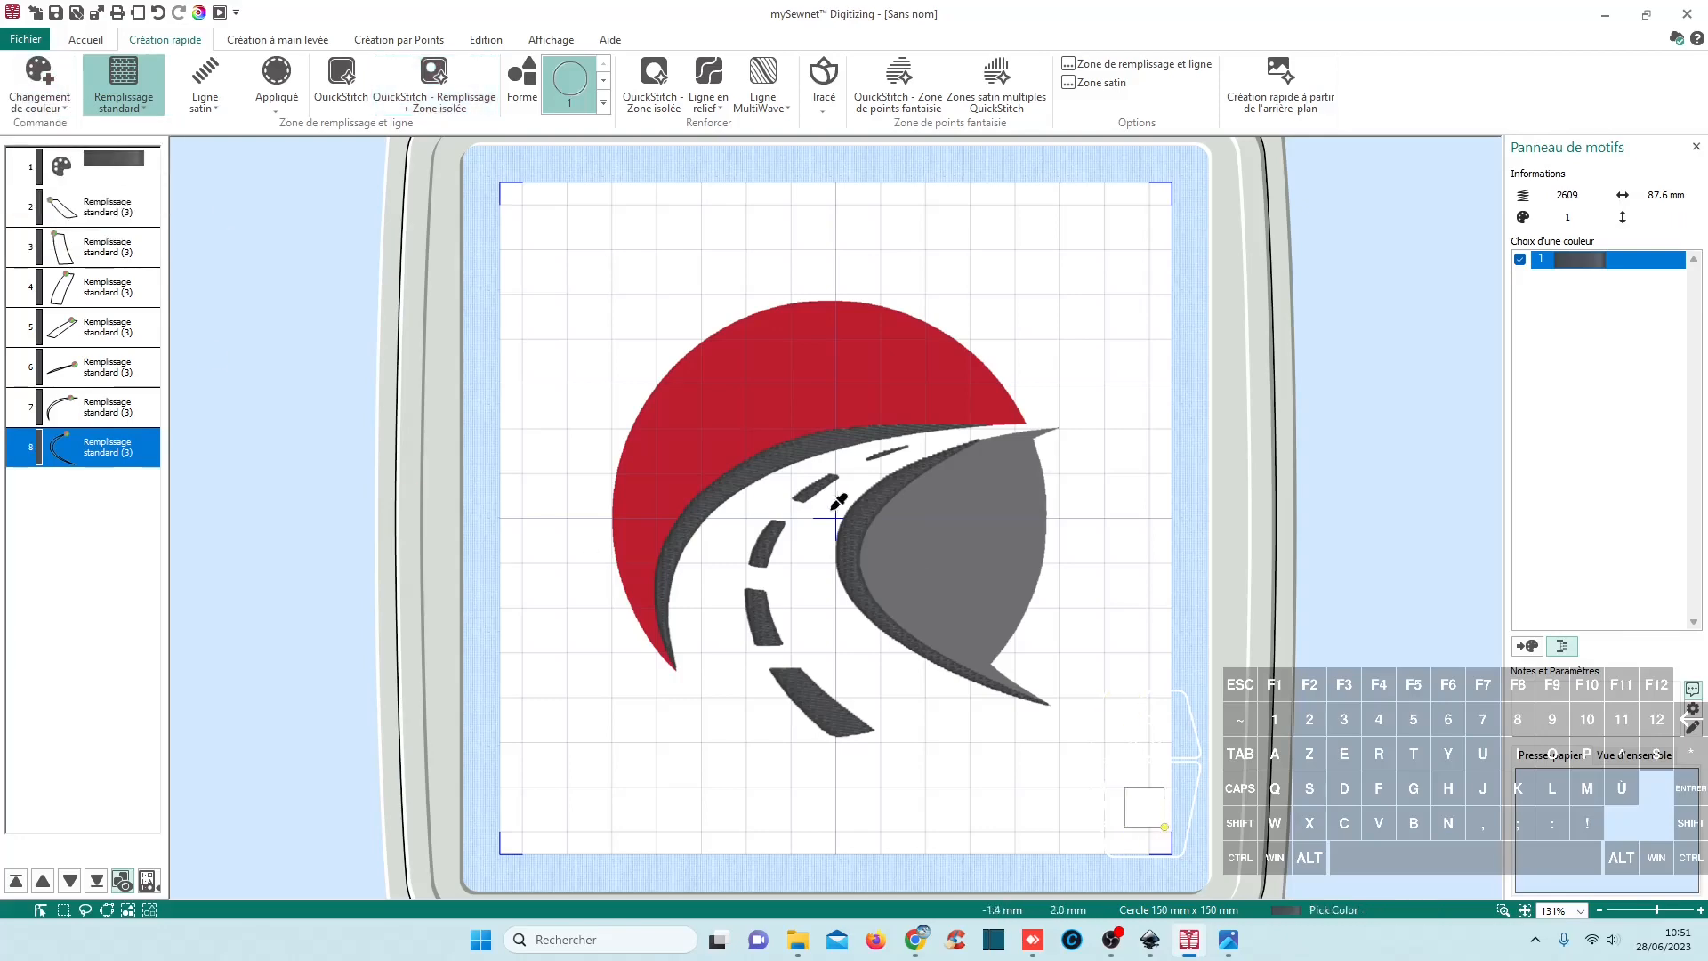
left_click(923, 567)
left_click(939, 677)
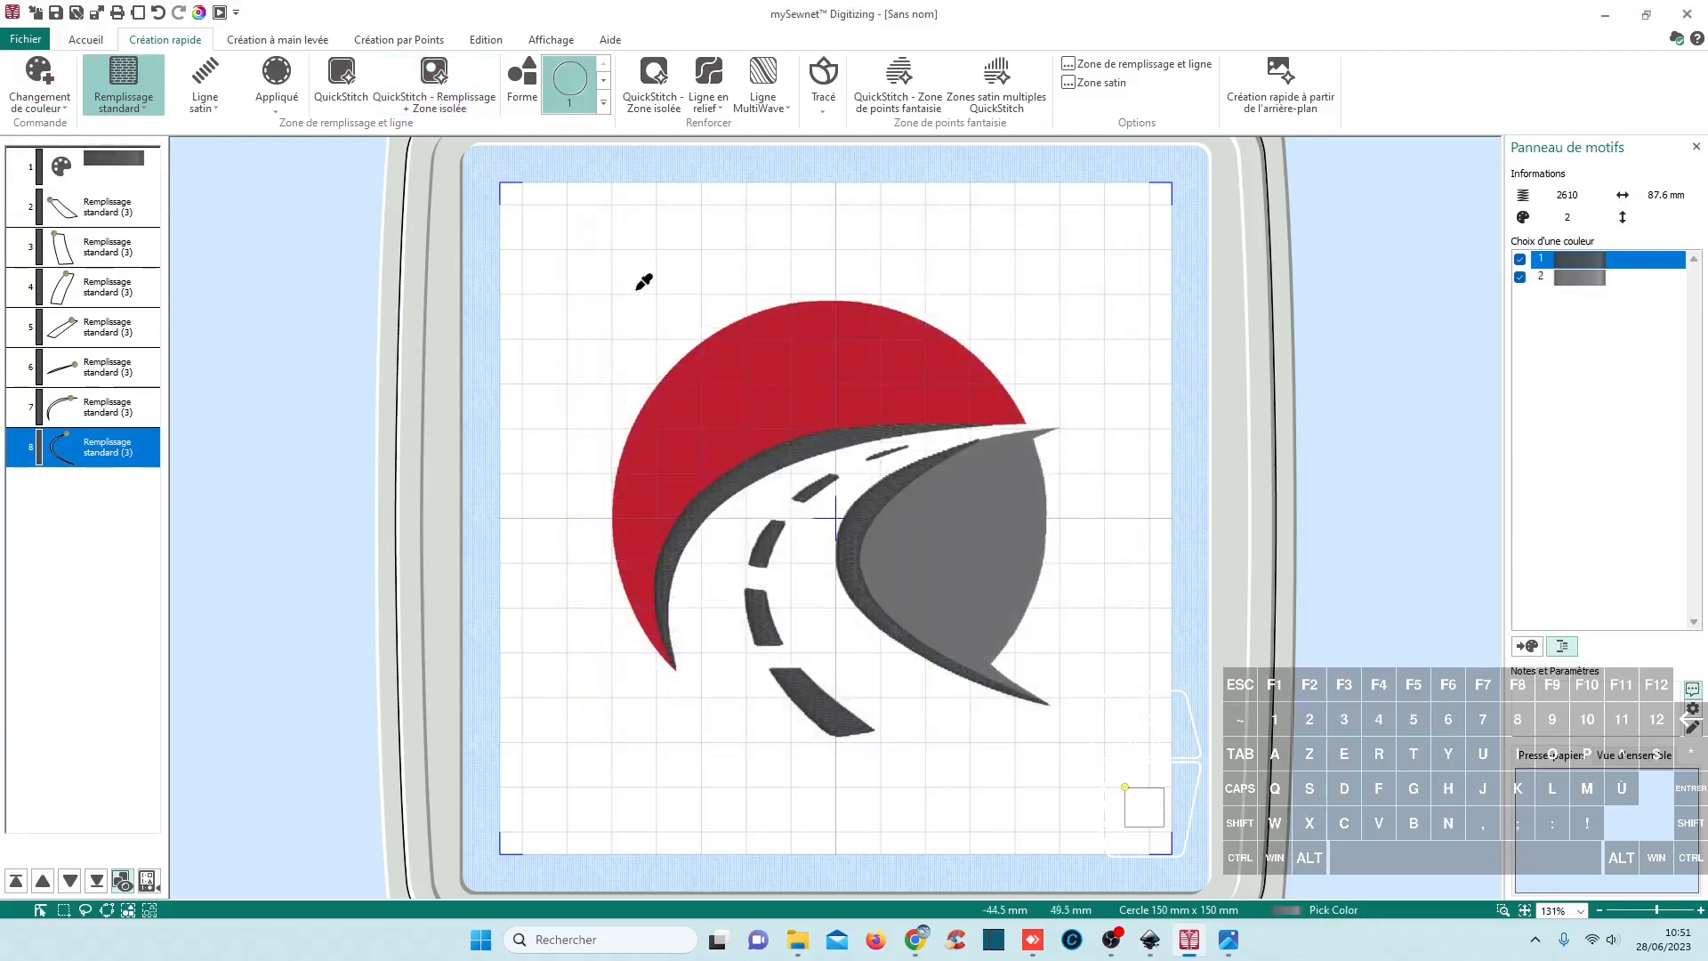
left_click(434, 85)
left_click(998, 596)
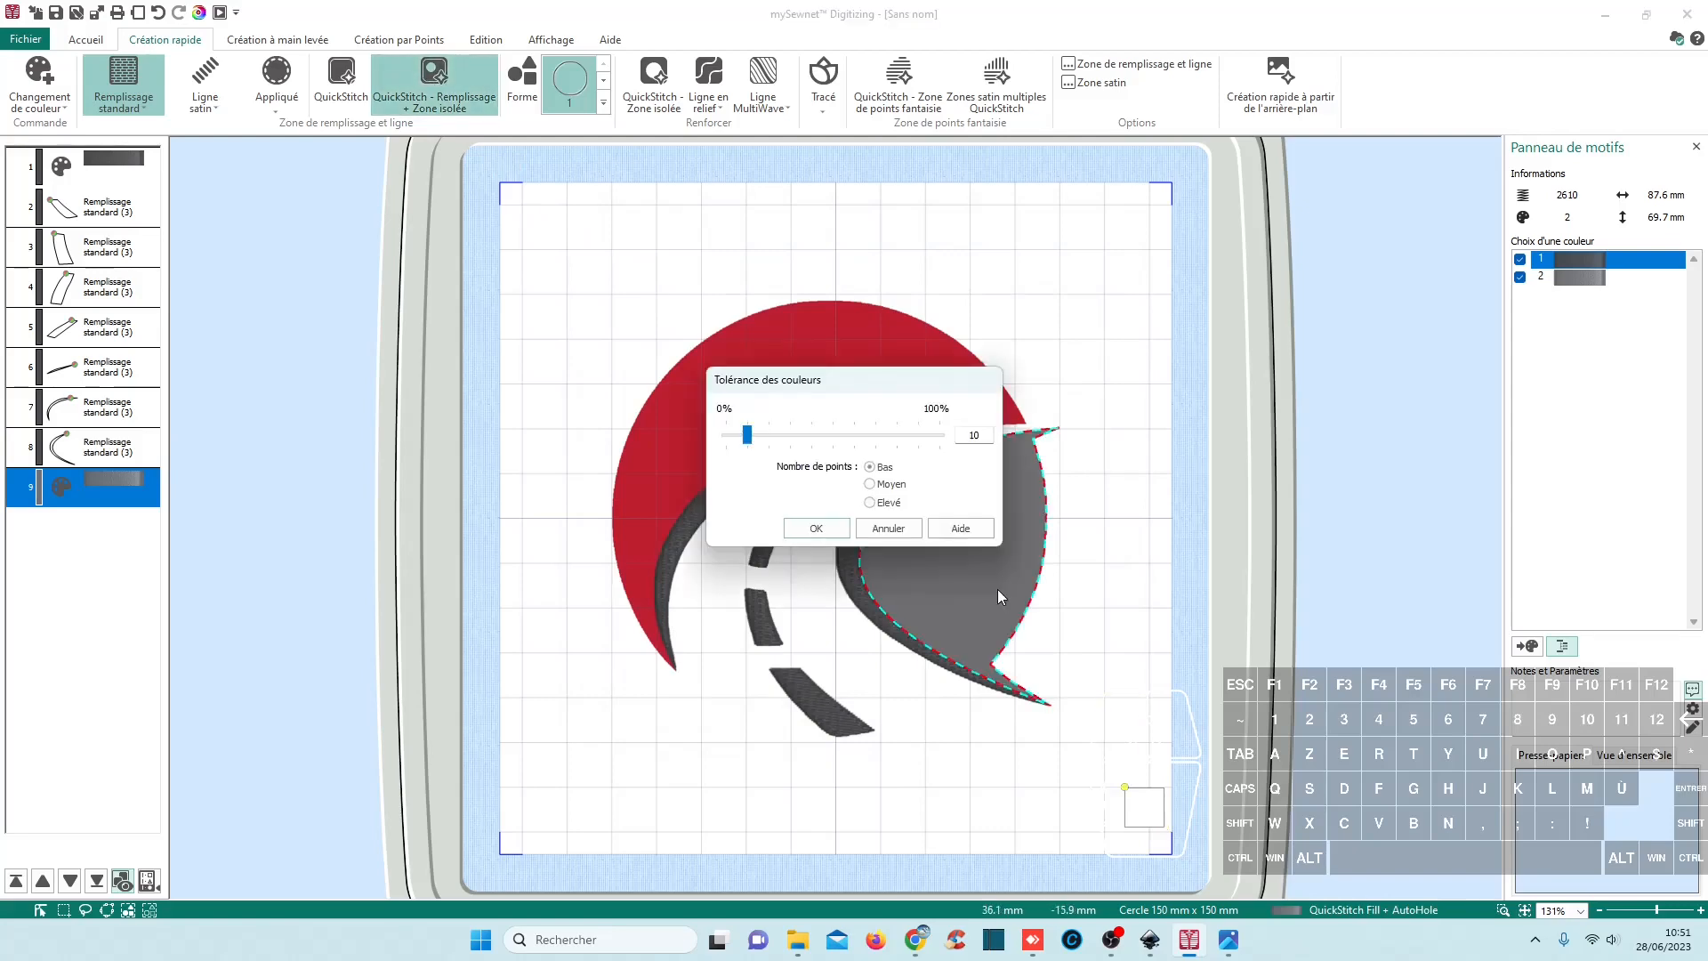
left_click(816, 529)
Step: Sample red as Robison-Anton Rayon 40 2420 Tuxedo Red and fill the red area with QuickStitch Fill + AutoHole at tolerance 10, low points
left_click(54, 107)
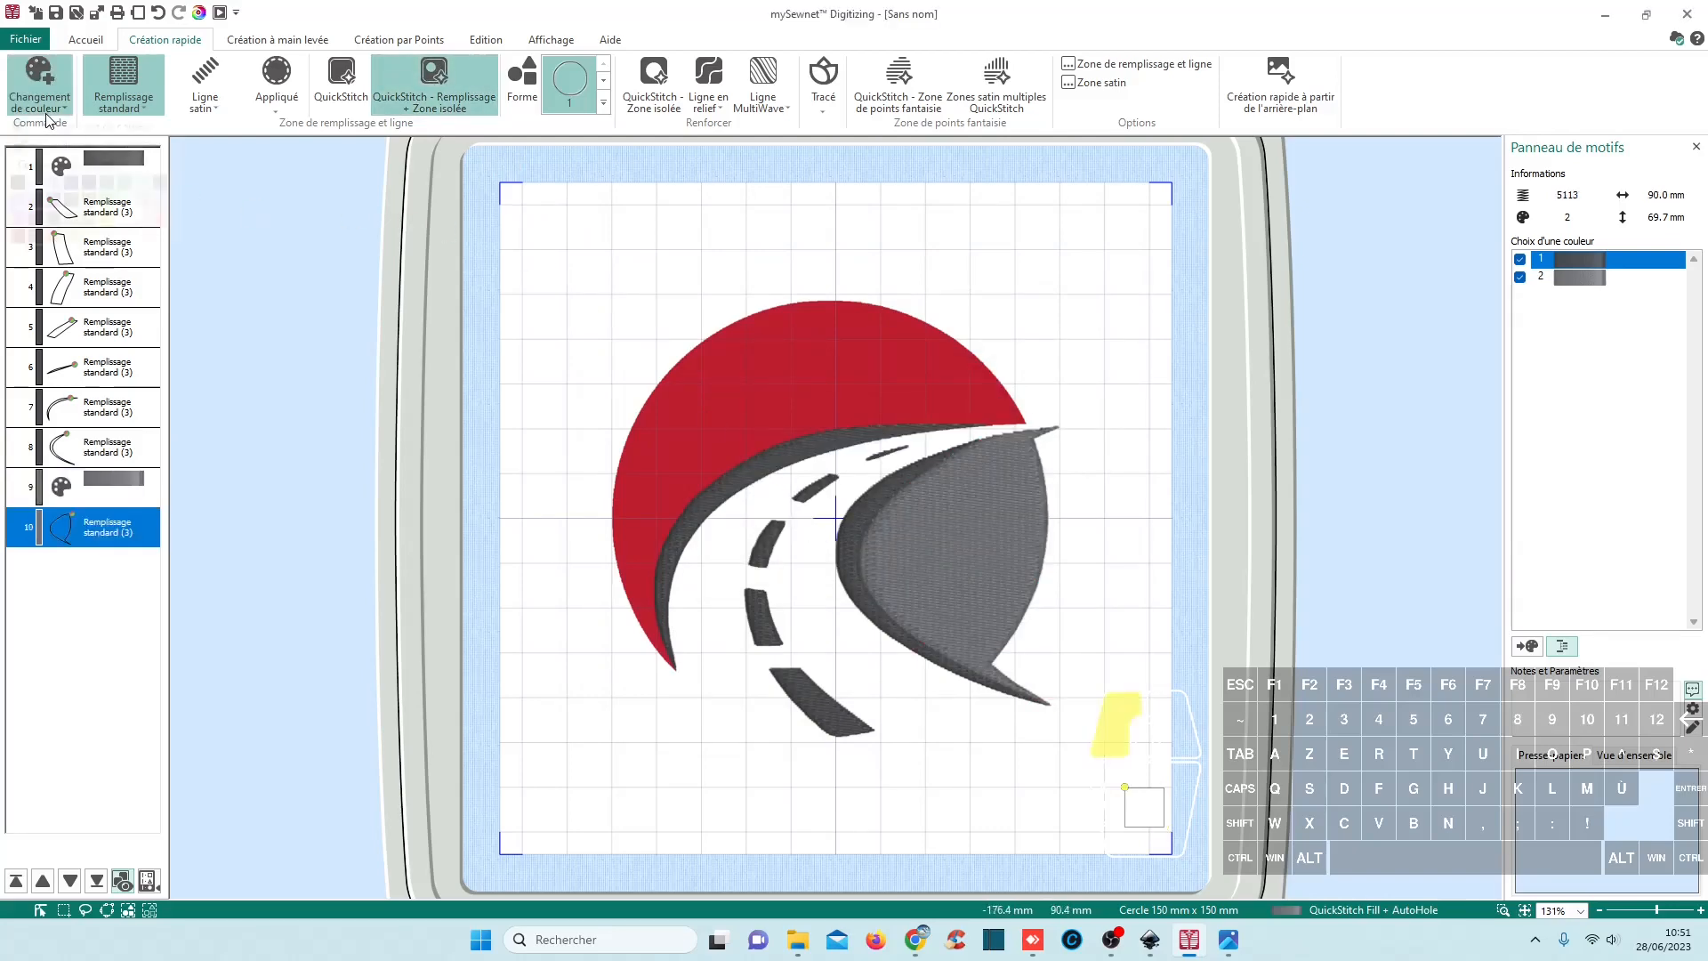
left_click(70, 145)
left_click(804, 286)
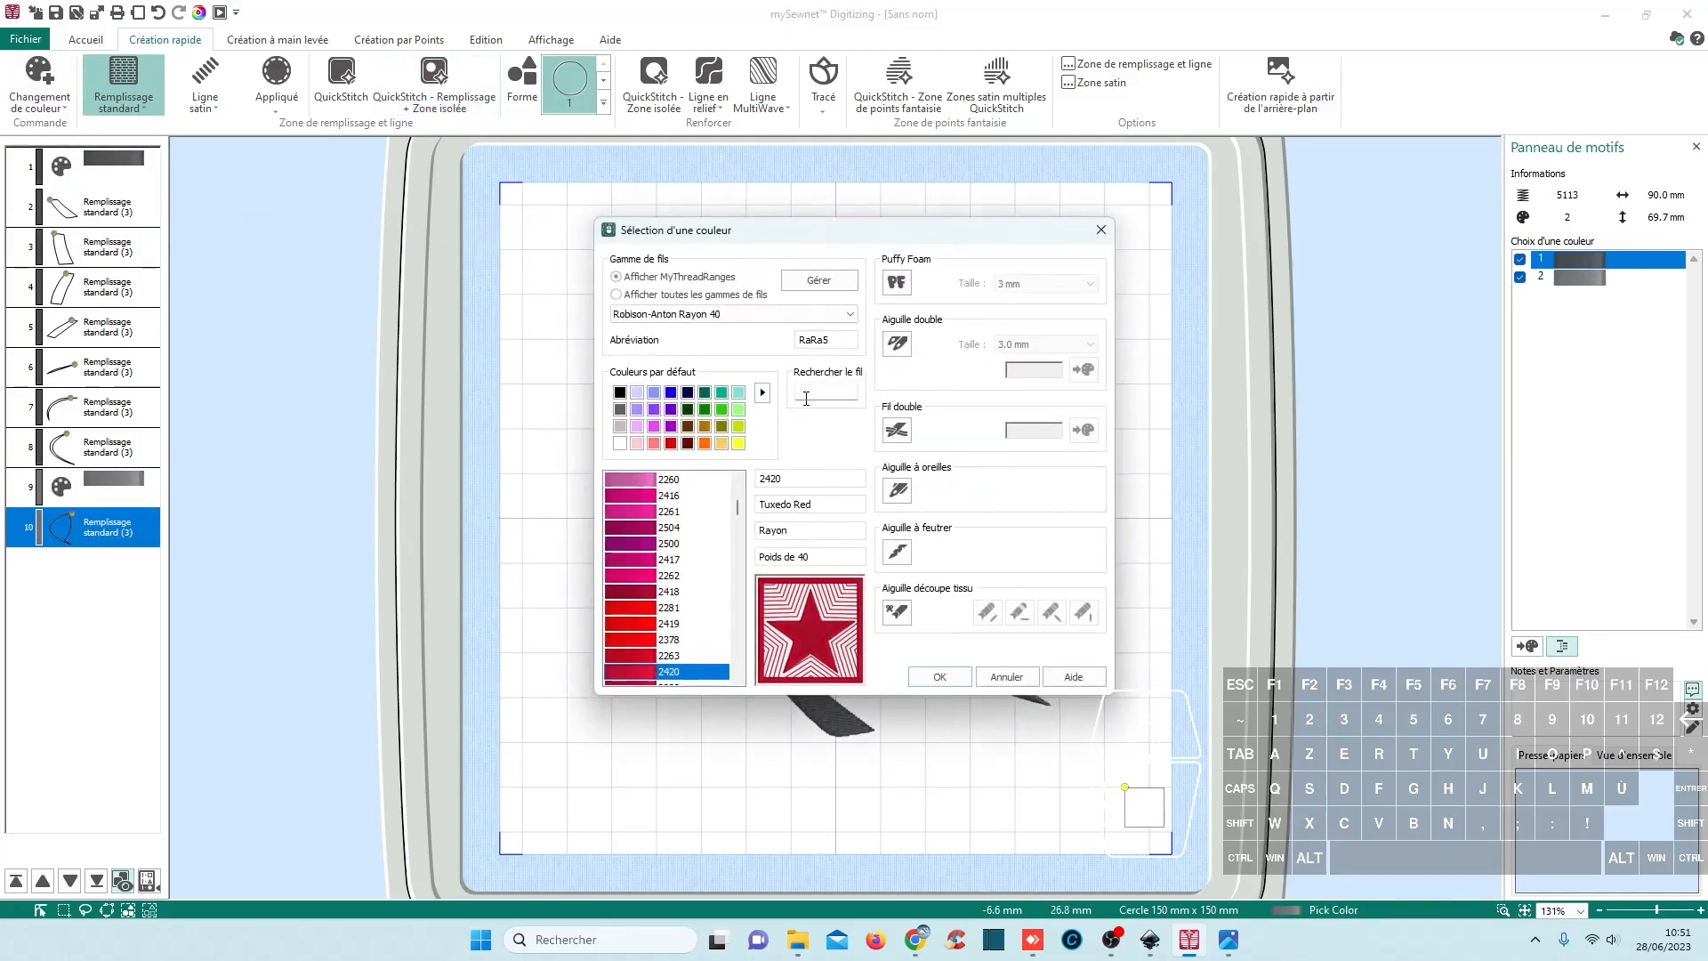
left_click(939, 677)
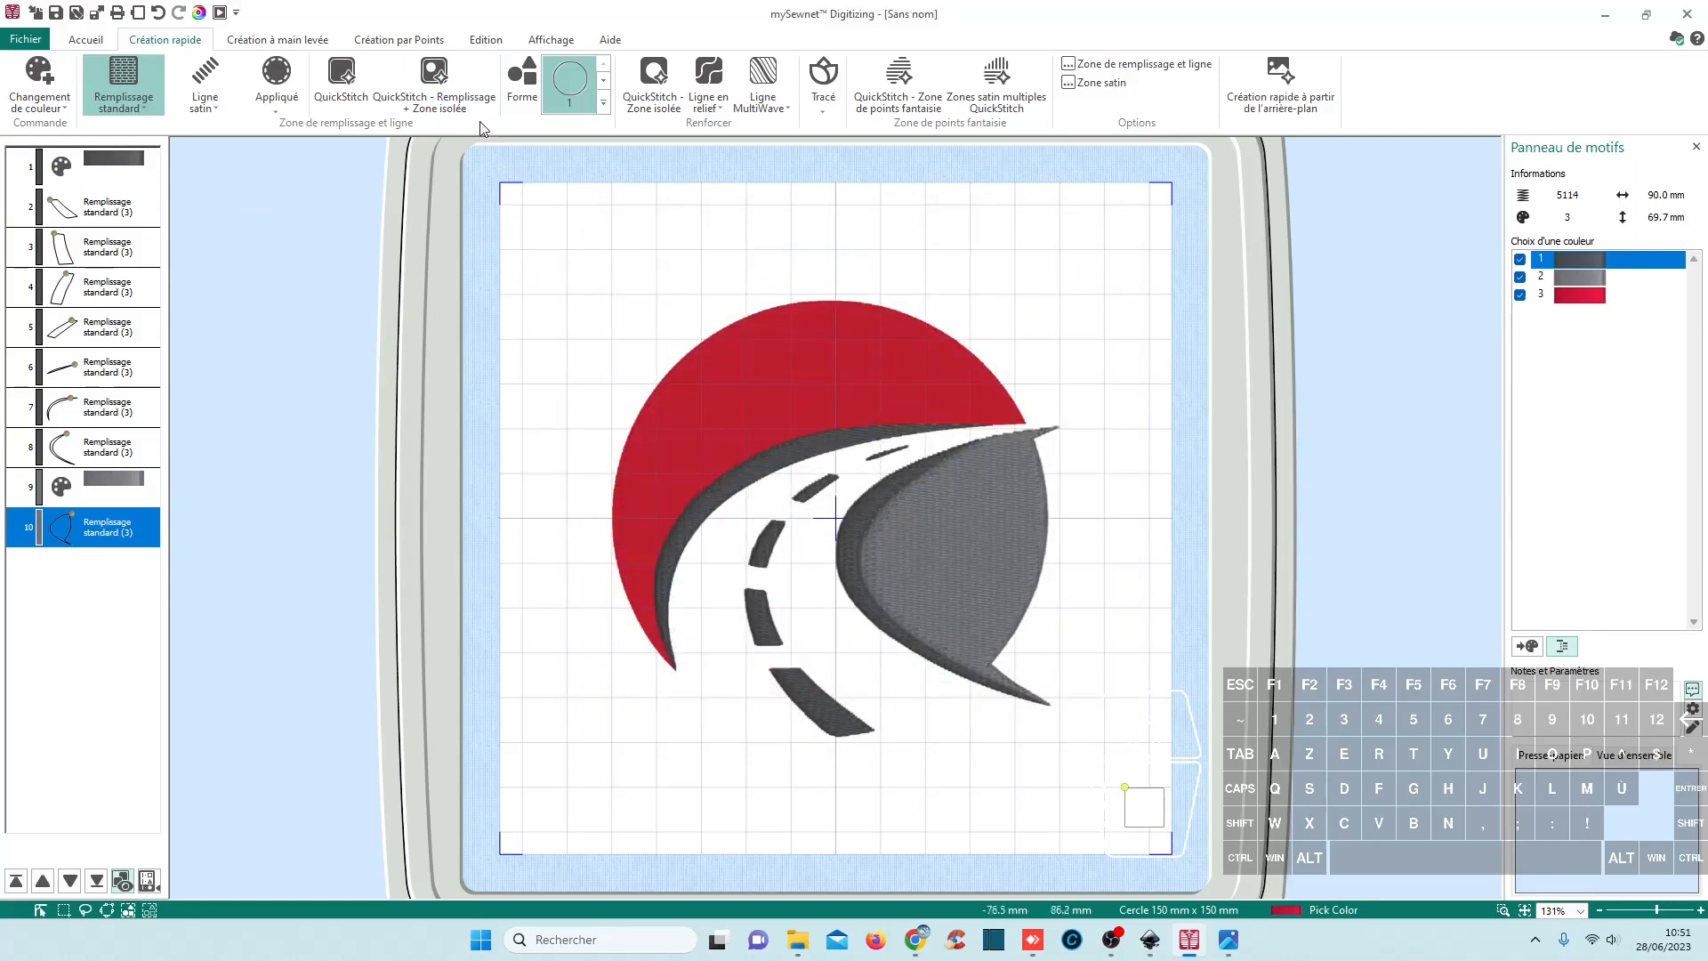
left_click(795, 396)
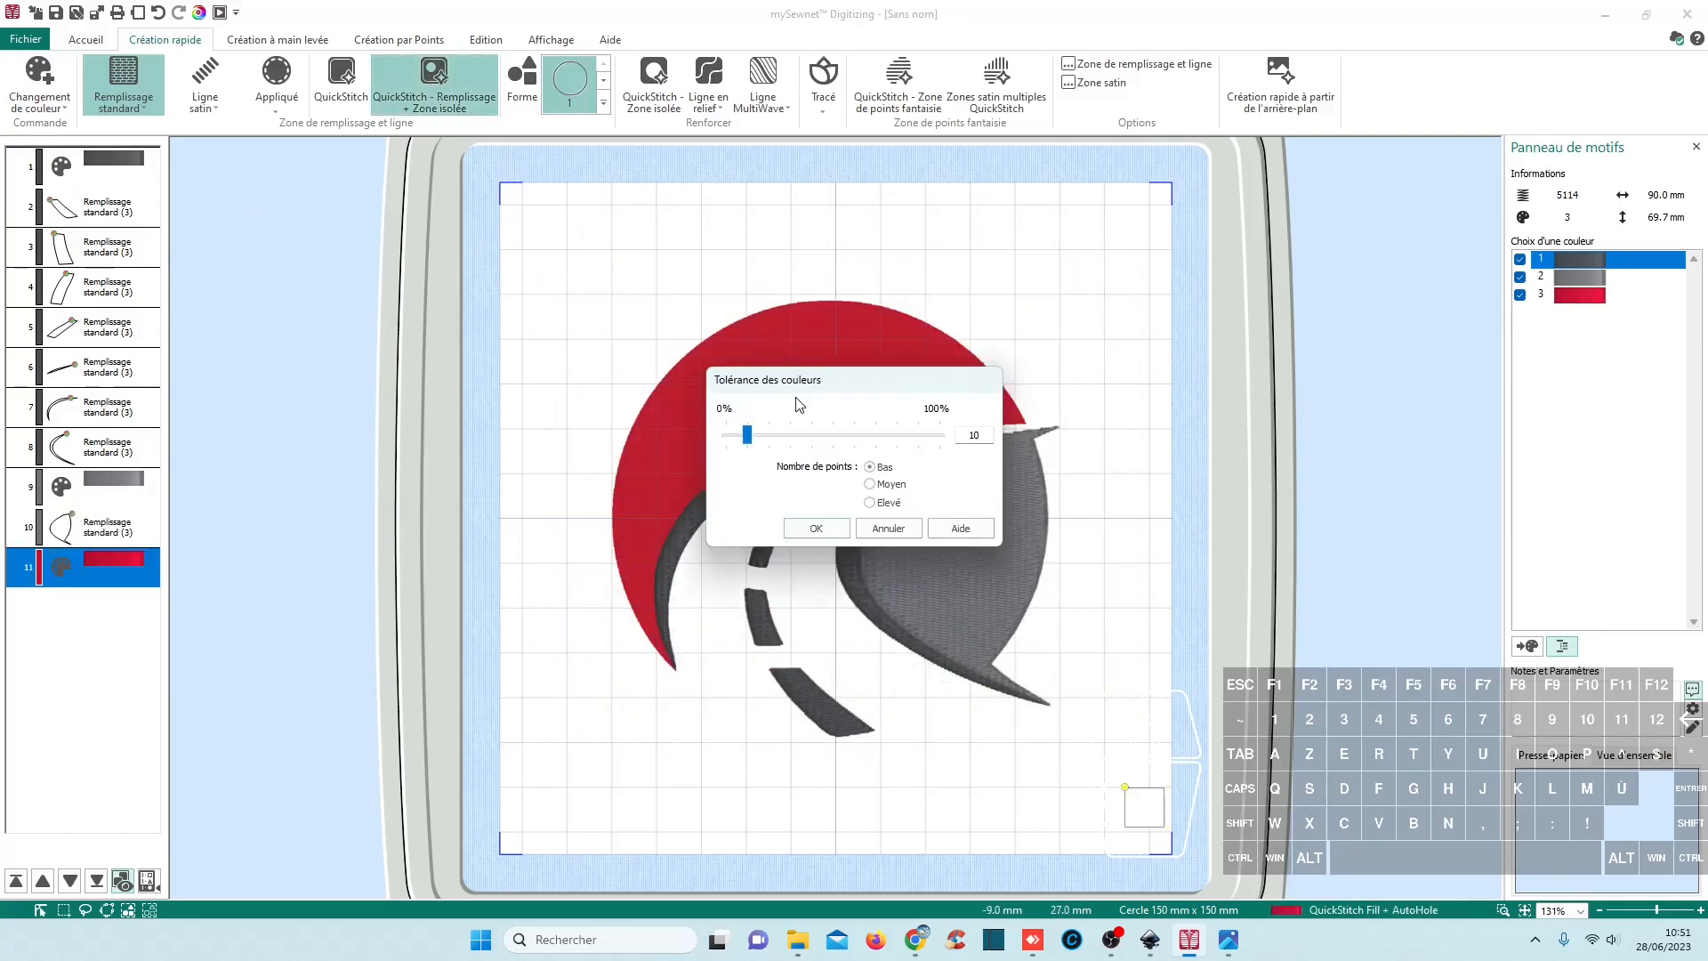
left_click(816, 529)
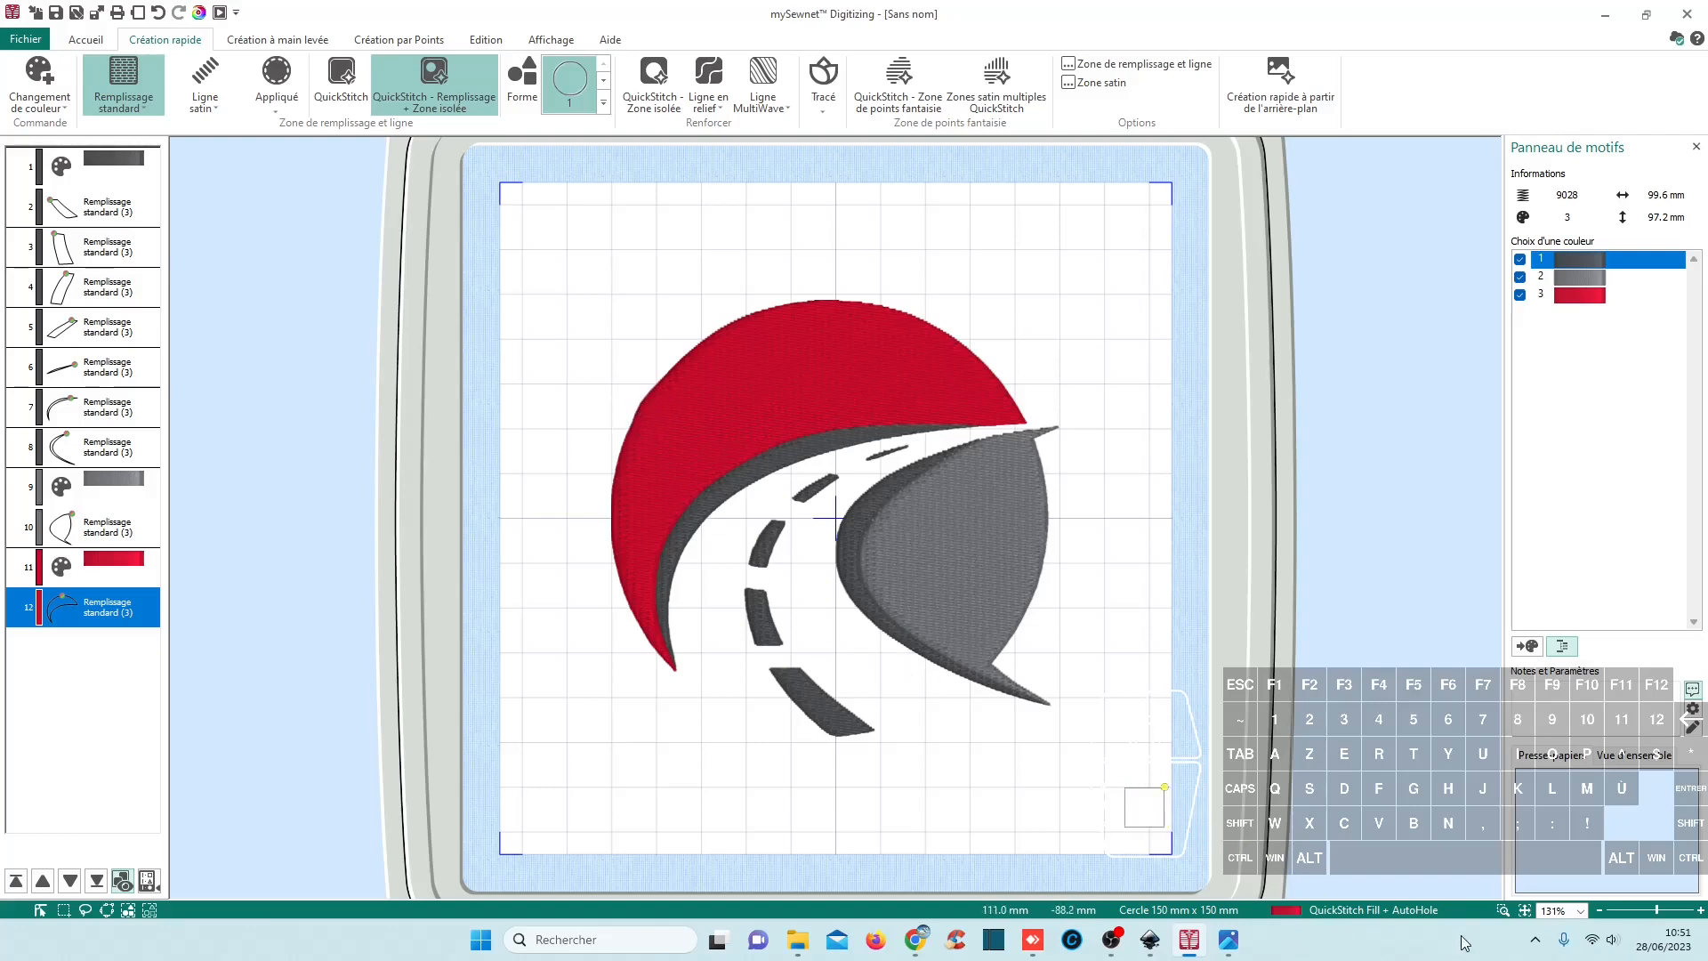
Step: Smooth the kink in the red fill's upper-left outline by moving its node outward onto the circle's curve
left_click(1502, 910)
left_click_drag(563, 346, 695, 460)
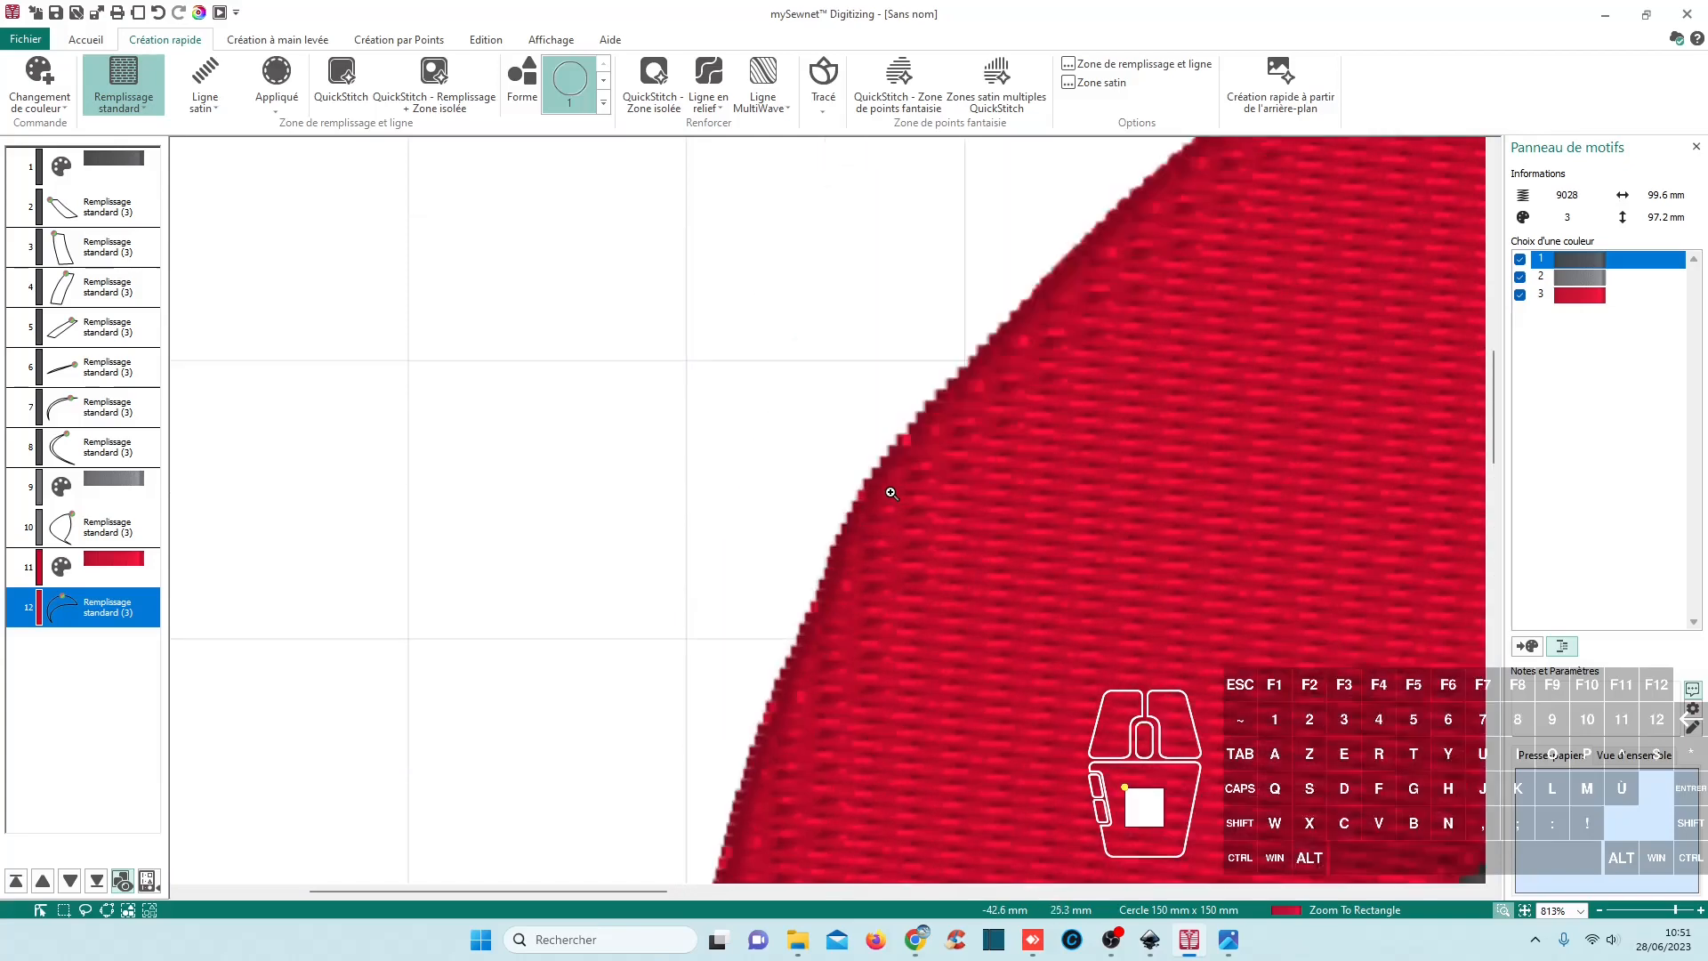
scroll(893, 493, "down", 5, "ctrl")
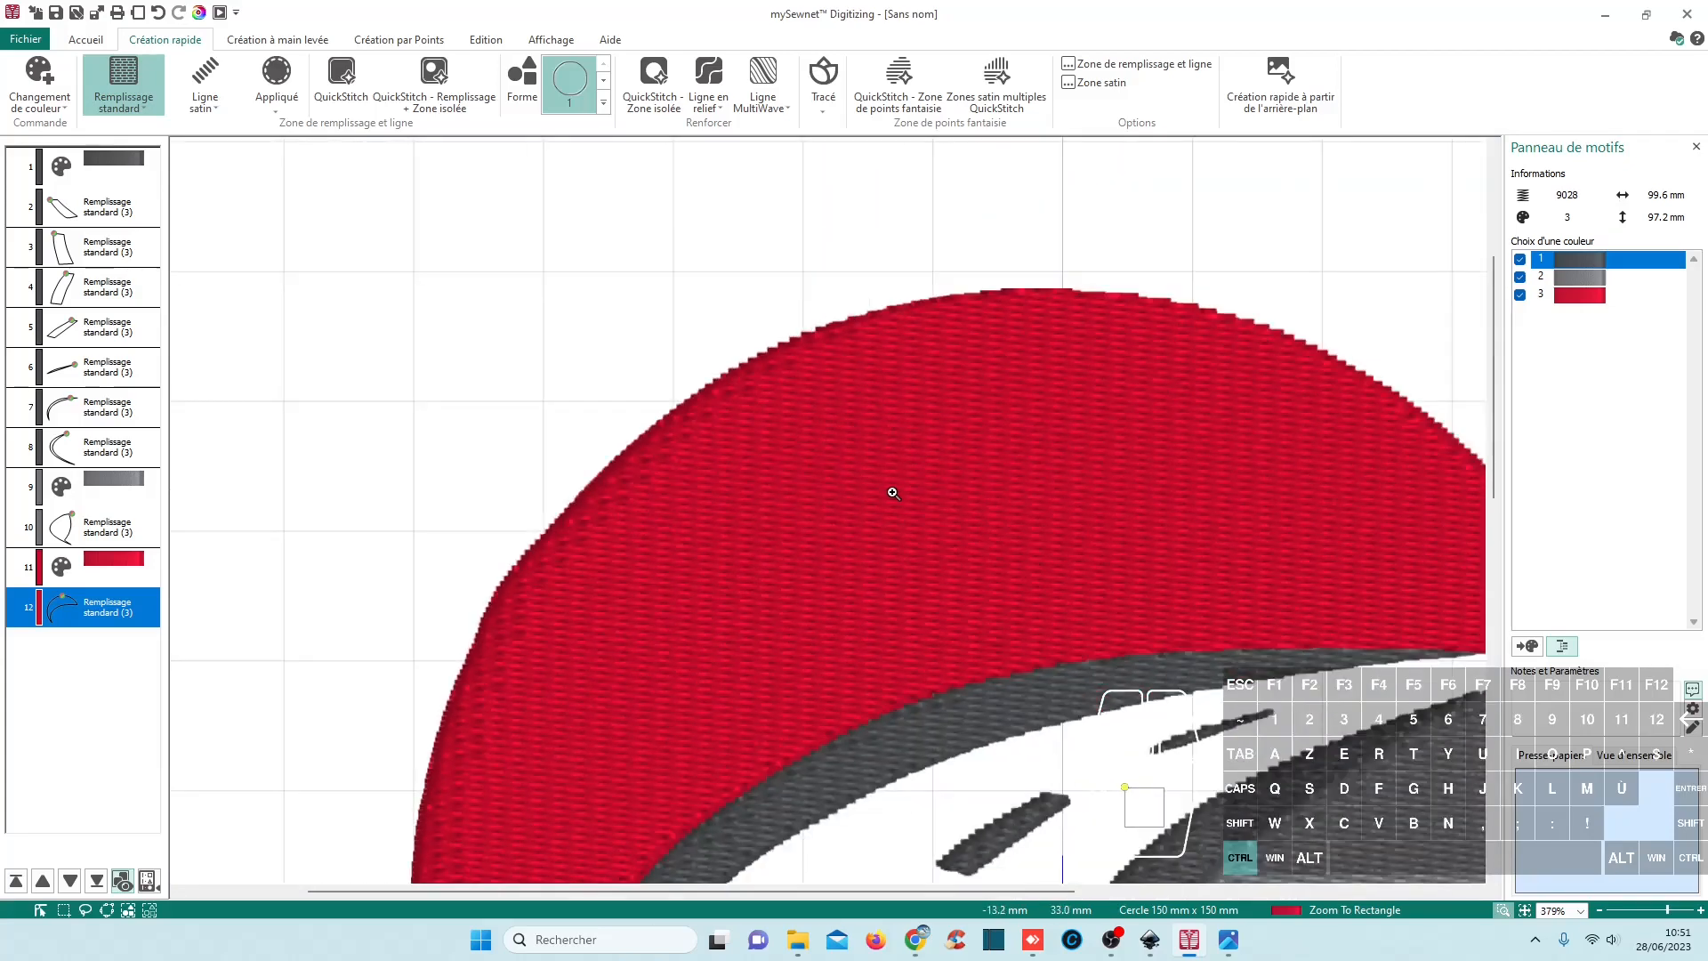
scroll(893, 493, "down", 2, "ctrl")
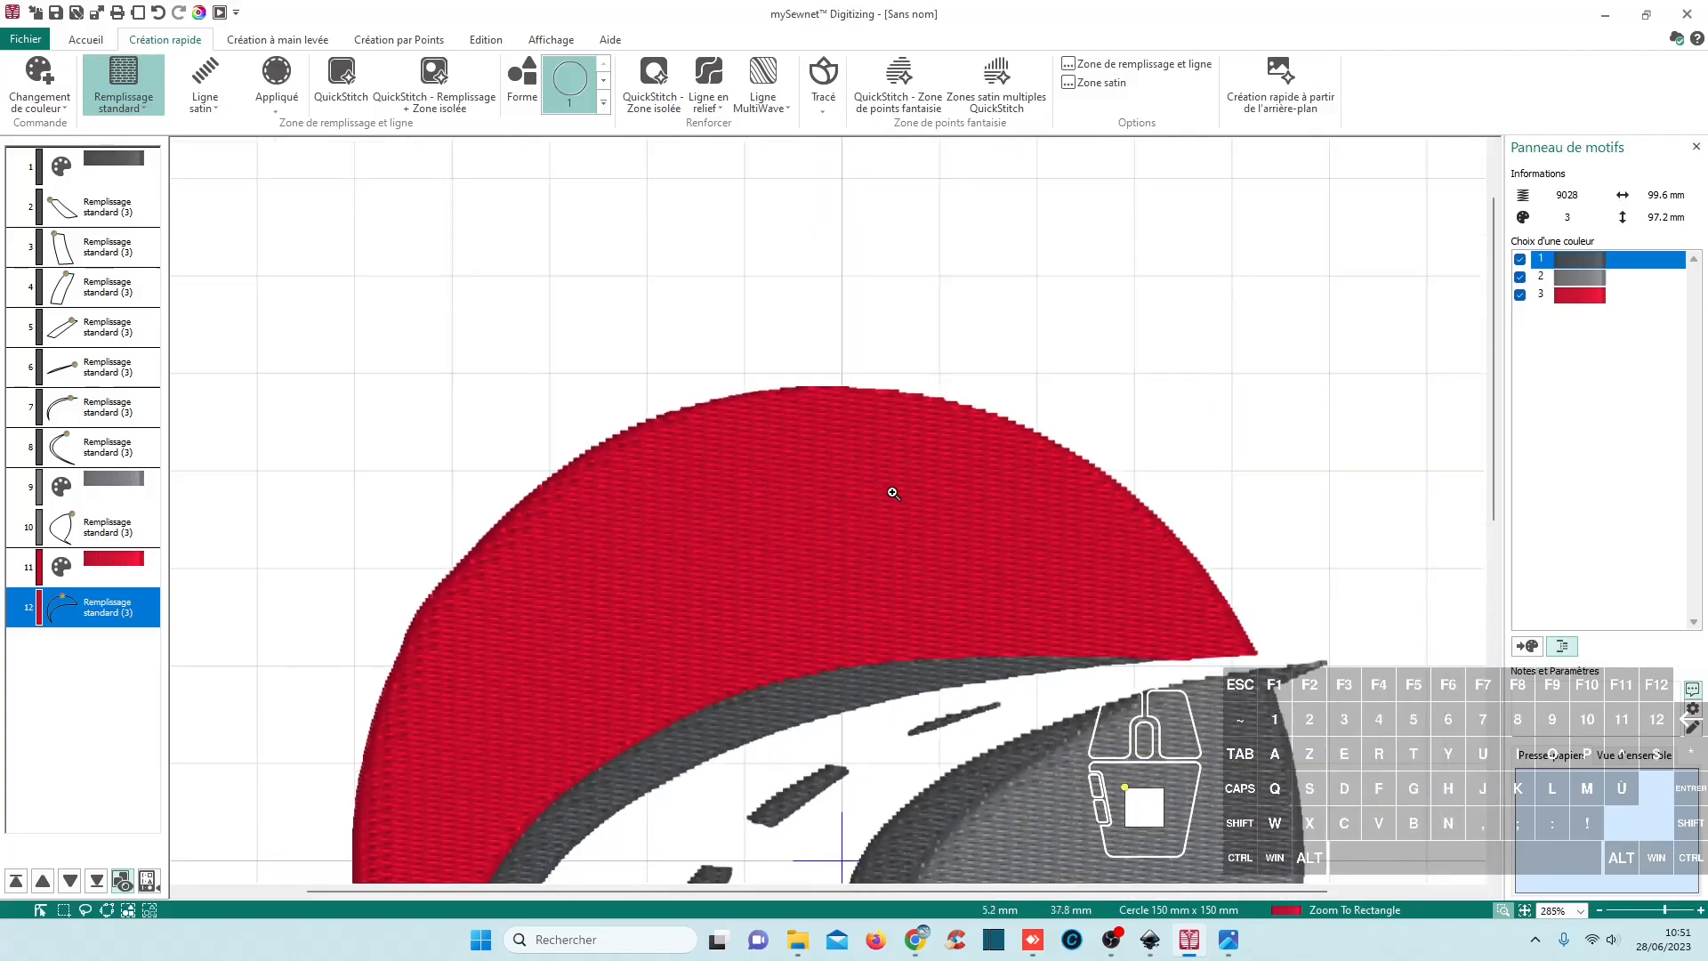
scroll(892, 493, "down", 3)
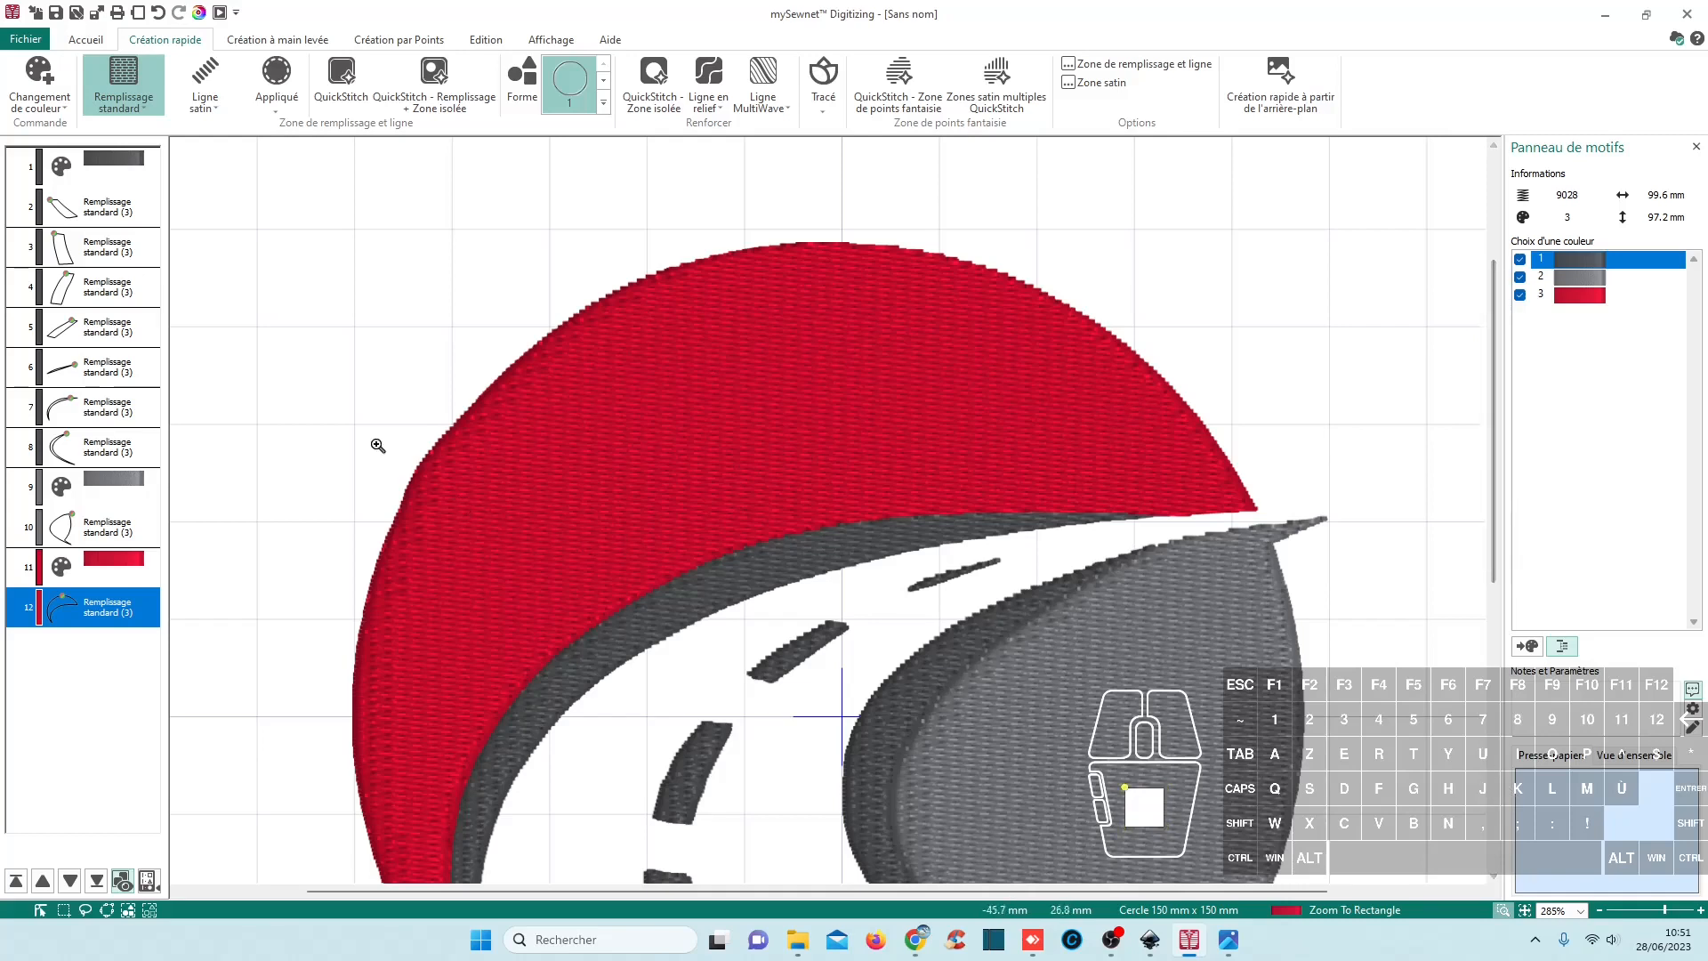
key("Escape")
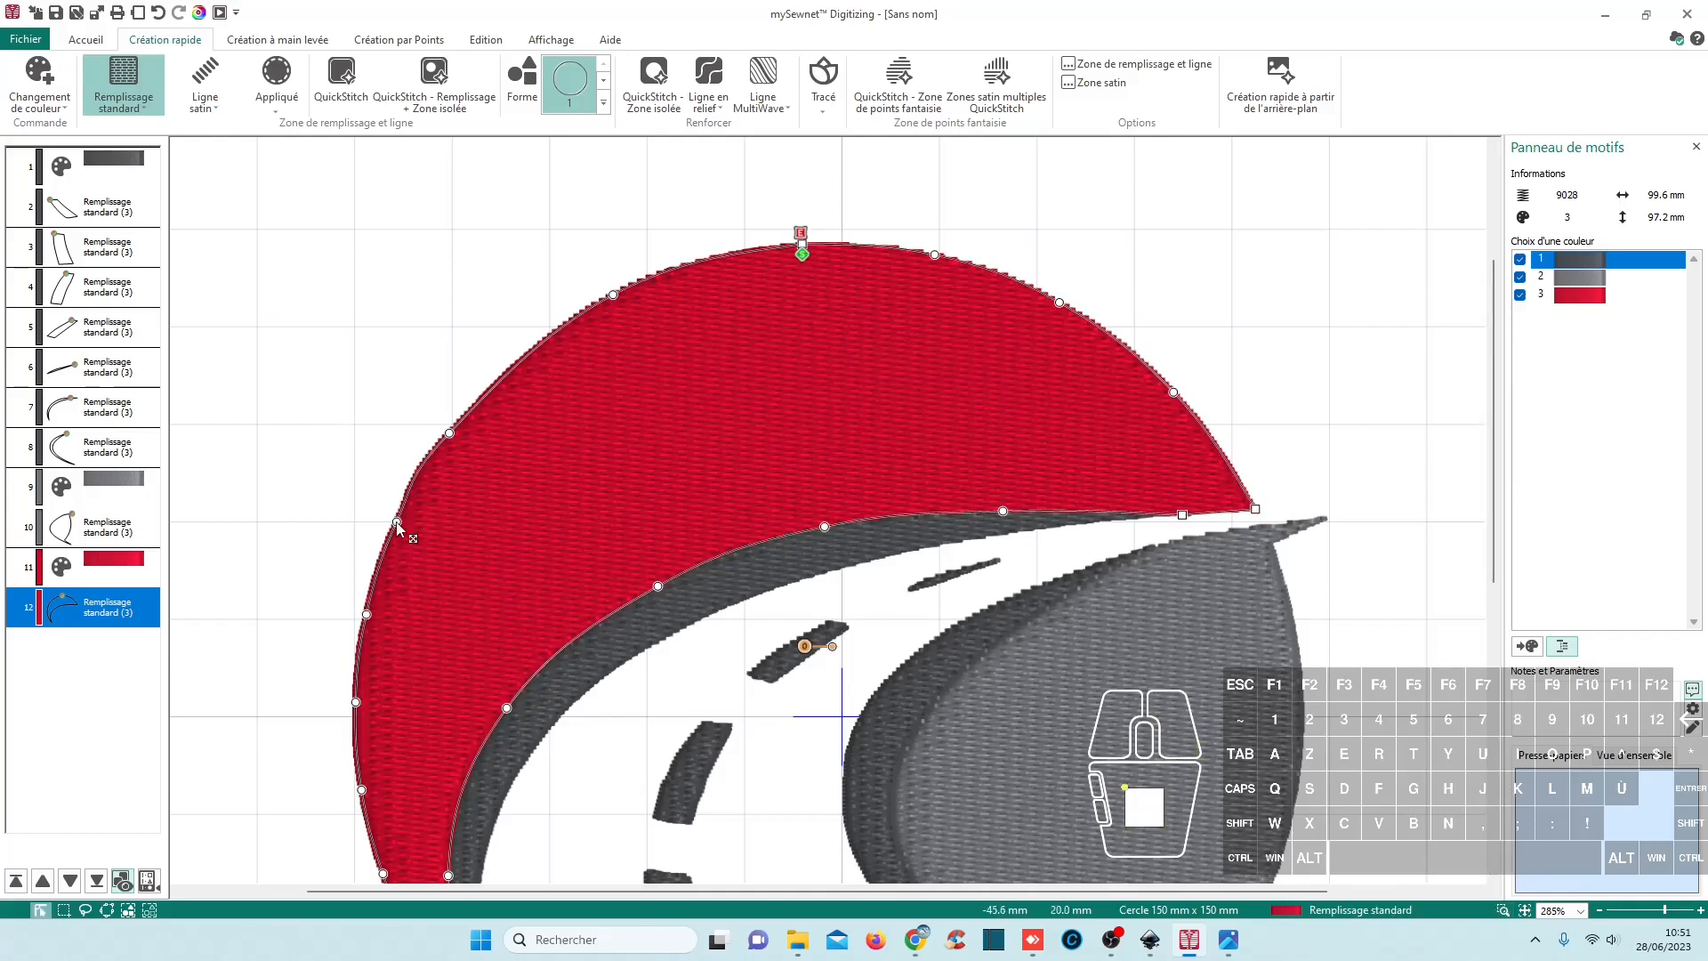
left_click_drag(449, 434, 475, 401)
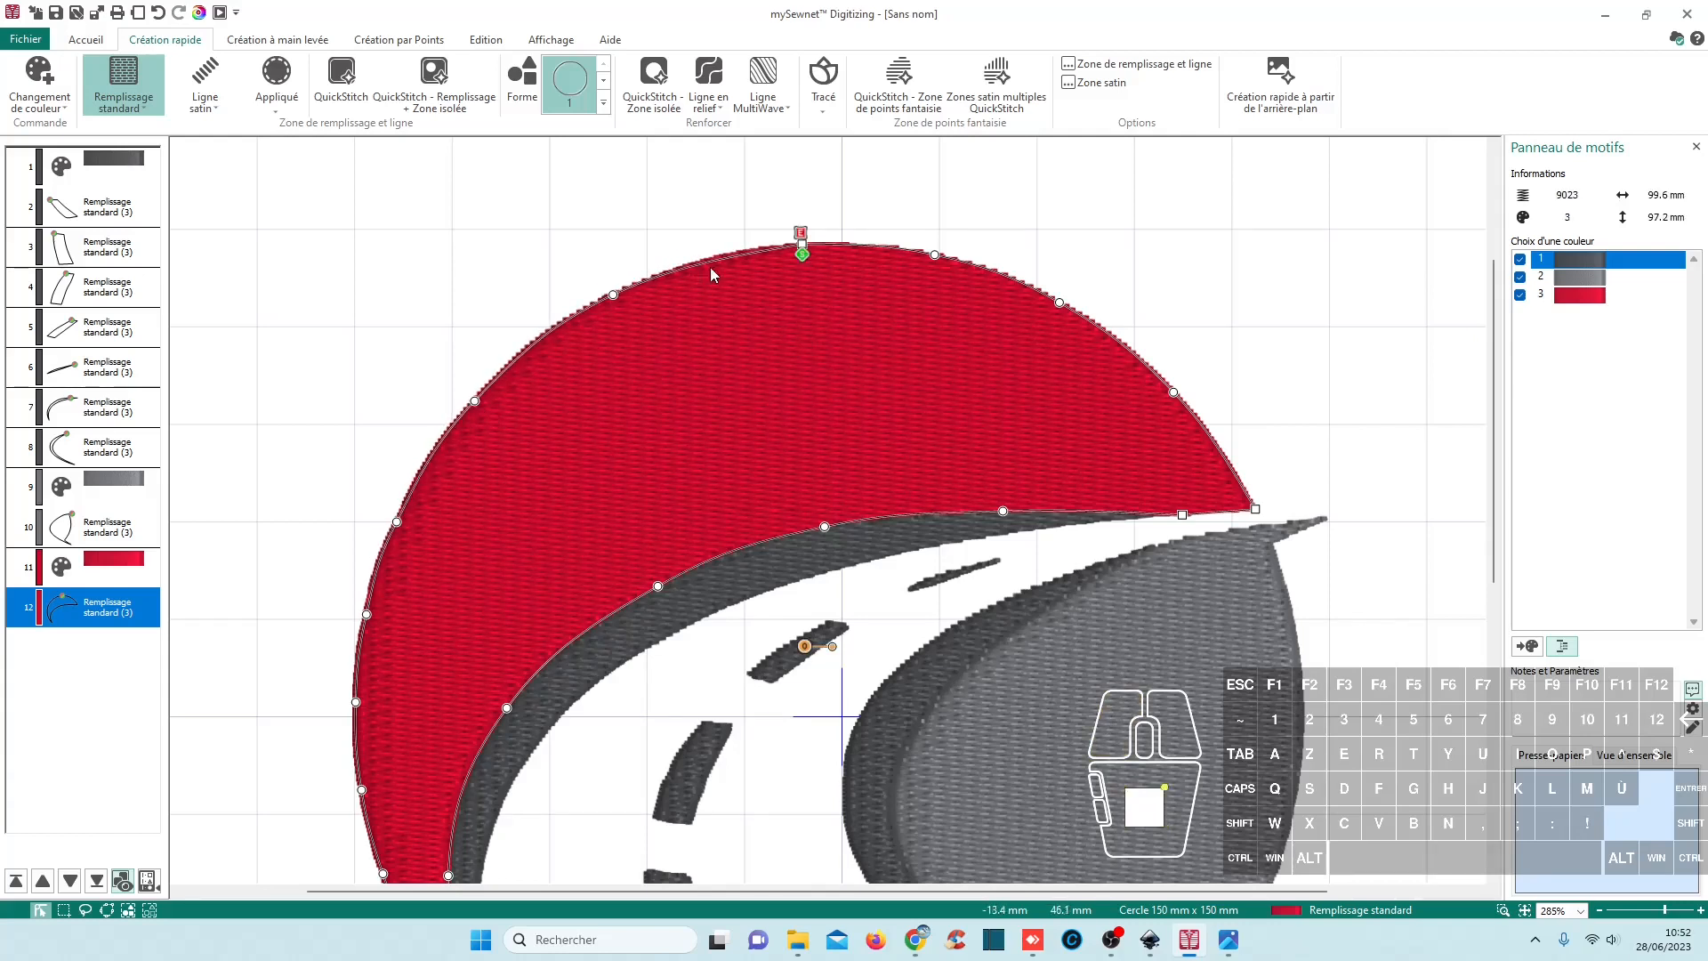
Step: Inspect the whole design and its fill edges up close in the realistic stitch preview, and close the preview
scroll(745, 291, "up", 1)
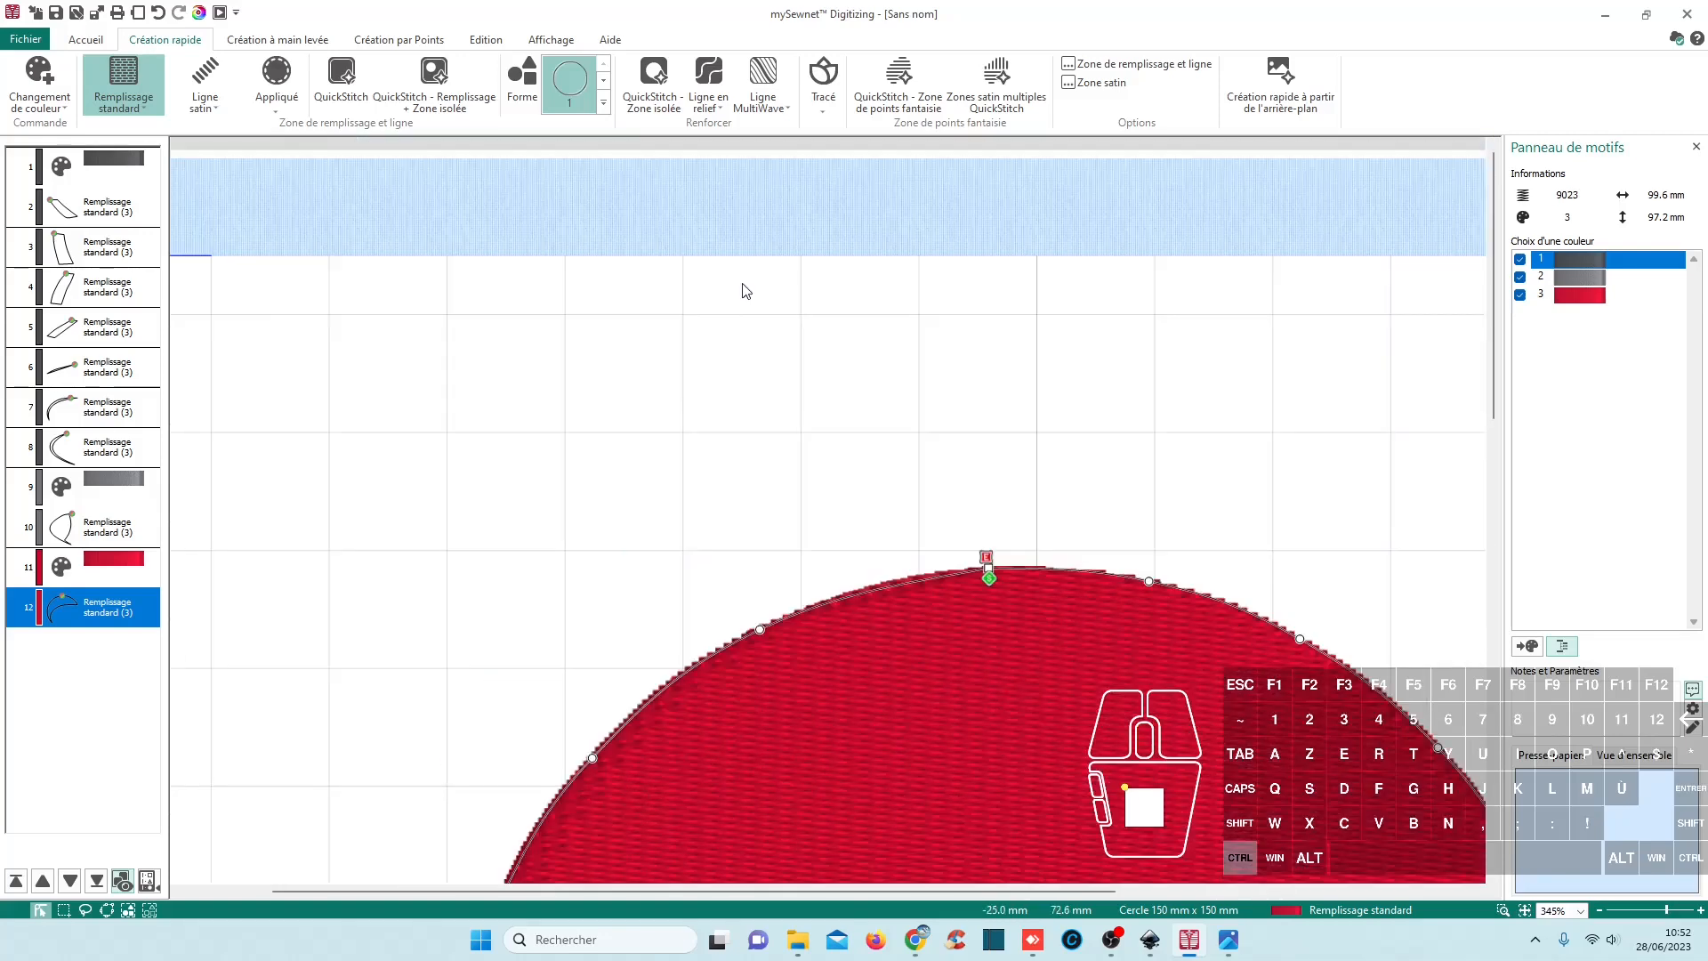
scroll(746, 291, "down", 2)
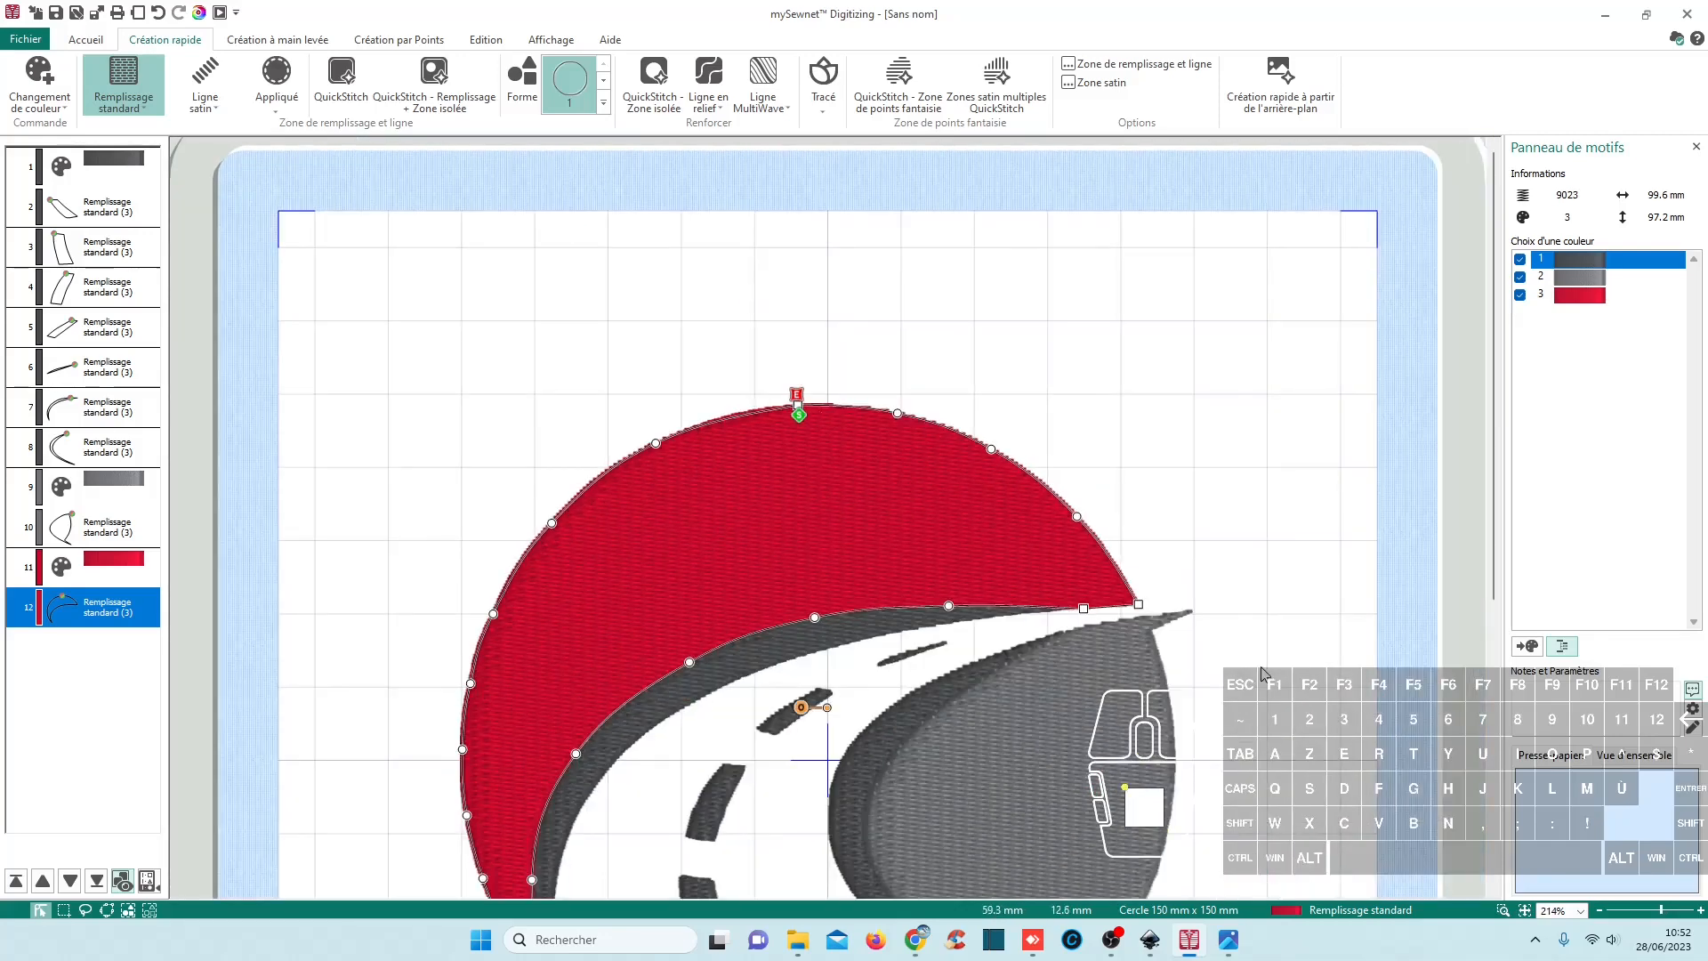
scroll(1263, 672, "down", 3)
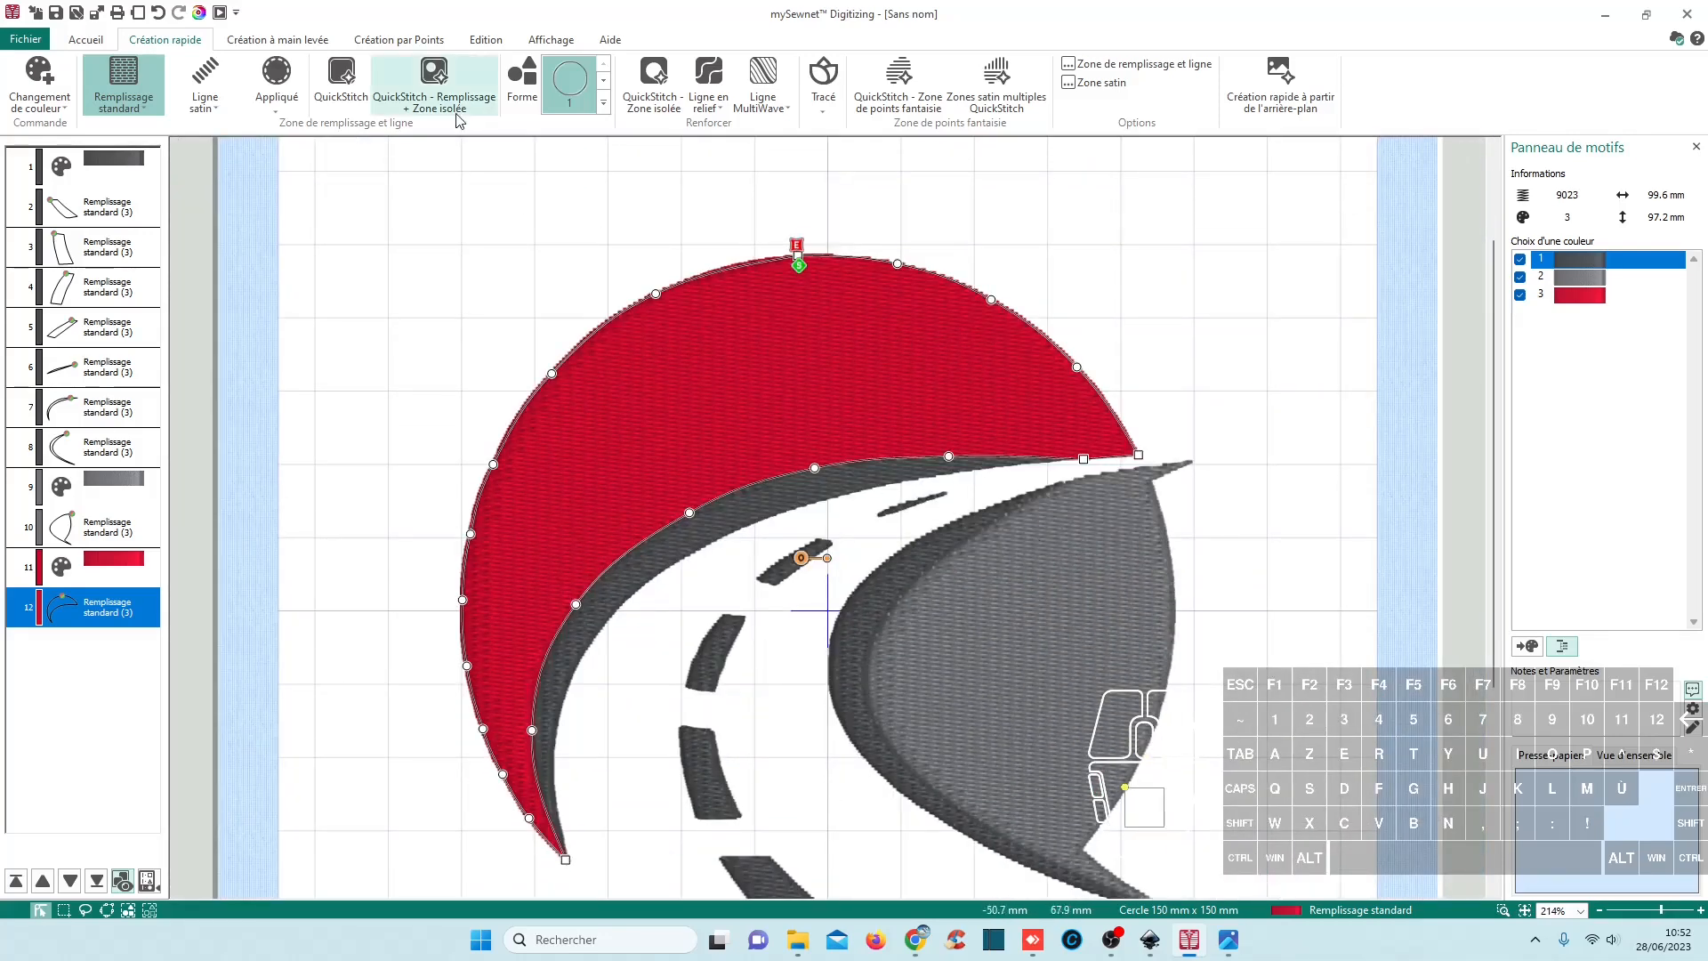
left_click(199, 14)
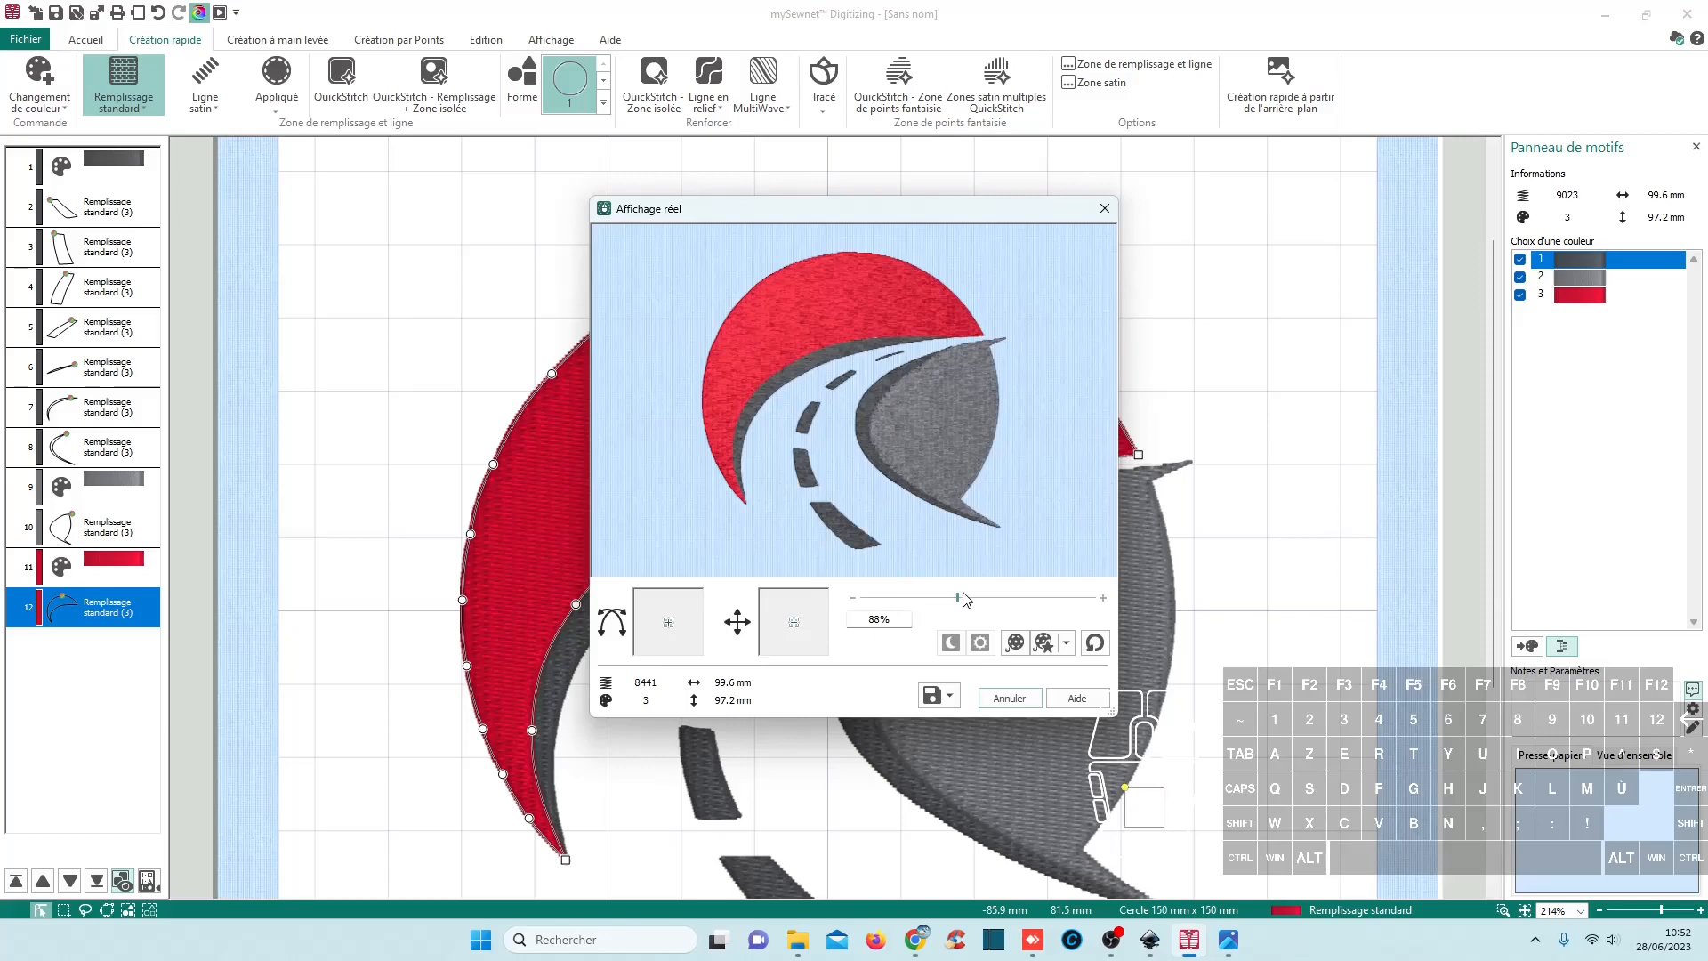
left_click_drag(960, 597, 1043, 598)
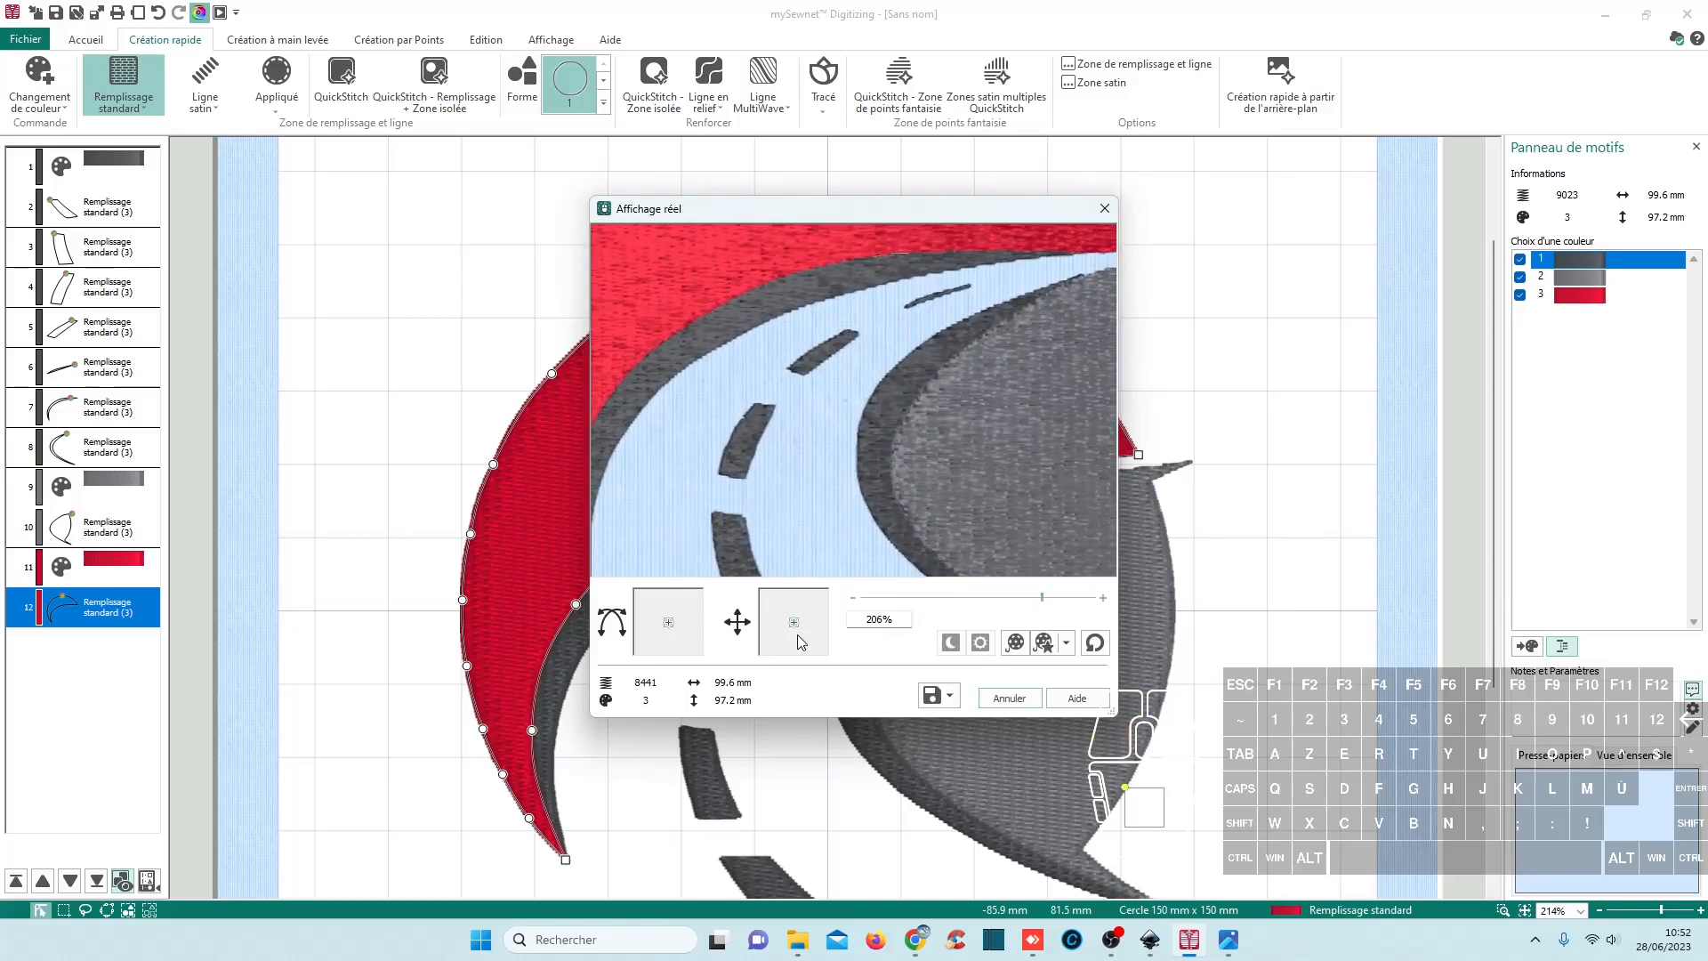
left_click_drag(798, 633, 808, 623)
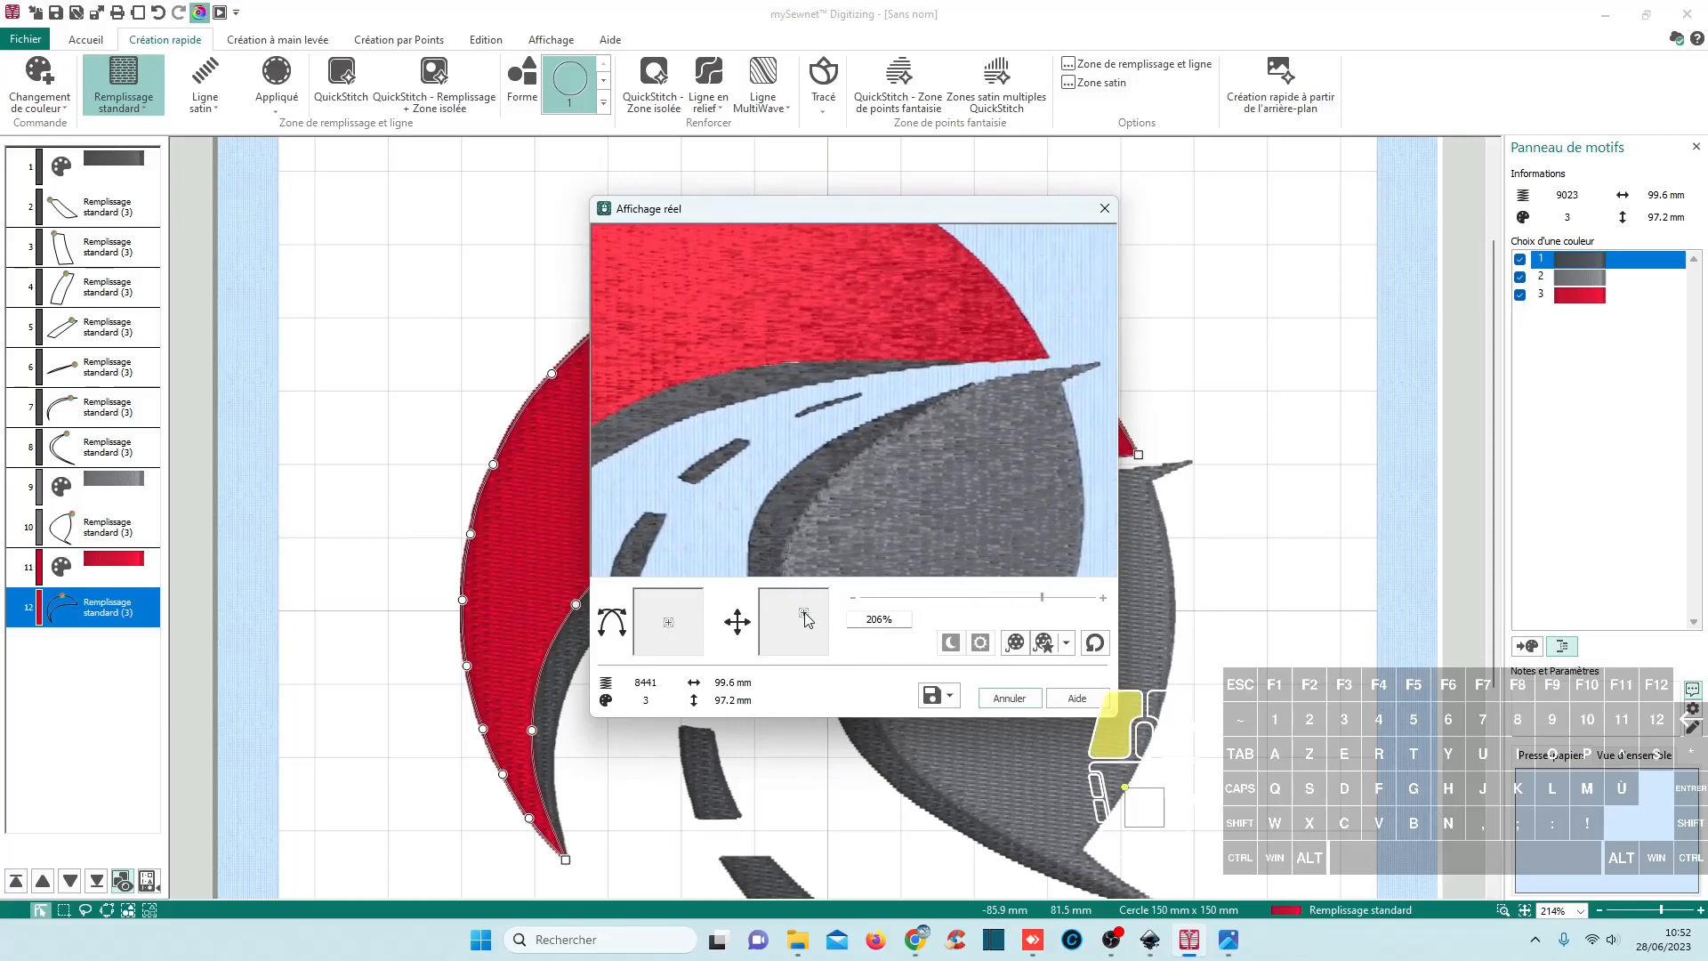
left_click_drag(1042, 596, 1086, 597)
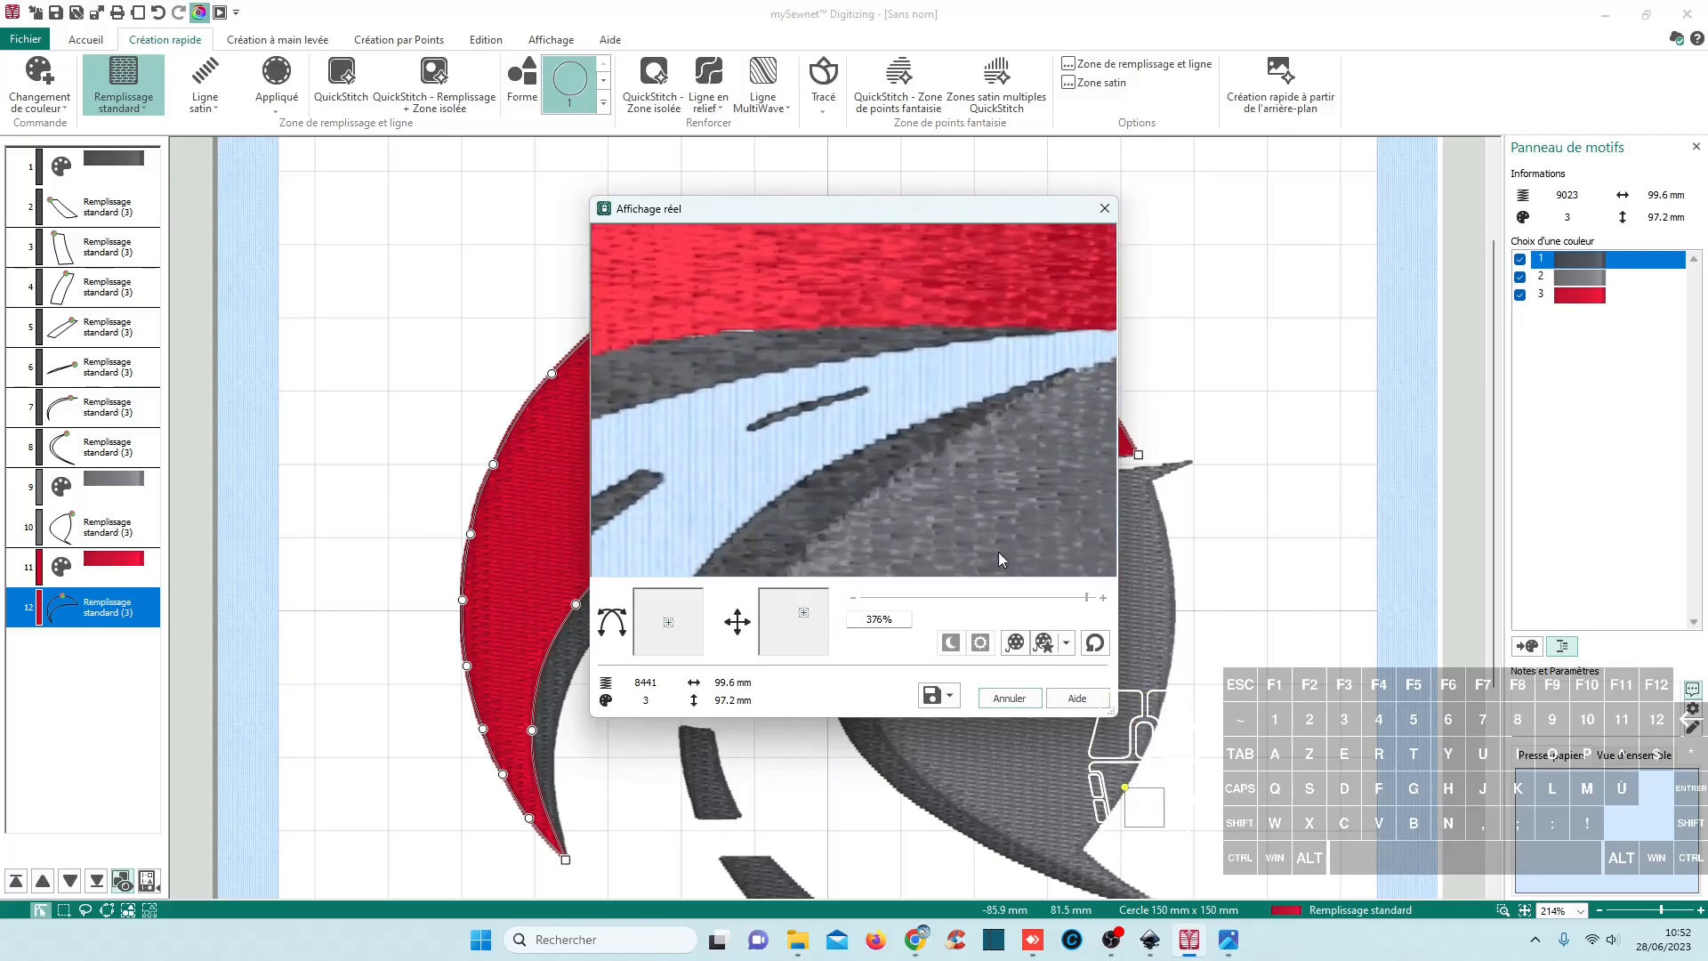
scroll(905, 485, "down", 4)
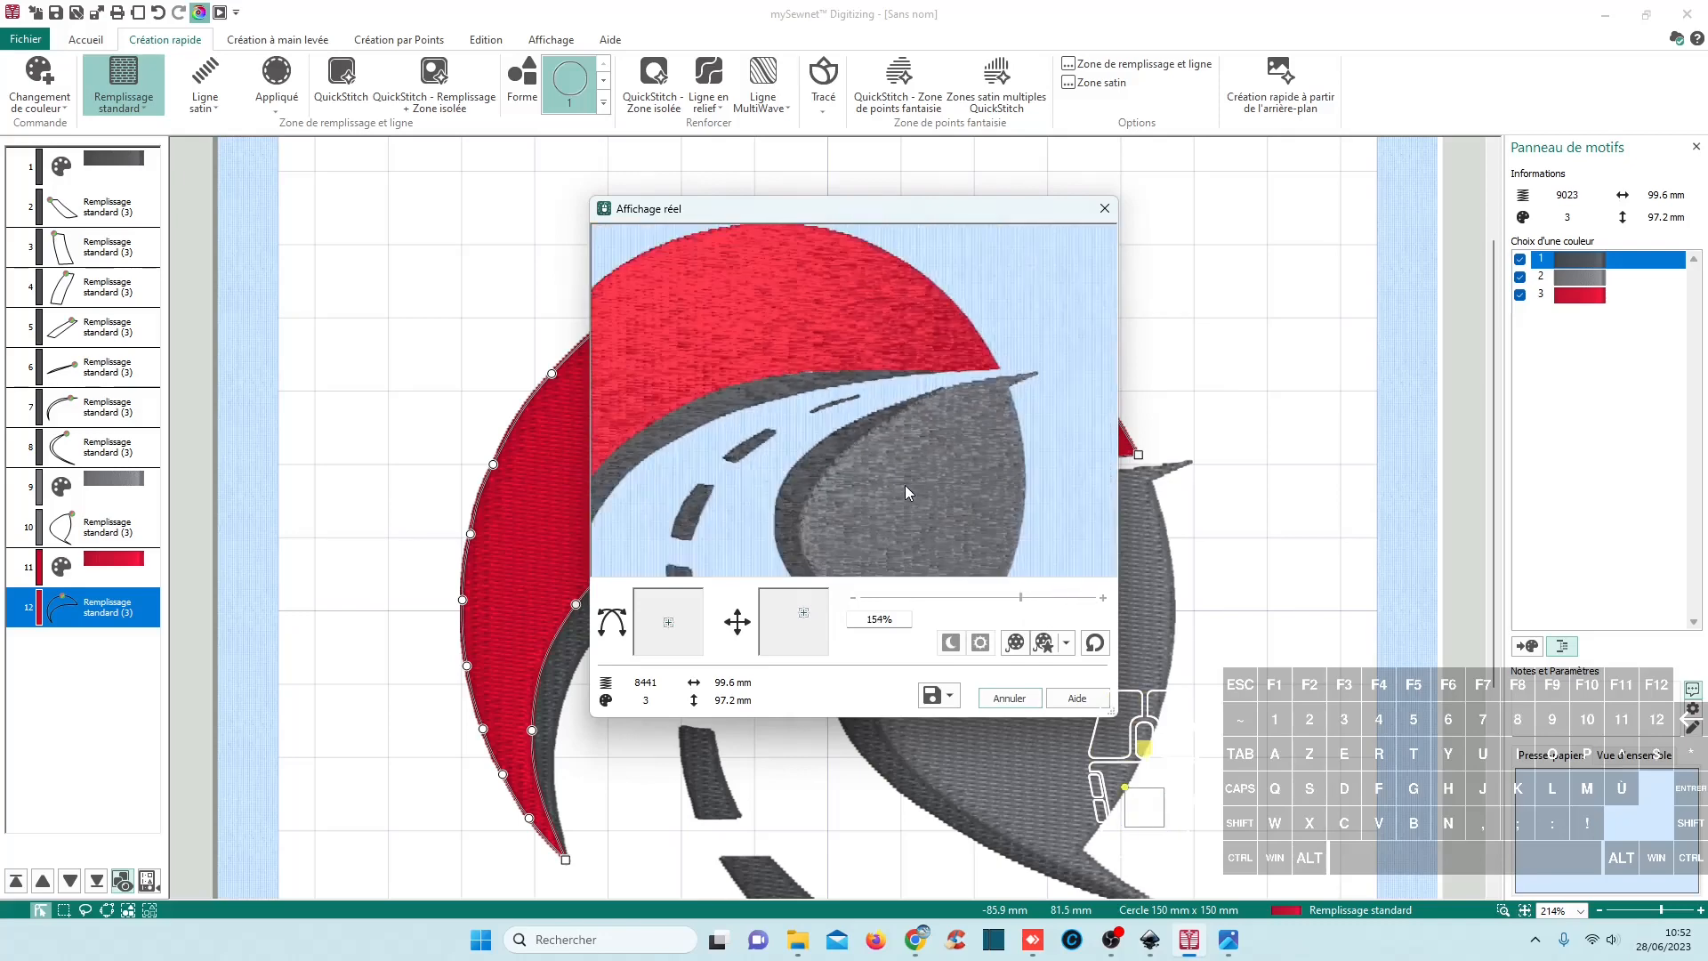
left_click_drag(816, 615, 809, 627)
left_click_drag(1004, 597, 961, 598)
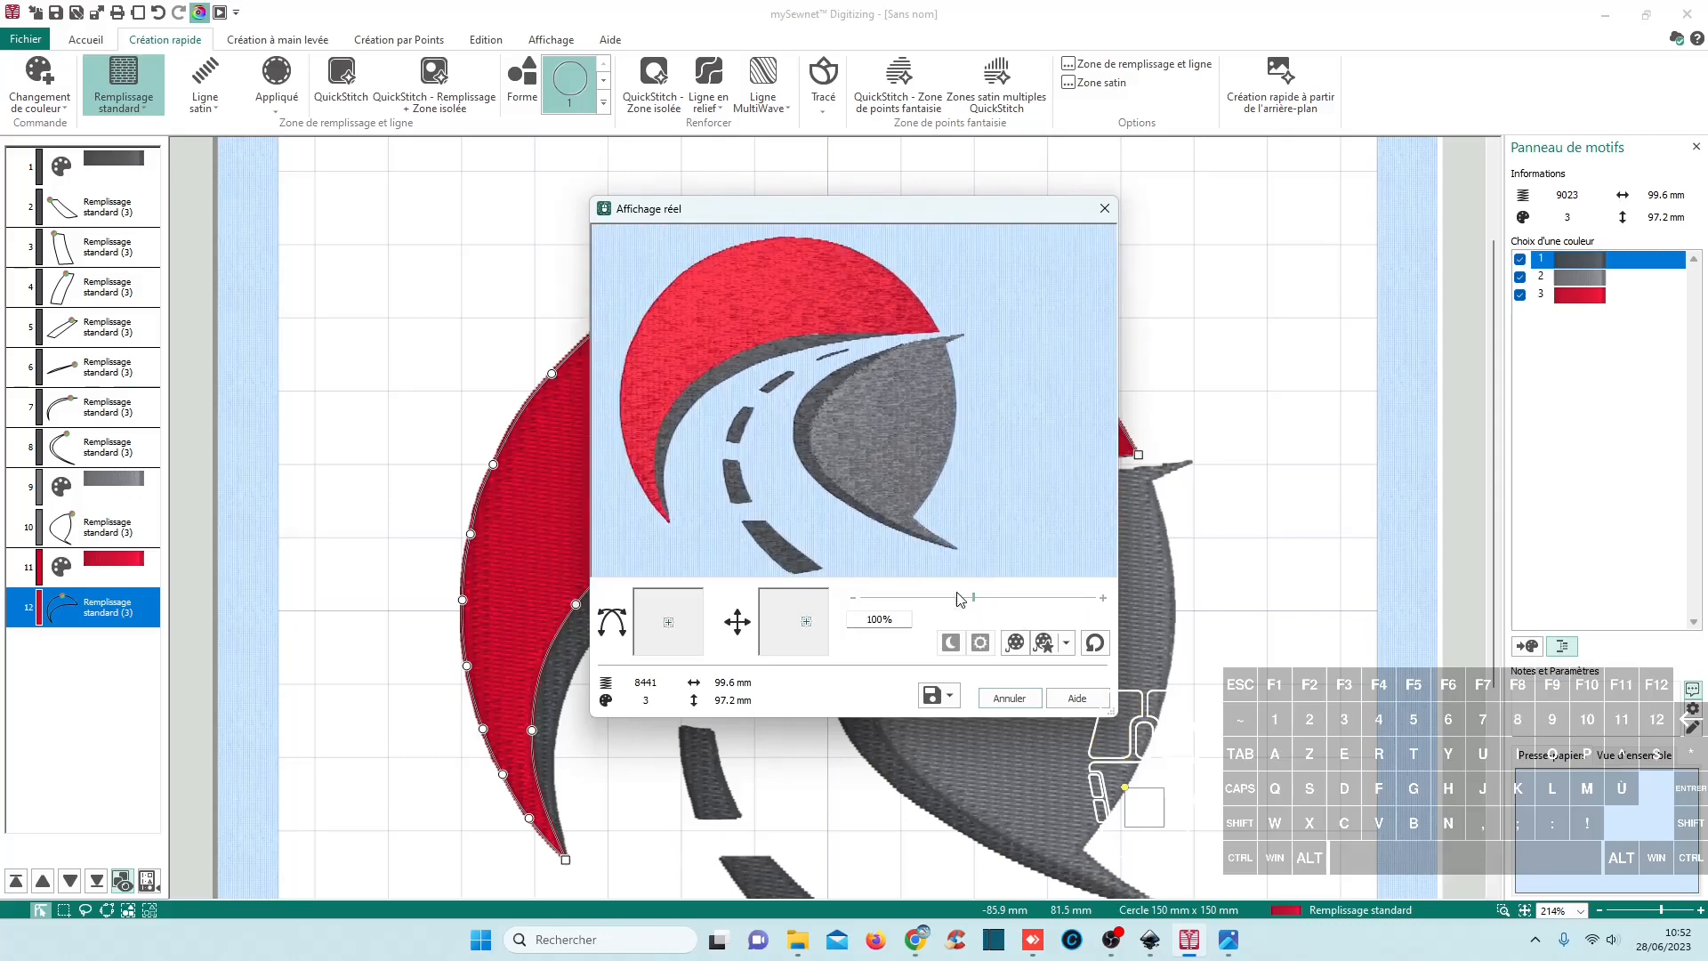
left_click(1105, 208)
Step: Examine the boundary between the red fill and the upper dark grey road edge, selecting each fill in turn
scroll(946, 495, "up", 2)
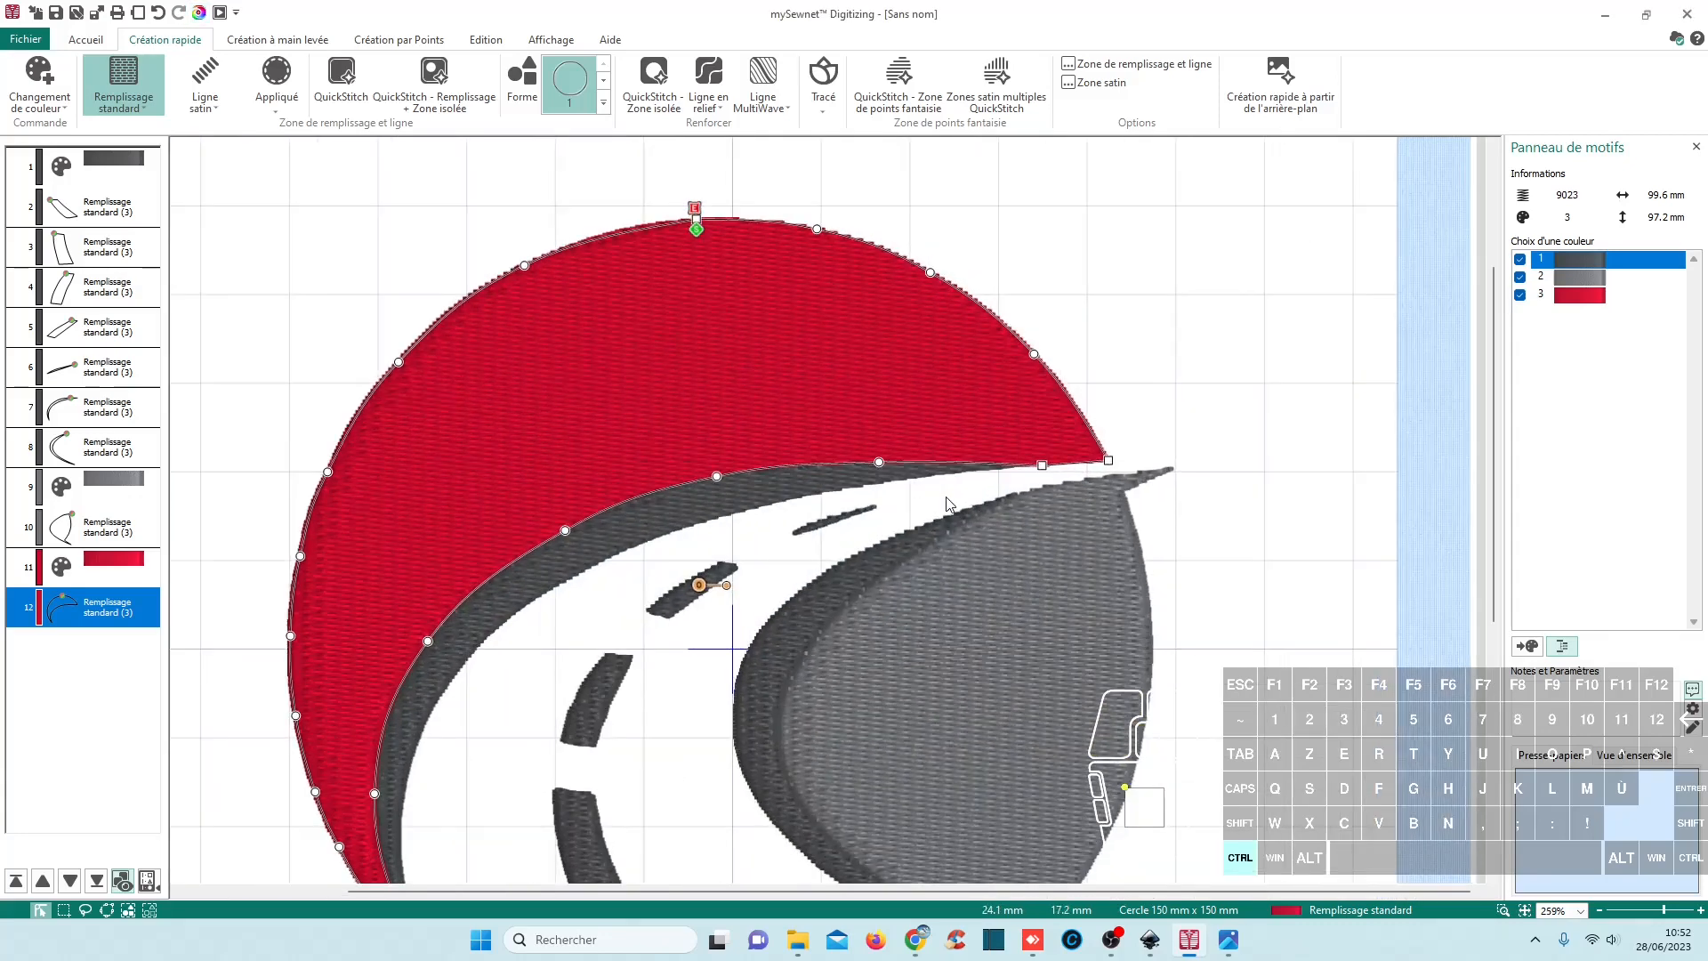
scroll(856, 513, "up", 2)
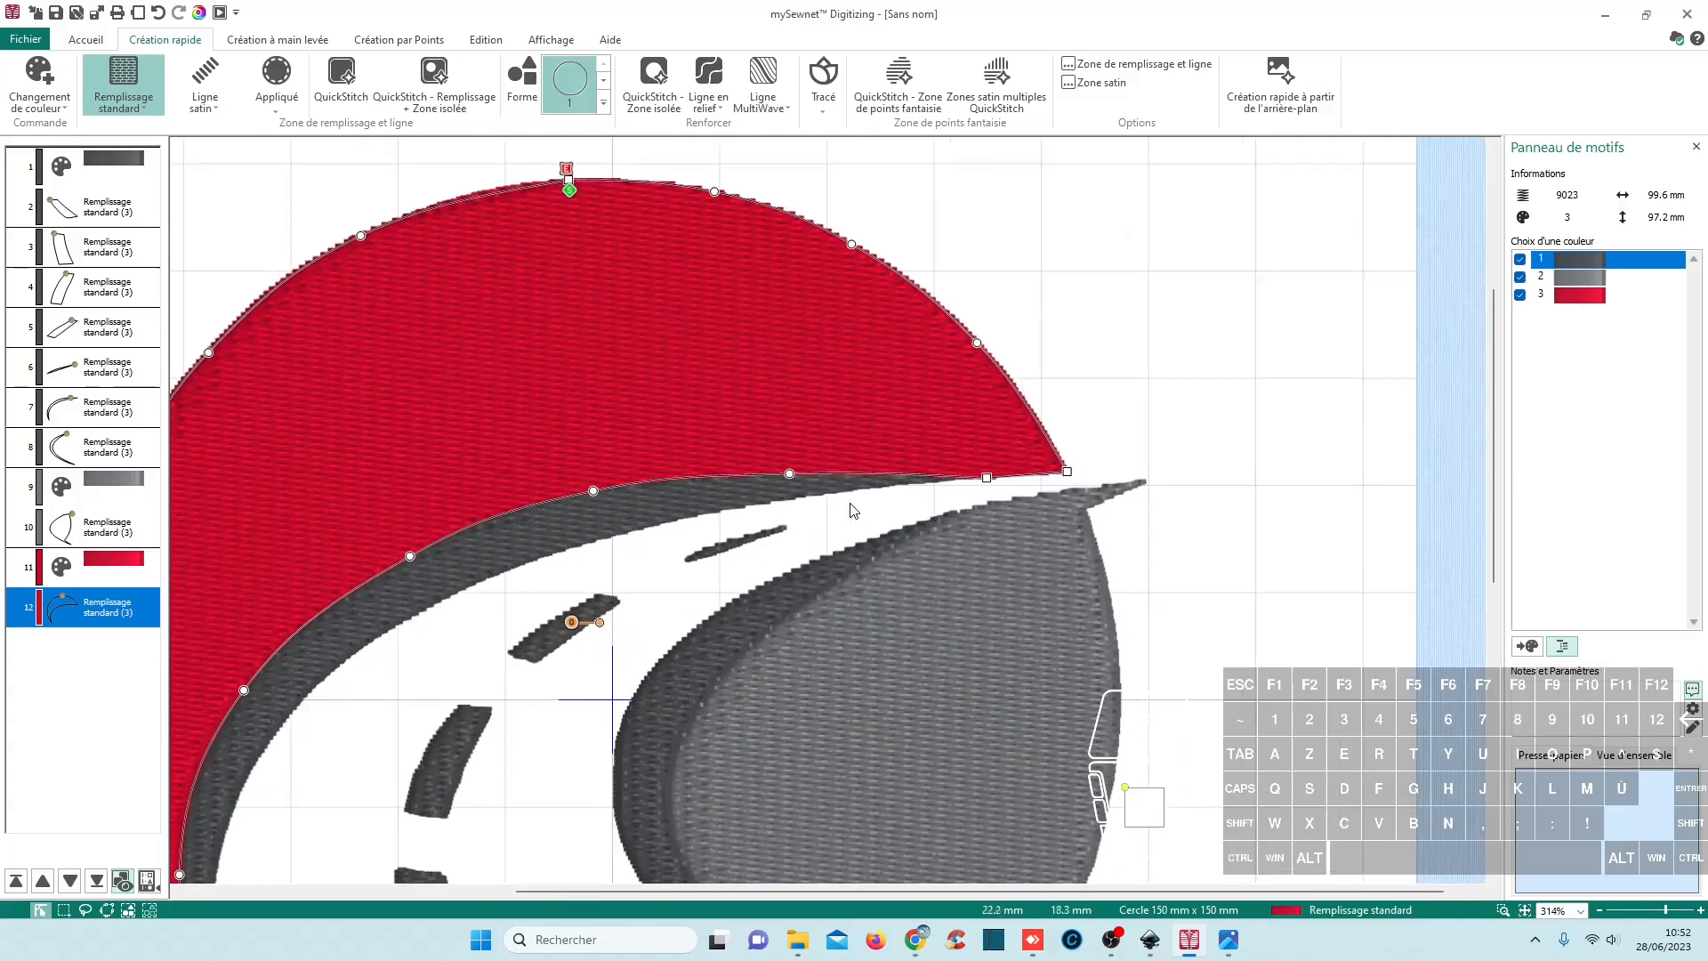
scroll(750, 541, "up", 1)
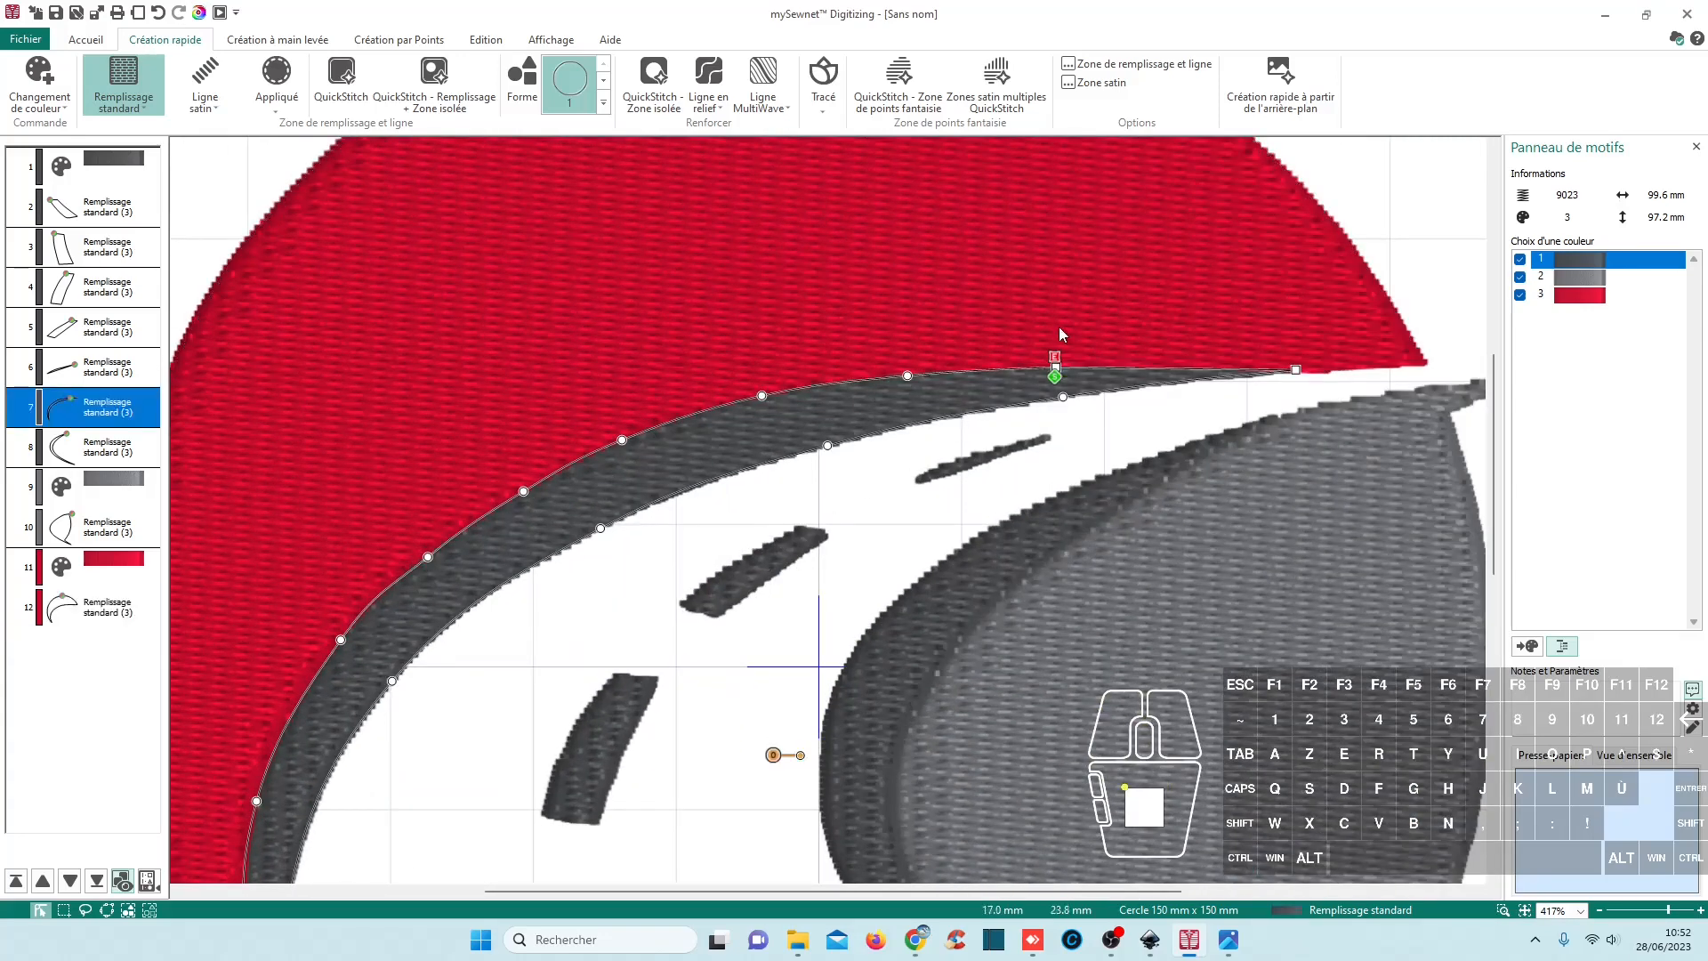
left_click(1030, 335)
left_click(1036, 381)
left_click(1025, 339)
left_click(996, 375)
left_click(1021, 335)
left_click(1007, 380)
left_click(985, 336)
left_click(986, 383)
Step: Set the compensation to 1 for the upper dark grey road edge's fill and for the red fill
double_click(985, 383)
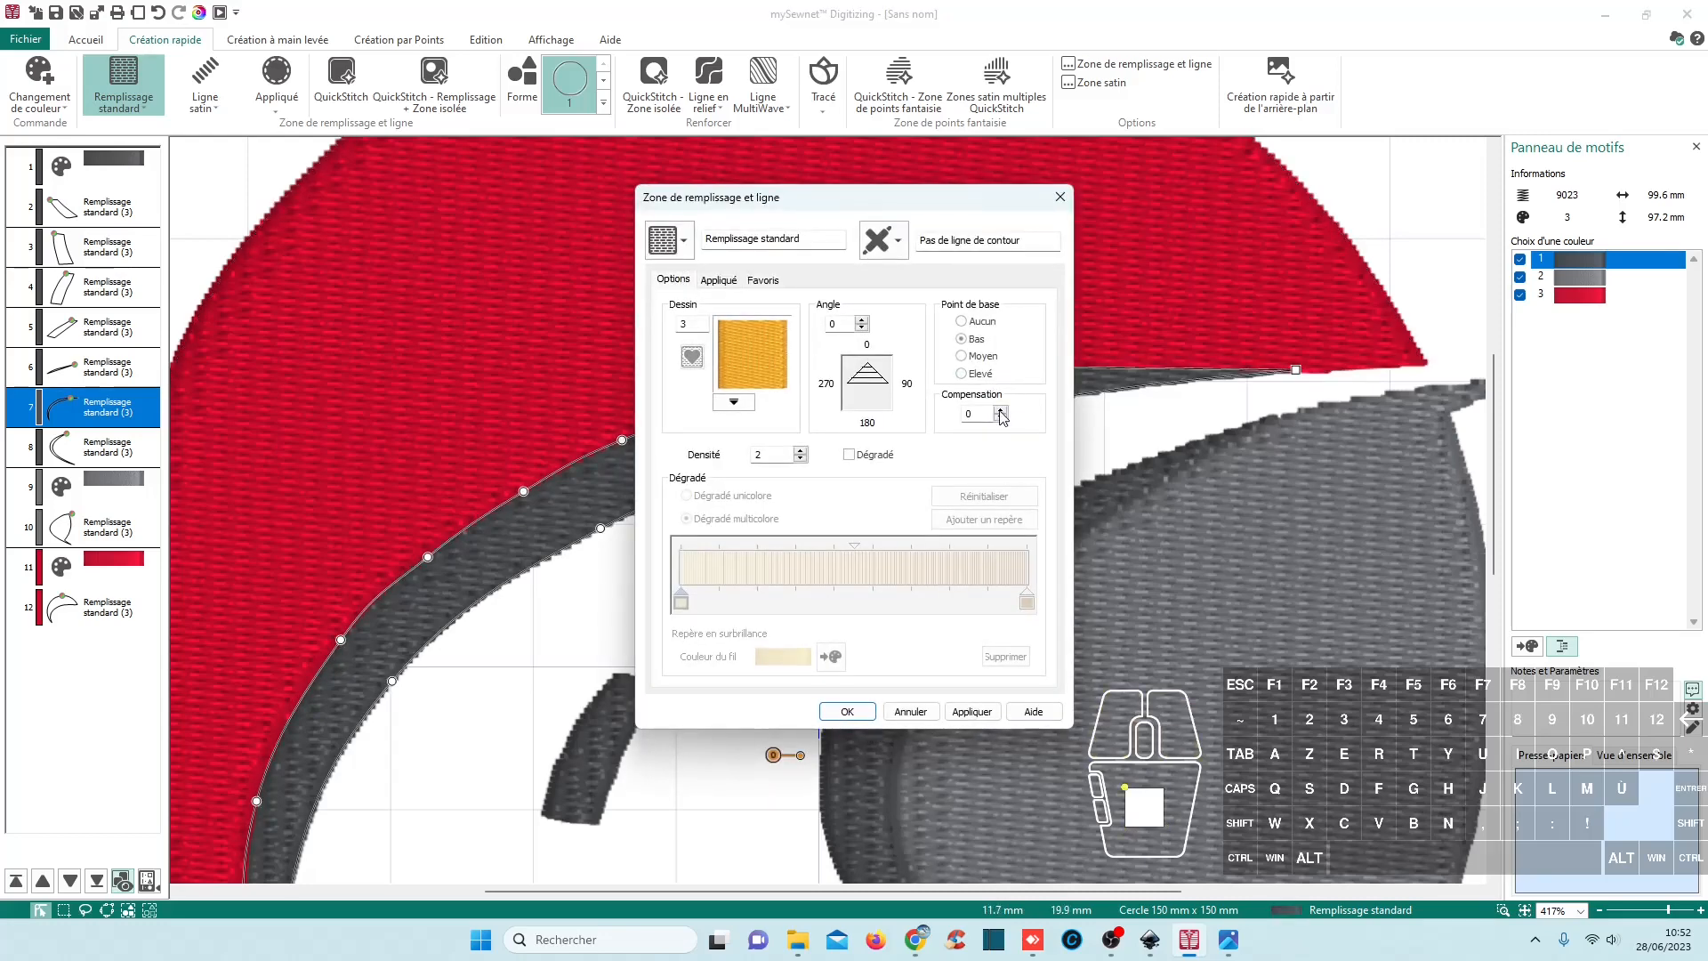
left_click(1001, 409)
left_click(844, 712)
left_click(975, 342)
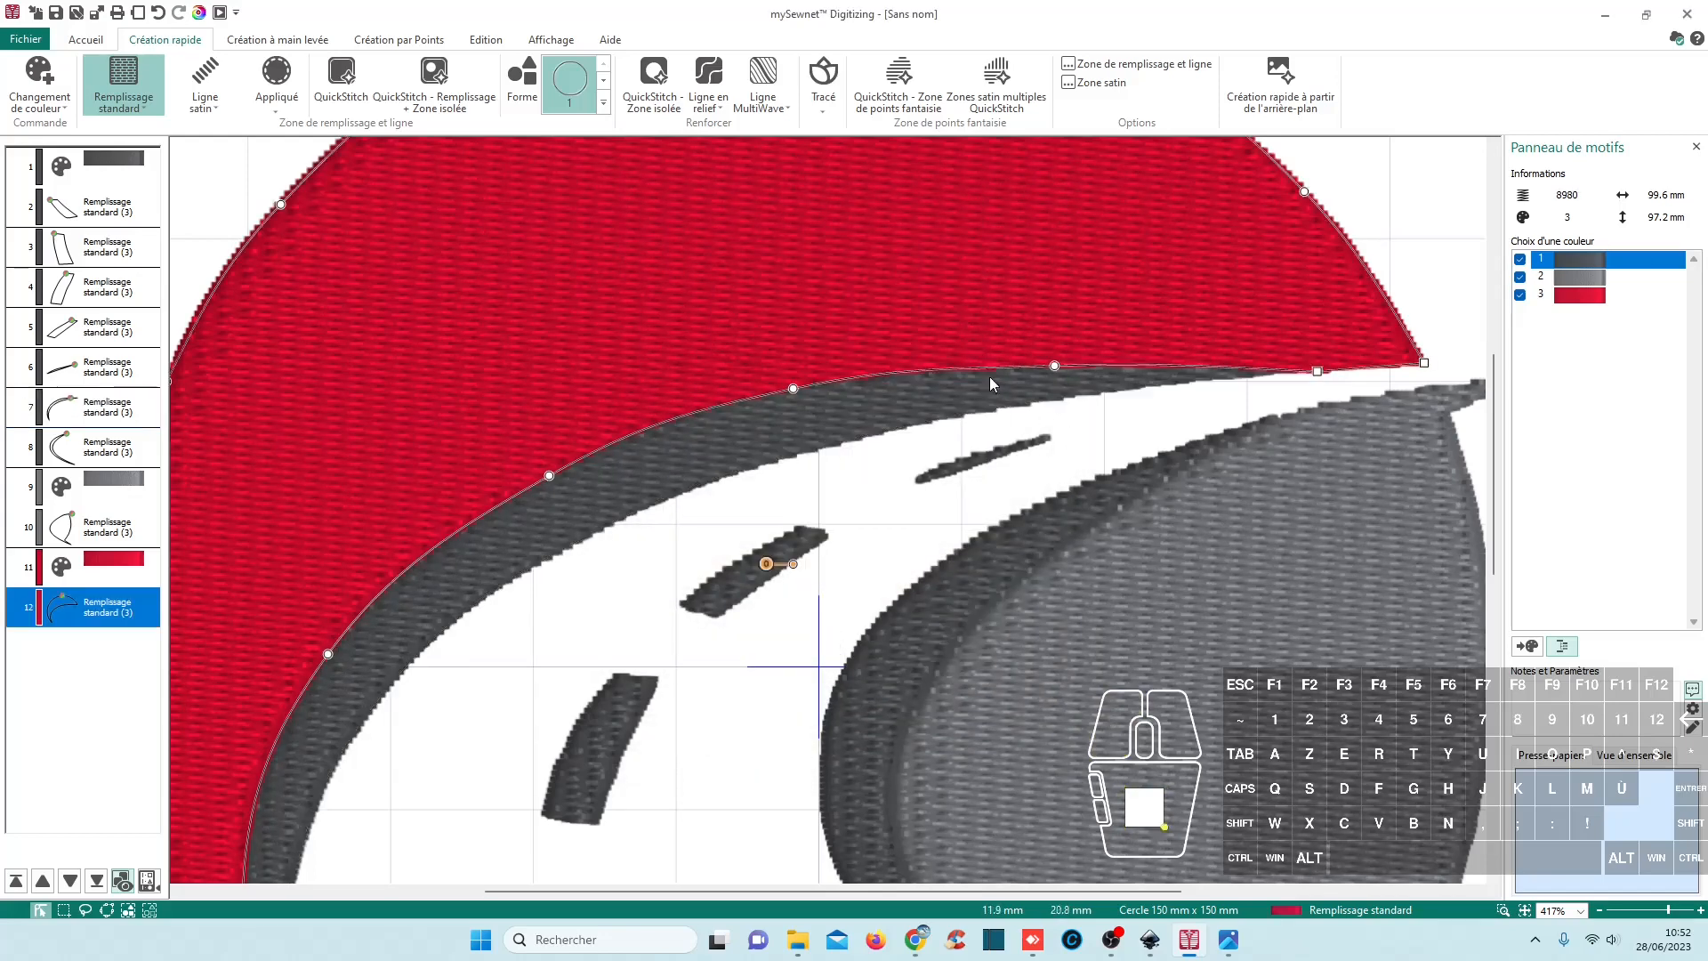
double_click(984, 331)
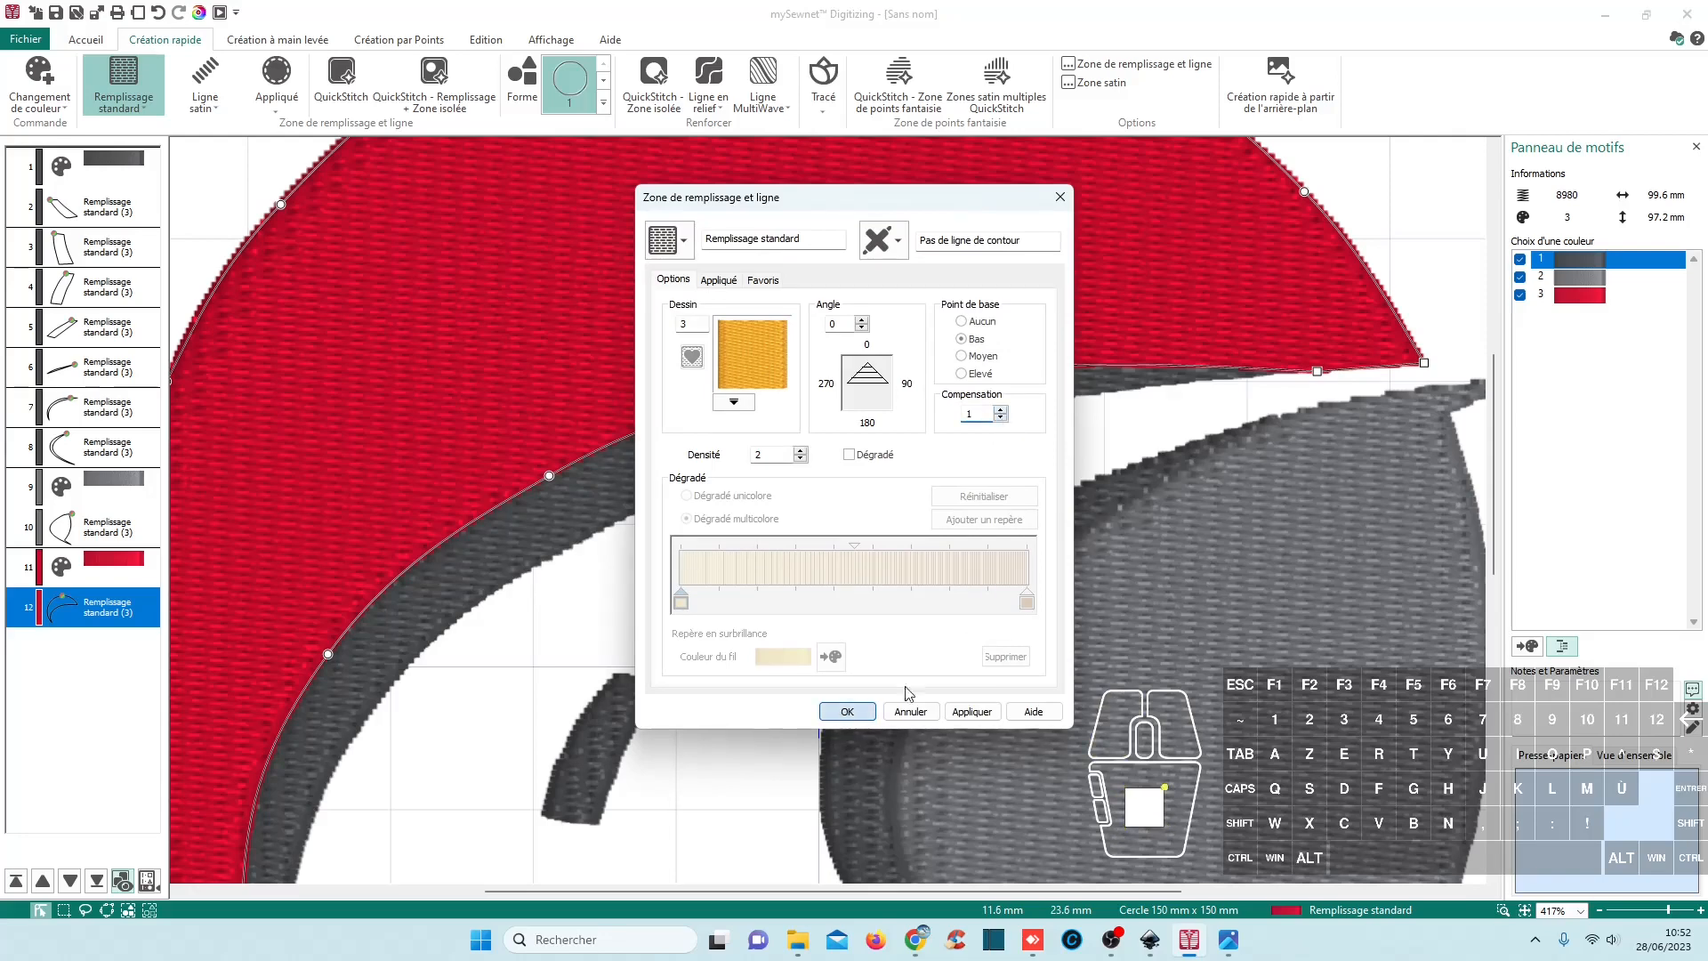
left_click(846, 712)
Step: Inspect the adjusted design in the realistic stitch preview at 100% zoom
left_click(990, 407)
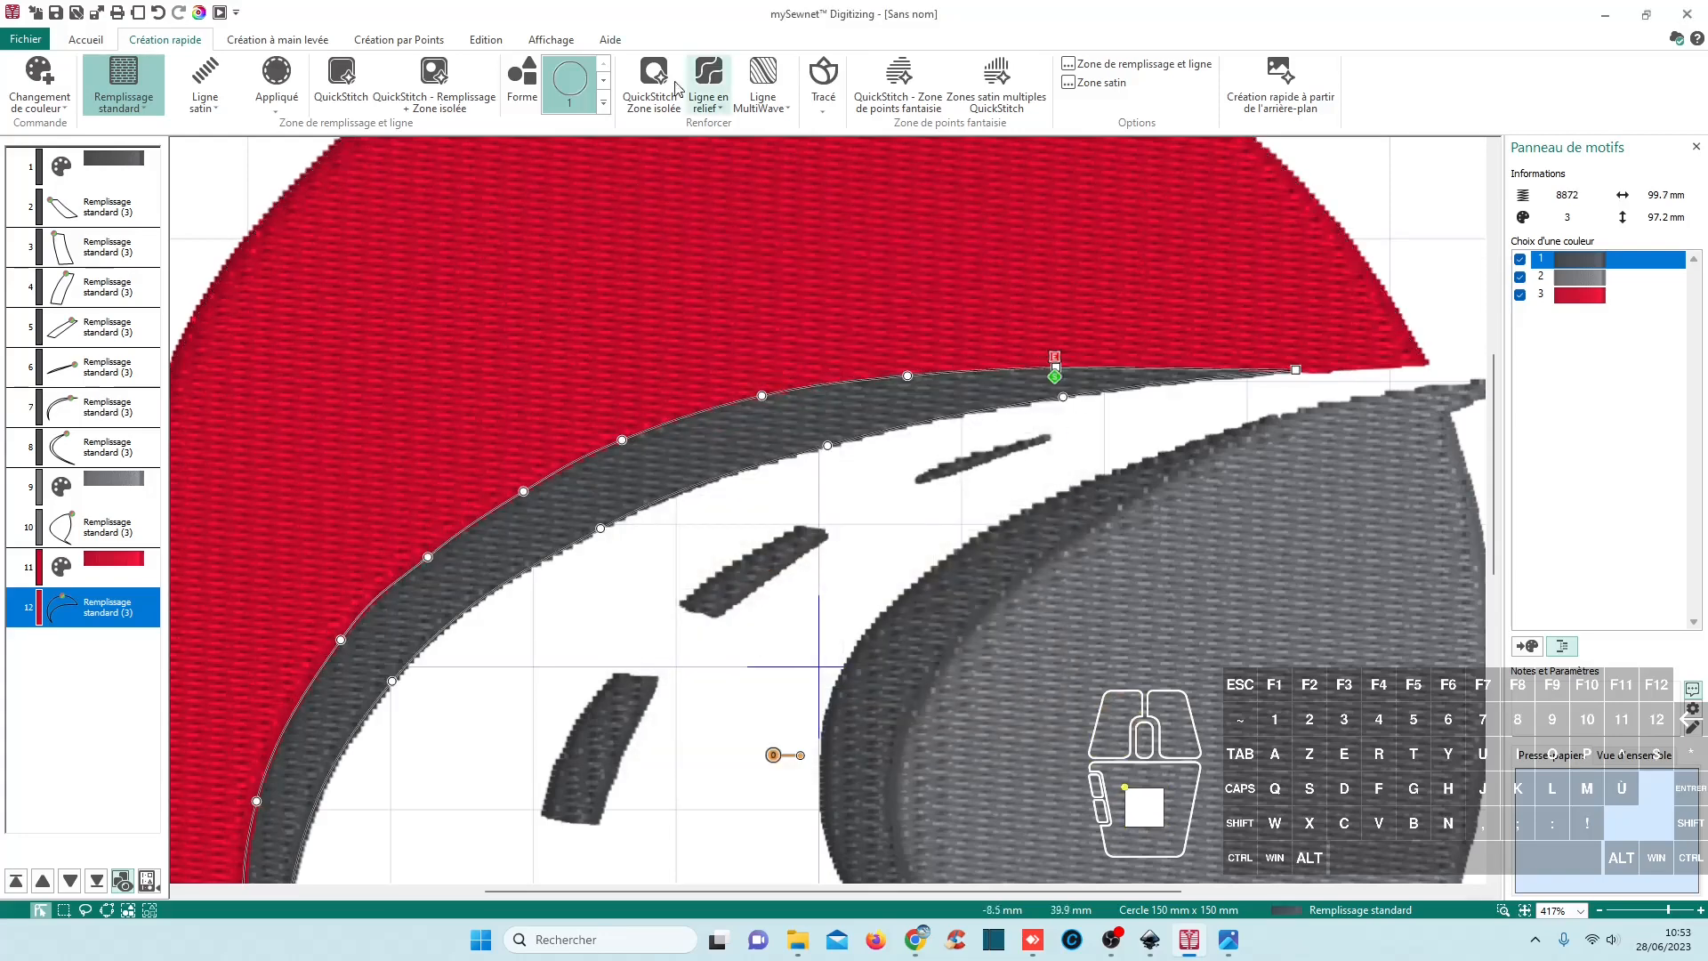
left_click(204, 12)
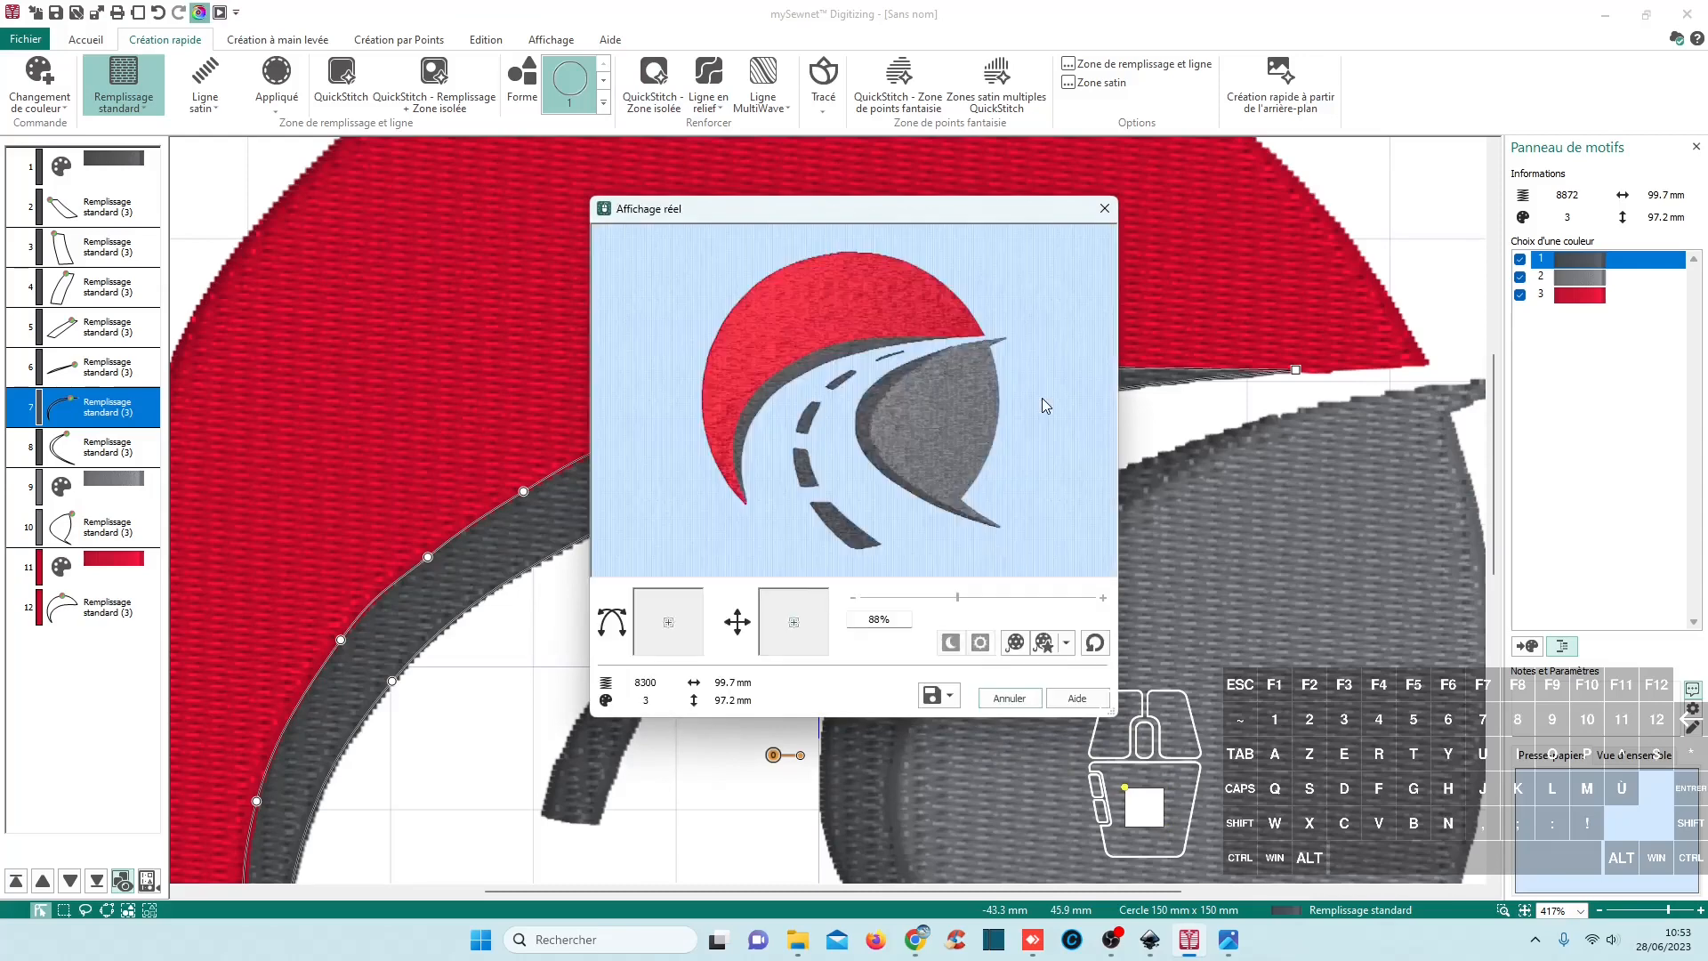
mouse_move(957, 598)
left_mouse_down()
mouse_move(1054, 601)
mouse_move(988, 599)
left_mouse_up()
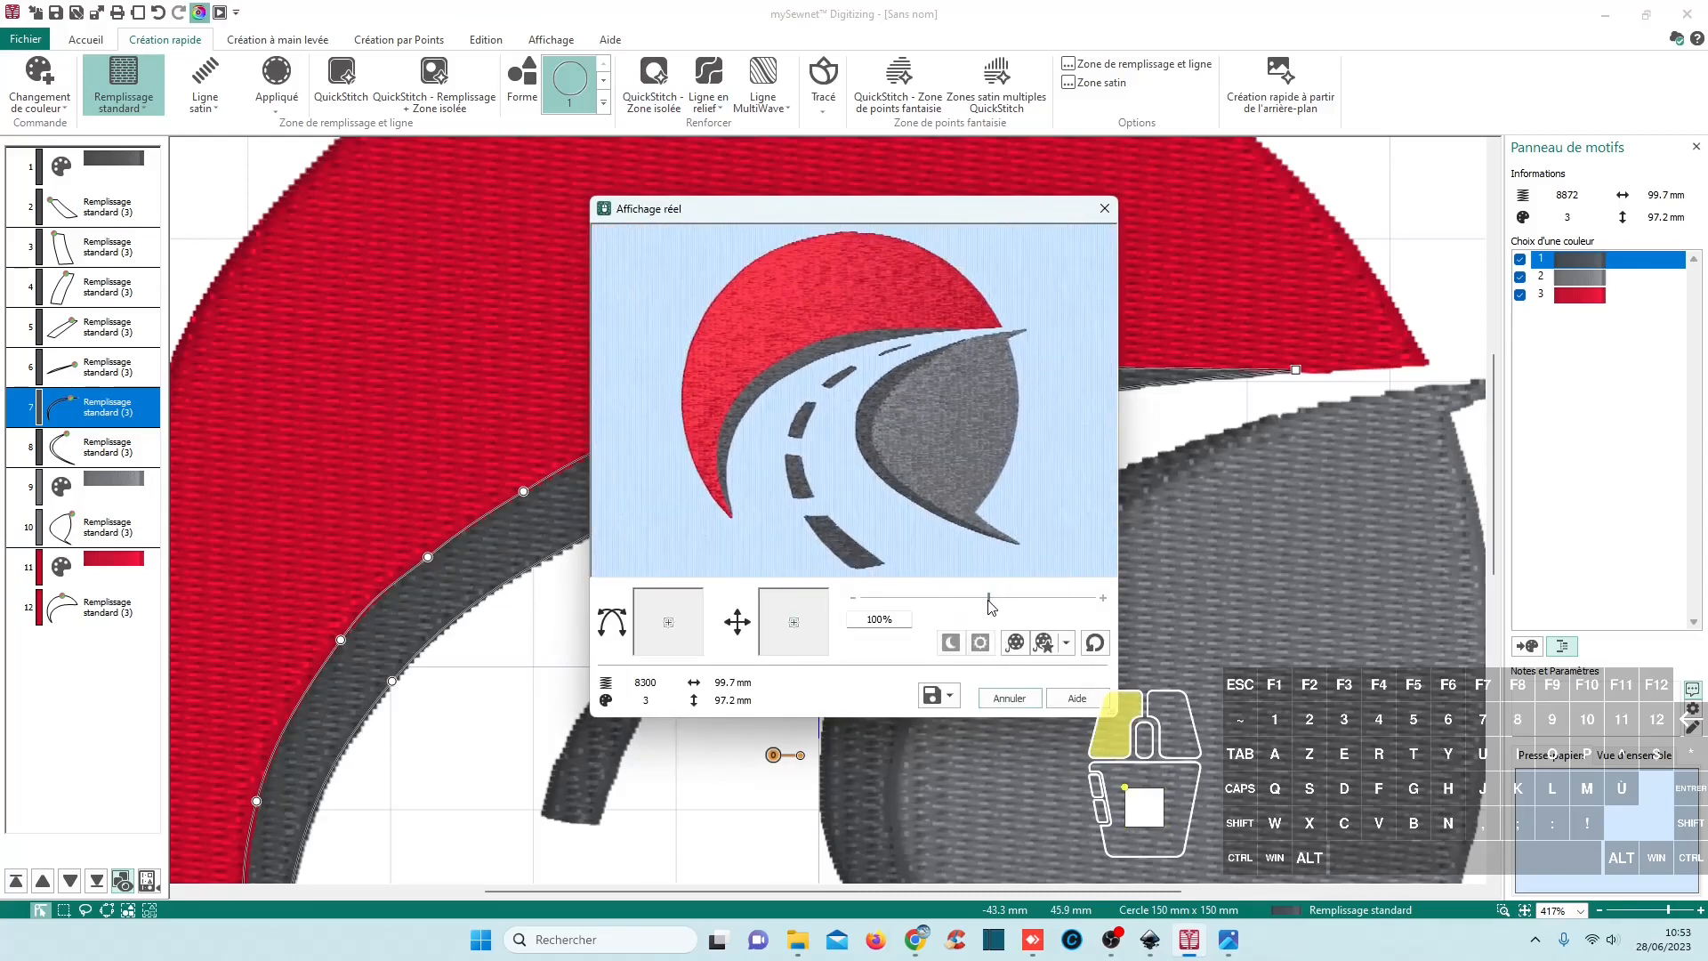
Step: Close the realistic preview and look over the whole stitched design, selecting the red fill
left_click(1104, 208)
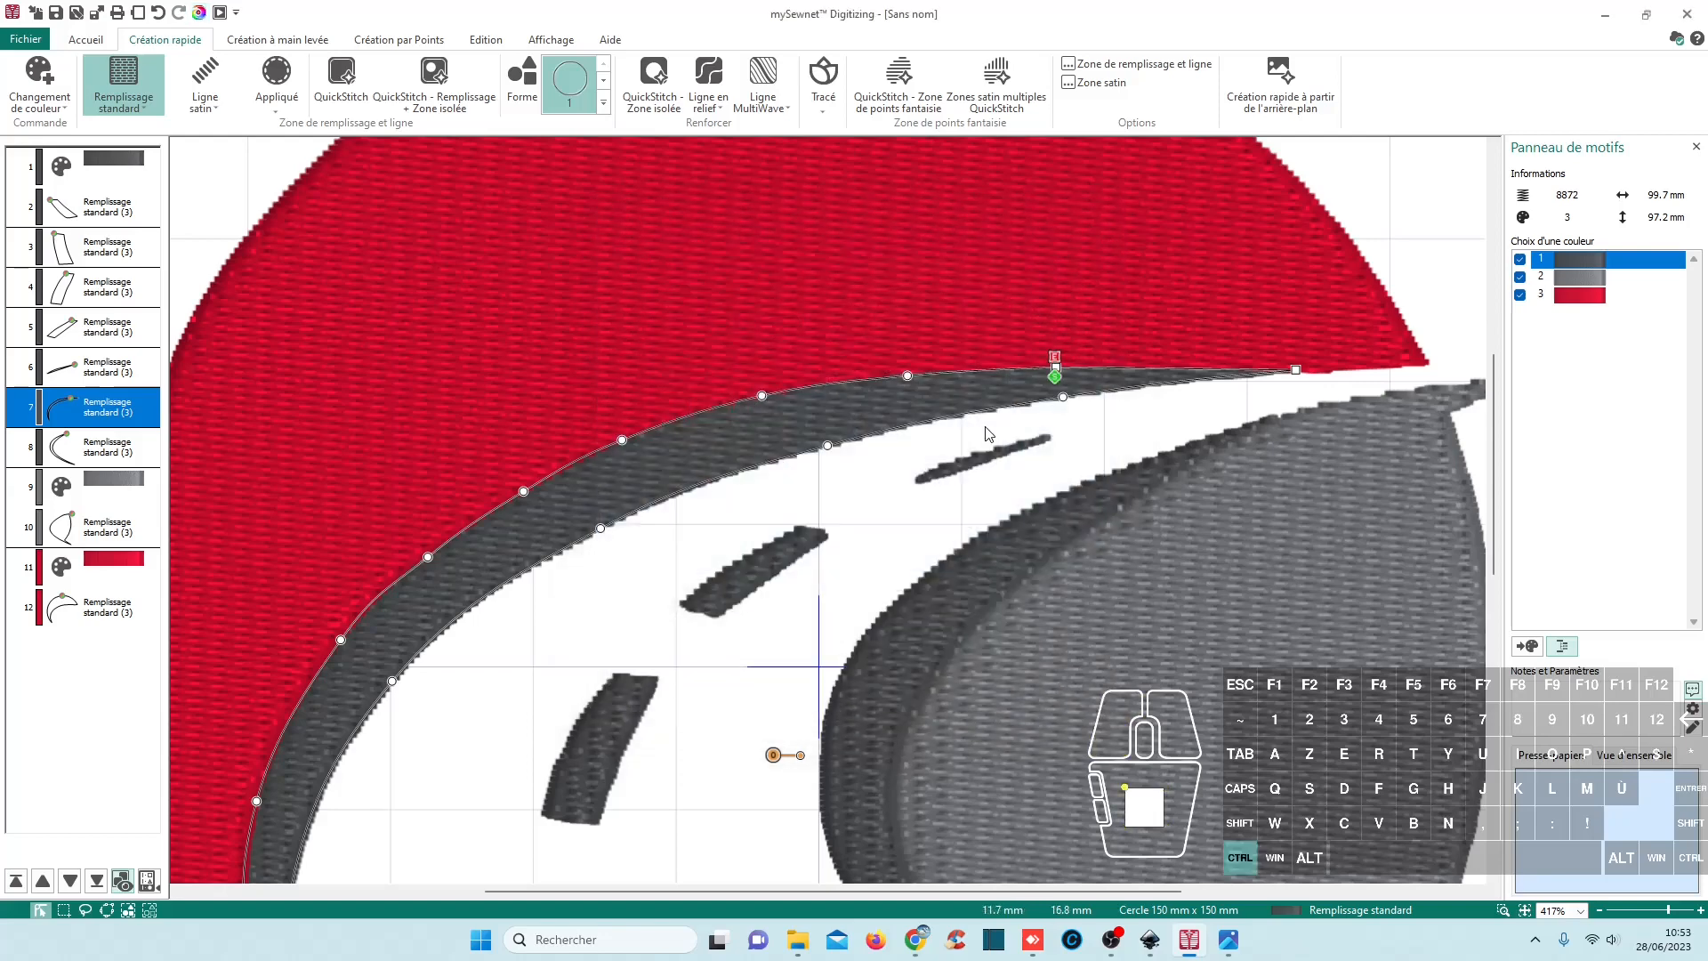
scroll(987, 436, "down", 3)
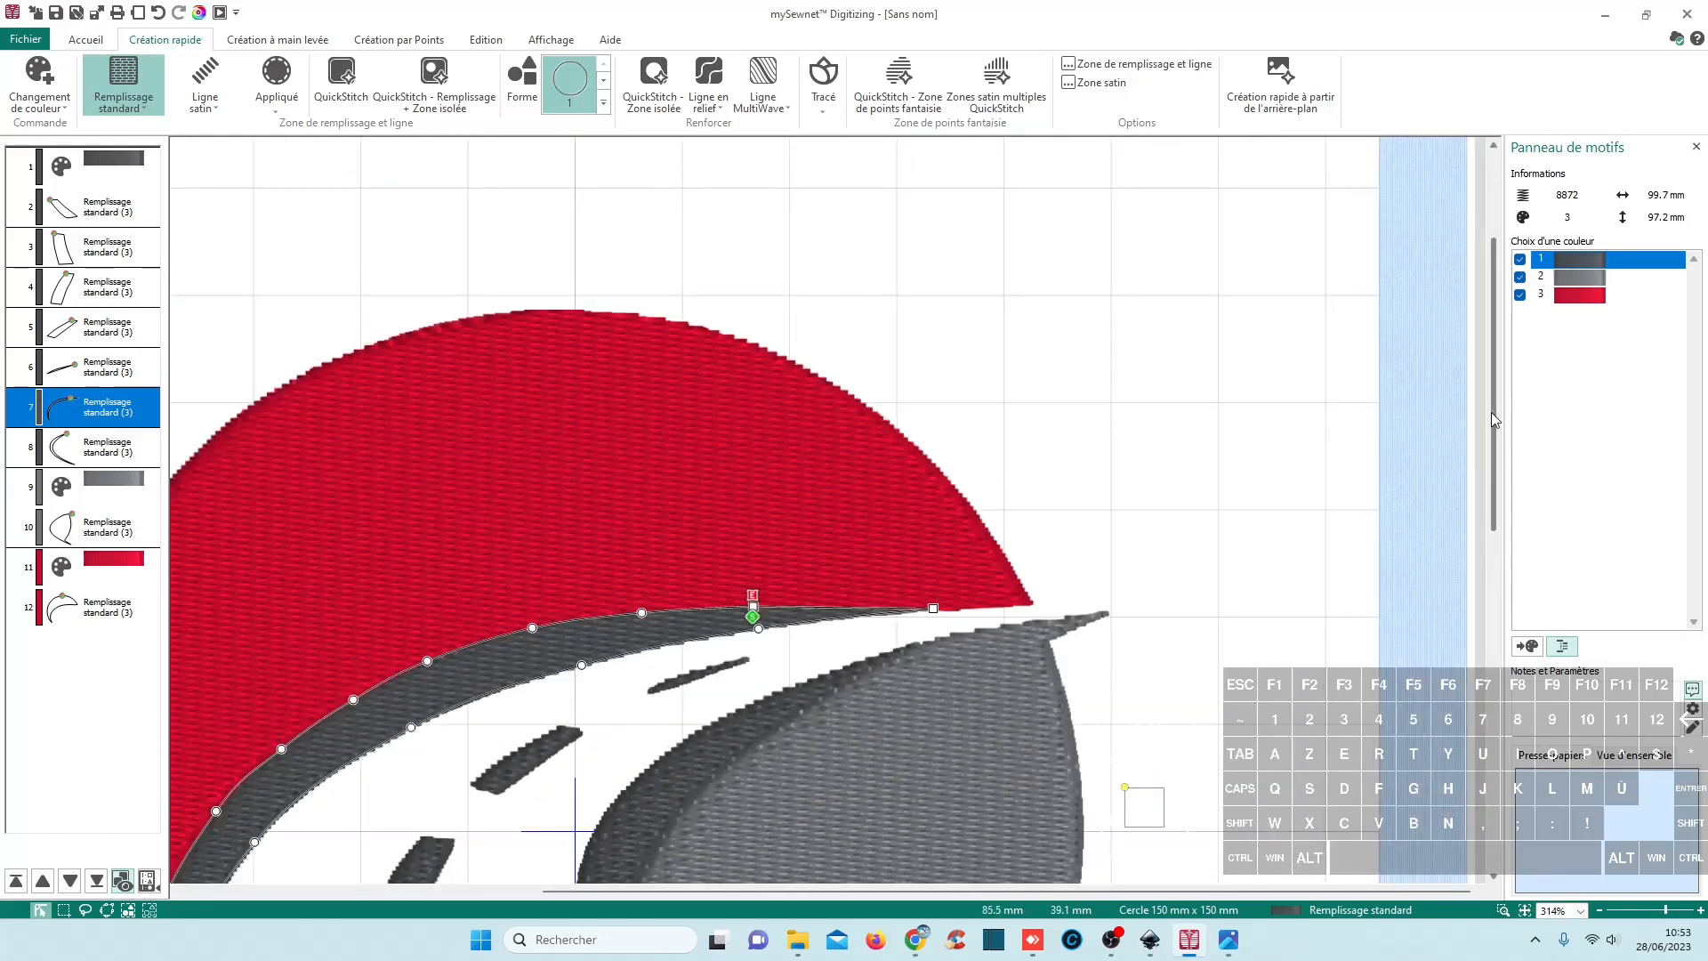
left_click_drag(1491, 413, 1490, 516)
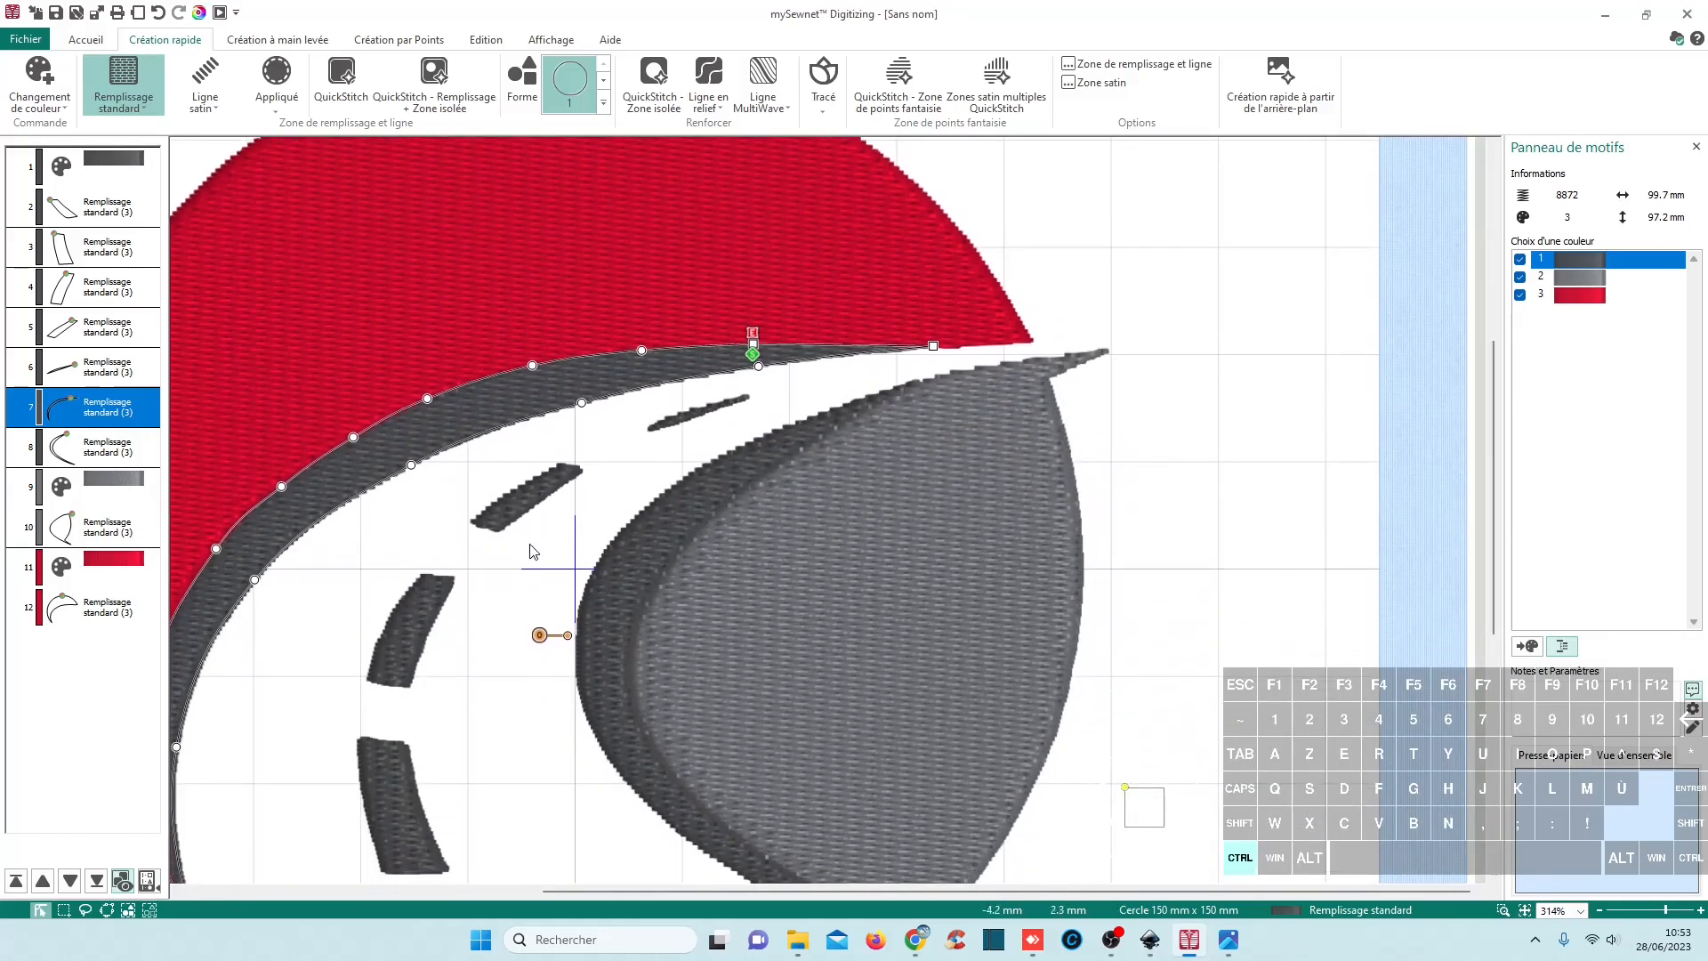
scroll(534, 547, "down", 2)
scroll(705, 546, "down", 1)
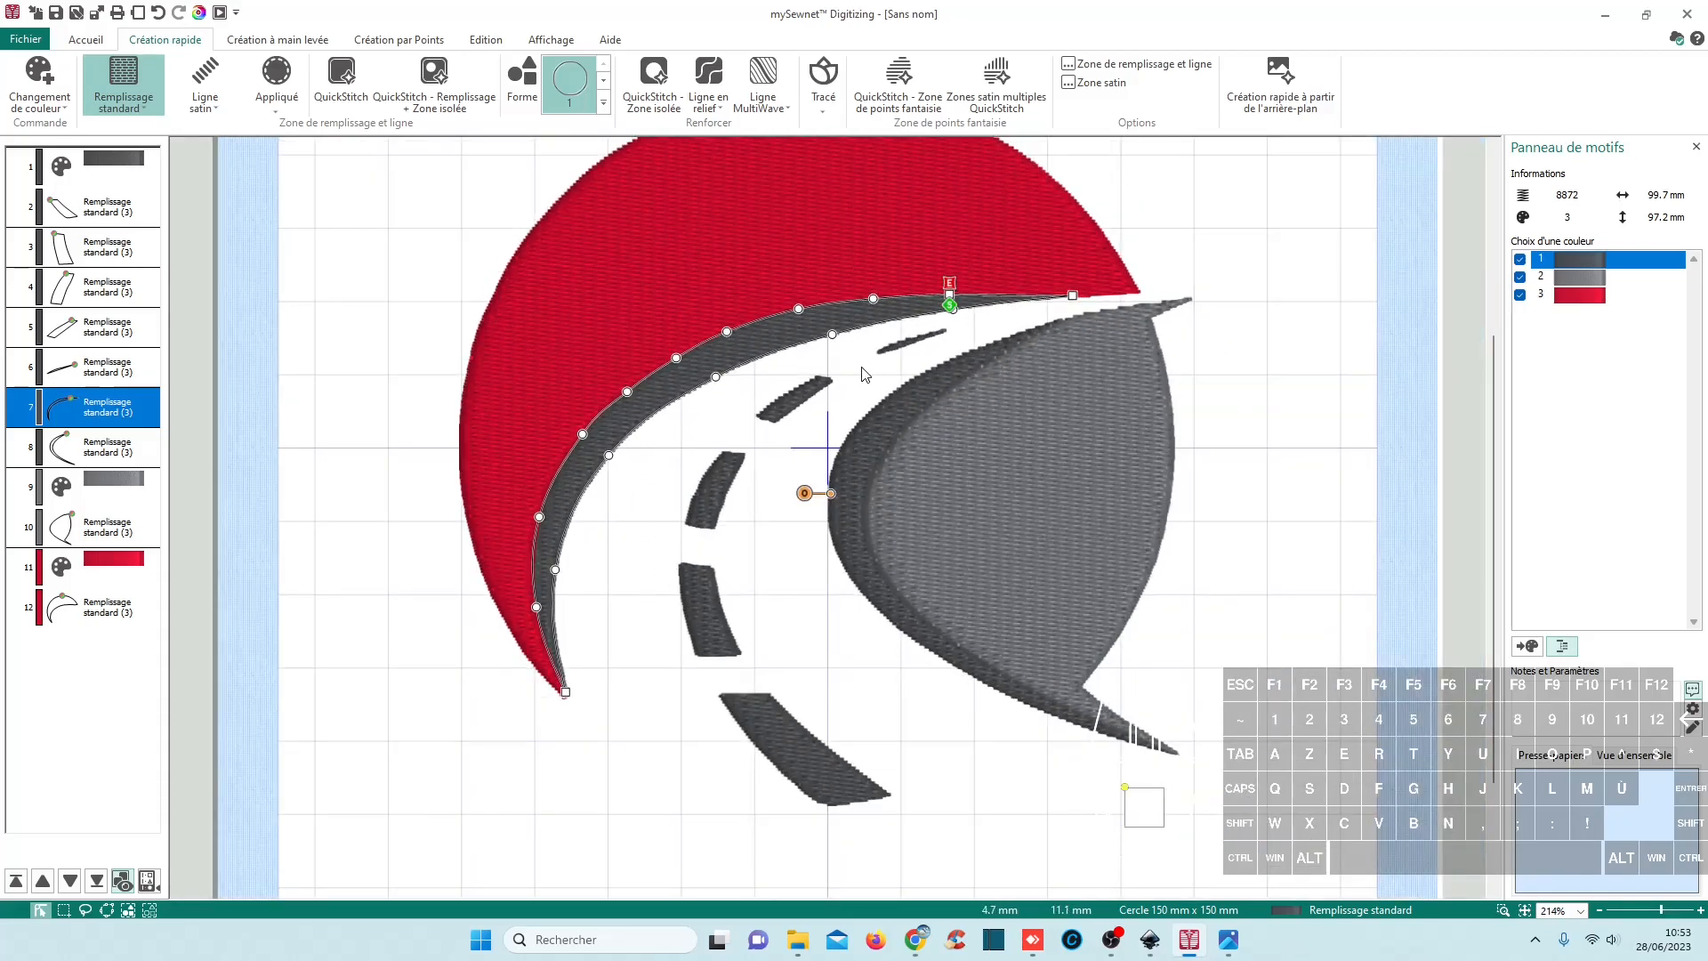
left_click(911, 283)
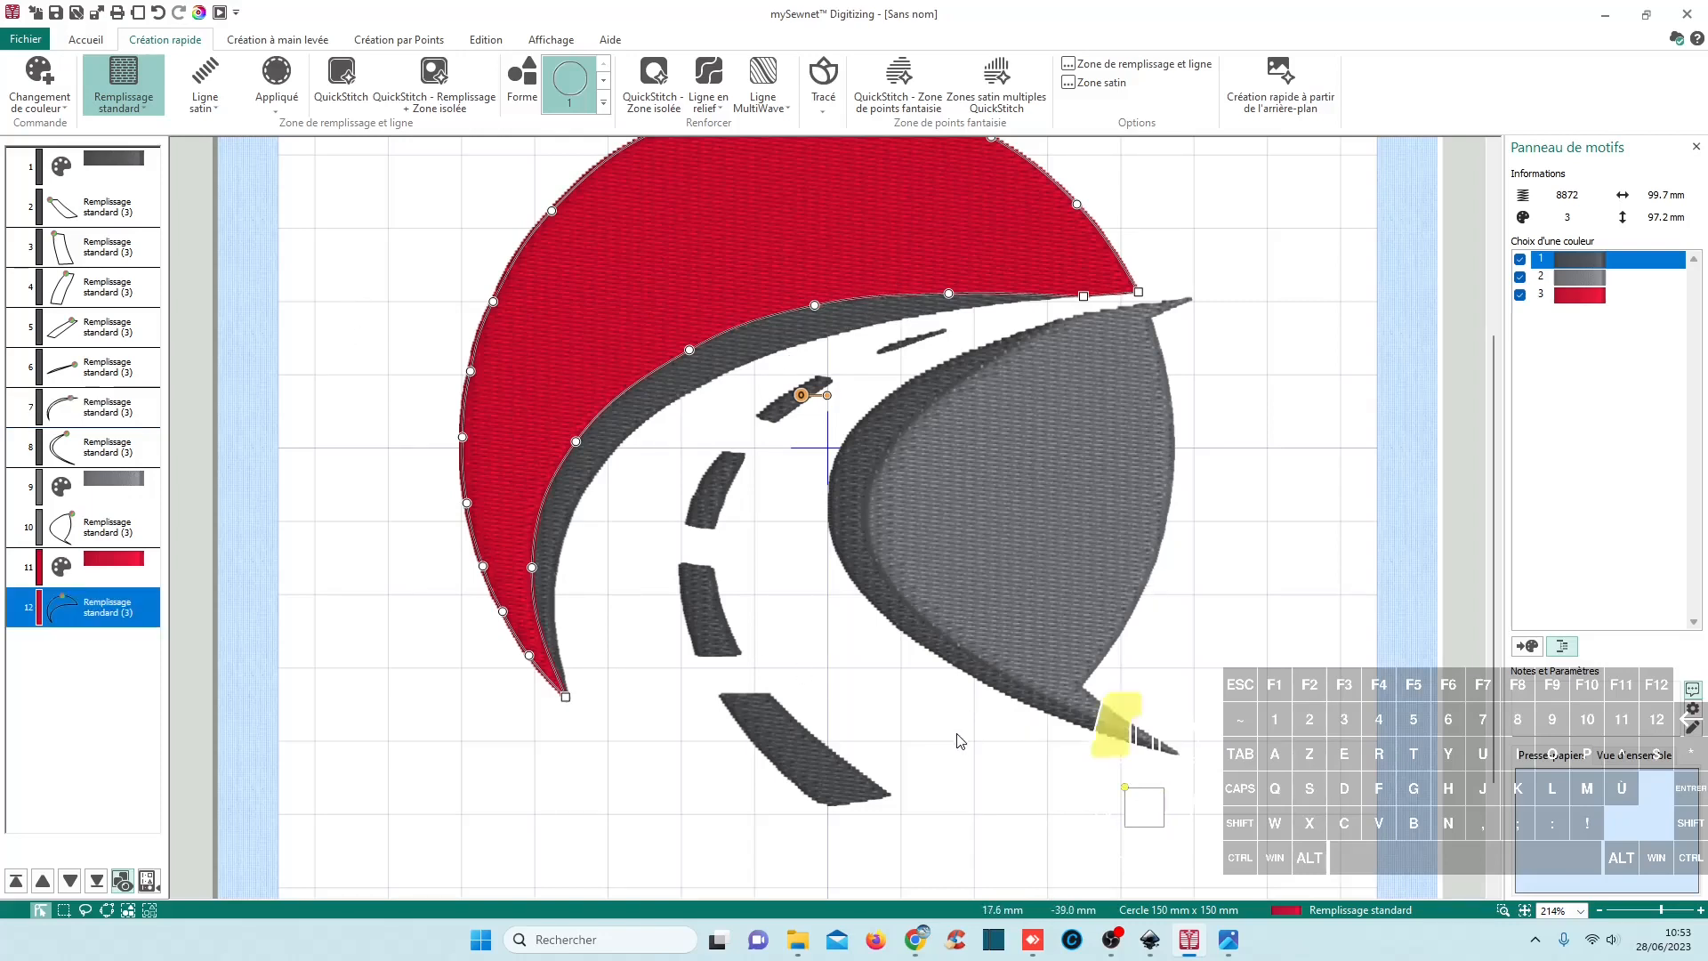
Step: Start a new design in the ExpressDesign Wizard, choosing to load a background, and load logo test.svg as its image
left_click(29, 42)
left_click(61, 114)
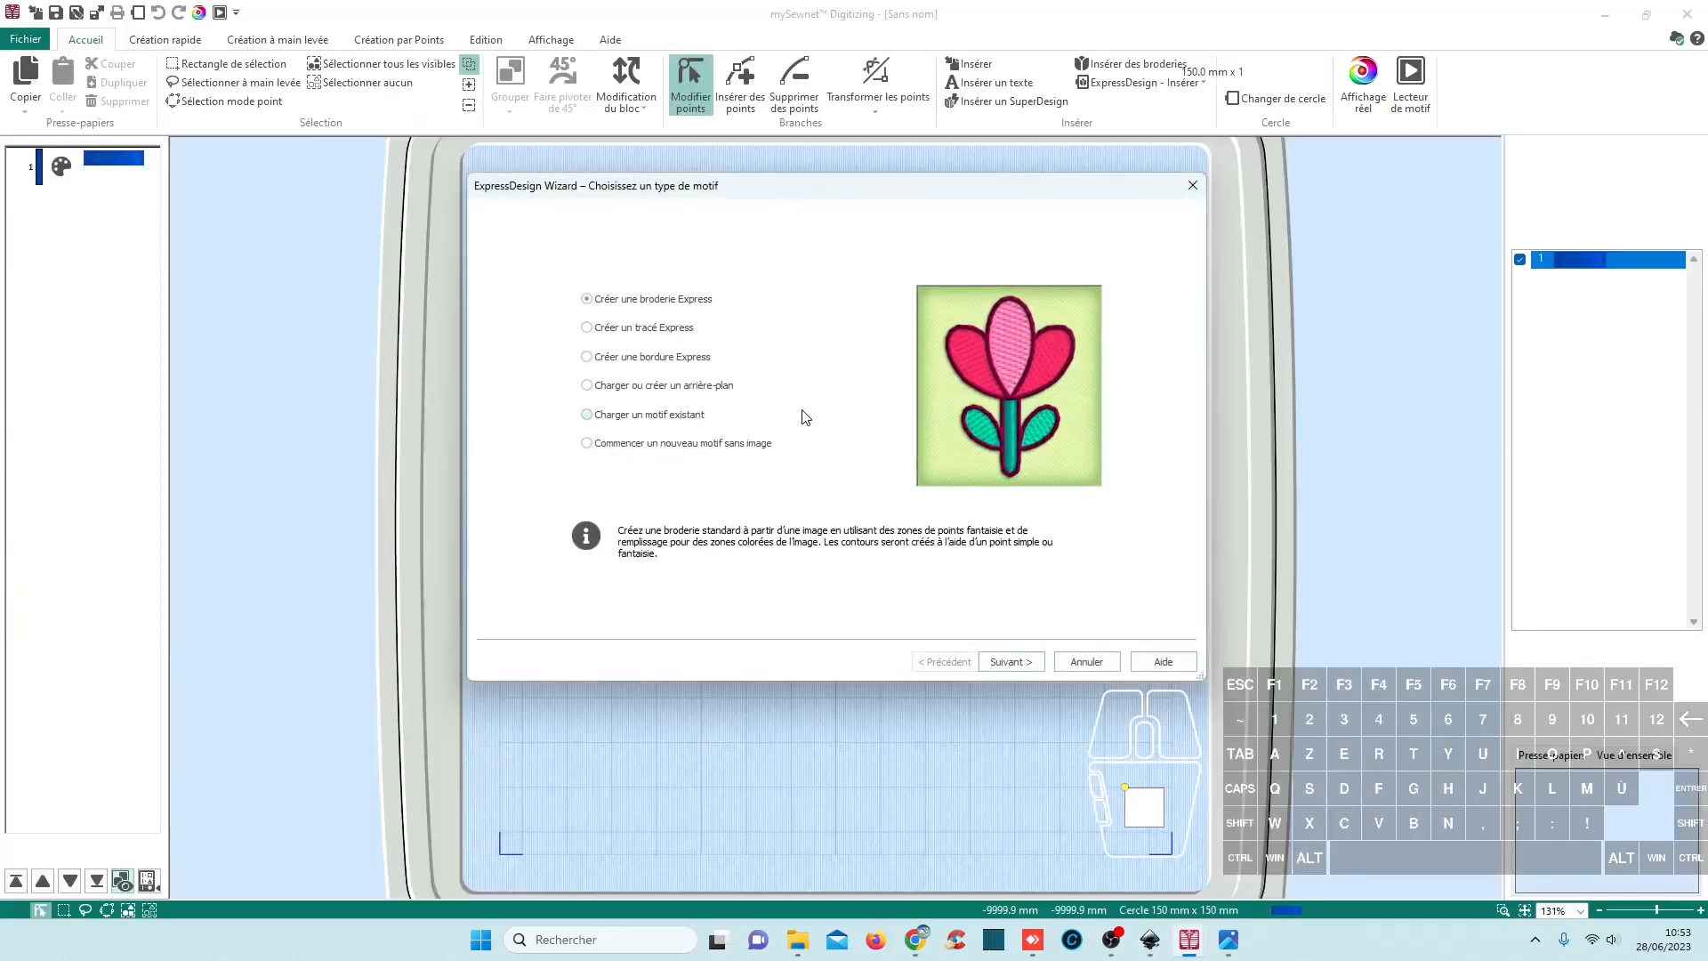
left_click(699, 388)
left_click(1011, 662)
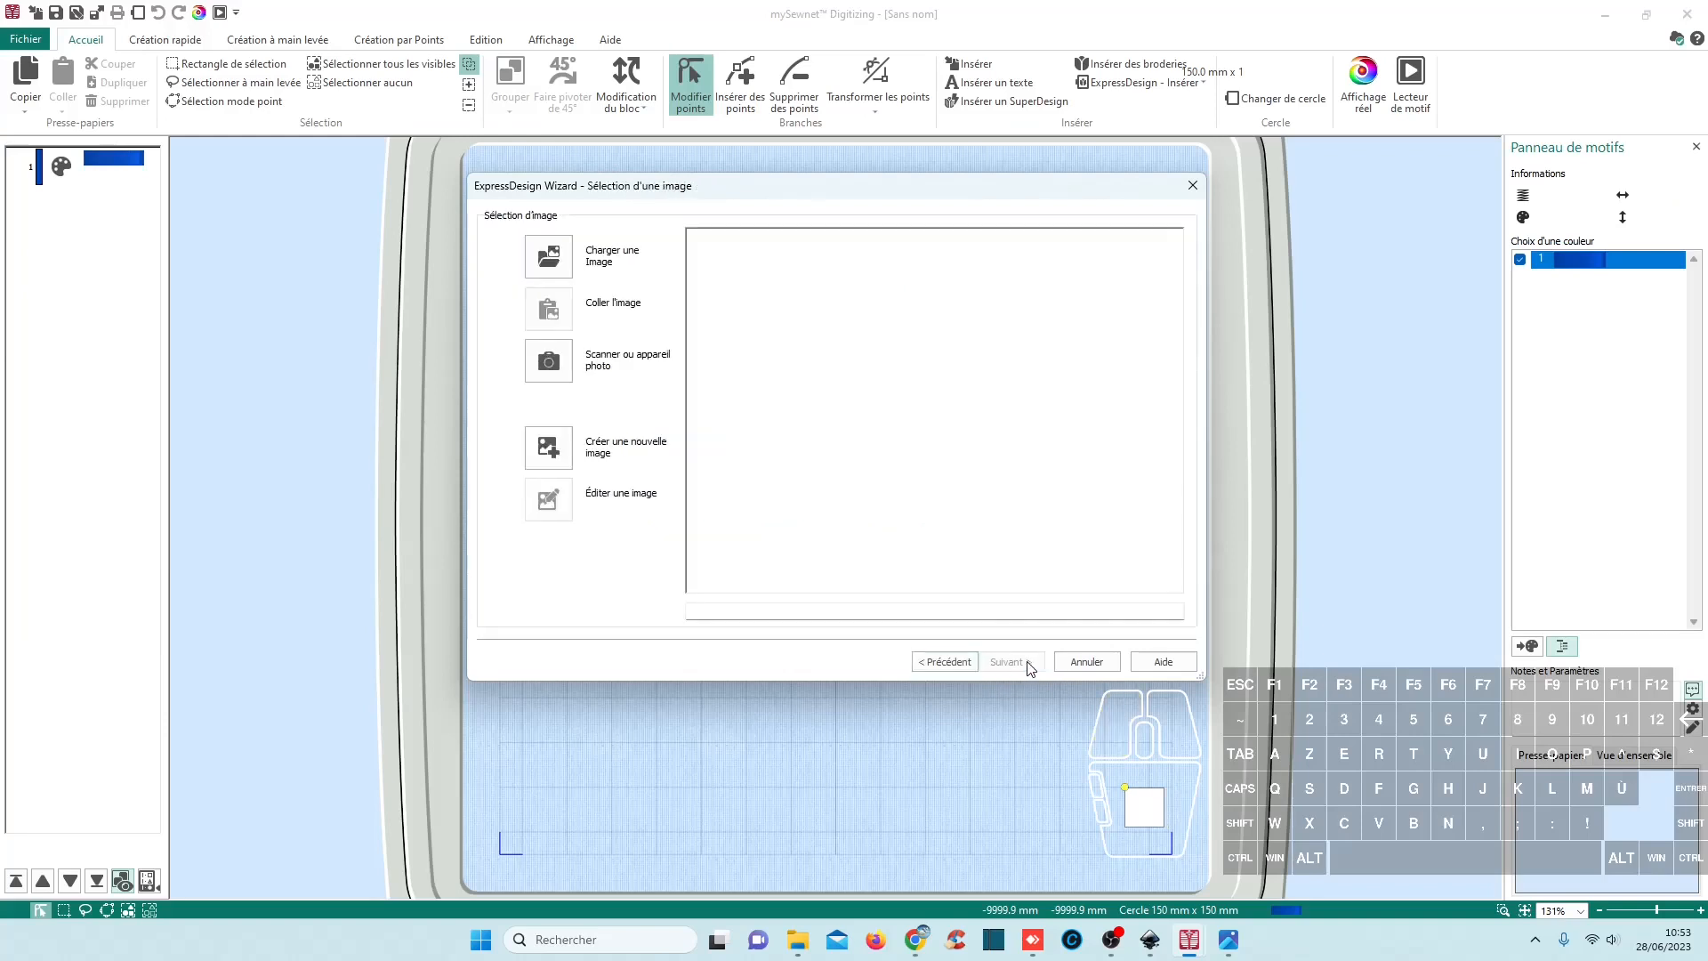
left_click(548, 255)
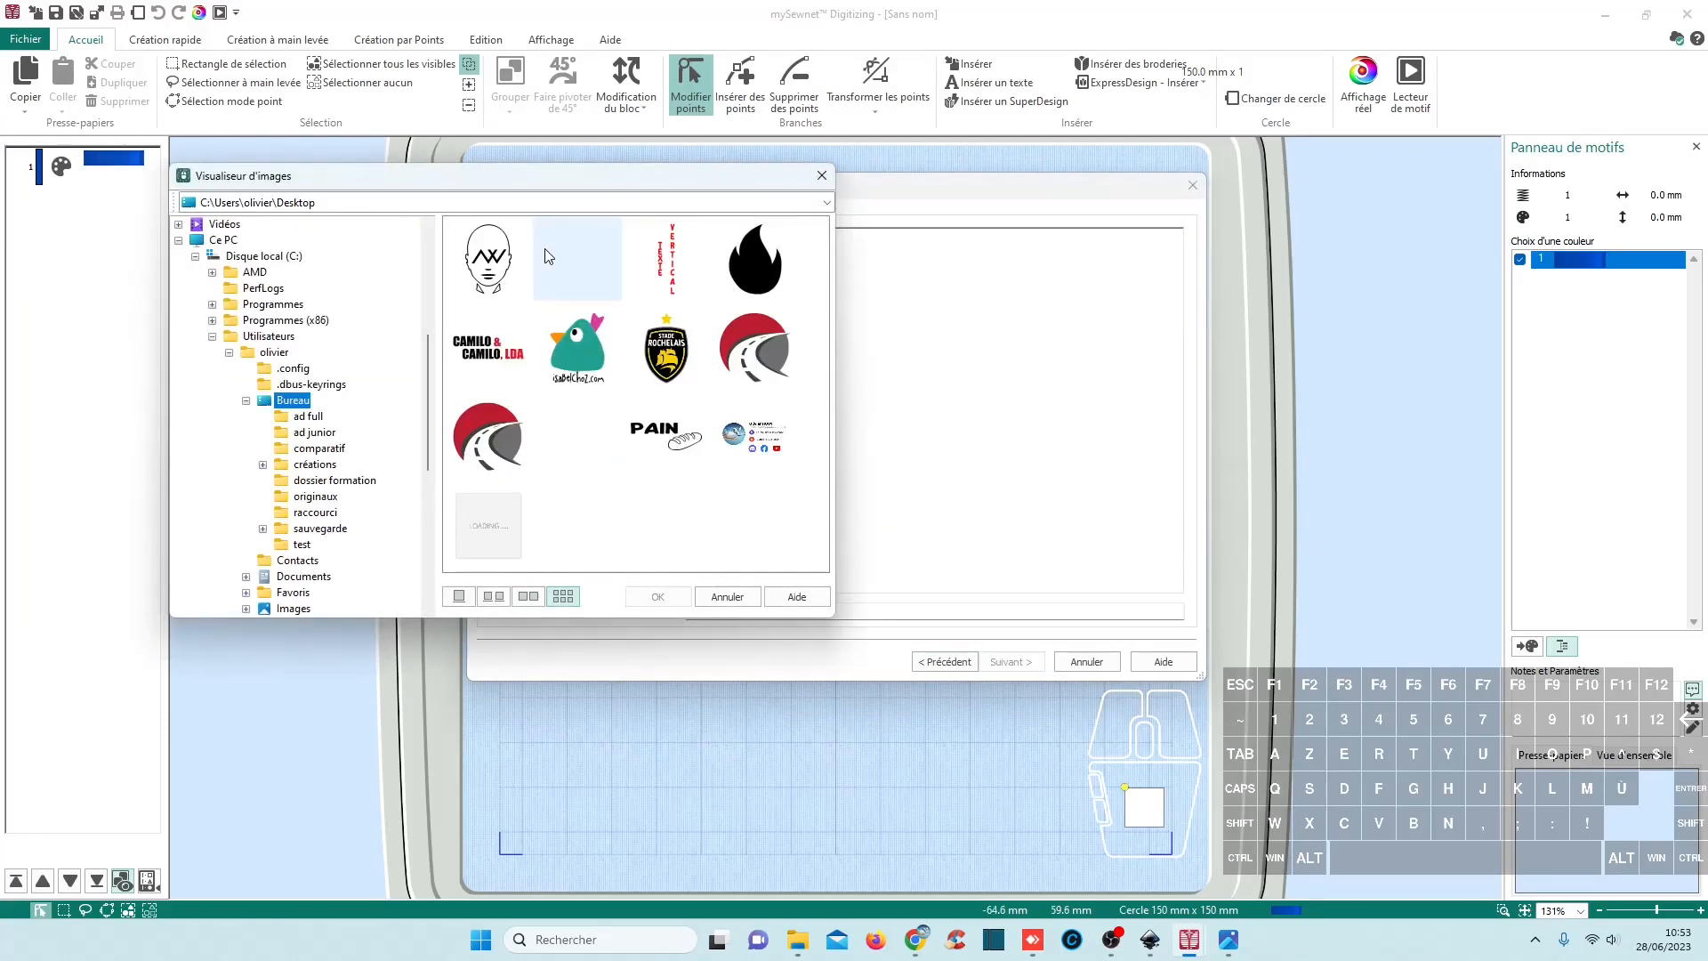
left_click(517, 427)
left_click(659, 592)
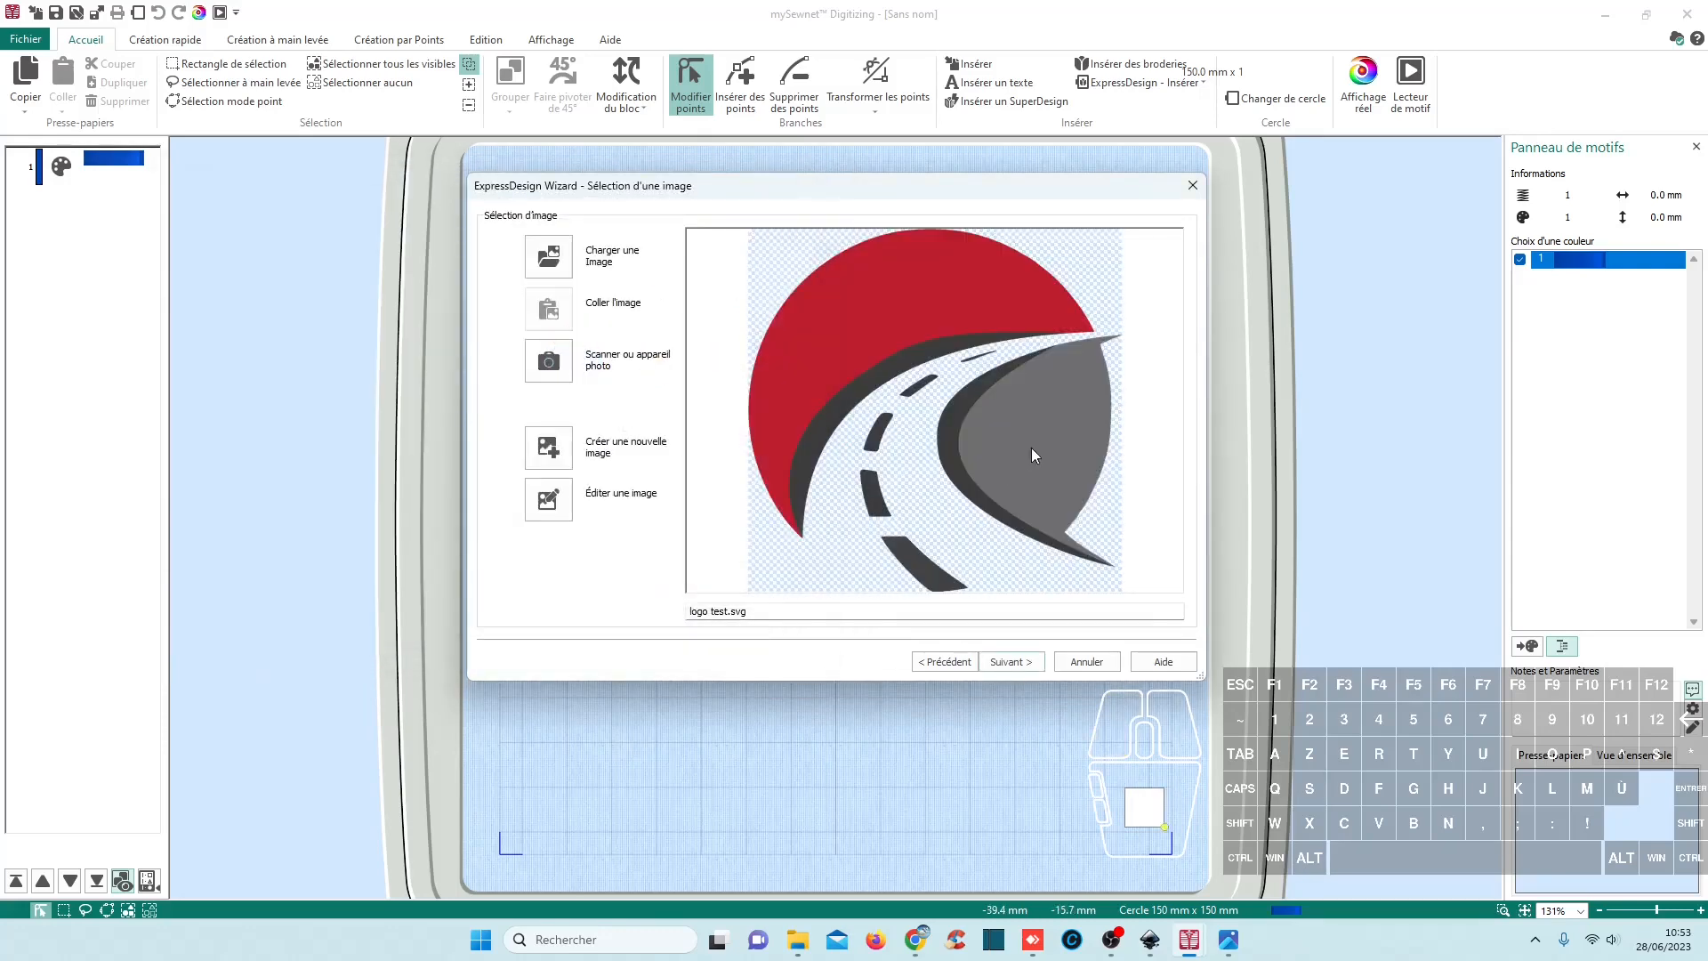
Step: Finish the wizard with the design fitted to the 150 mm x 150 mm Universal Square Hoop 2
left_click(1010, 663)
left_click(1010, 663)
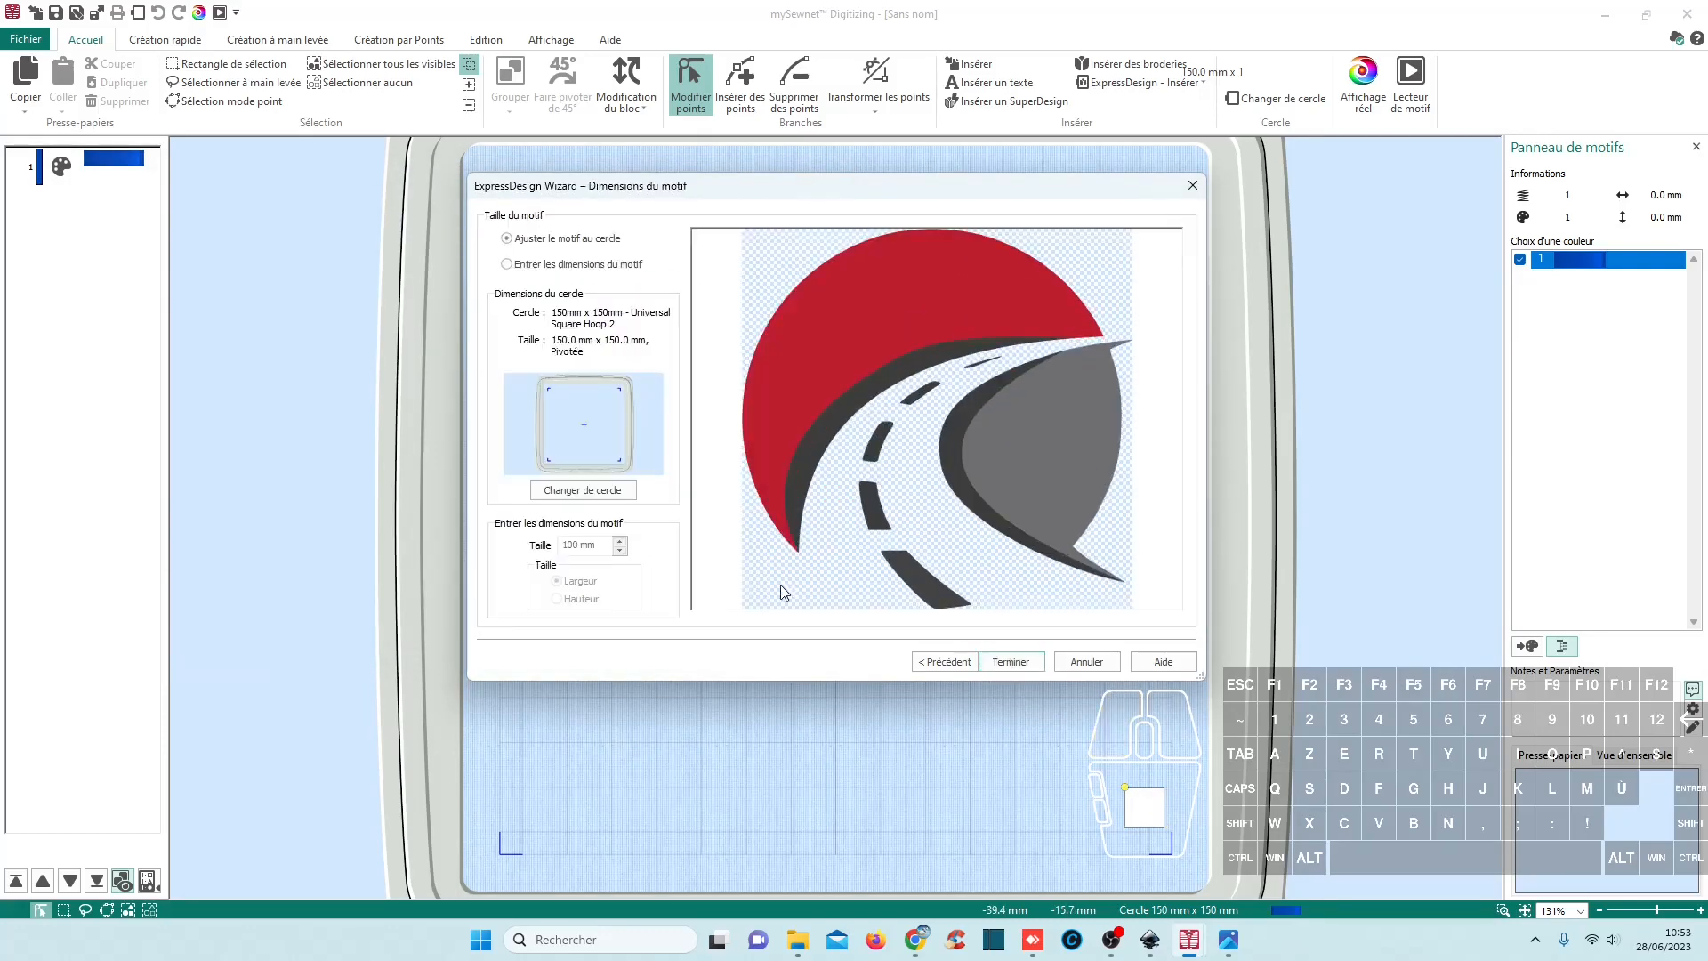
left_click(1019, 664)
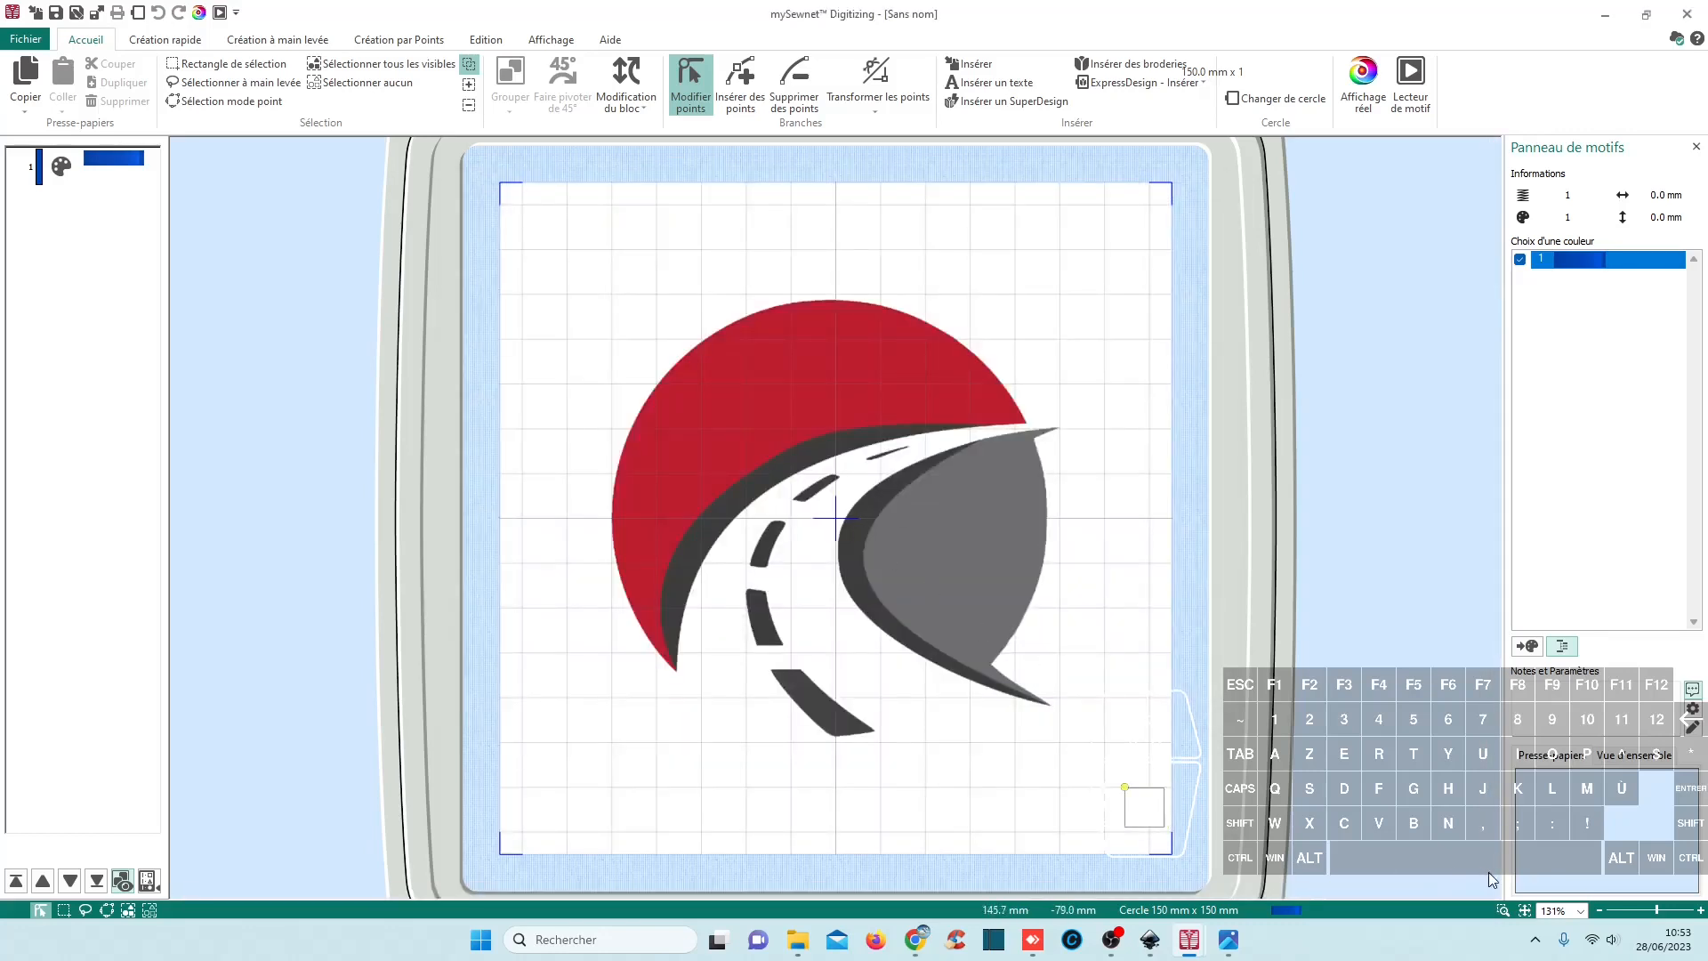
Step: Examine the background image's edge quality up close around the inner dark grey road edge, and return to the full hoop view
left_click(1503, 909)
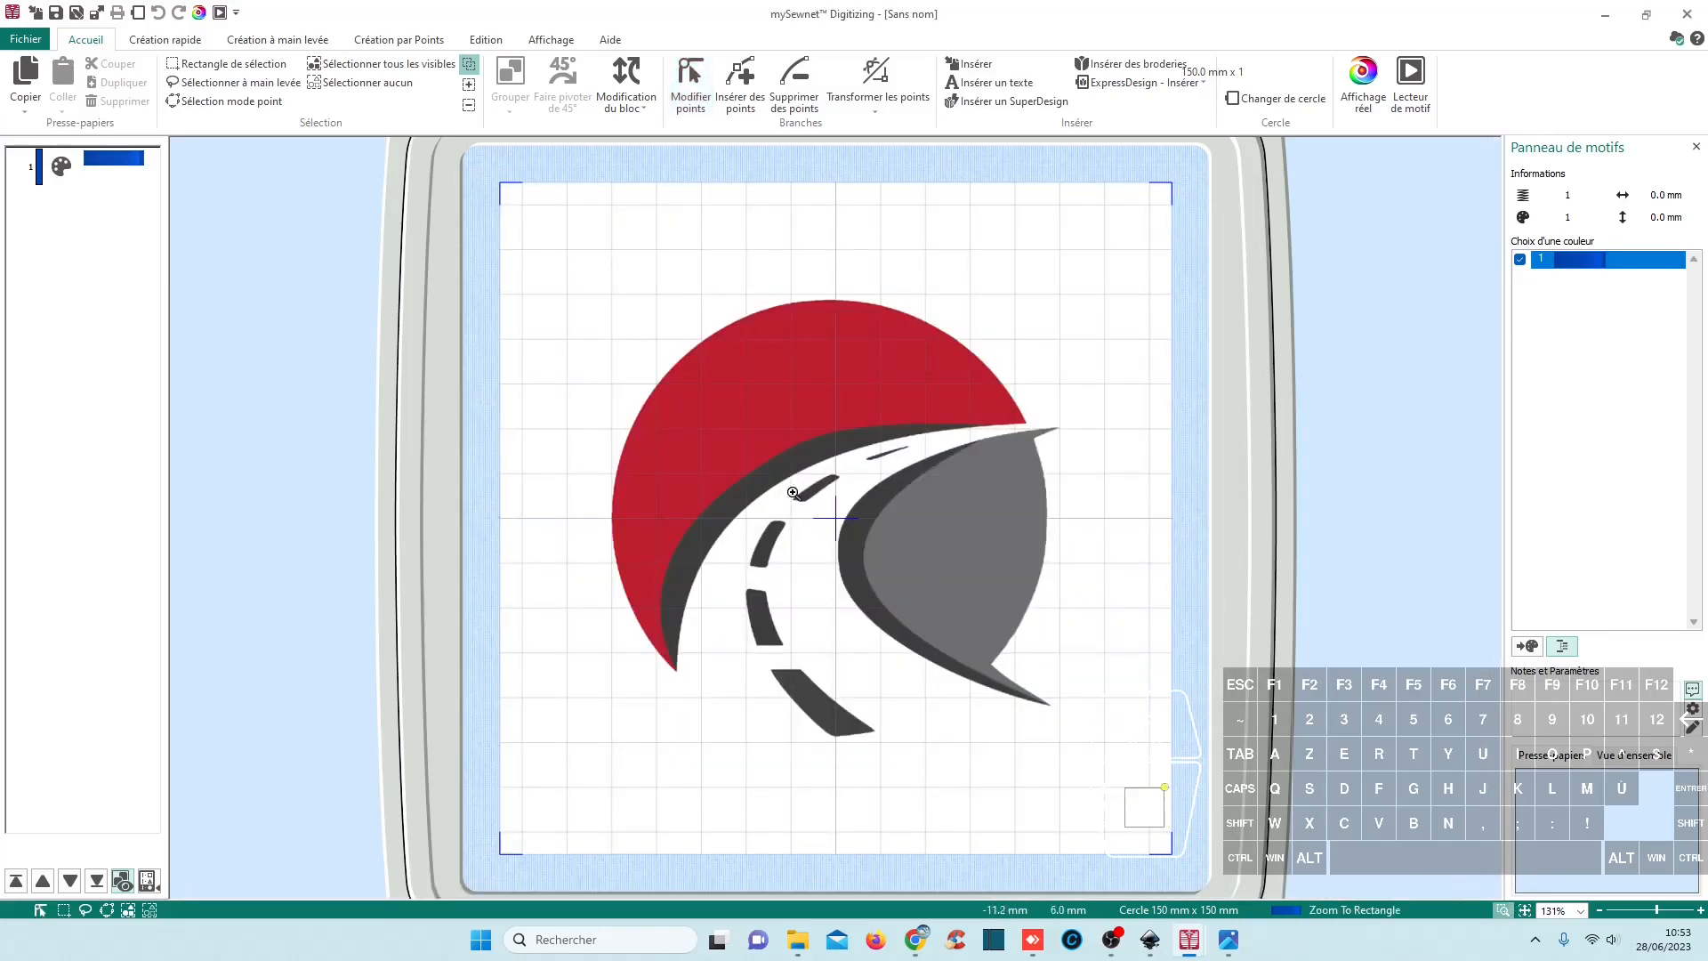
left_click_drag(858, 535, 893, 565)
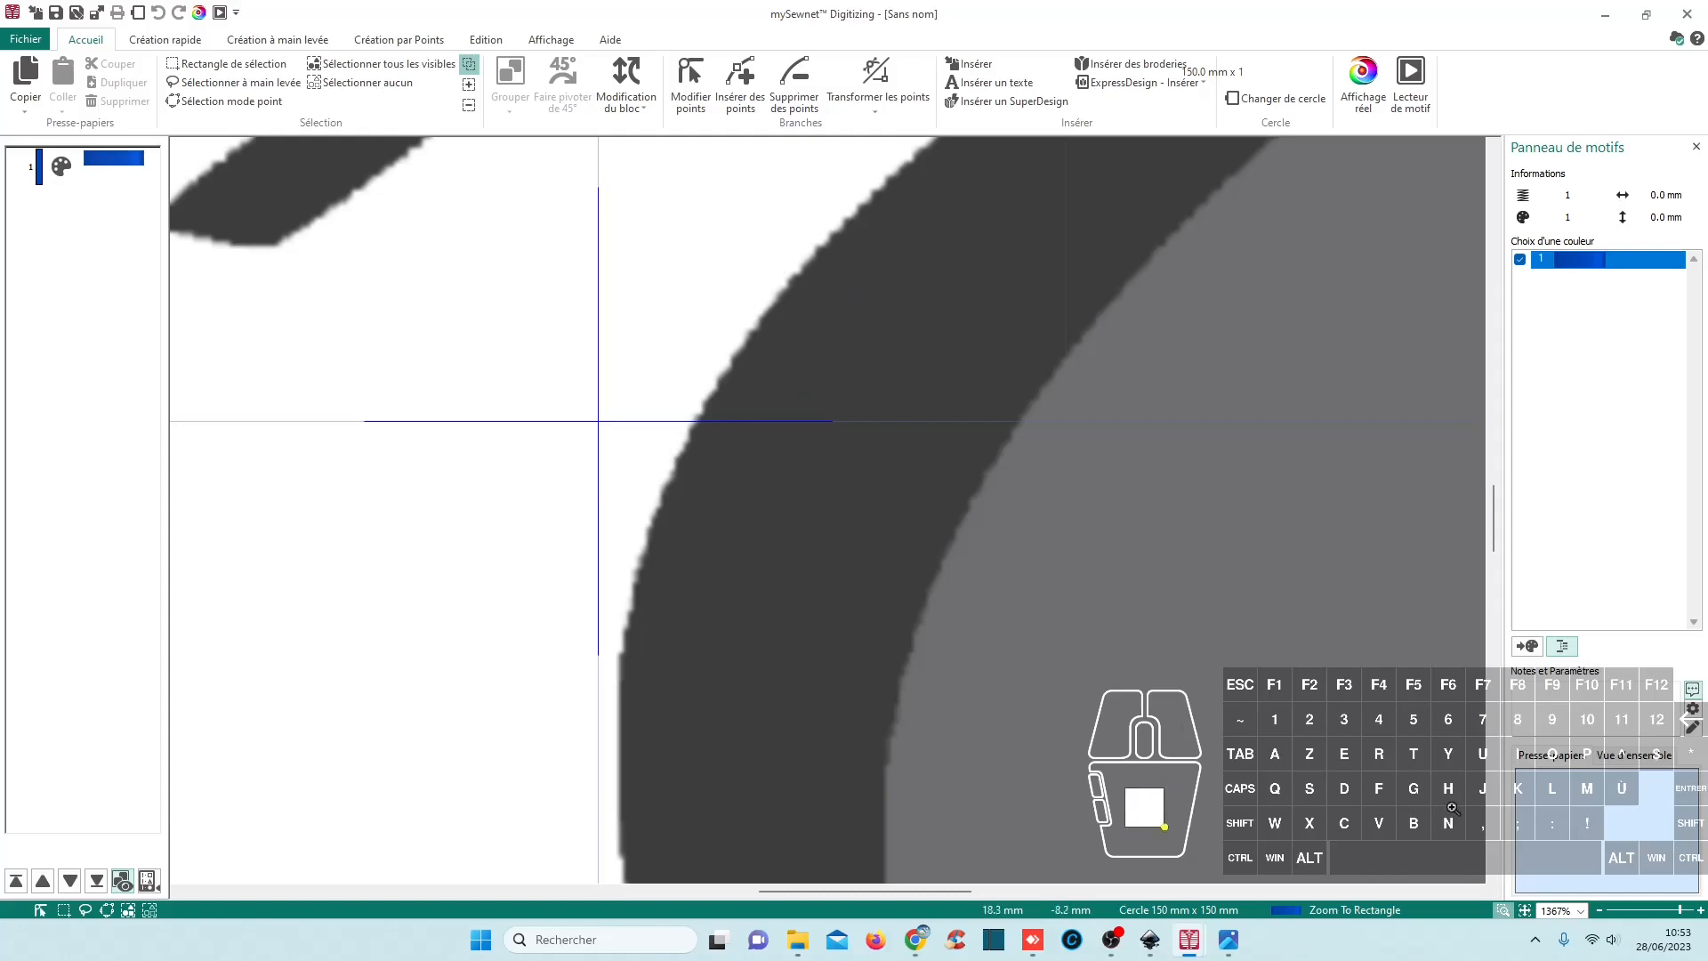
left_click(1601, 914)
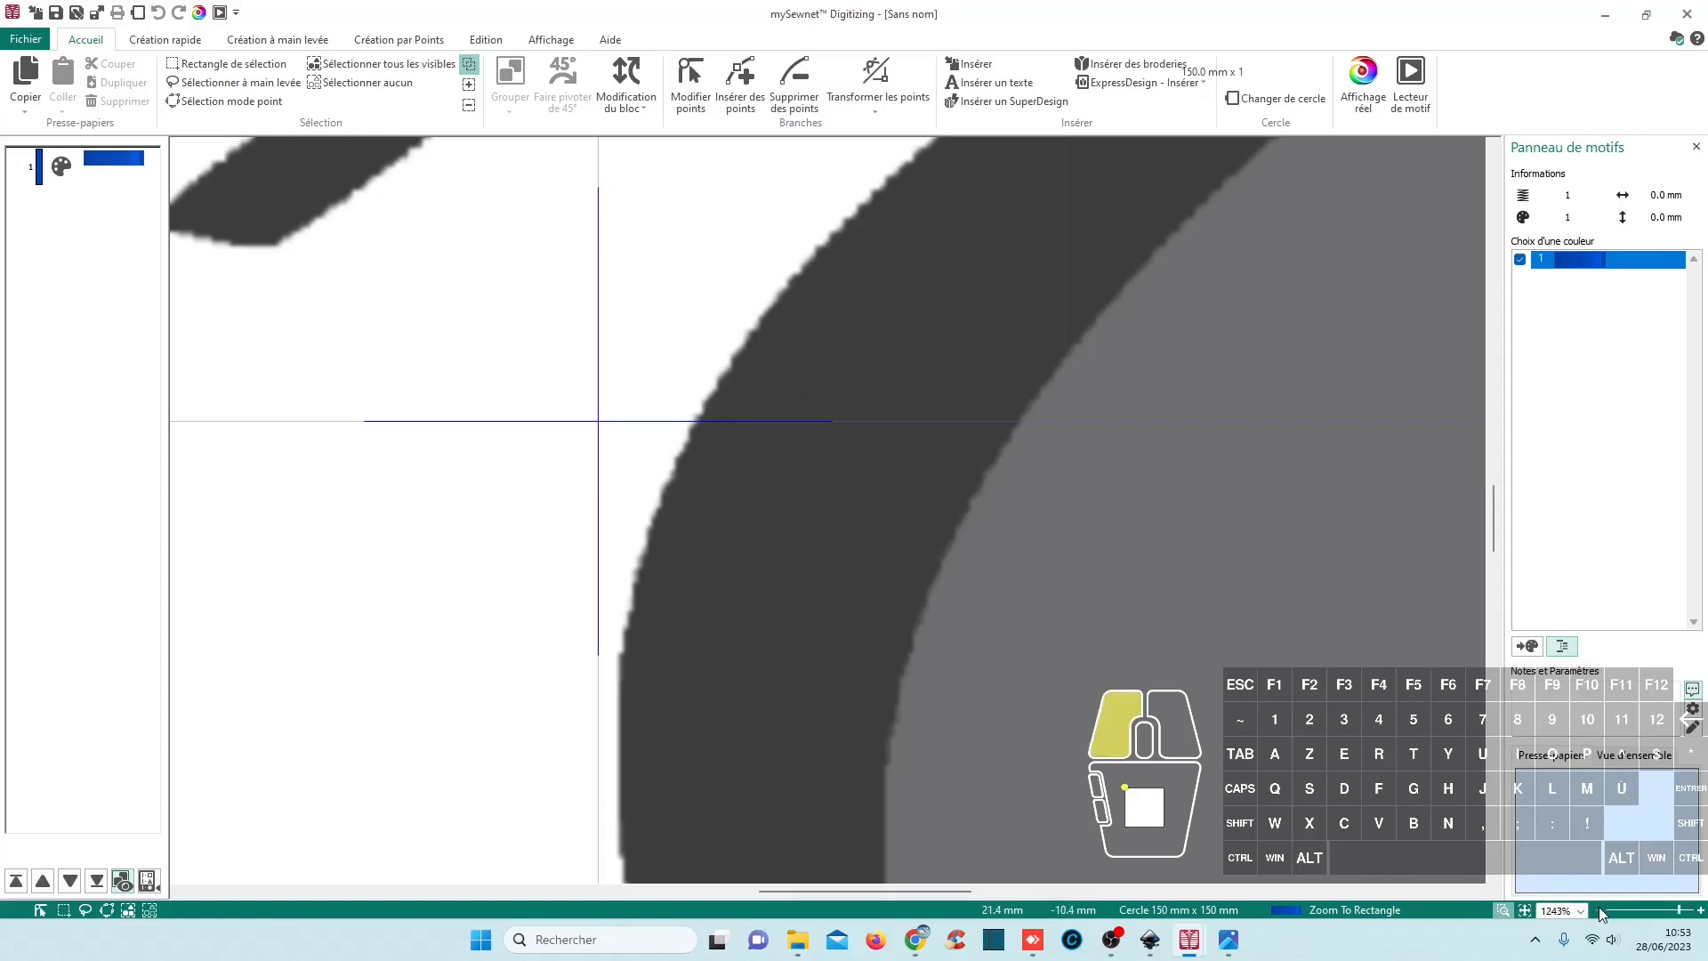
left_click(1524, 910)
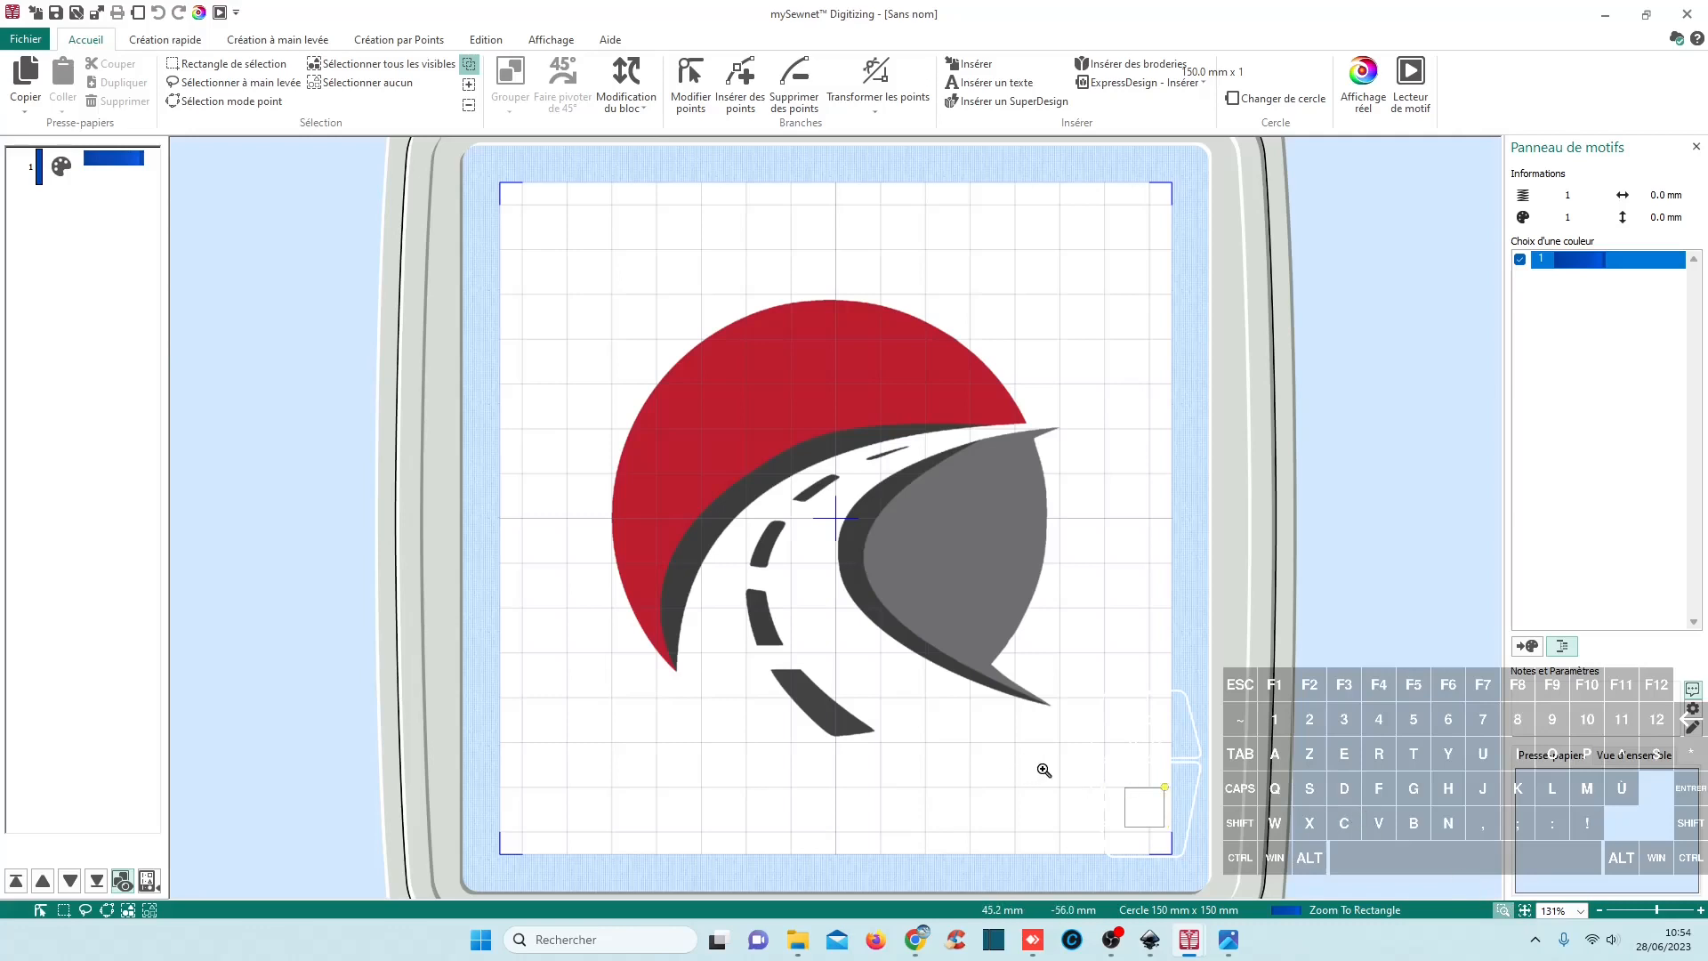
Step: Set the standard fill and pick the logo's dark grey as thread colour 2217 Twilight, Robison-Anton Rayon 40
left_click(164, 40)
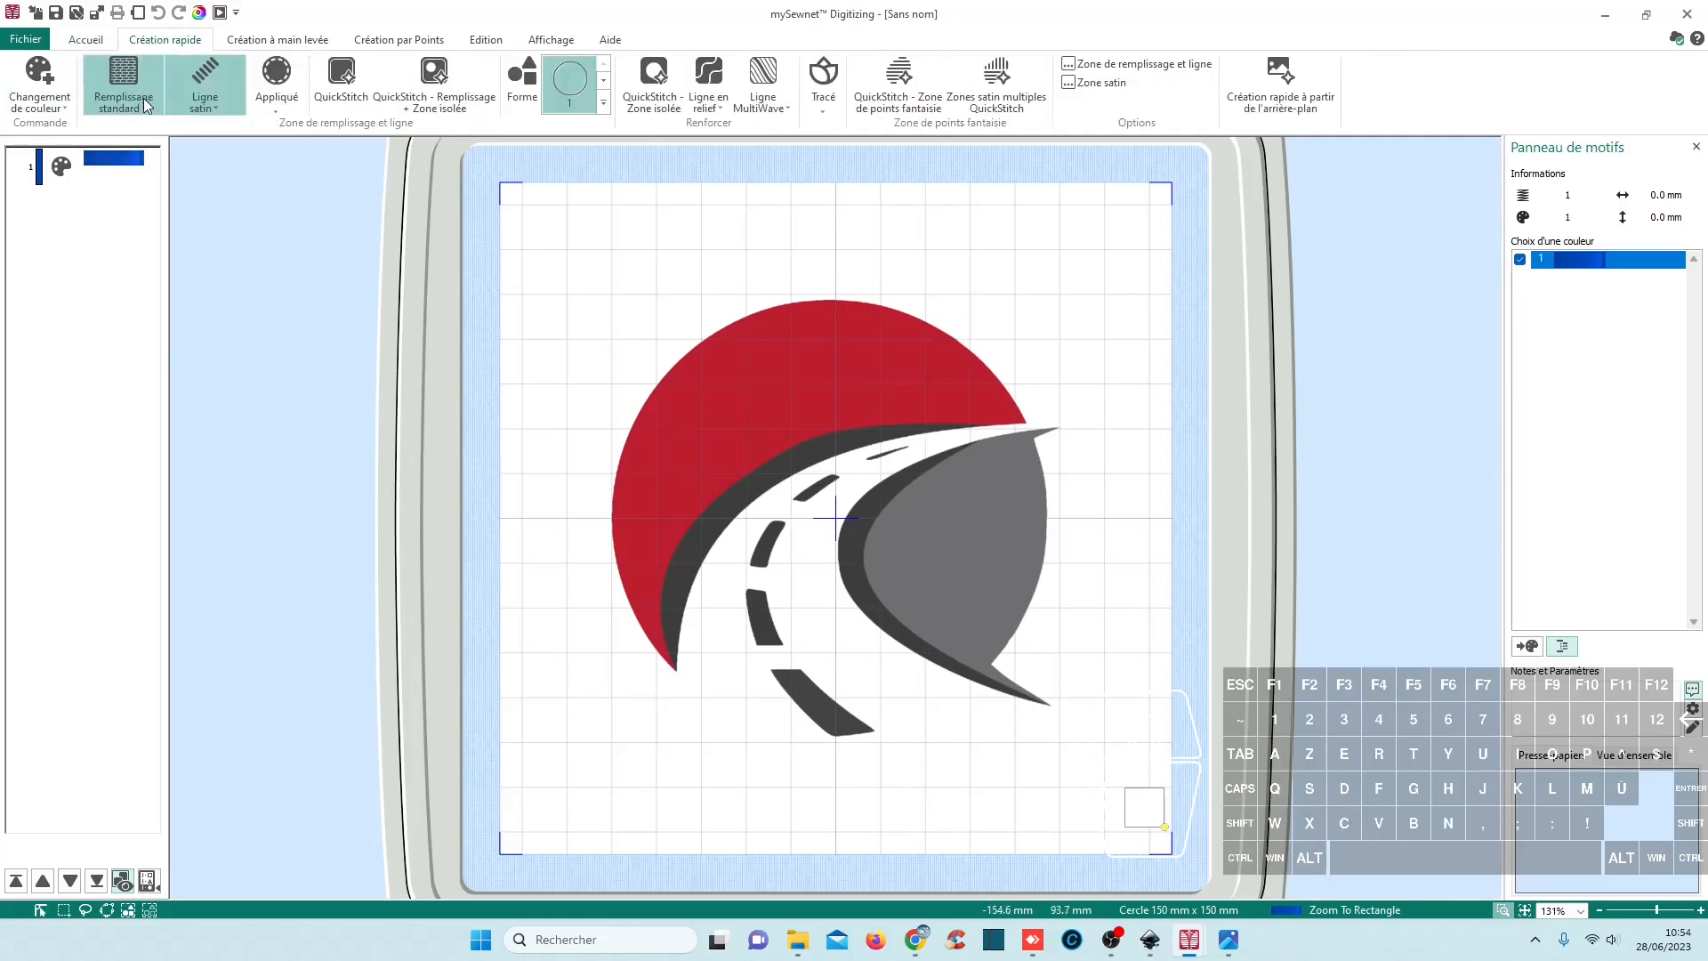
left_click(145, 105)
left_click(43, 105)
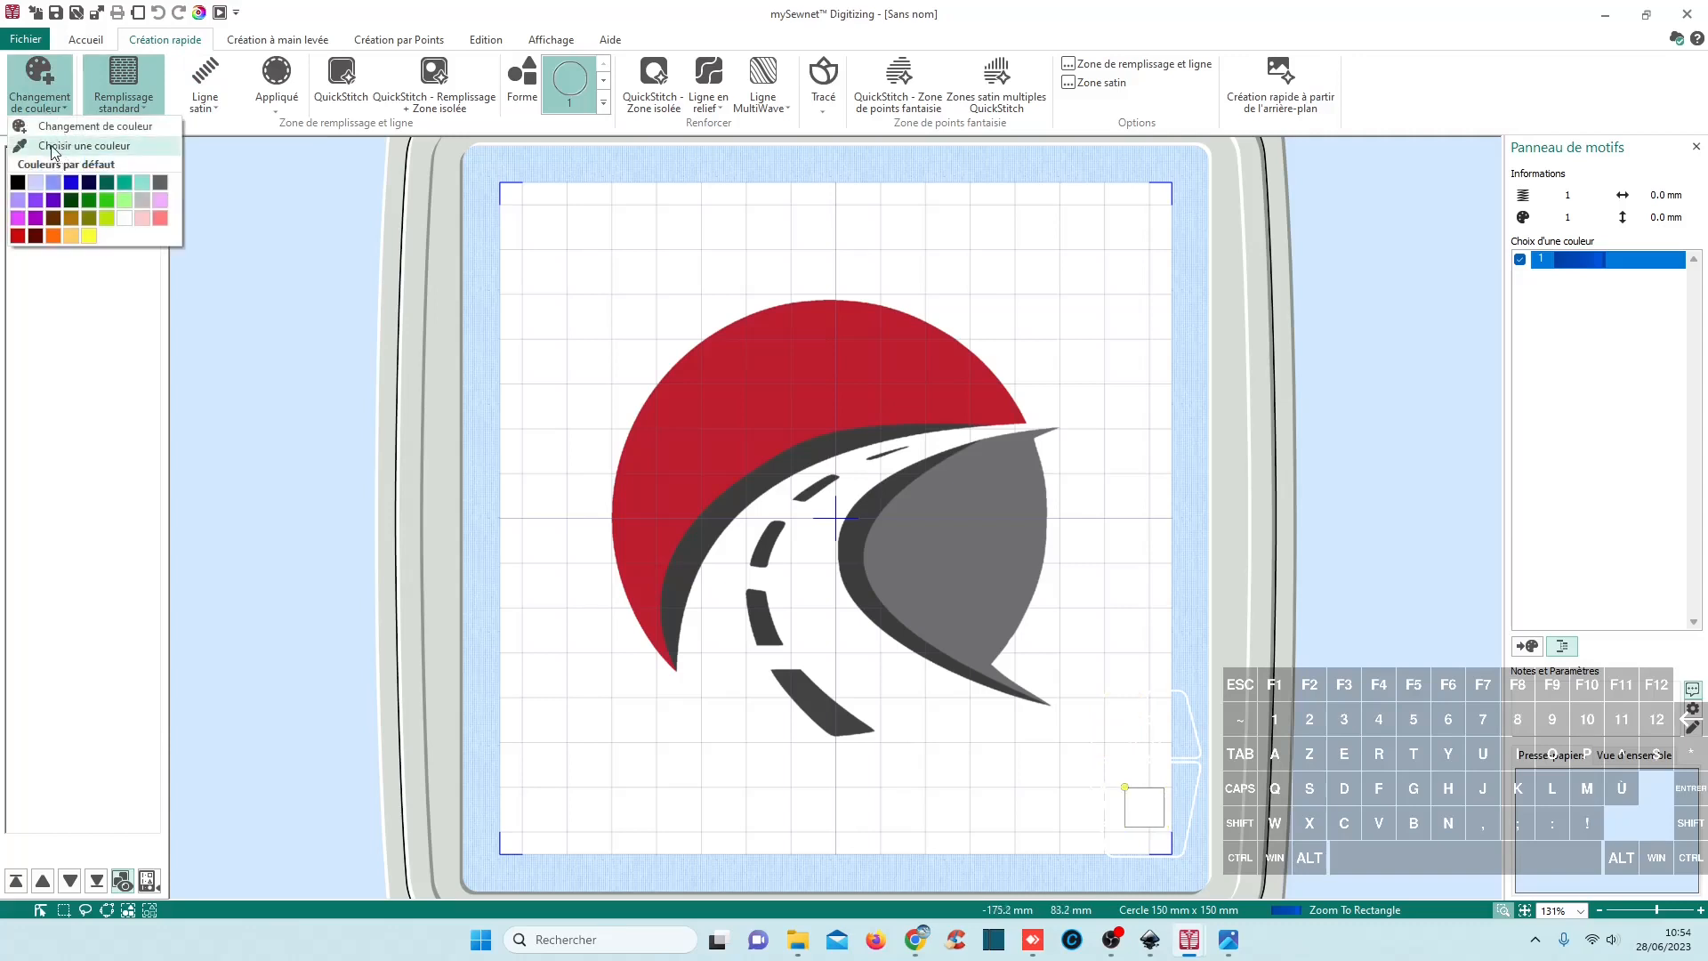
left_click(52, 147)
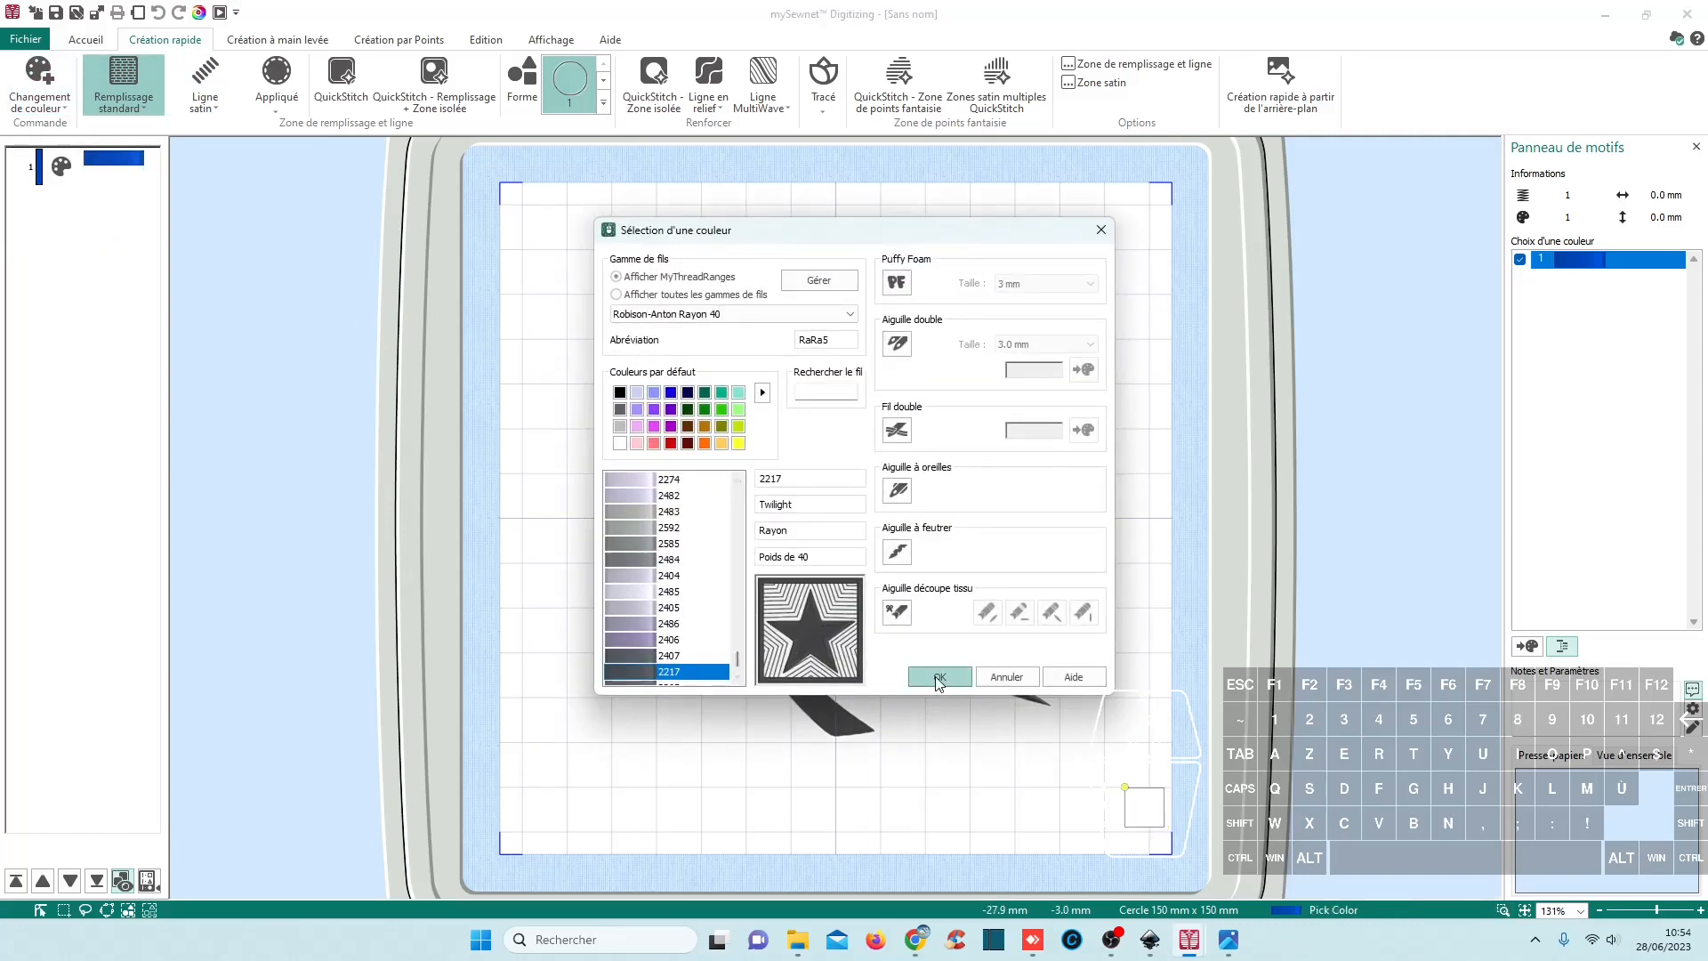
left_click(937, 679)
Step: Create QuickStitch fills with automatic holes on the five road dashes, with colour tolerance 10 and a low number of points
left_click(422, 87)
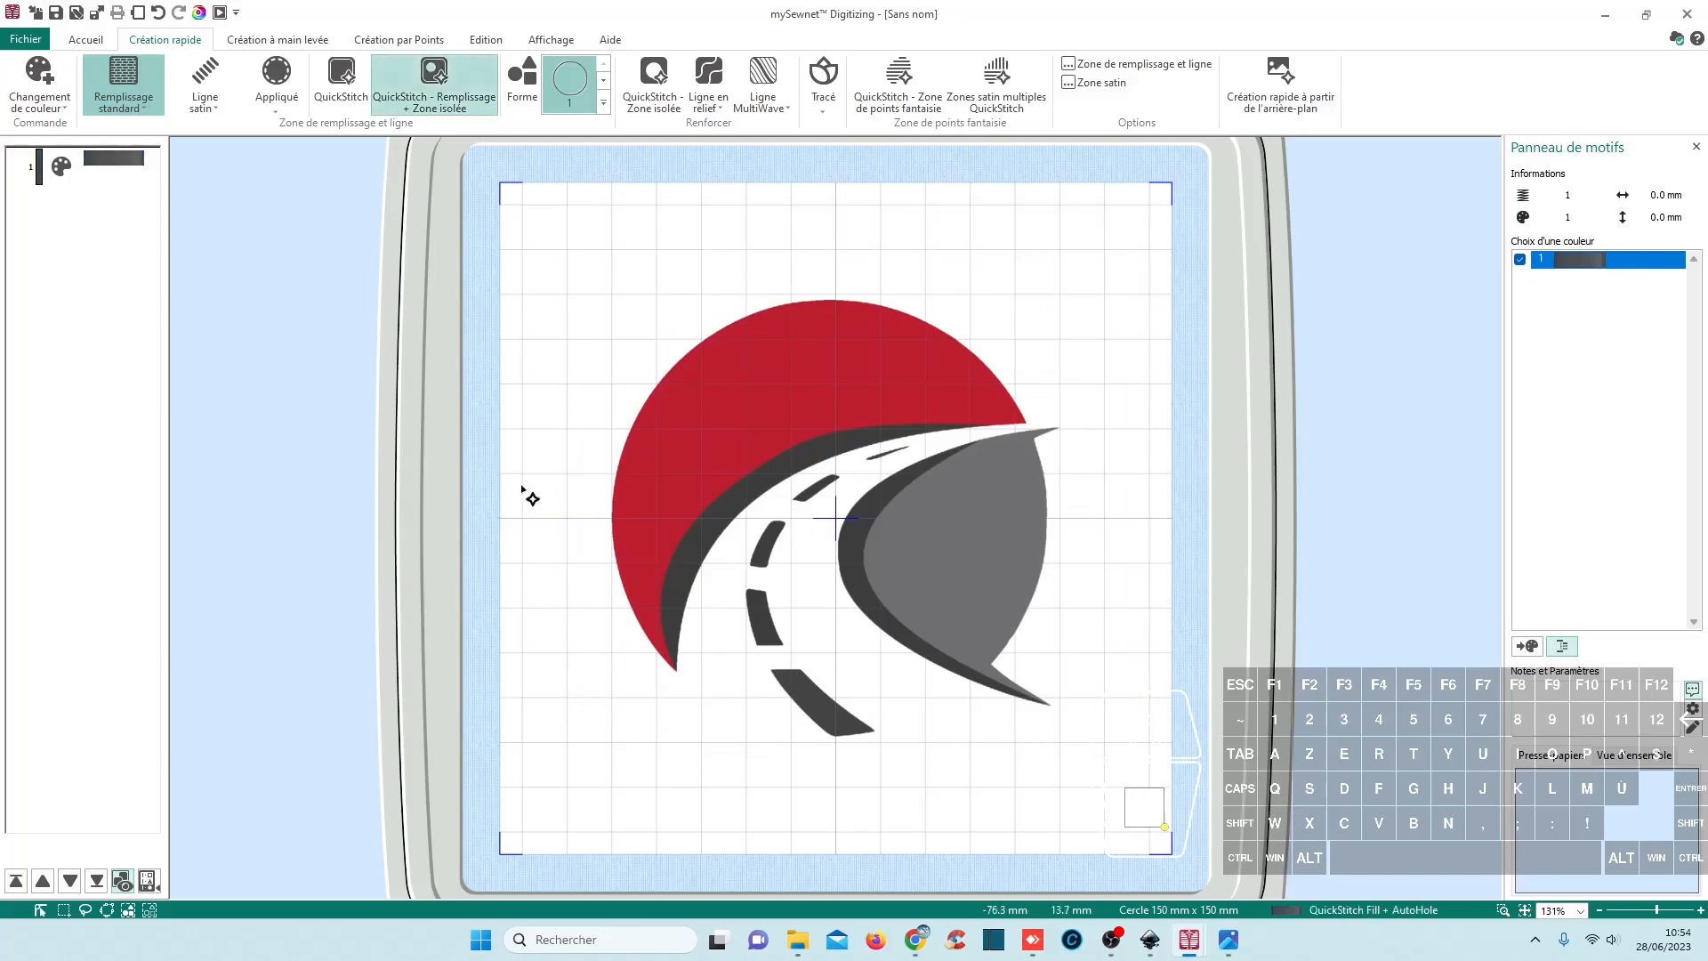
left_click(825, 722)
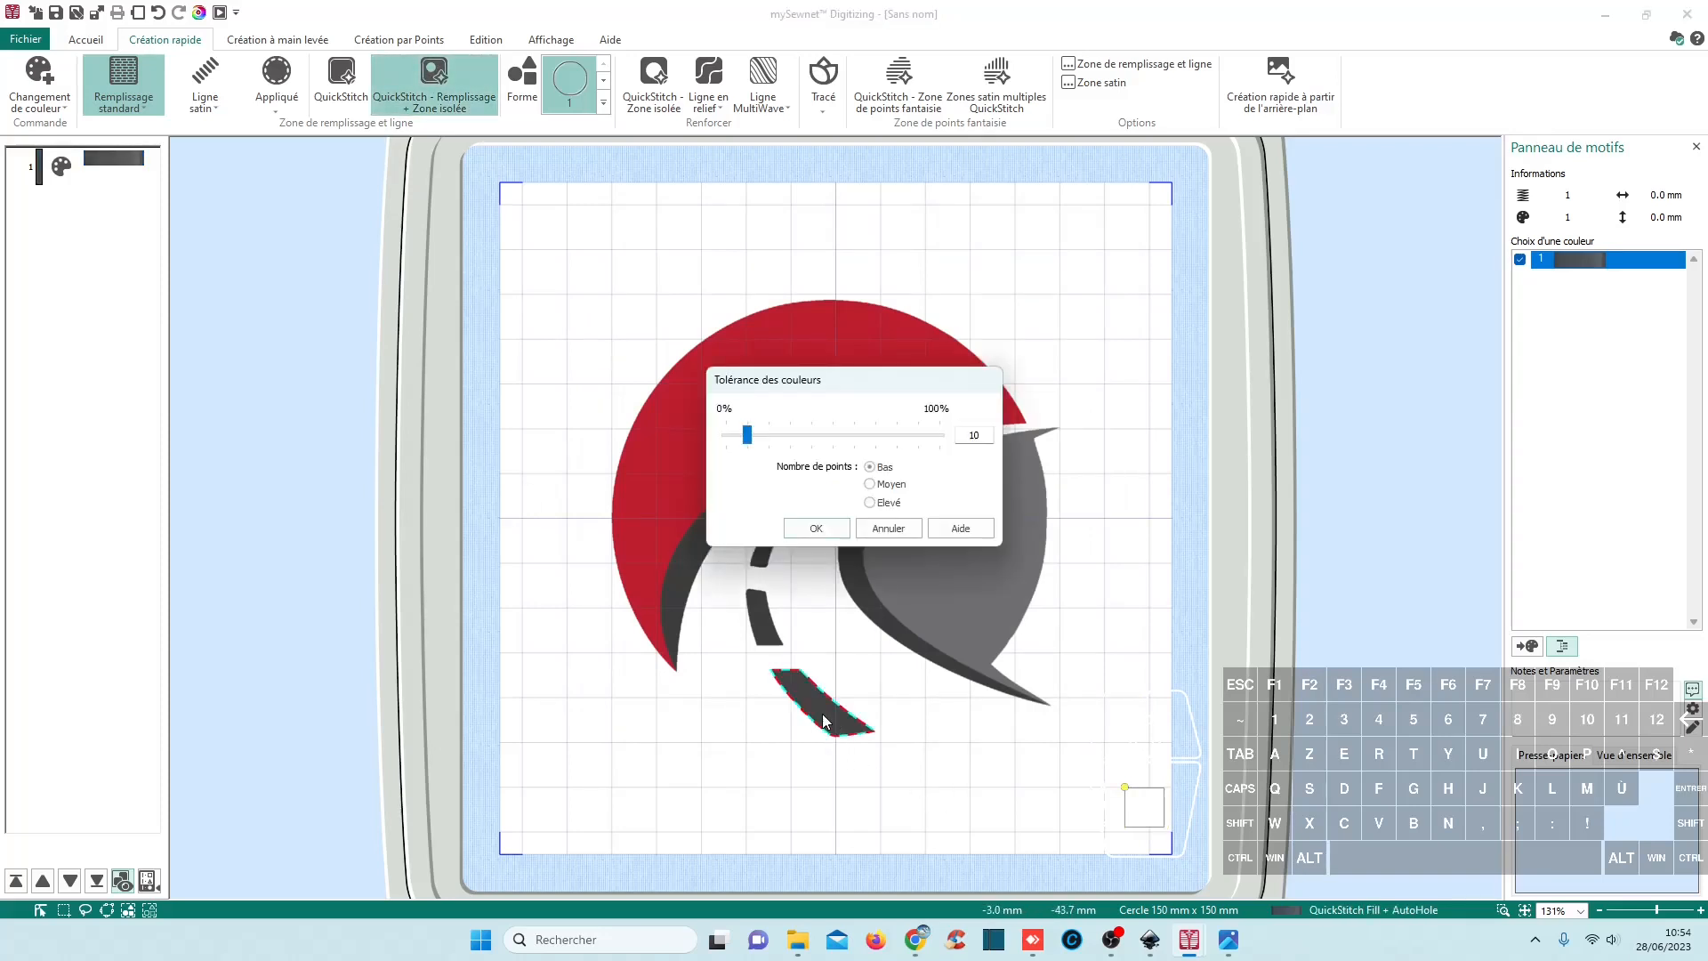
key("Return")
left_click(767, 623)
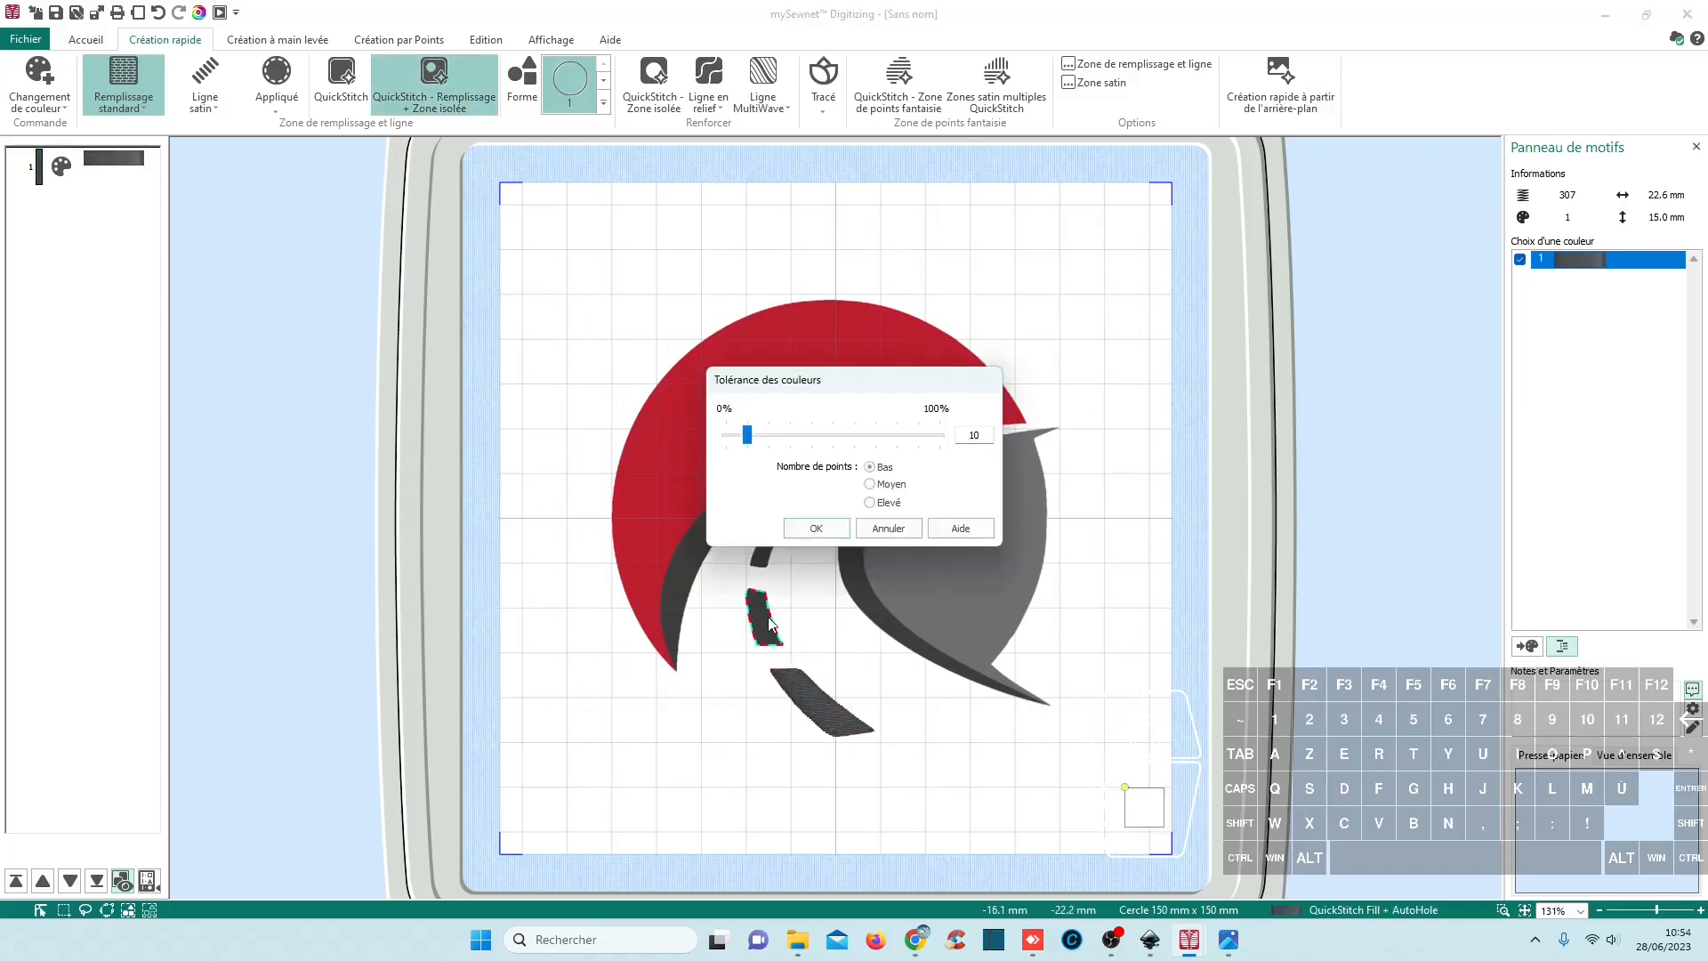
key("Return")
left_click(763, 555)
key("Return")
left_click(807, 495)
key("Return")
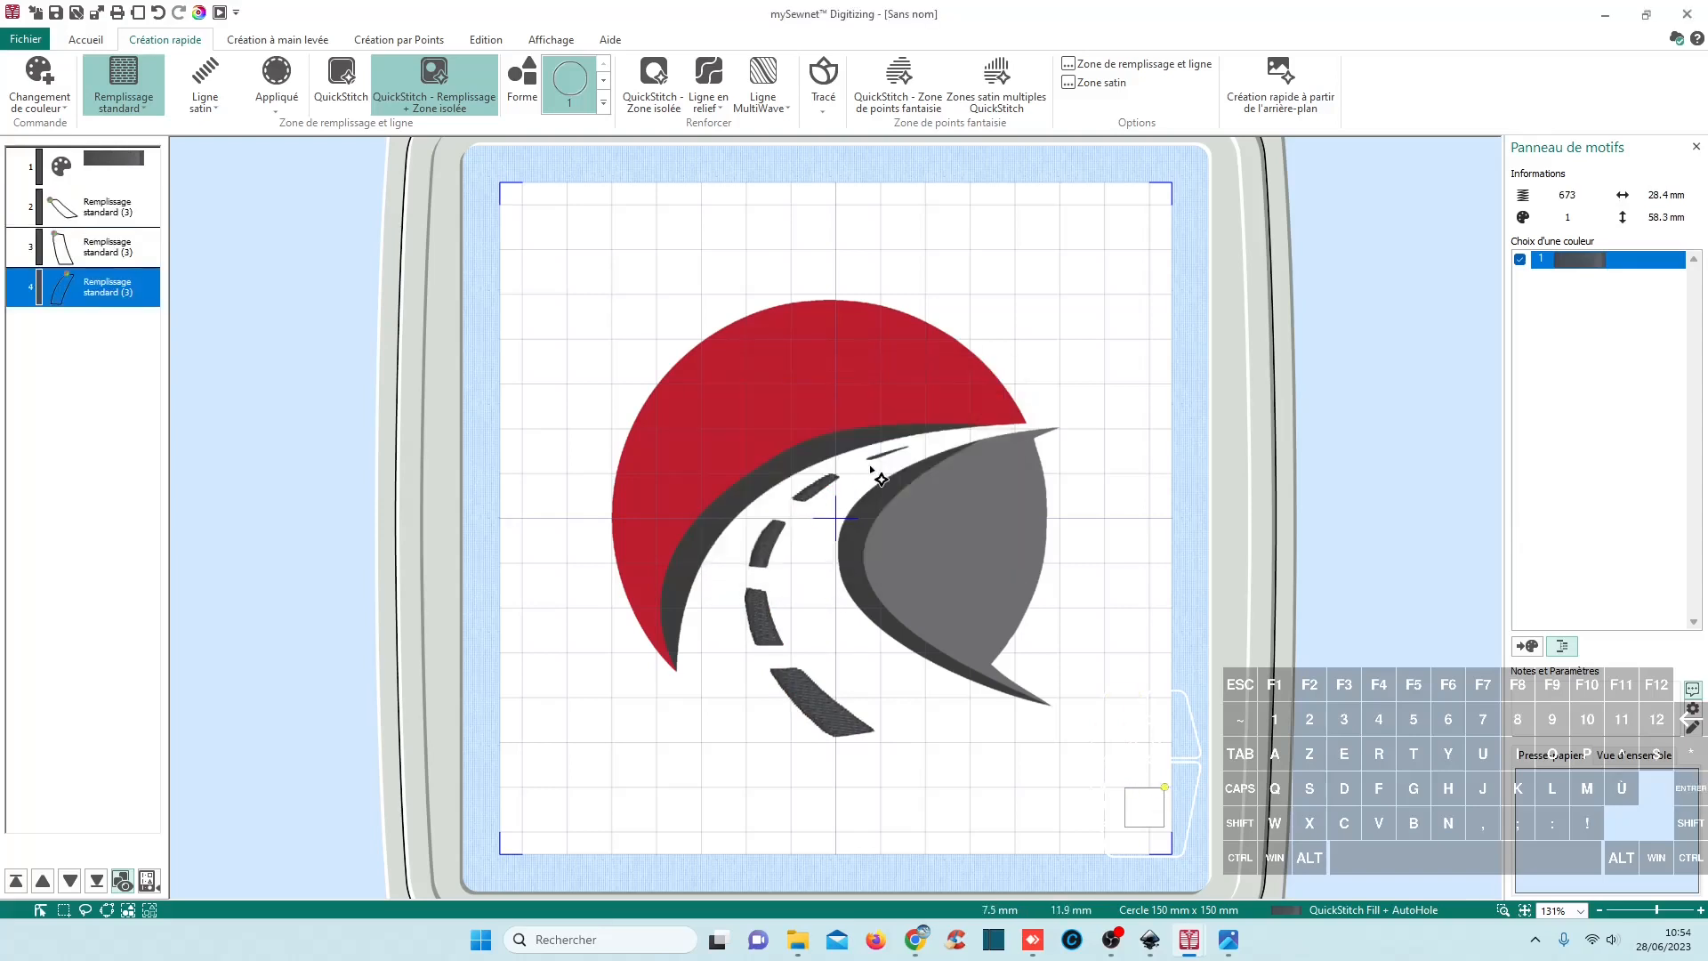
left_click(881, 459)
key("Return")
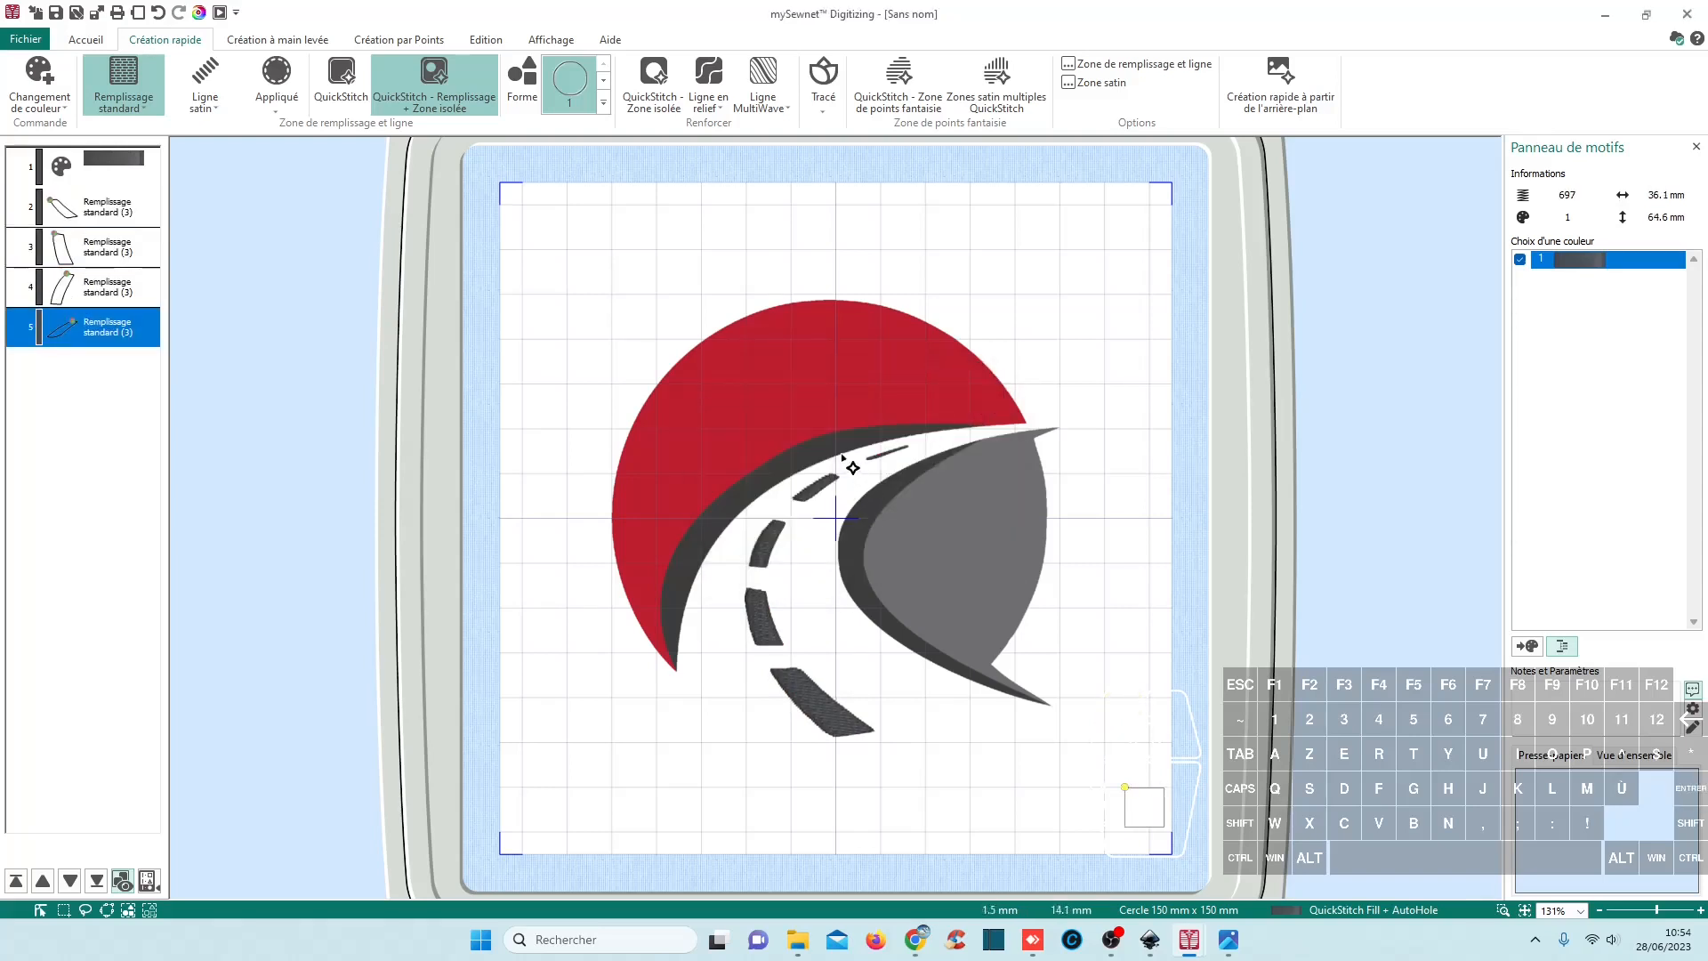
Step: Create QuickStitch fills with automatic holes on the two curved dark grey road edges
left_click(837, 451)
key("Return")
left_click(878, 496)
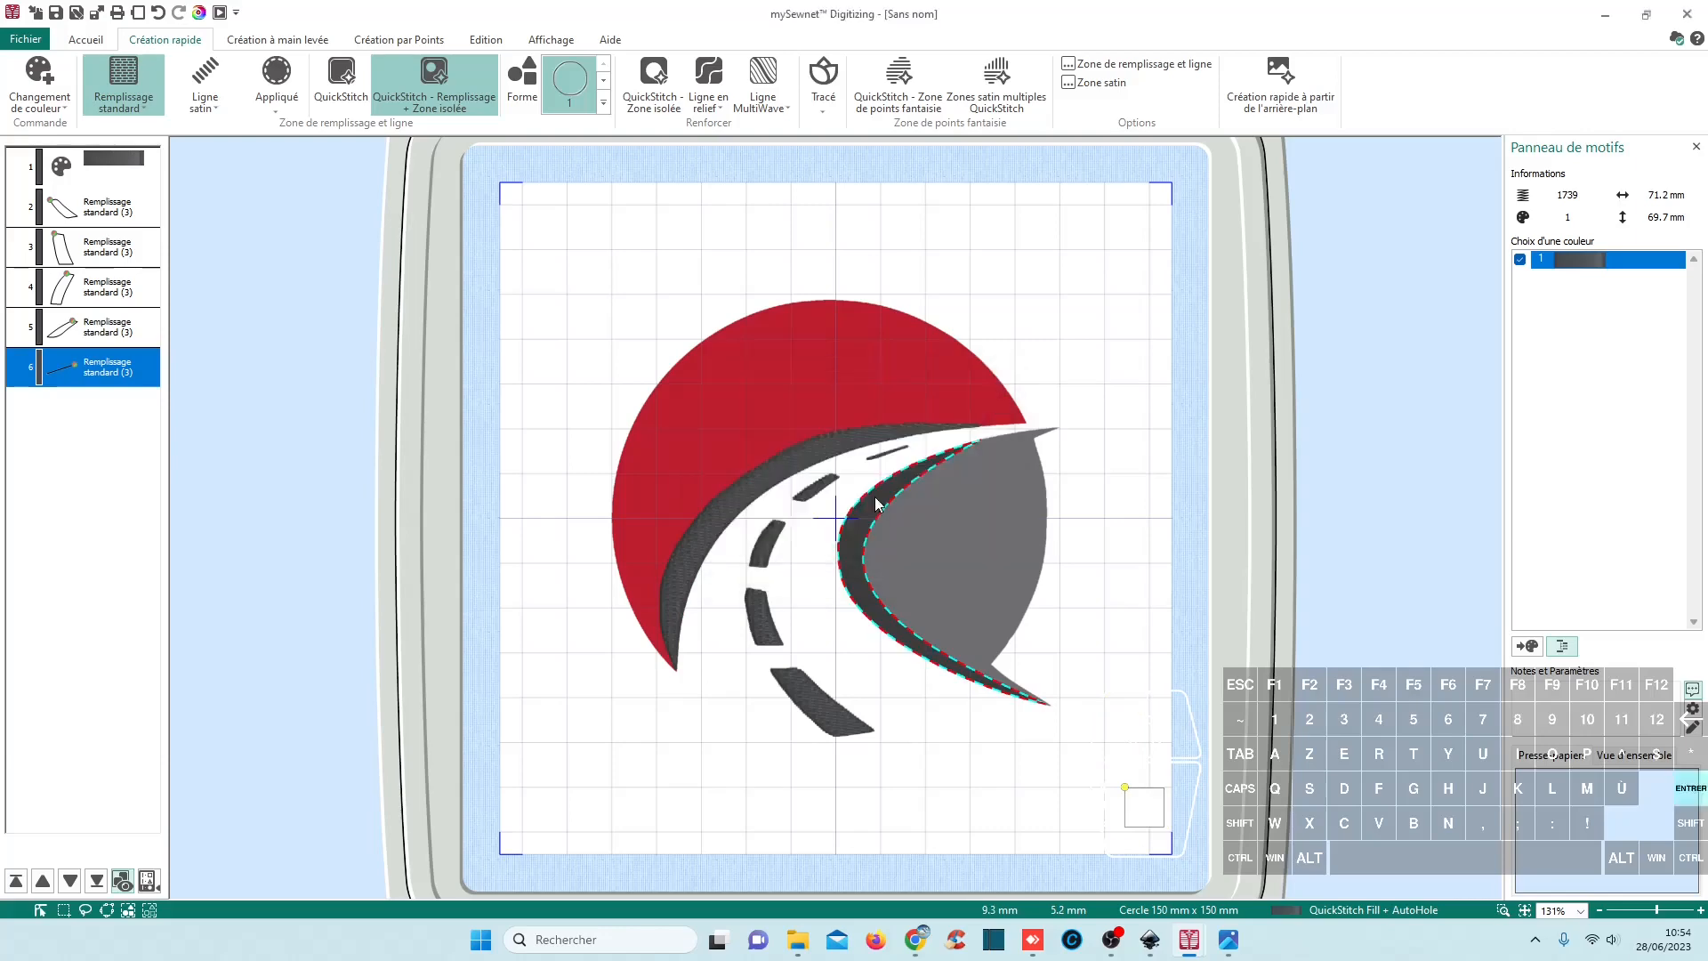
Step: Pick the lighter grey as thread colour 2484 Silvery Gray and fill the lighter grey area using QuickStitch with automatic holes, colour tolerance 10
left_click(39, 113)
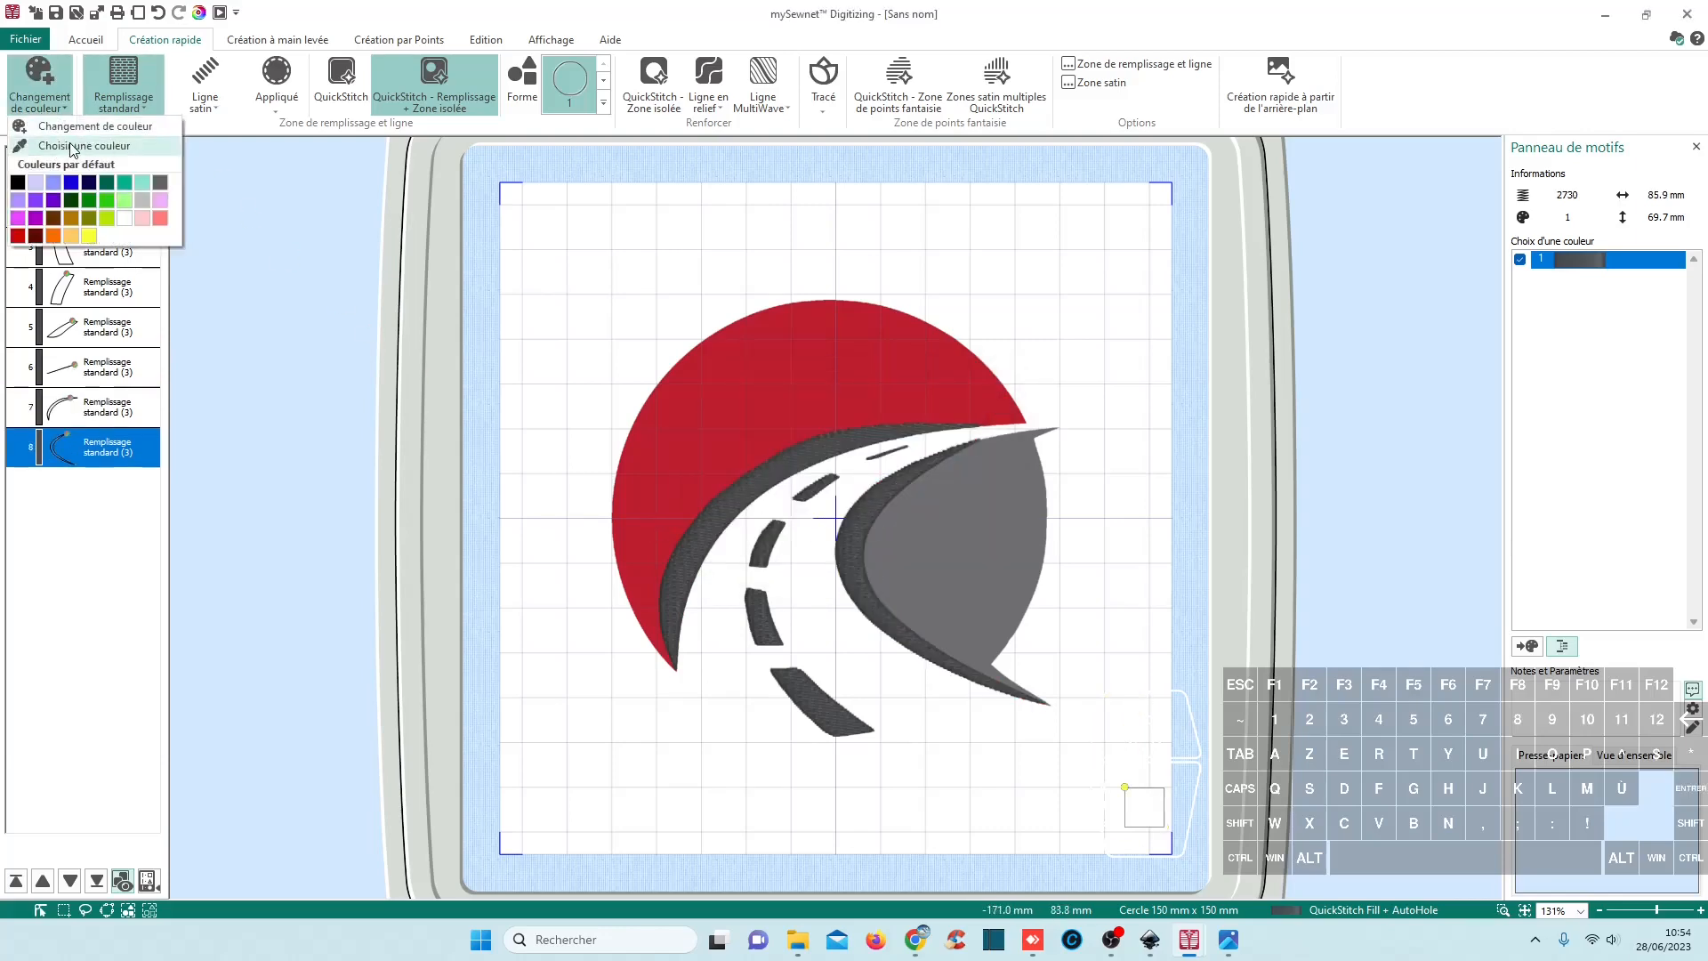
left_click(64, 145)
left_click(996, 571)
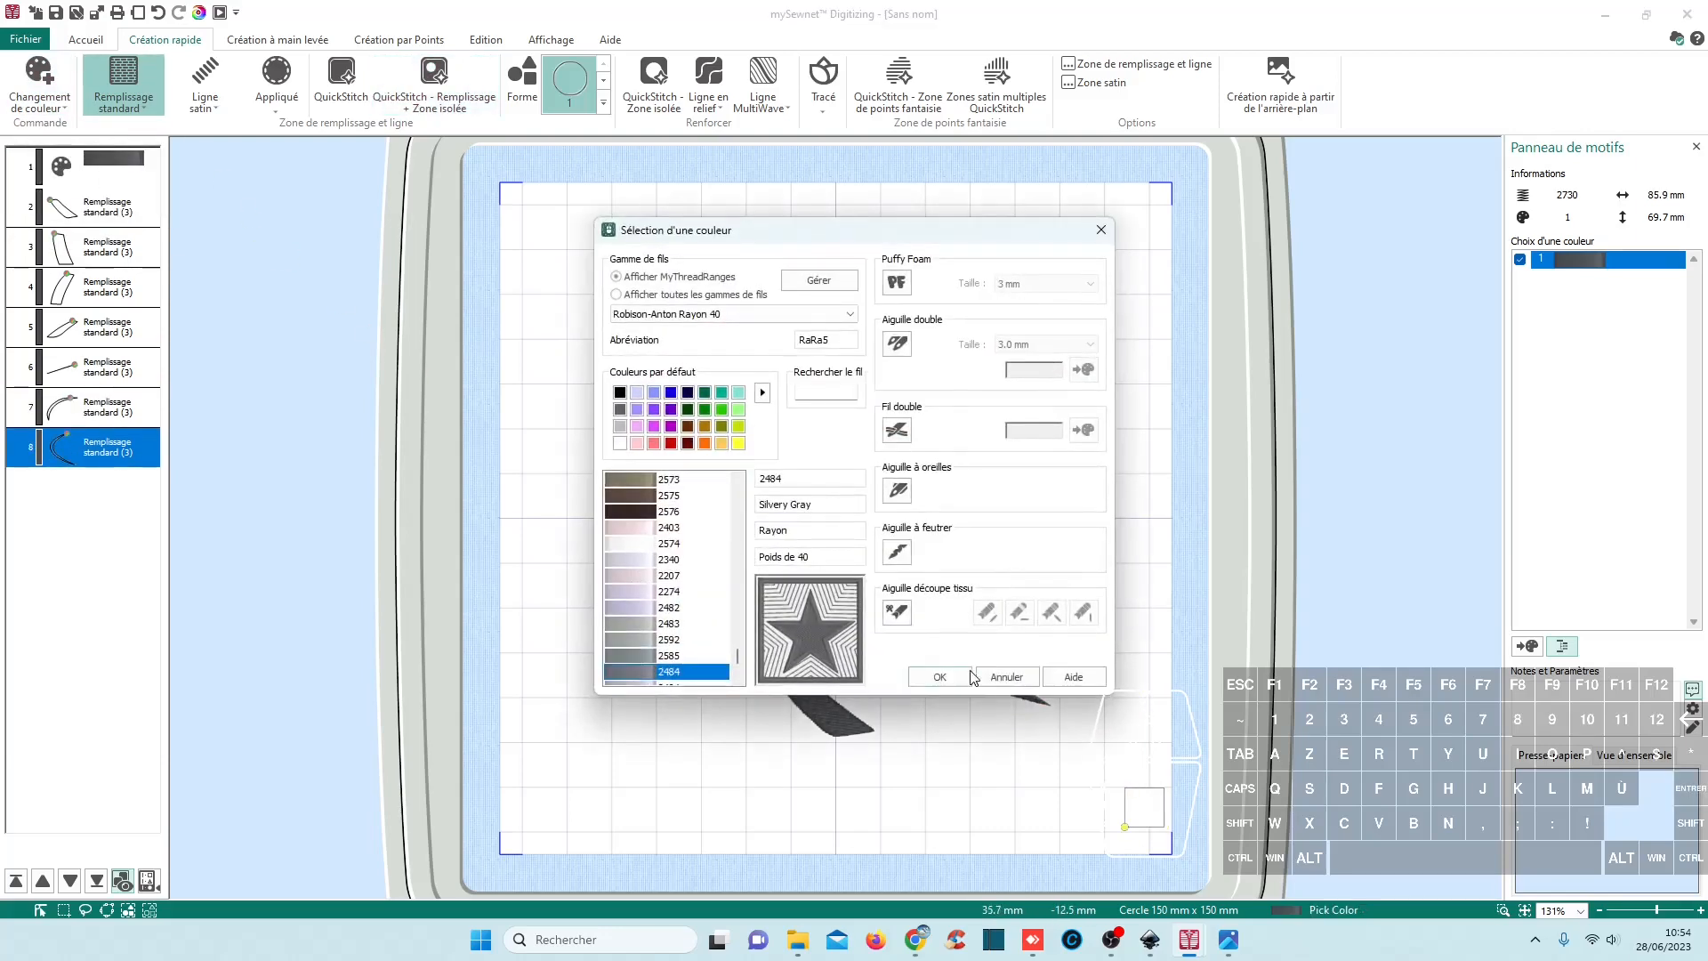
left_click(934, 676)
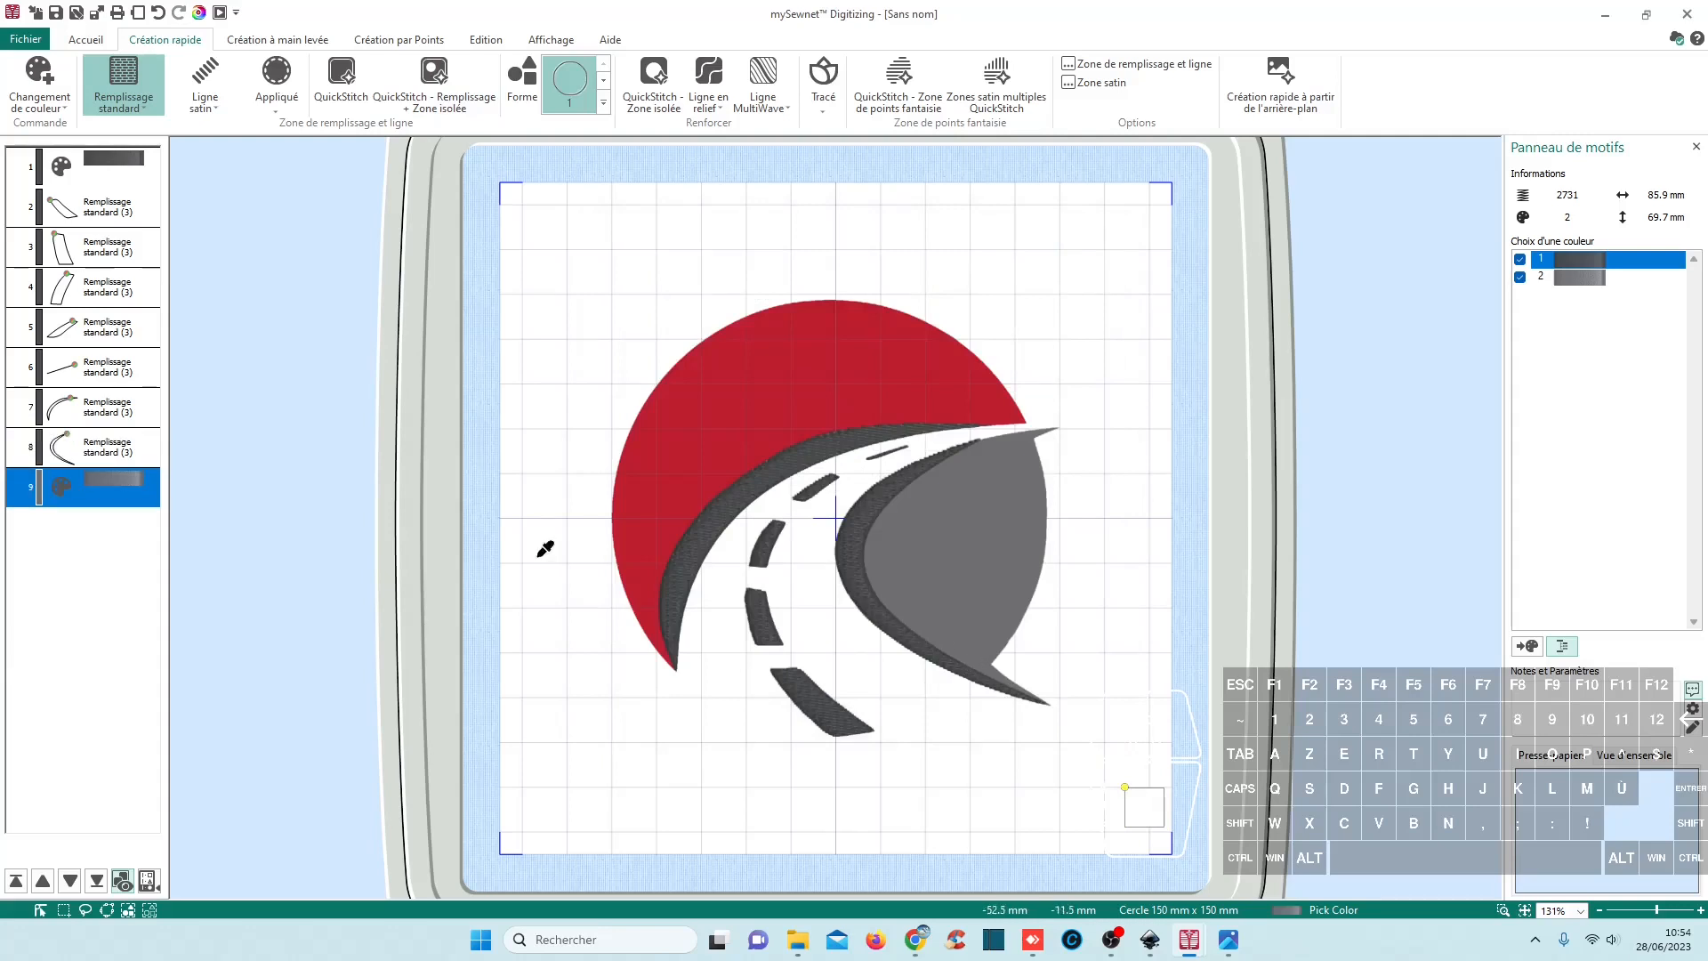
left_click(434, 82)
left_click(907, 523)
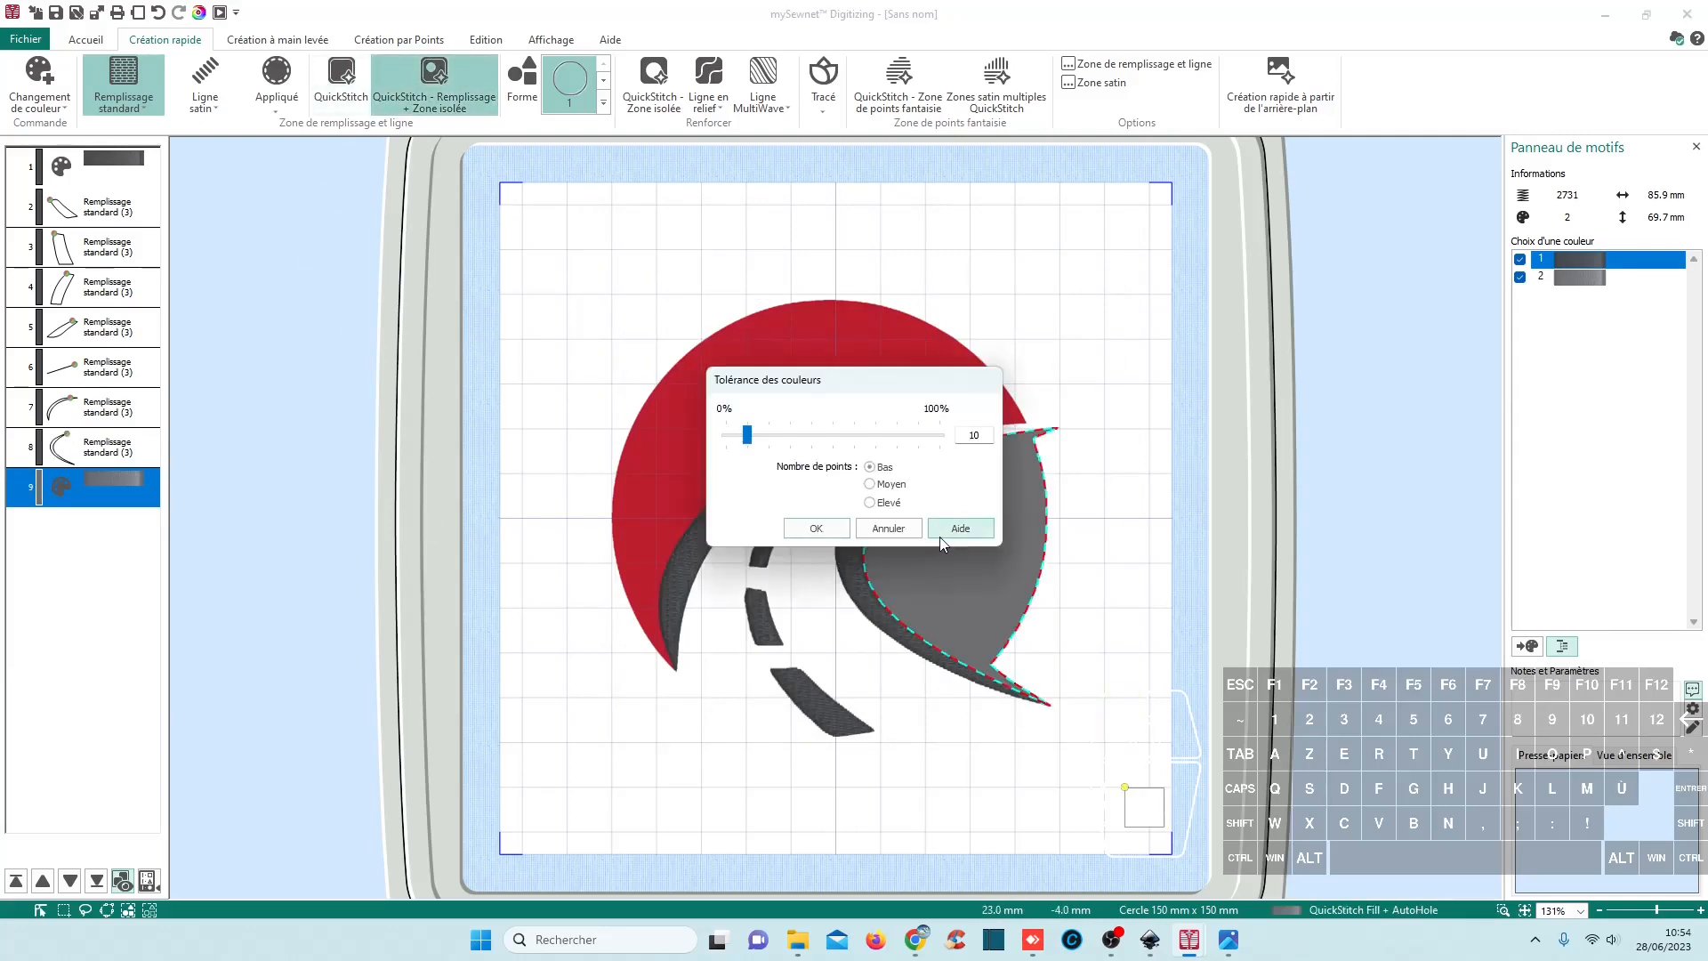
key("Return")
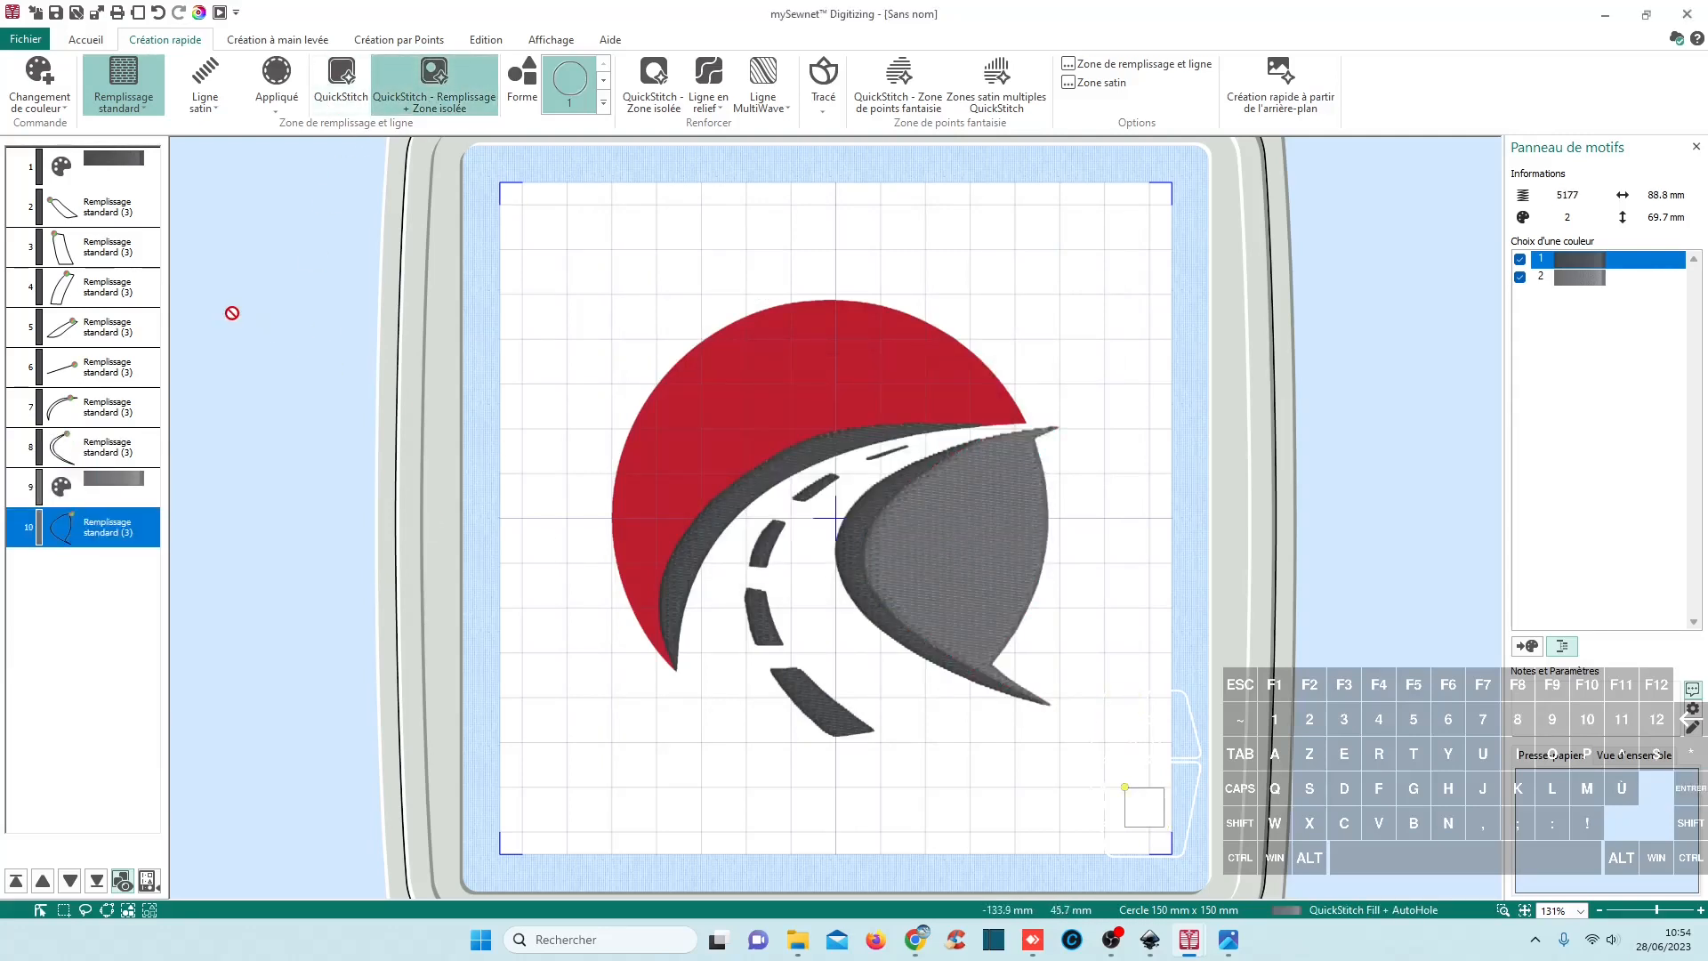
Step: Pick the logo's red as the next thread colour and activate the QuickStitch fill with automatic holes
left_click(31, 105)
left_click(44, 140)
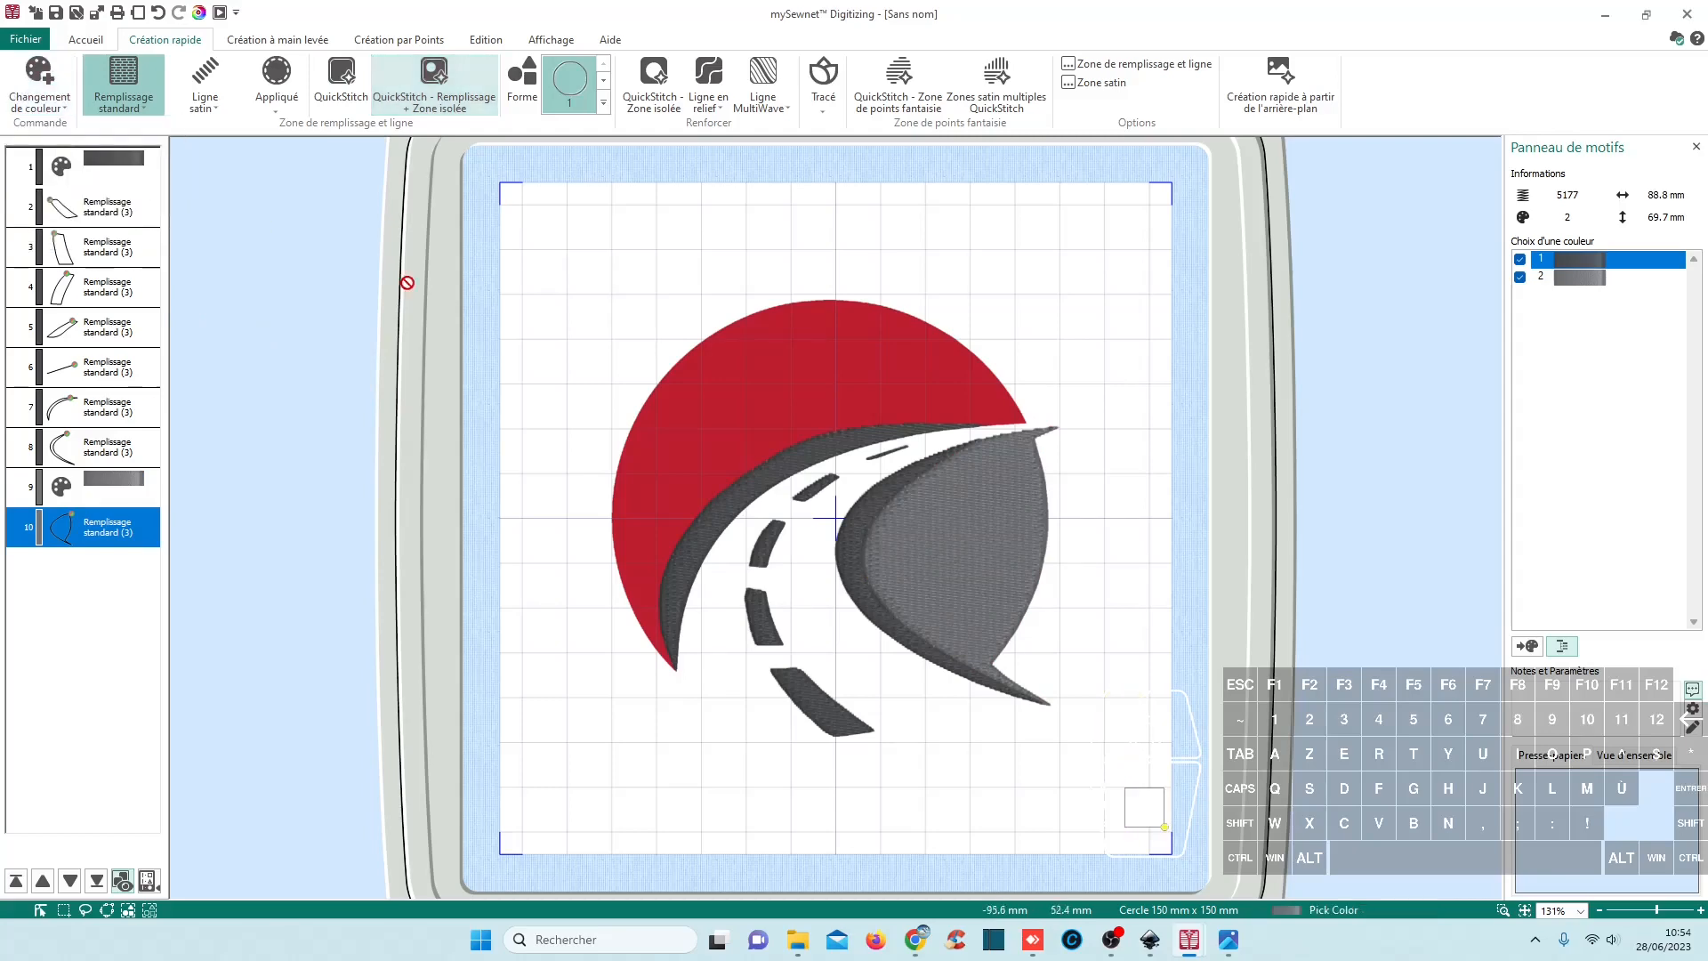
left_click(739, 432)
left_click(941, 674)
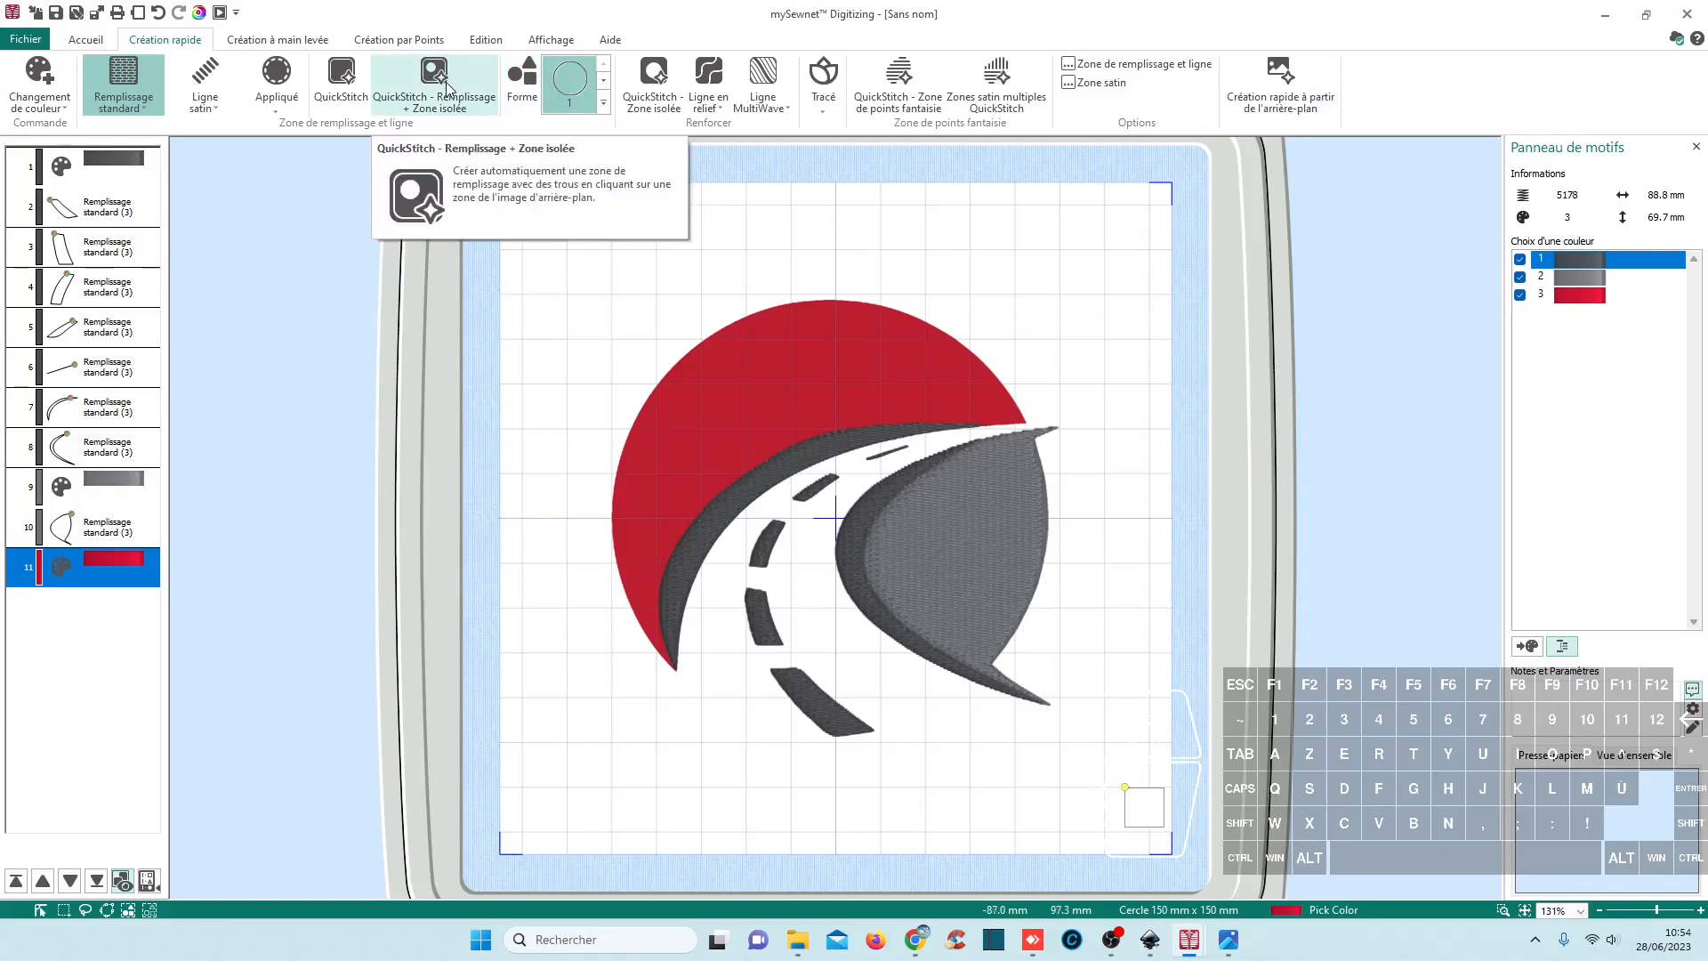
left_click(443, 89)
left_click(792, 389)
left_click(812, 525)
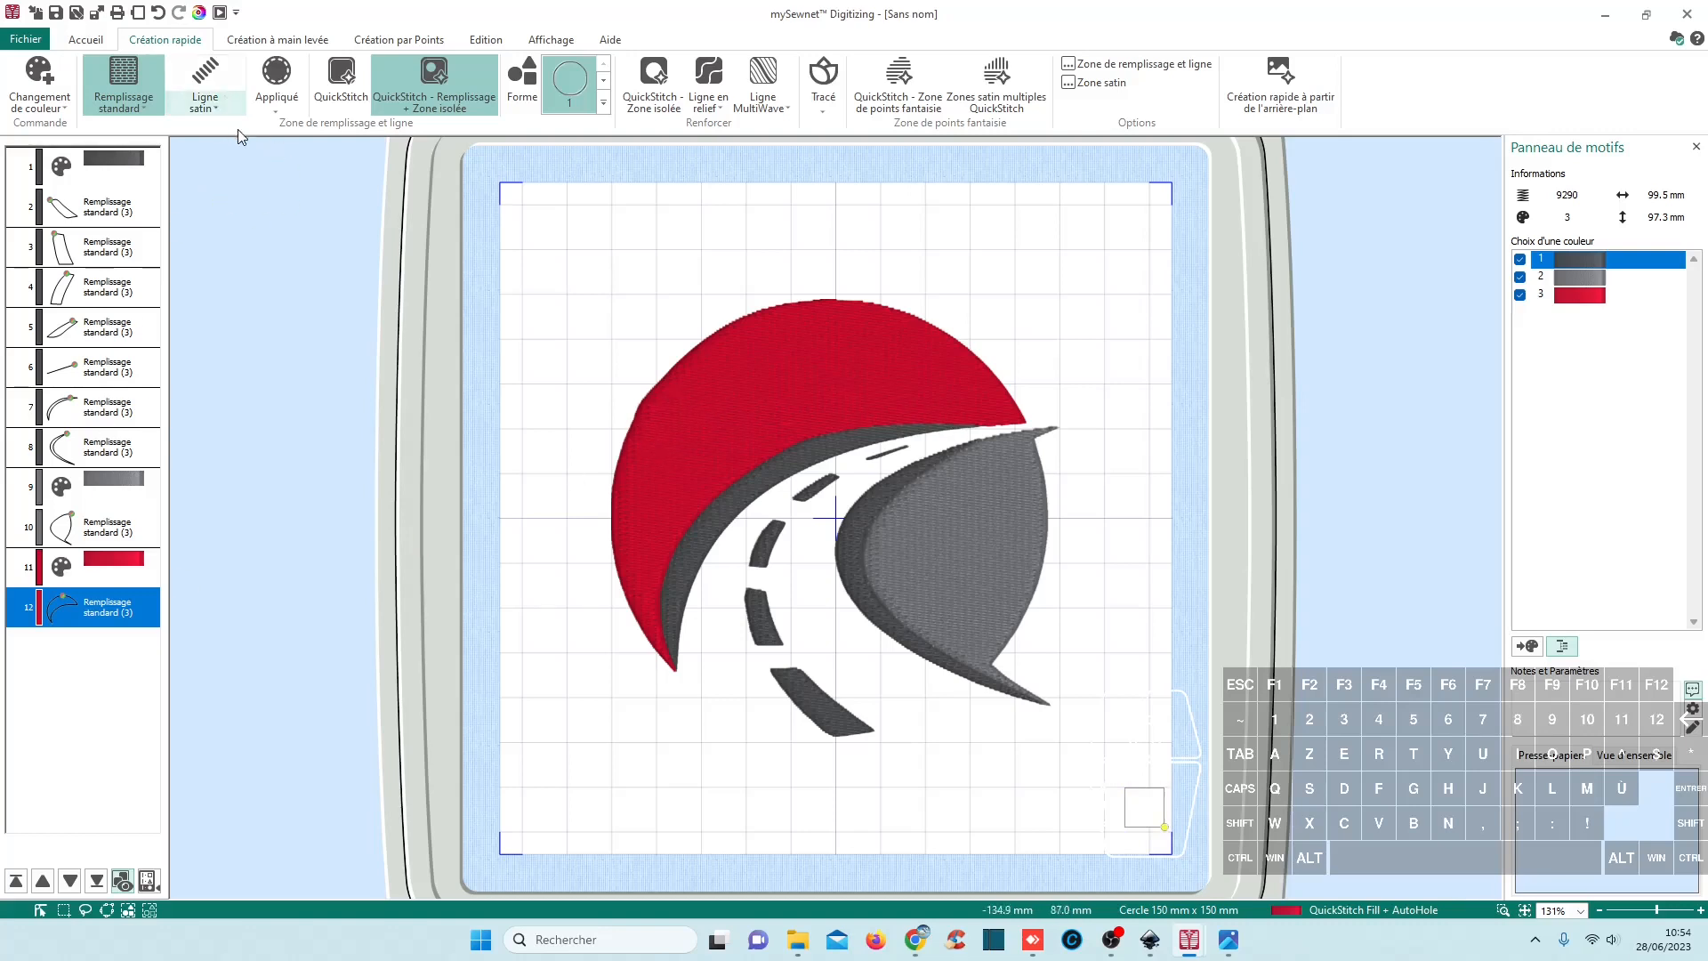
left_click(159, 12)
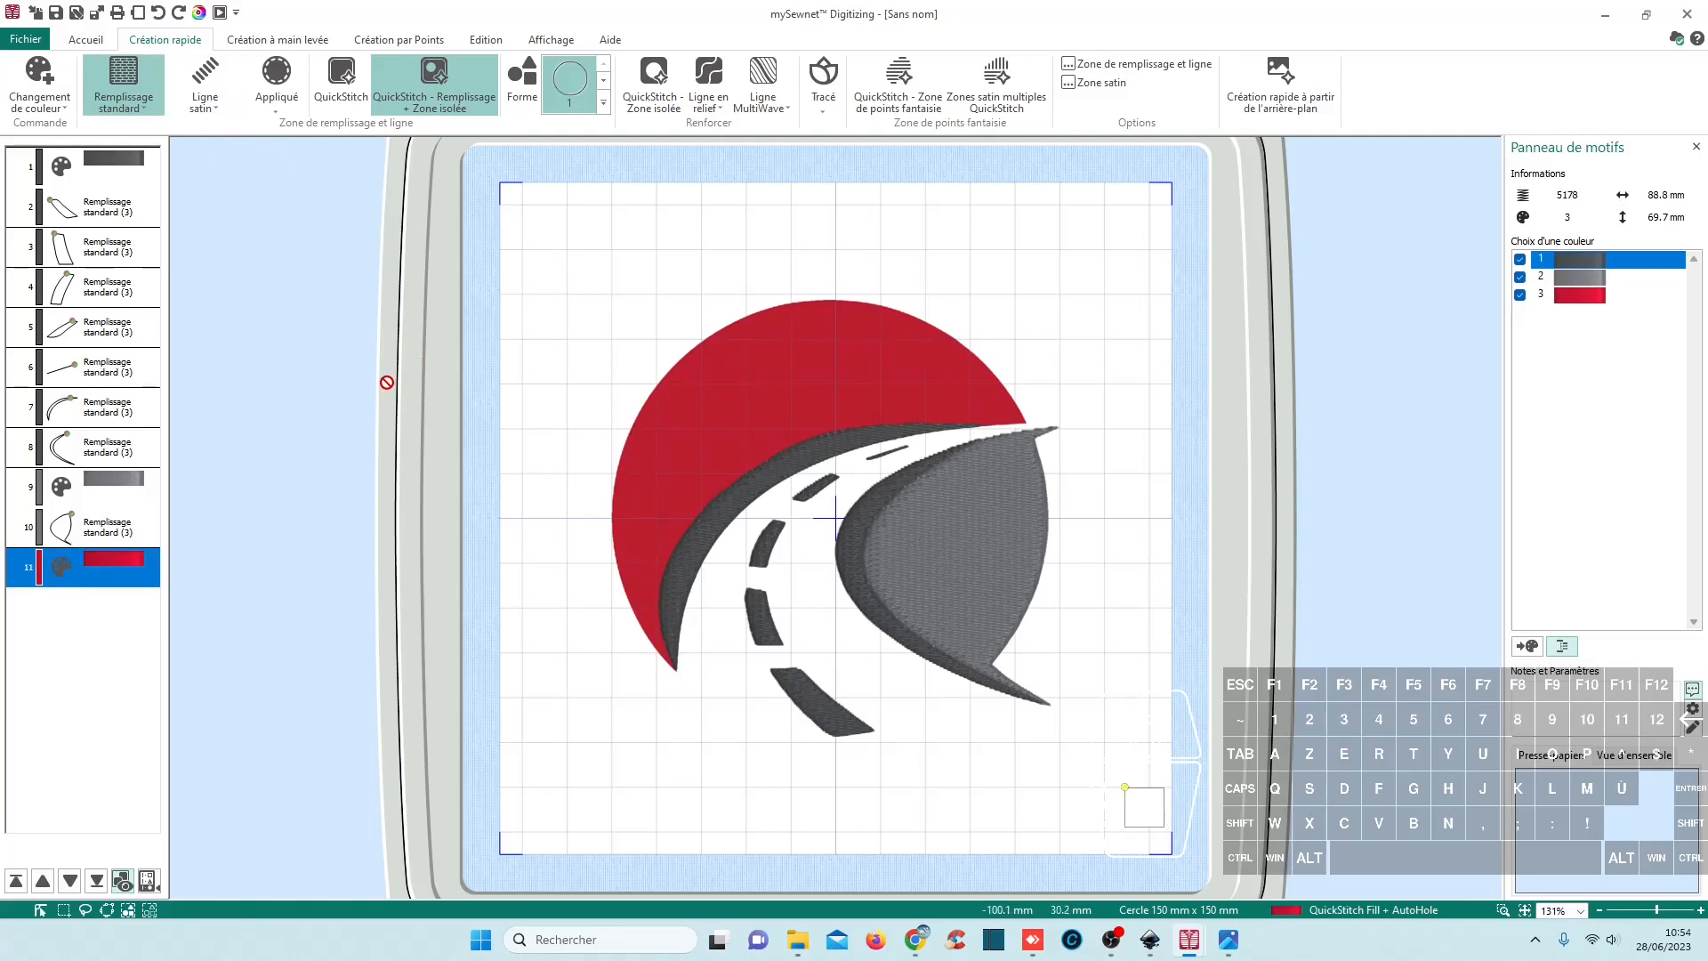
Step: Create the QuickStitch fill with automatic holes on the red area, with colour tolerance 10 and a low number of points
left_click(770, 425)
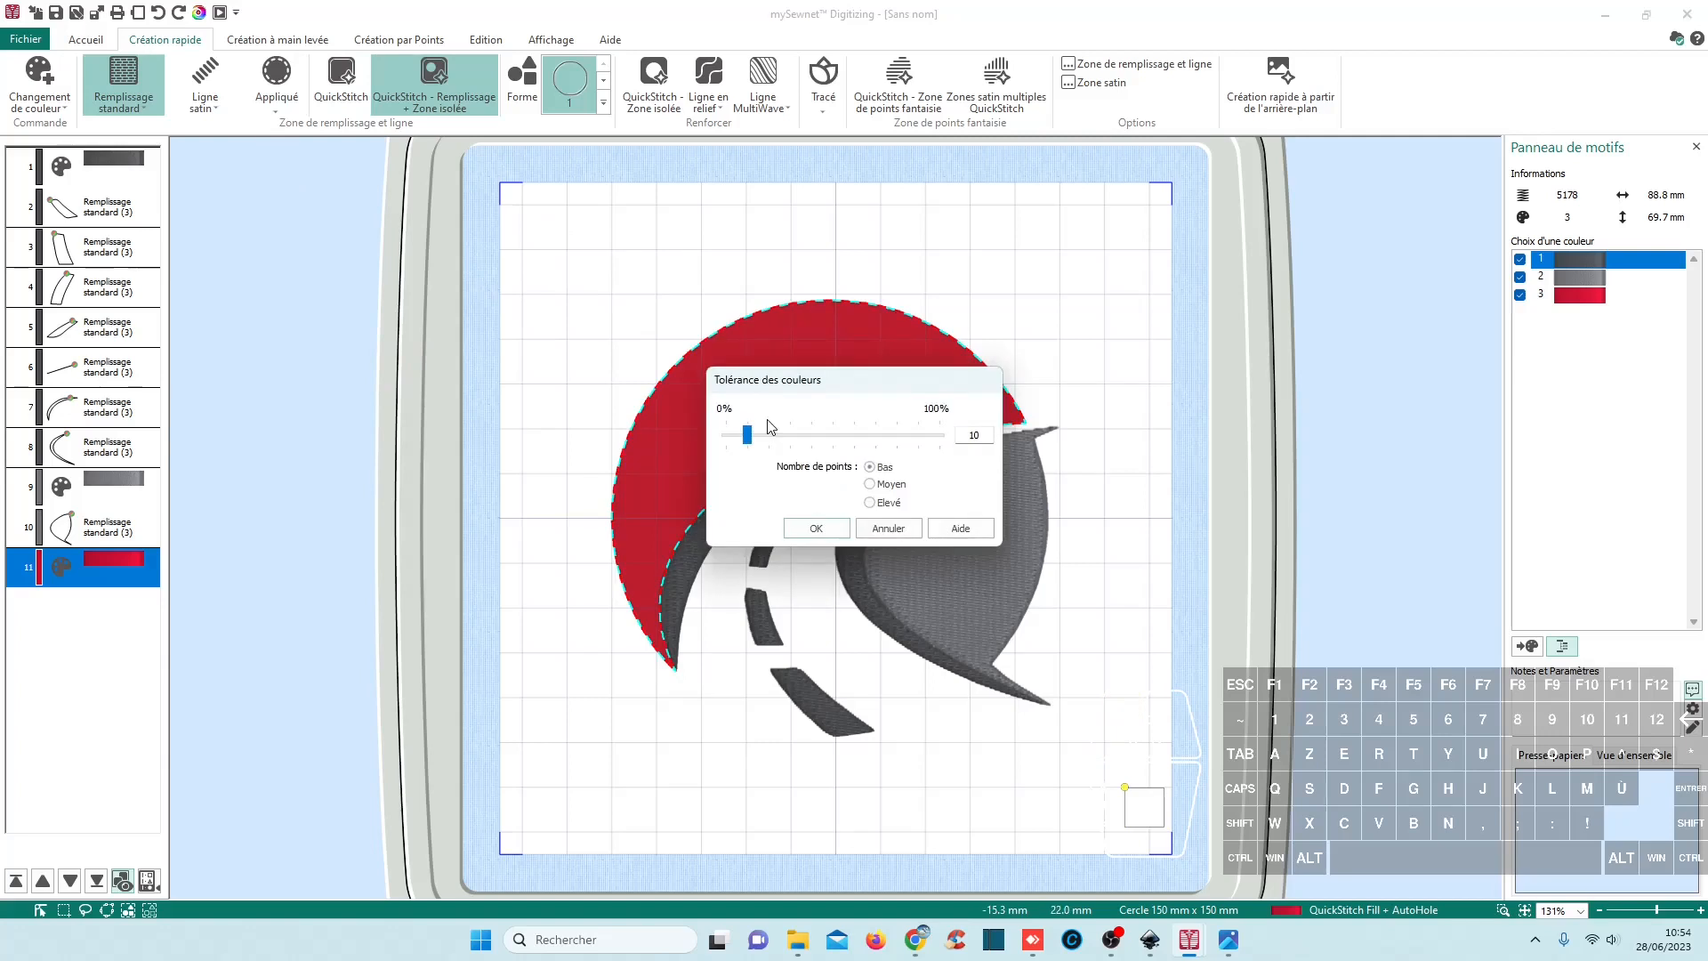
key("Return")
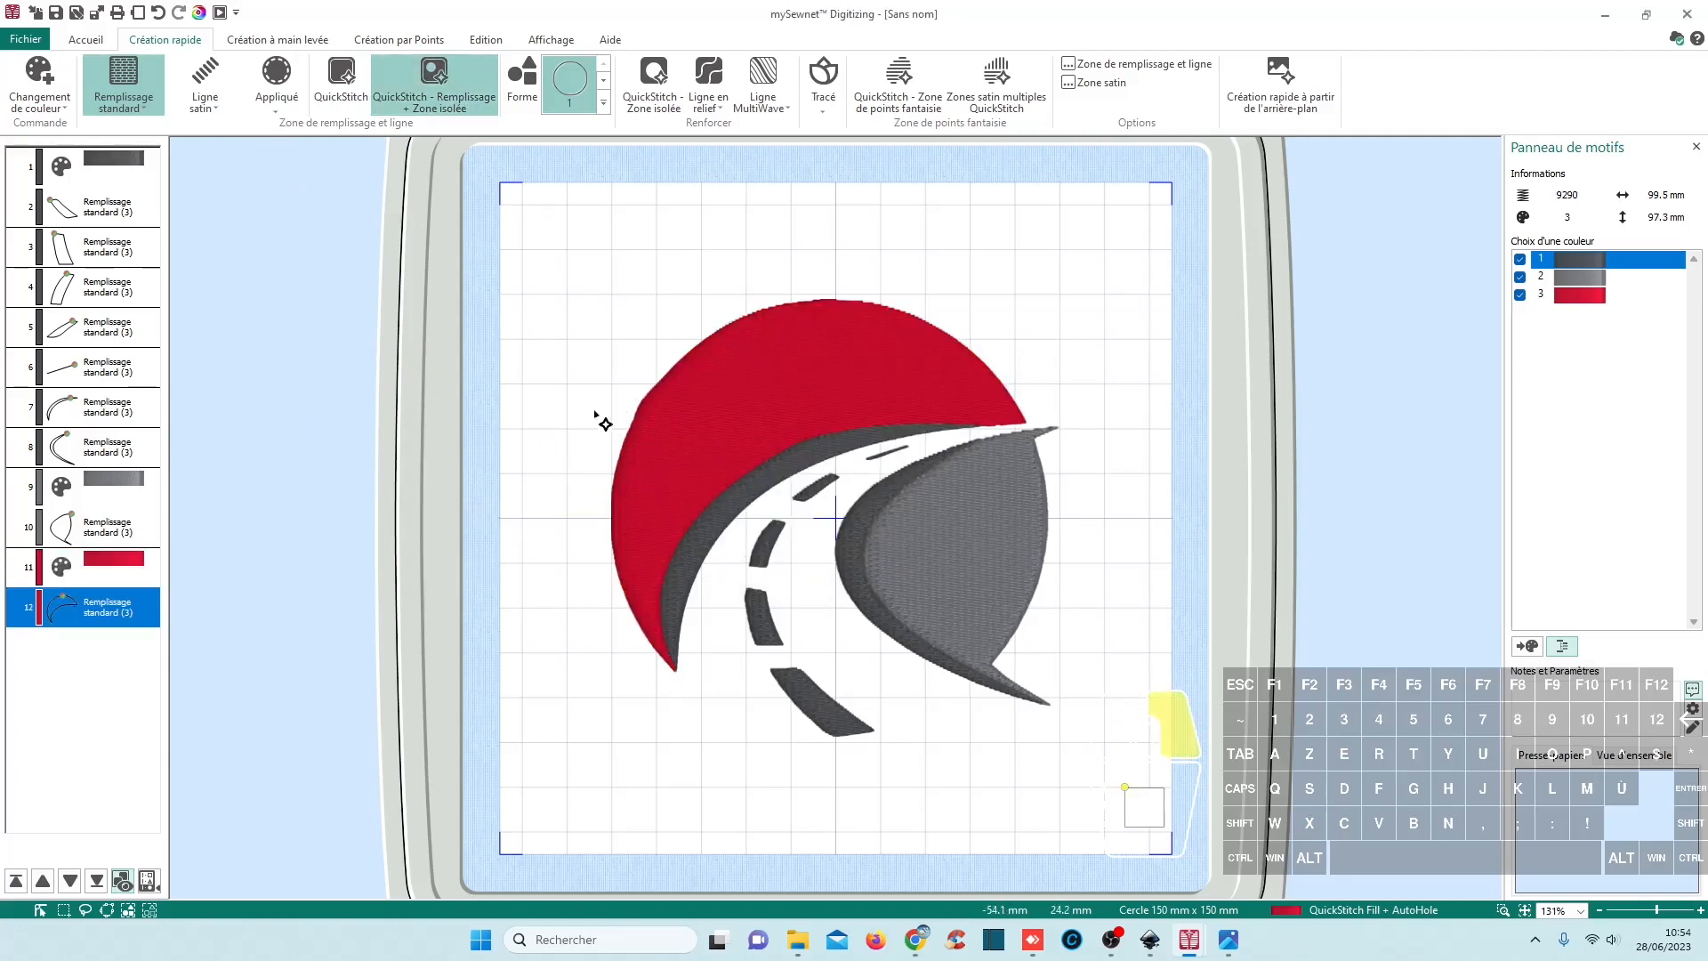
Step: Leave the QuickStitch fill and reposition the outline node on the red area's upper-left edge to round out the curve
key("Escape")
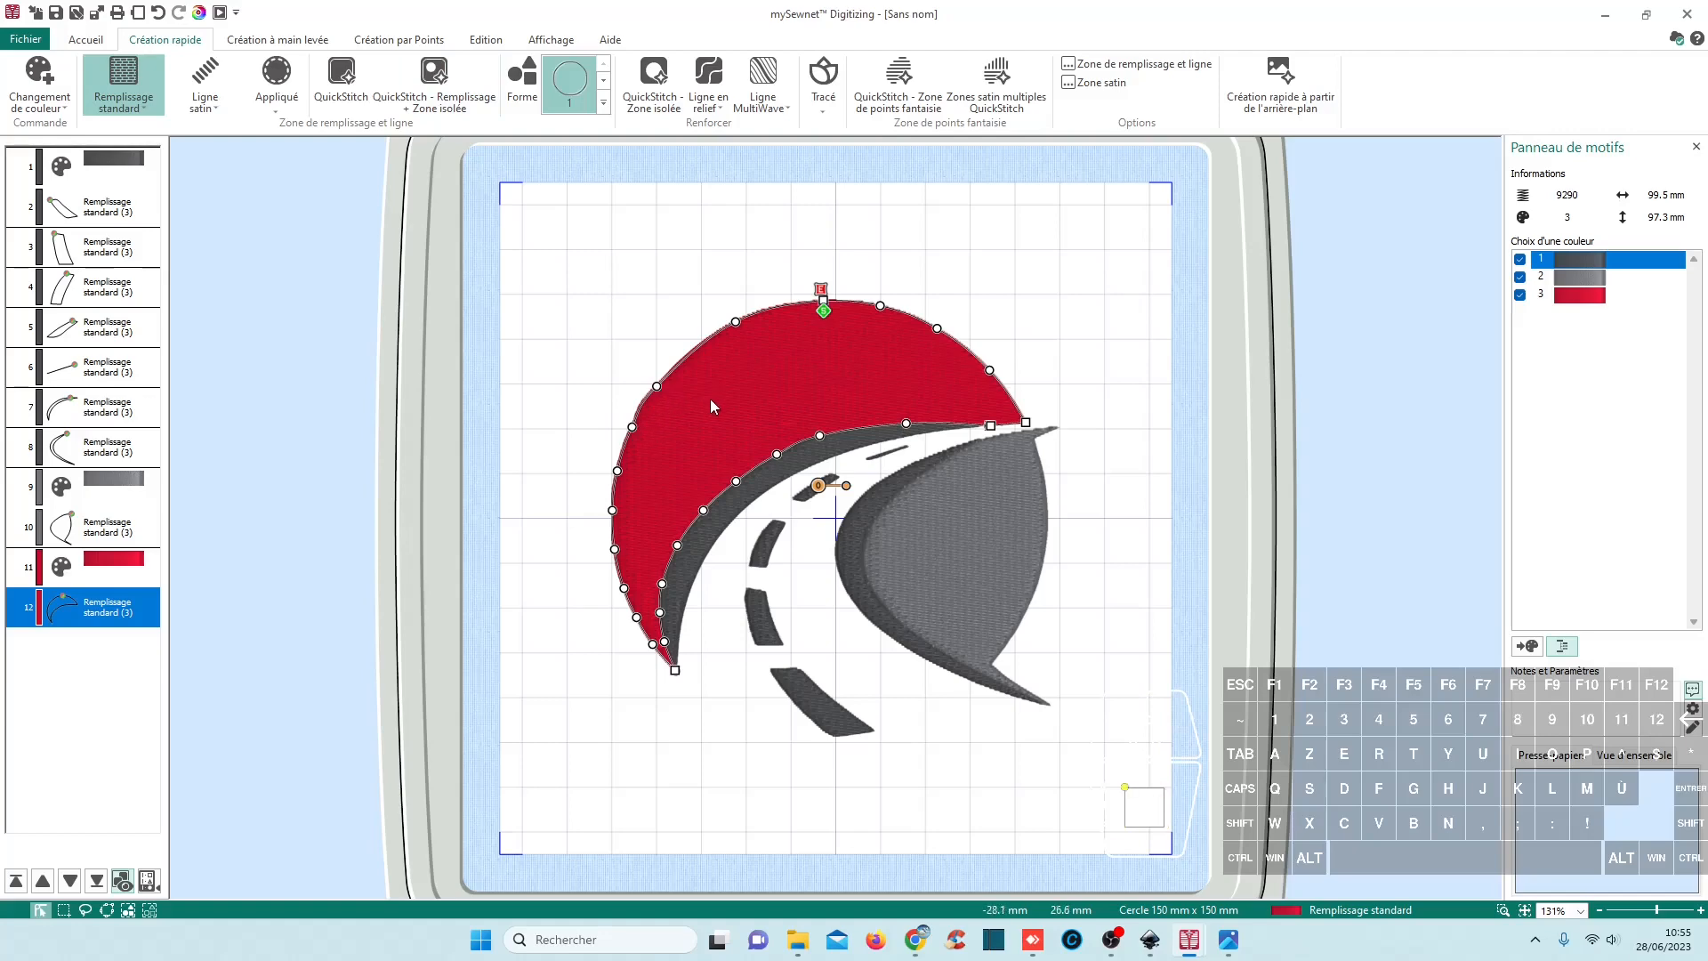
scroll(692, 388, "up", 3)
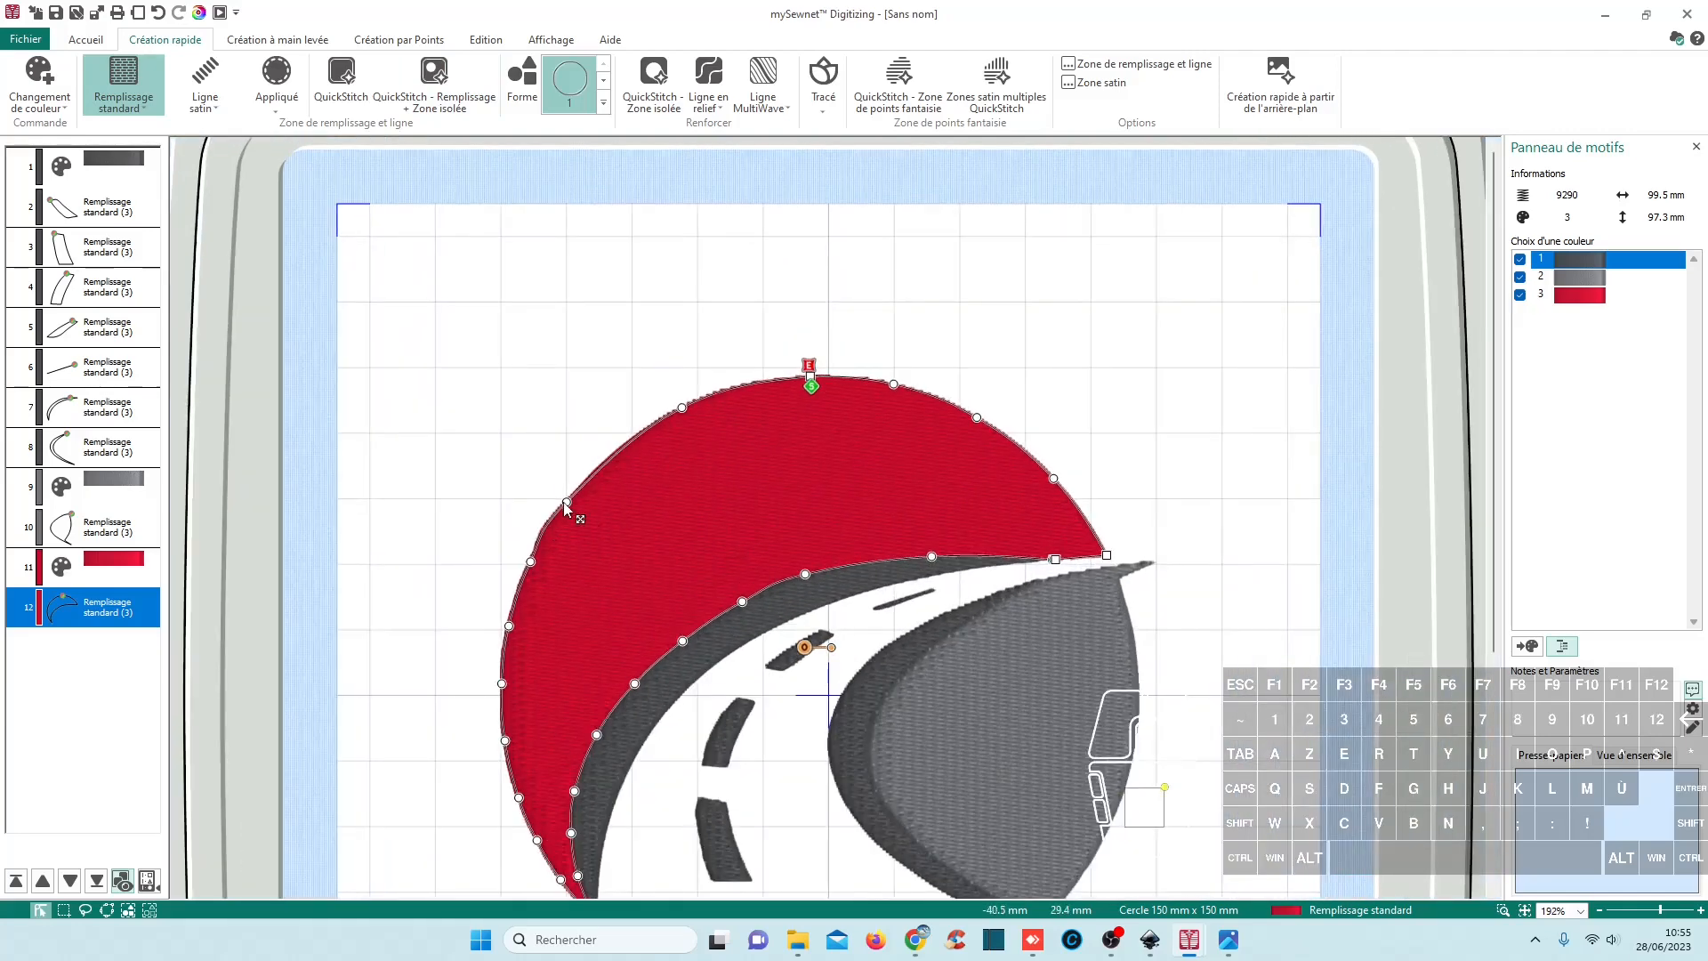
left_click_drag(566, 503, 593, 473)
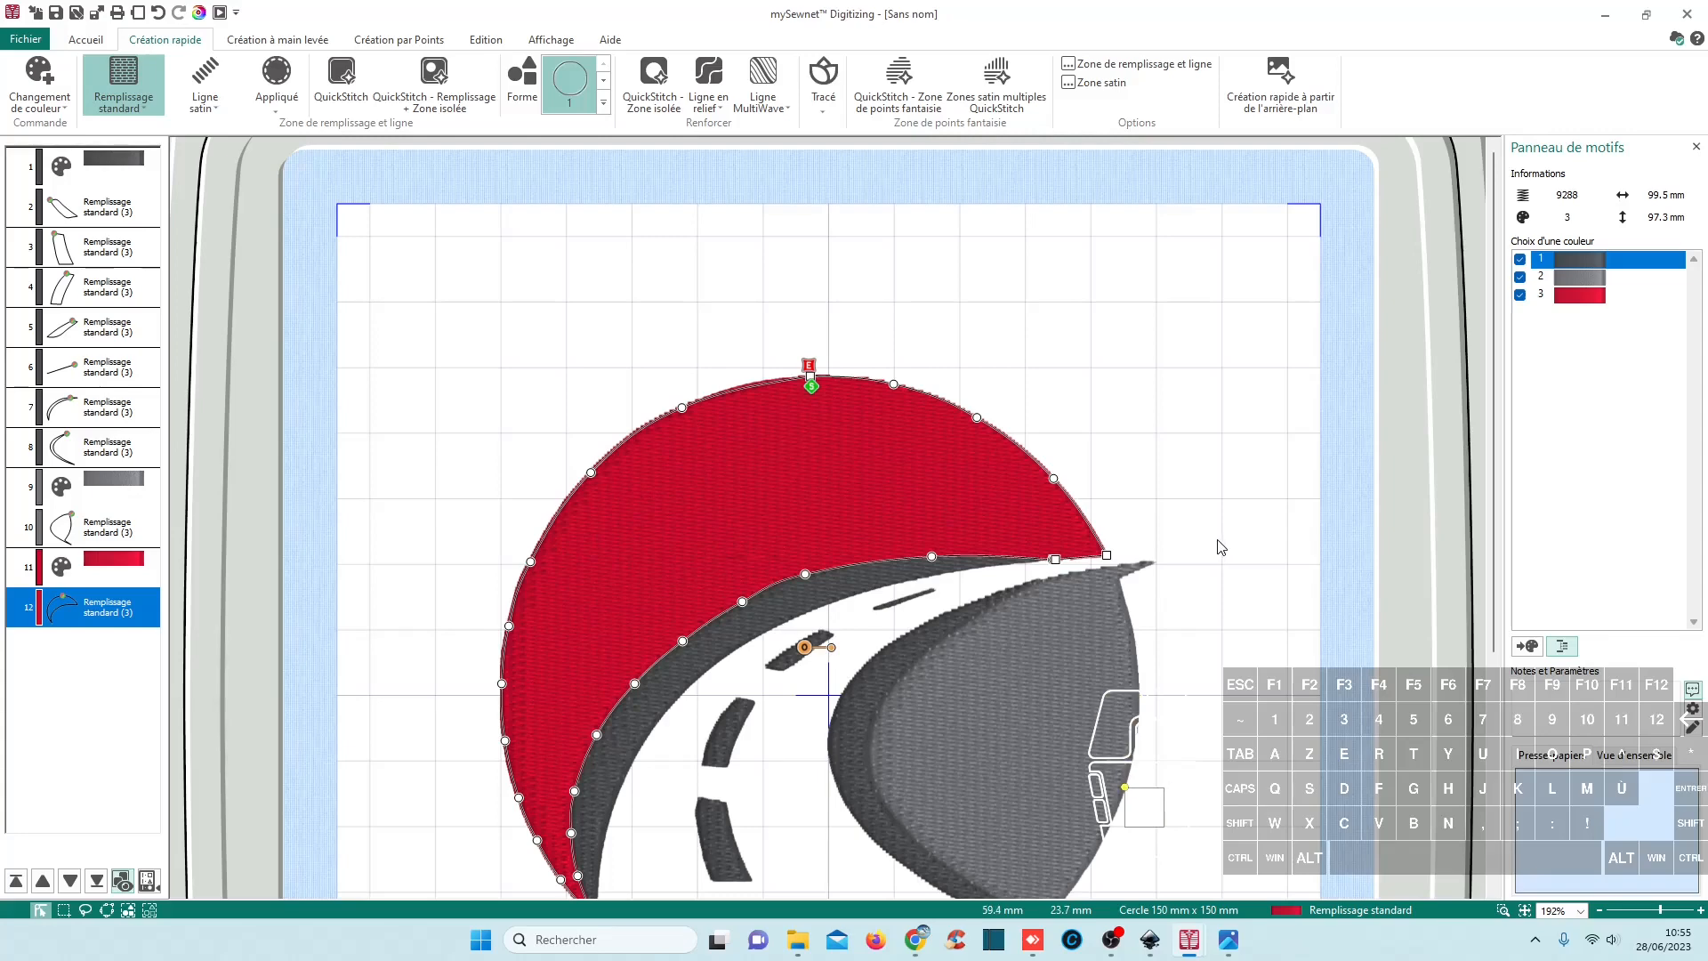
scroll(1202, 615, "down", 3)
scroll(1202, 616, "down", 1, "ctrl")
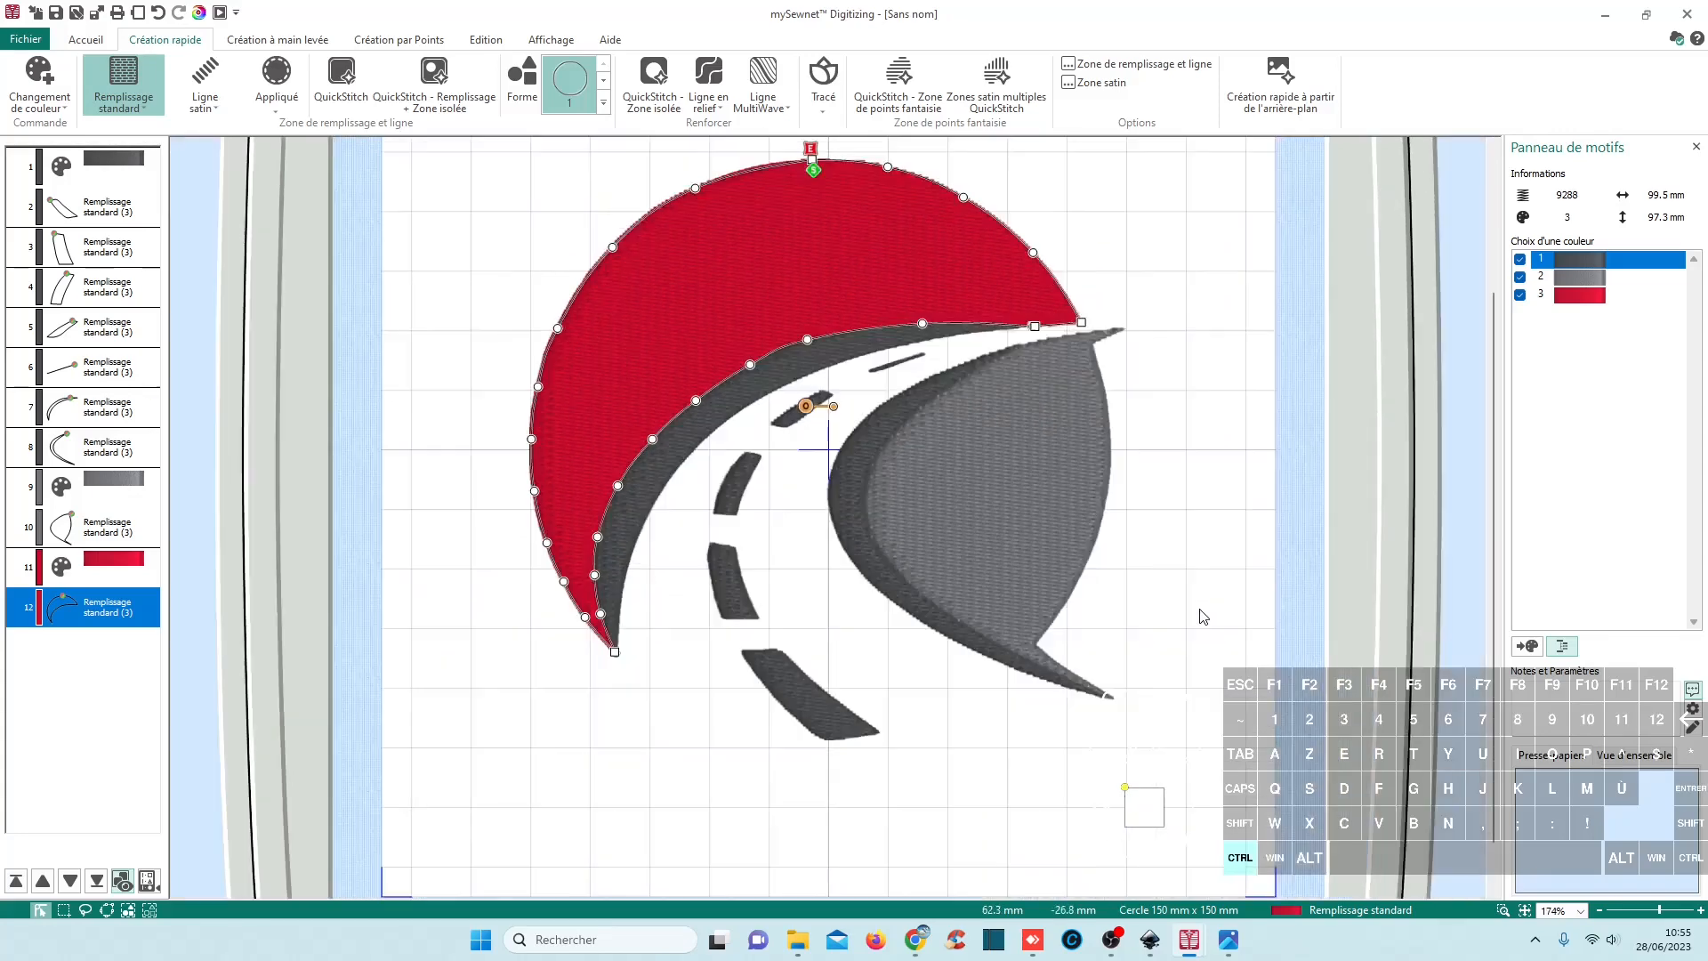
scroll(1201, 614, "down", 2, "ctrl")
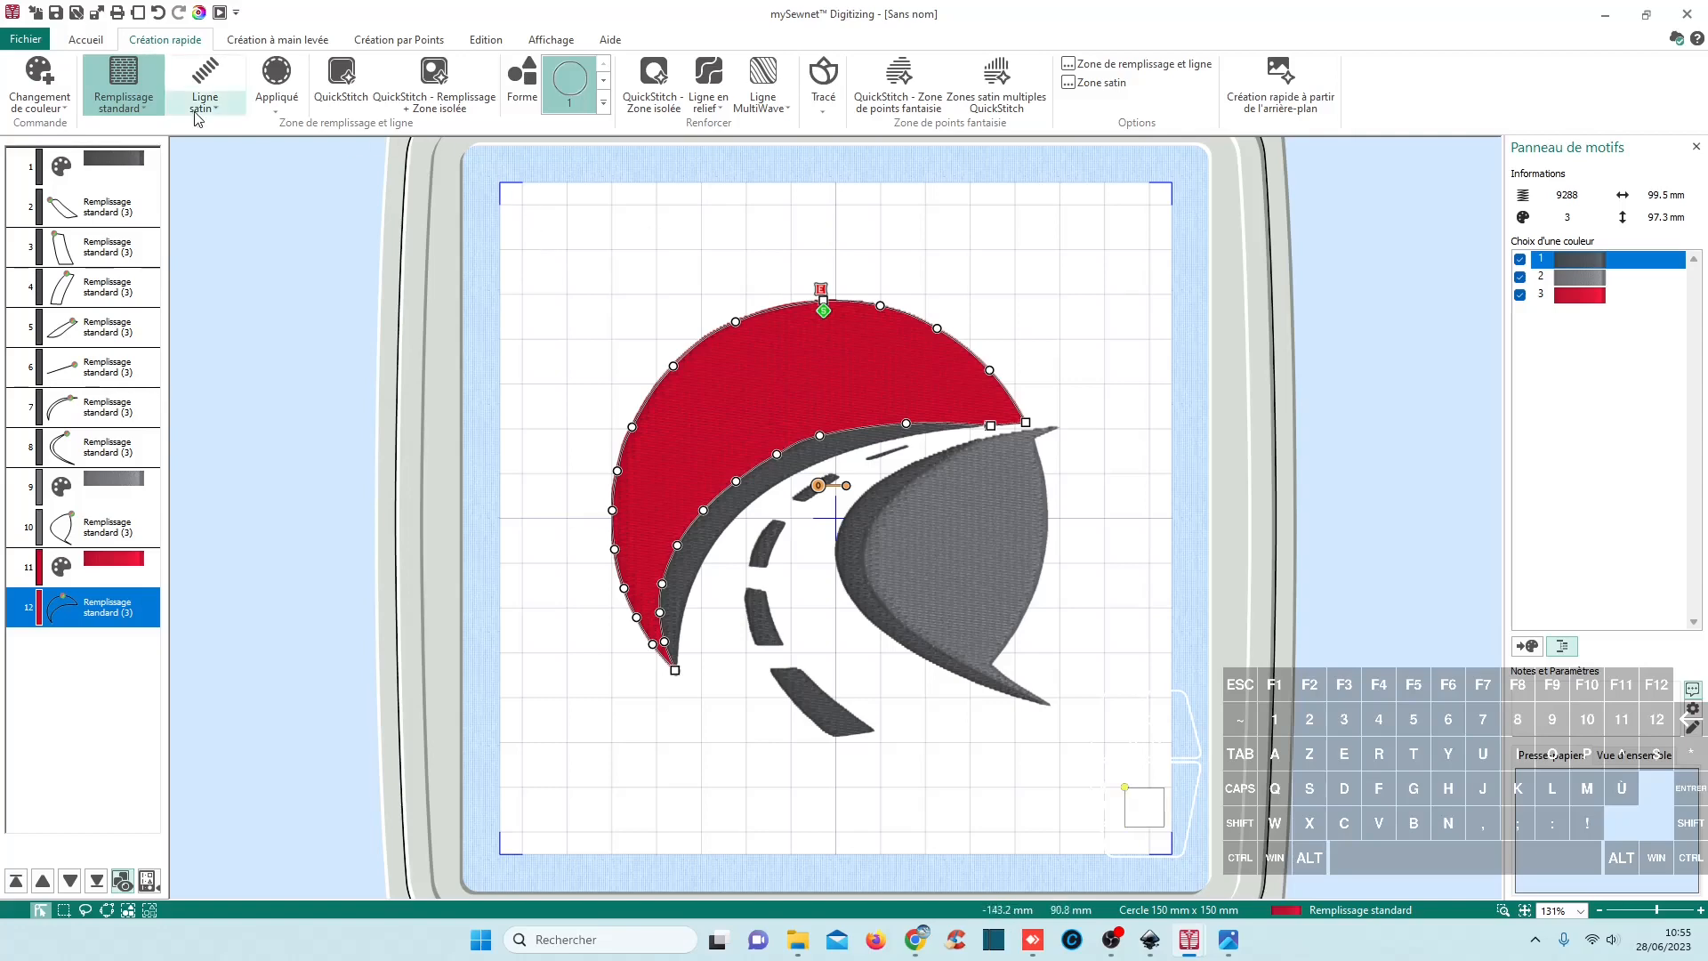
Step: Preview the embroidery in the realistic view, enlarge it to 260% and examine the stitching where the red and grey areas' tips meet
left_click(199, 13)
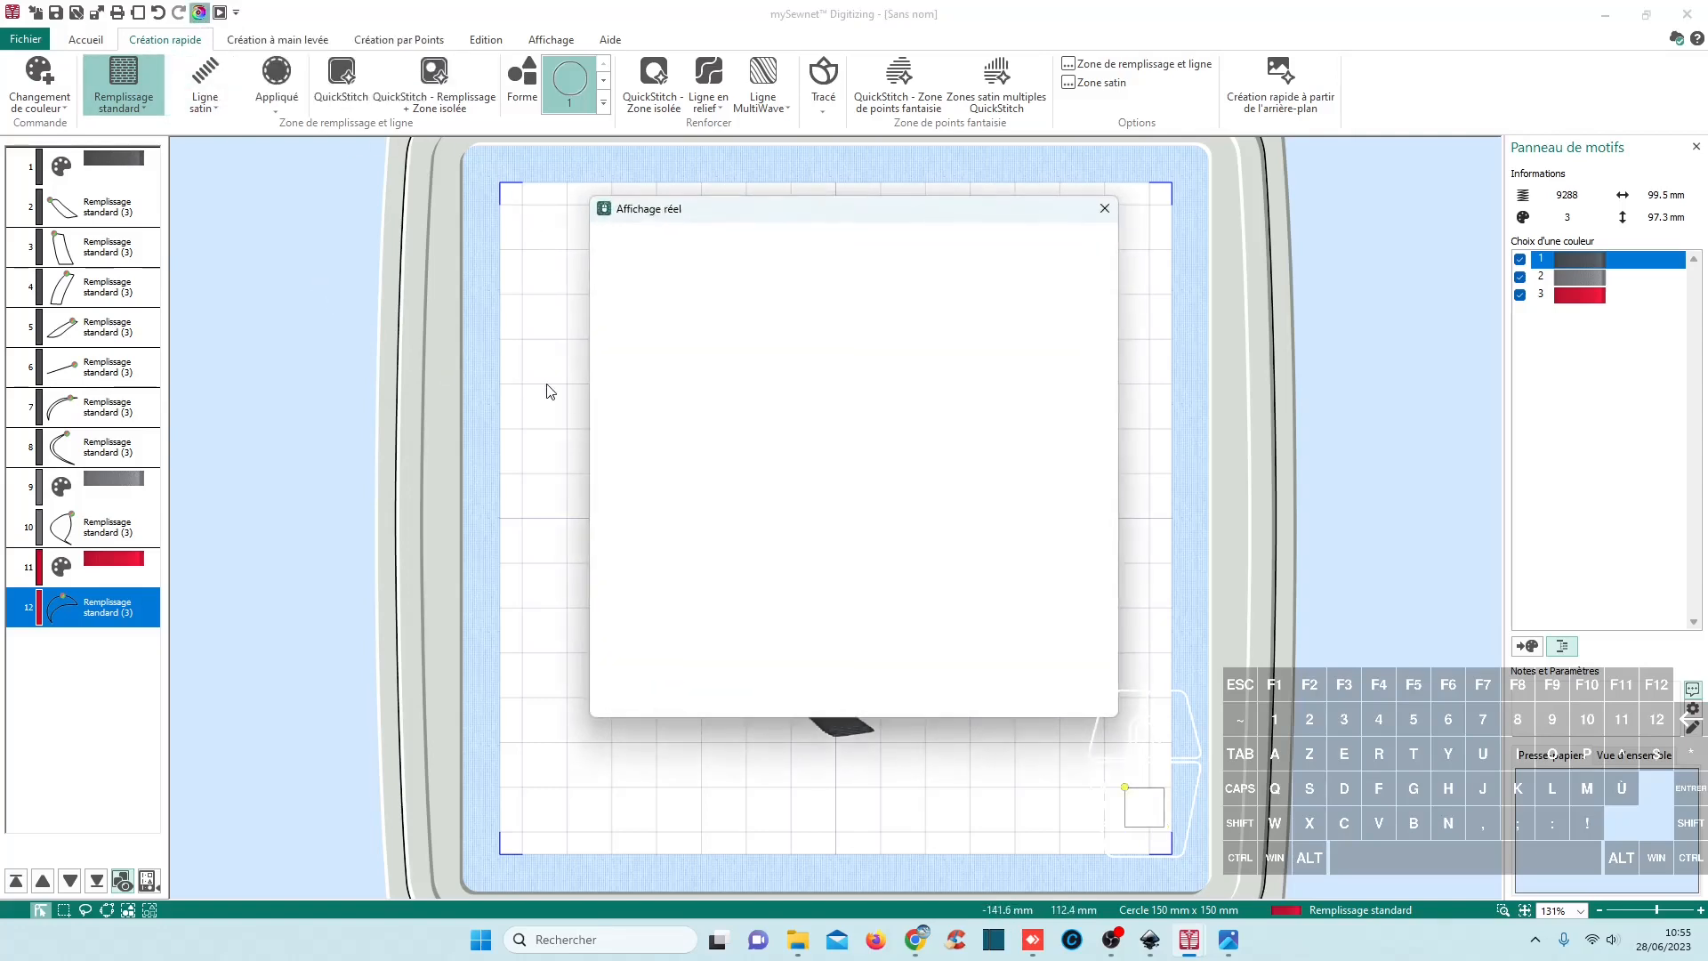
left_click_drag(844, 208, 851, 360)
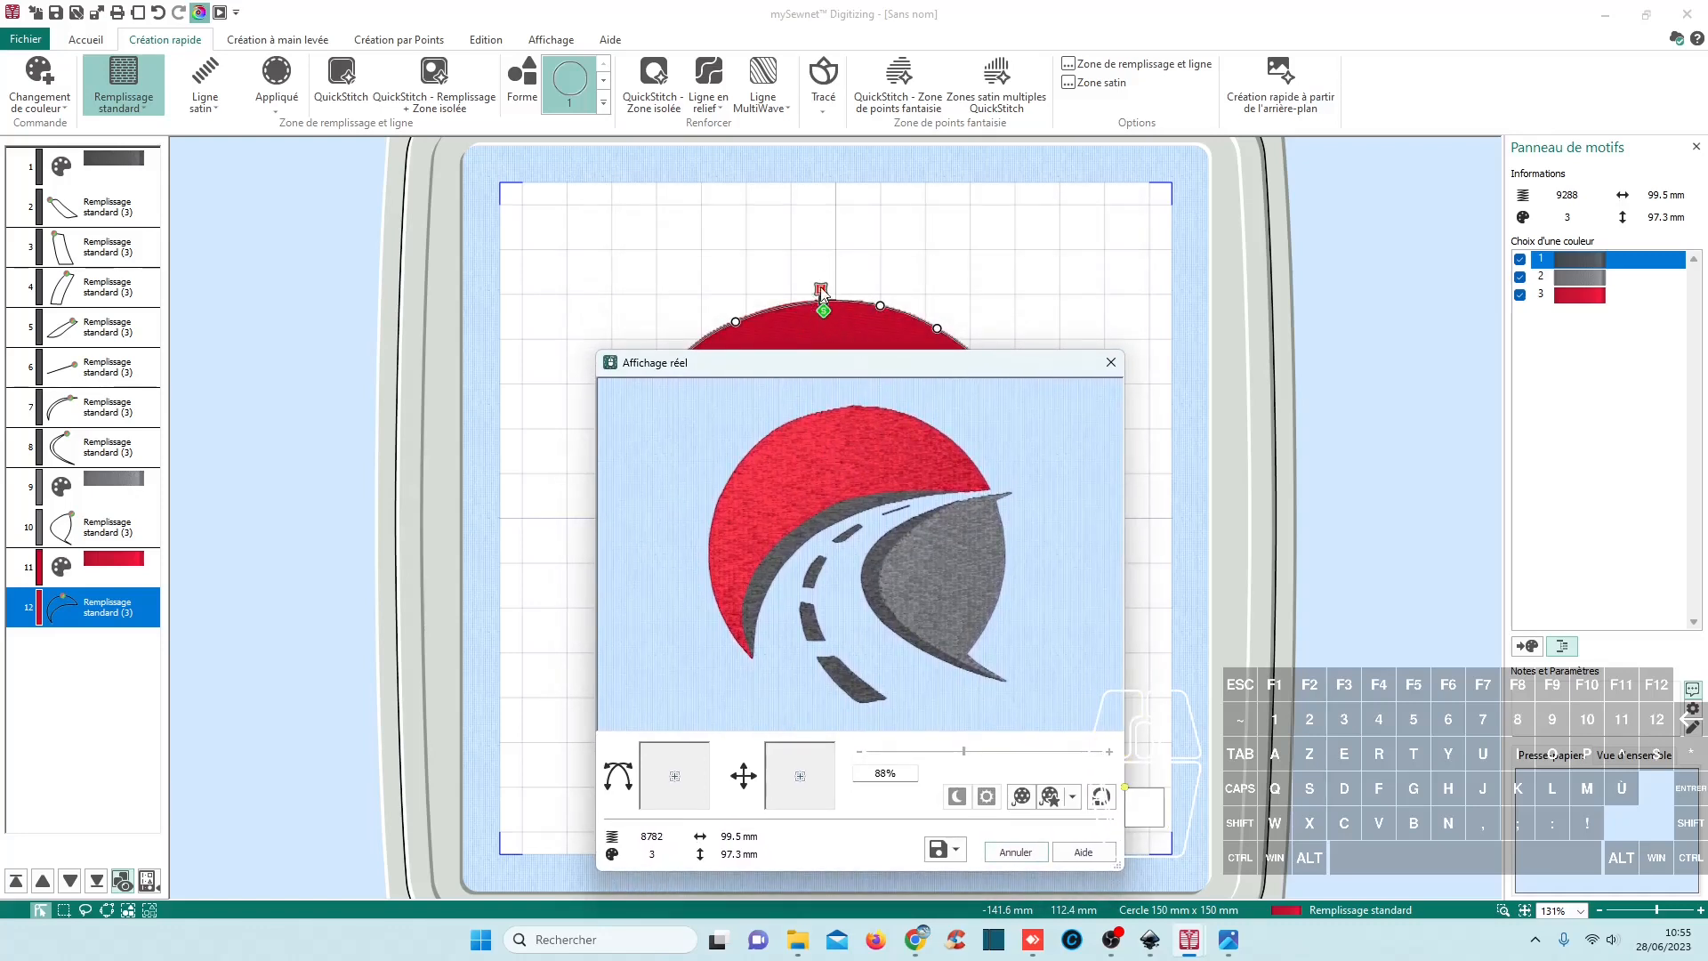
left_click_drag(842, 365, 827, 279)
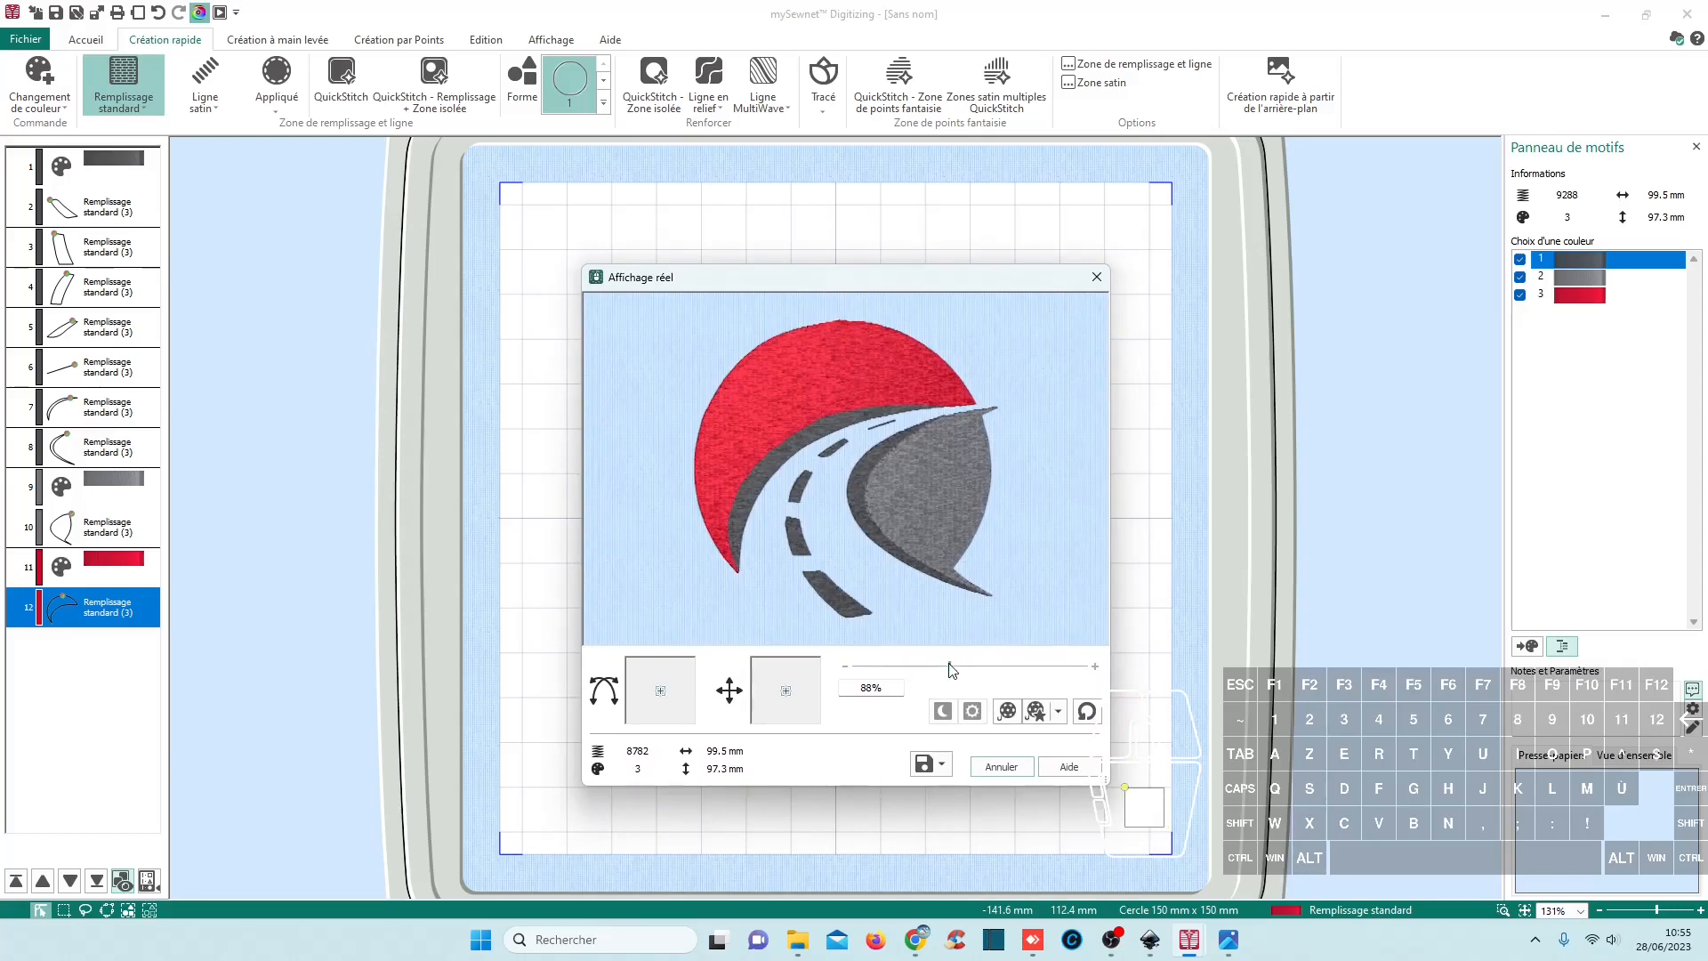
left_click_drag(951, 670, 1050, 670)
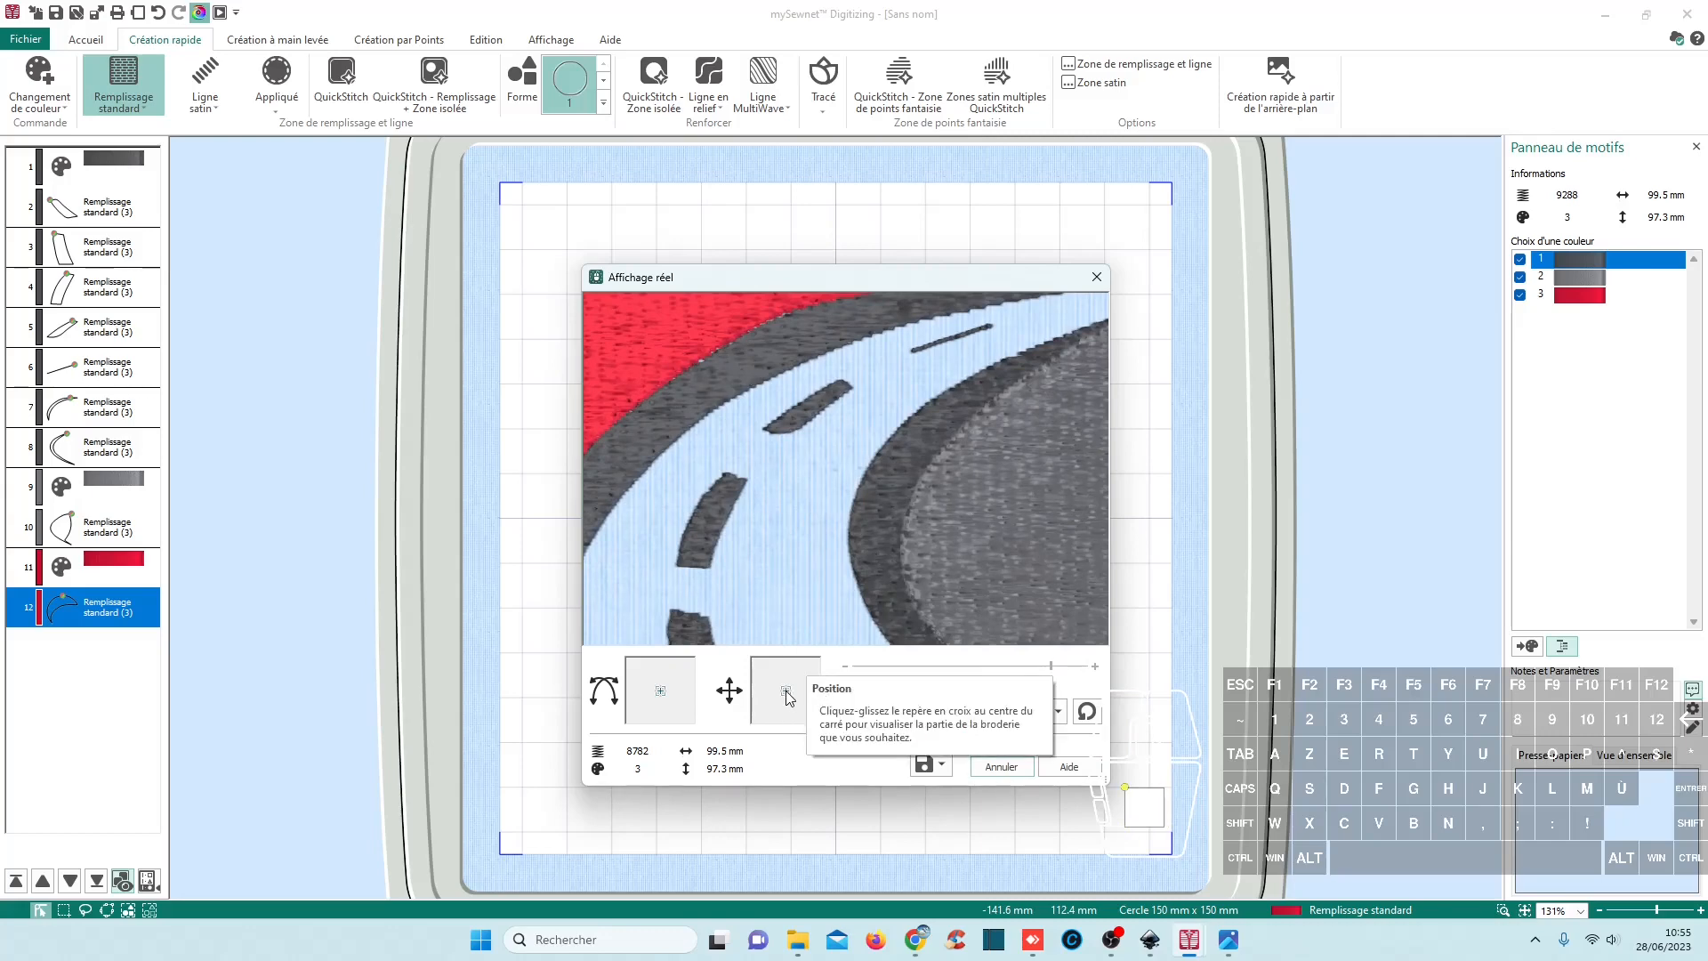
mouse_move(787, 699)
left_mouse_down()
mouse_move(788, 664)
mouse_move(768, 716)
mouse_move(810, 687)
left_mouse_up()
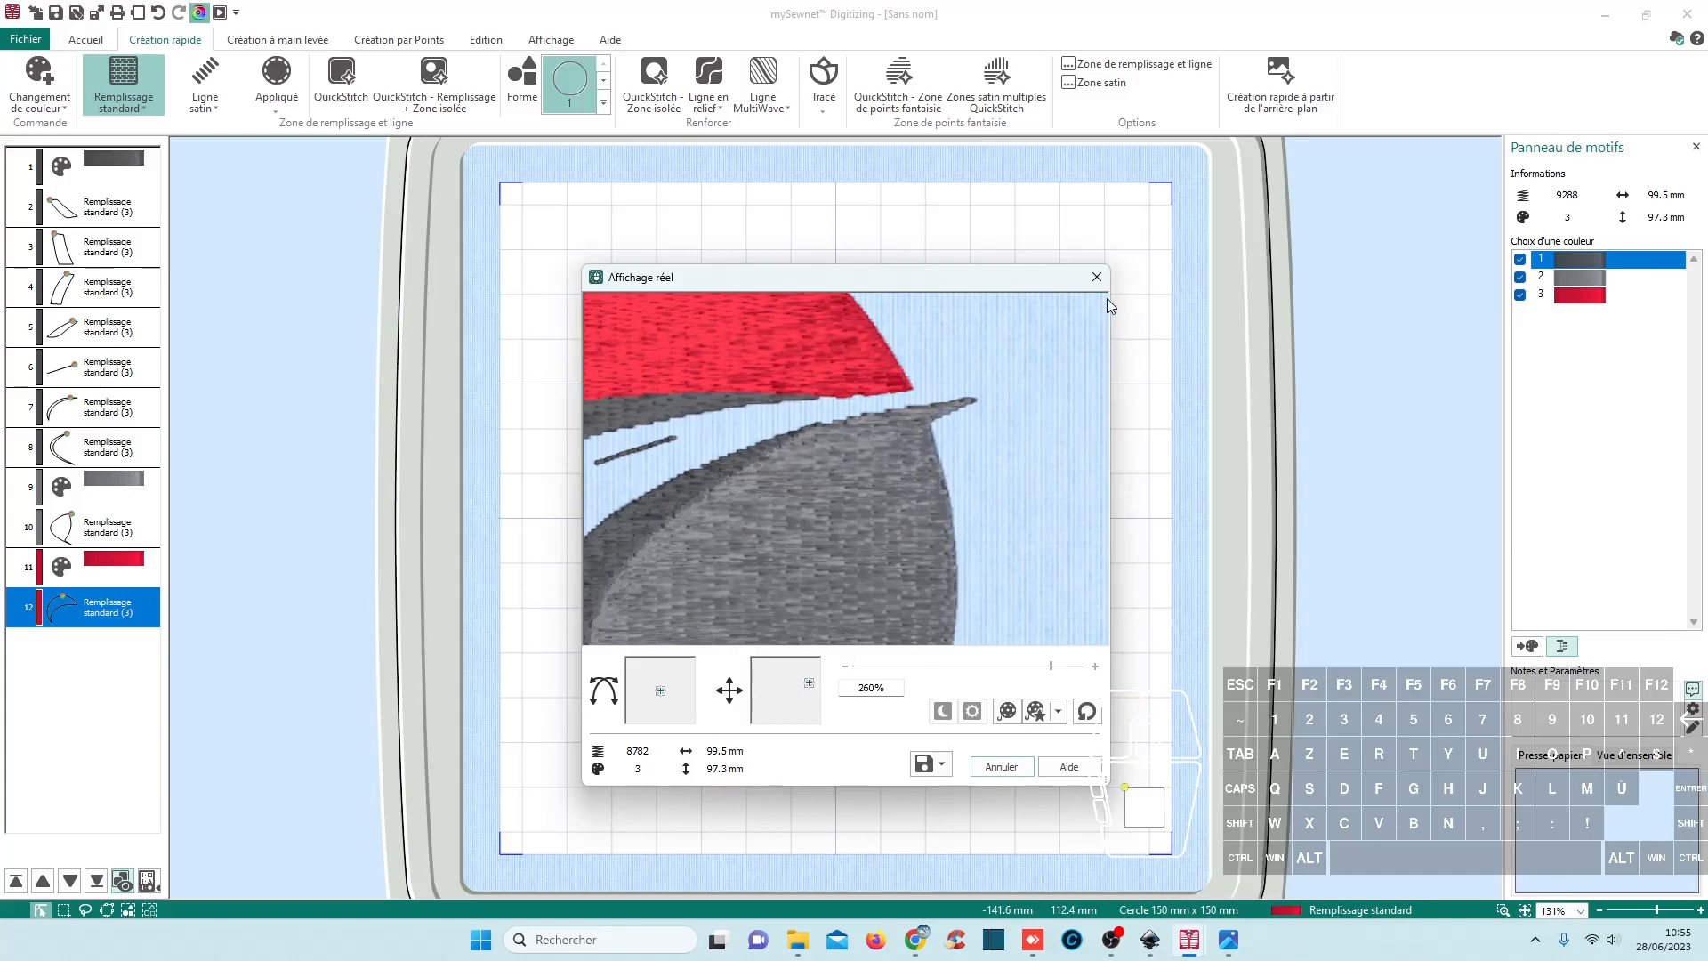
left_click(1097, 278)
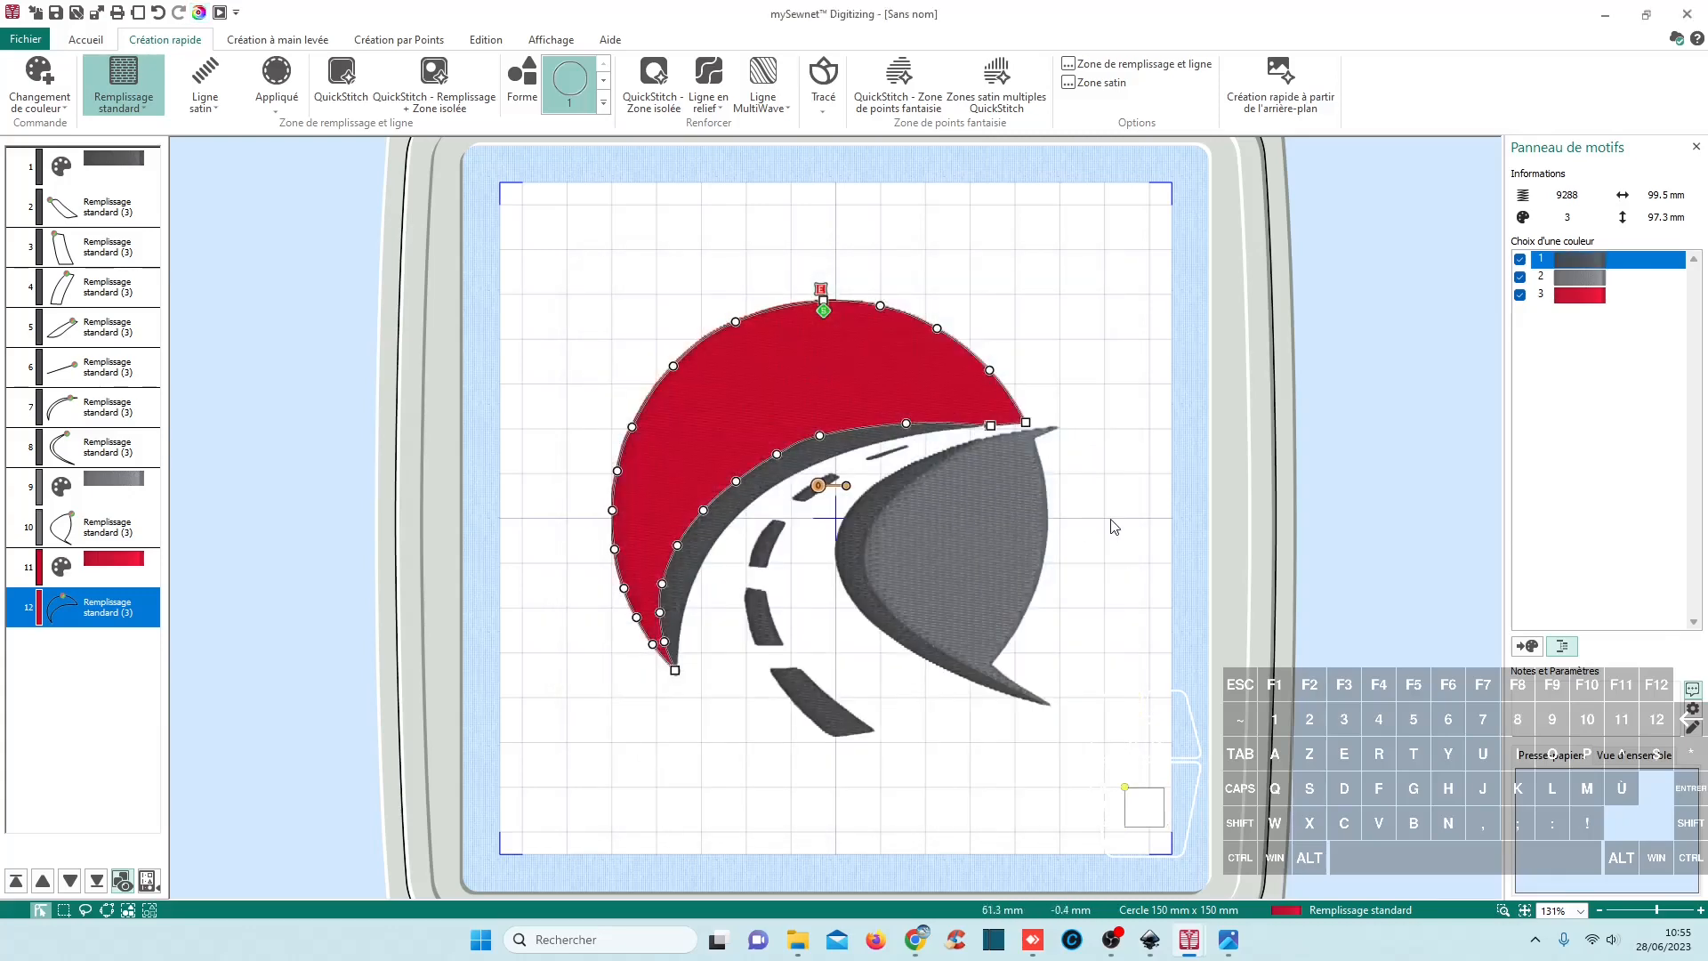
Step: Switch to the other open mySewnet Digitizing design and check its red area's fill properties and outline
mouse_move(1192, 945)
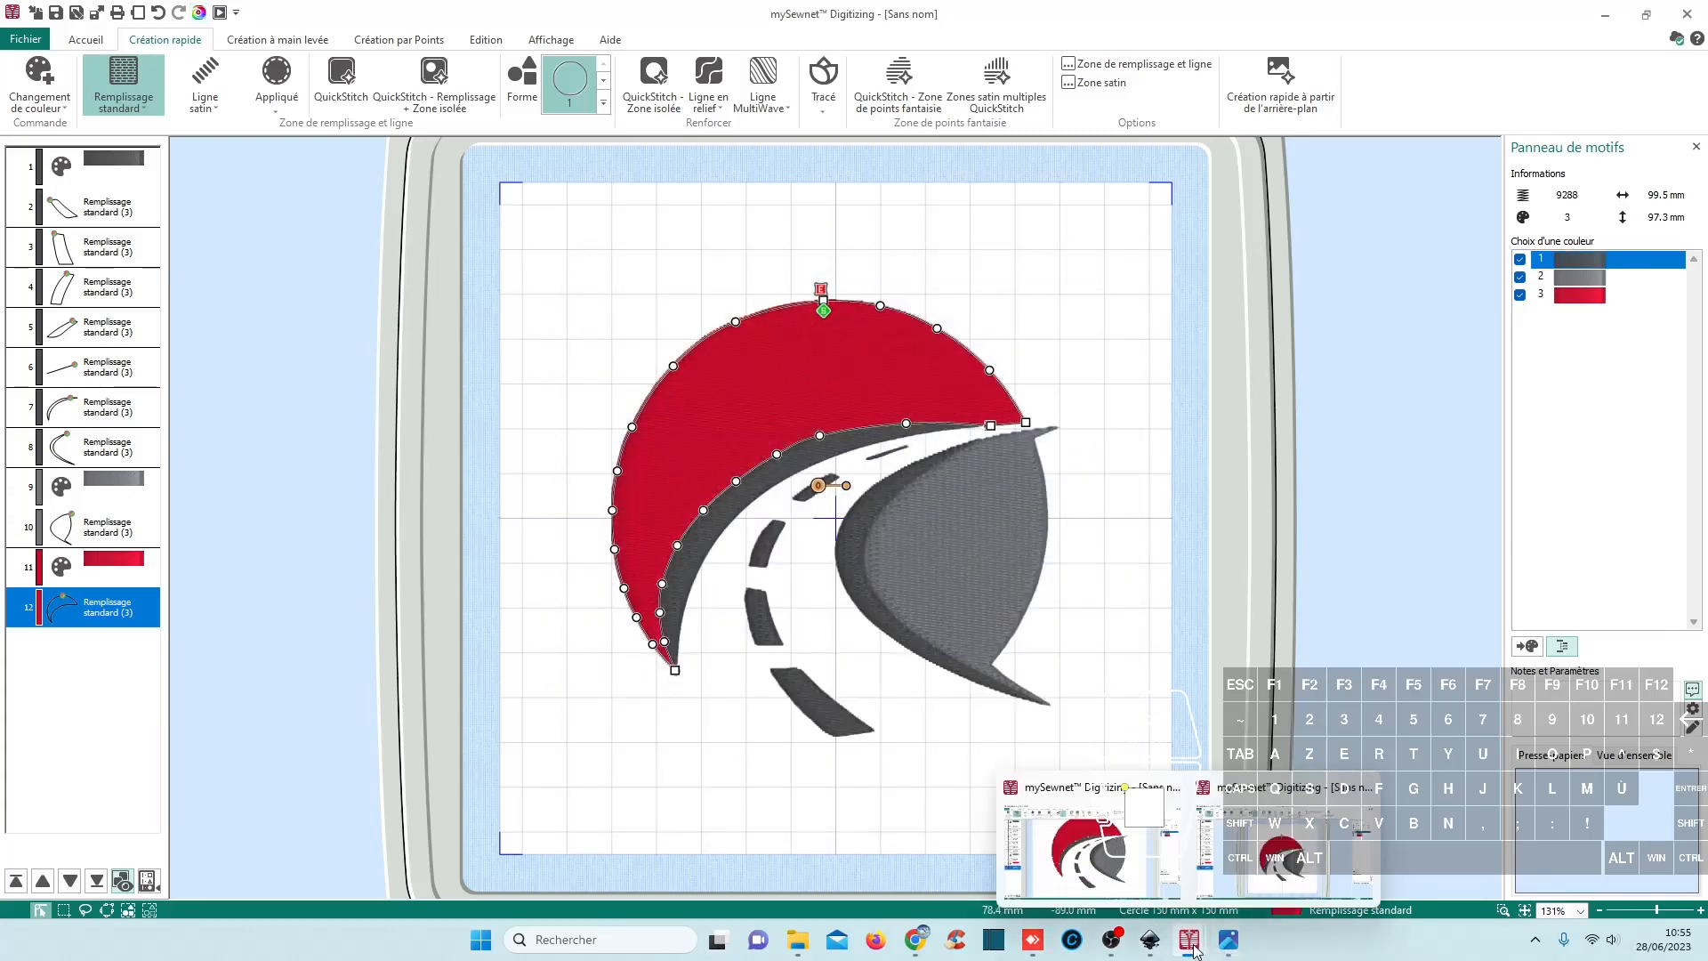
left_click(1078, 869)
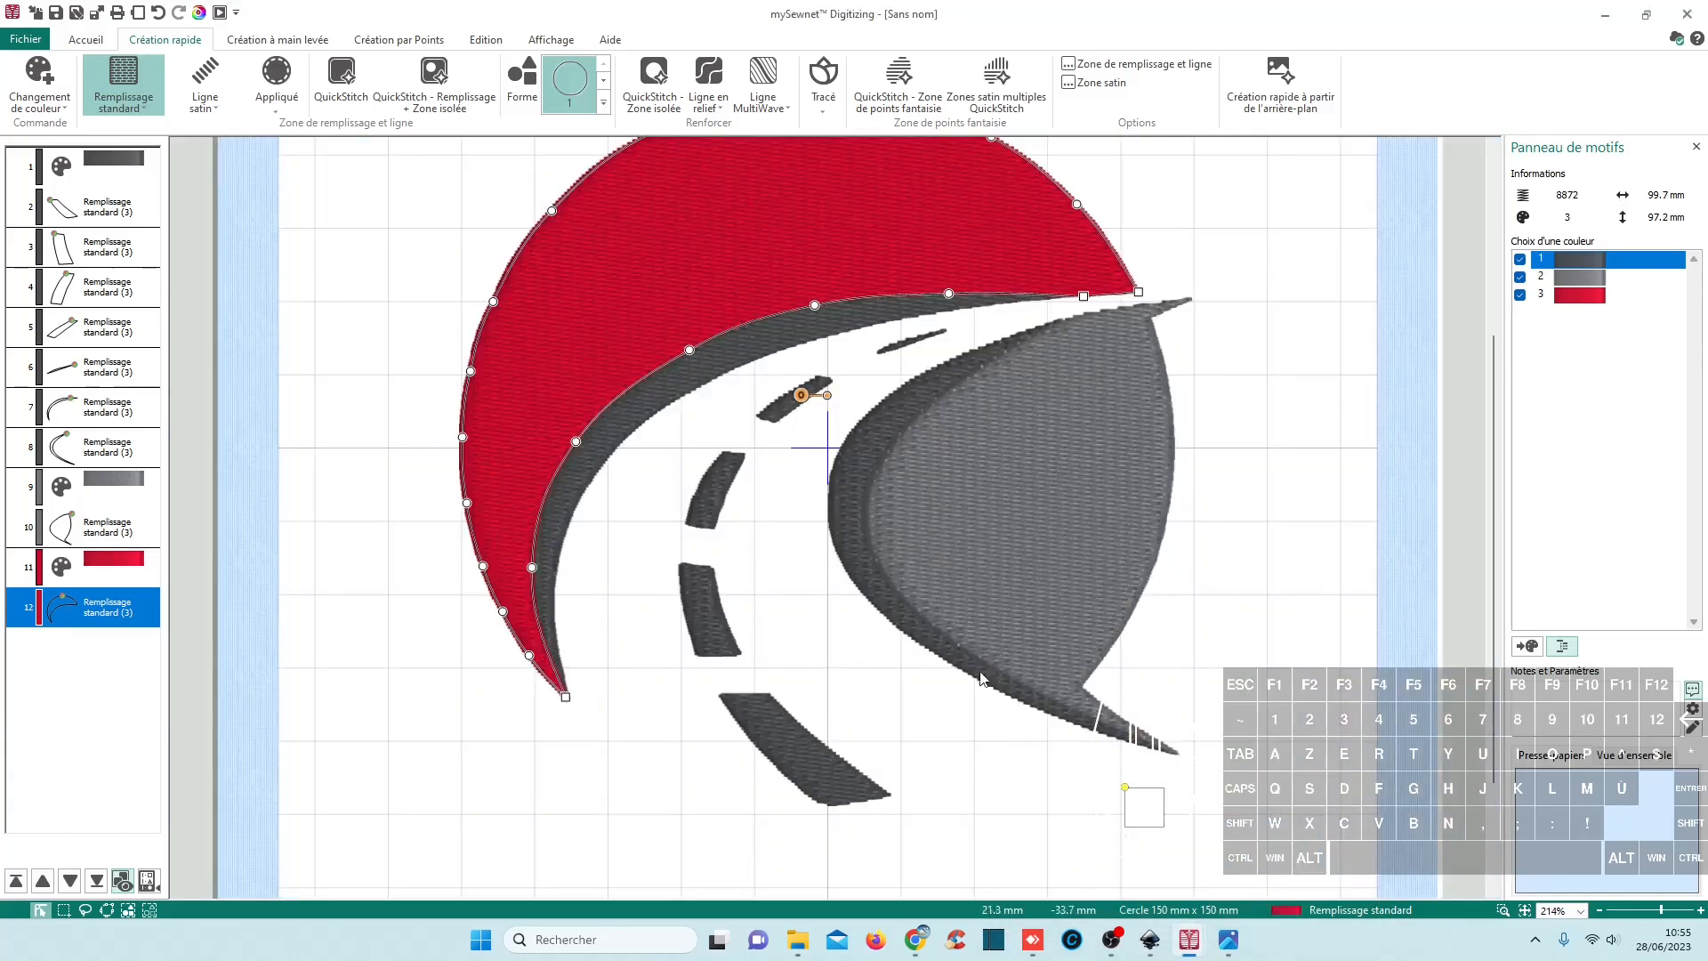
scroll(896, 561, "up", 1)
scroll(896, 564, "up", 1)
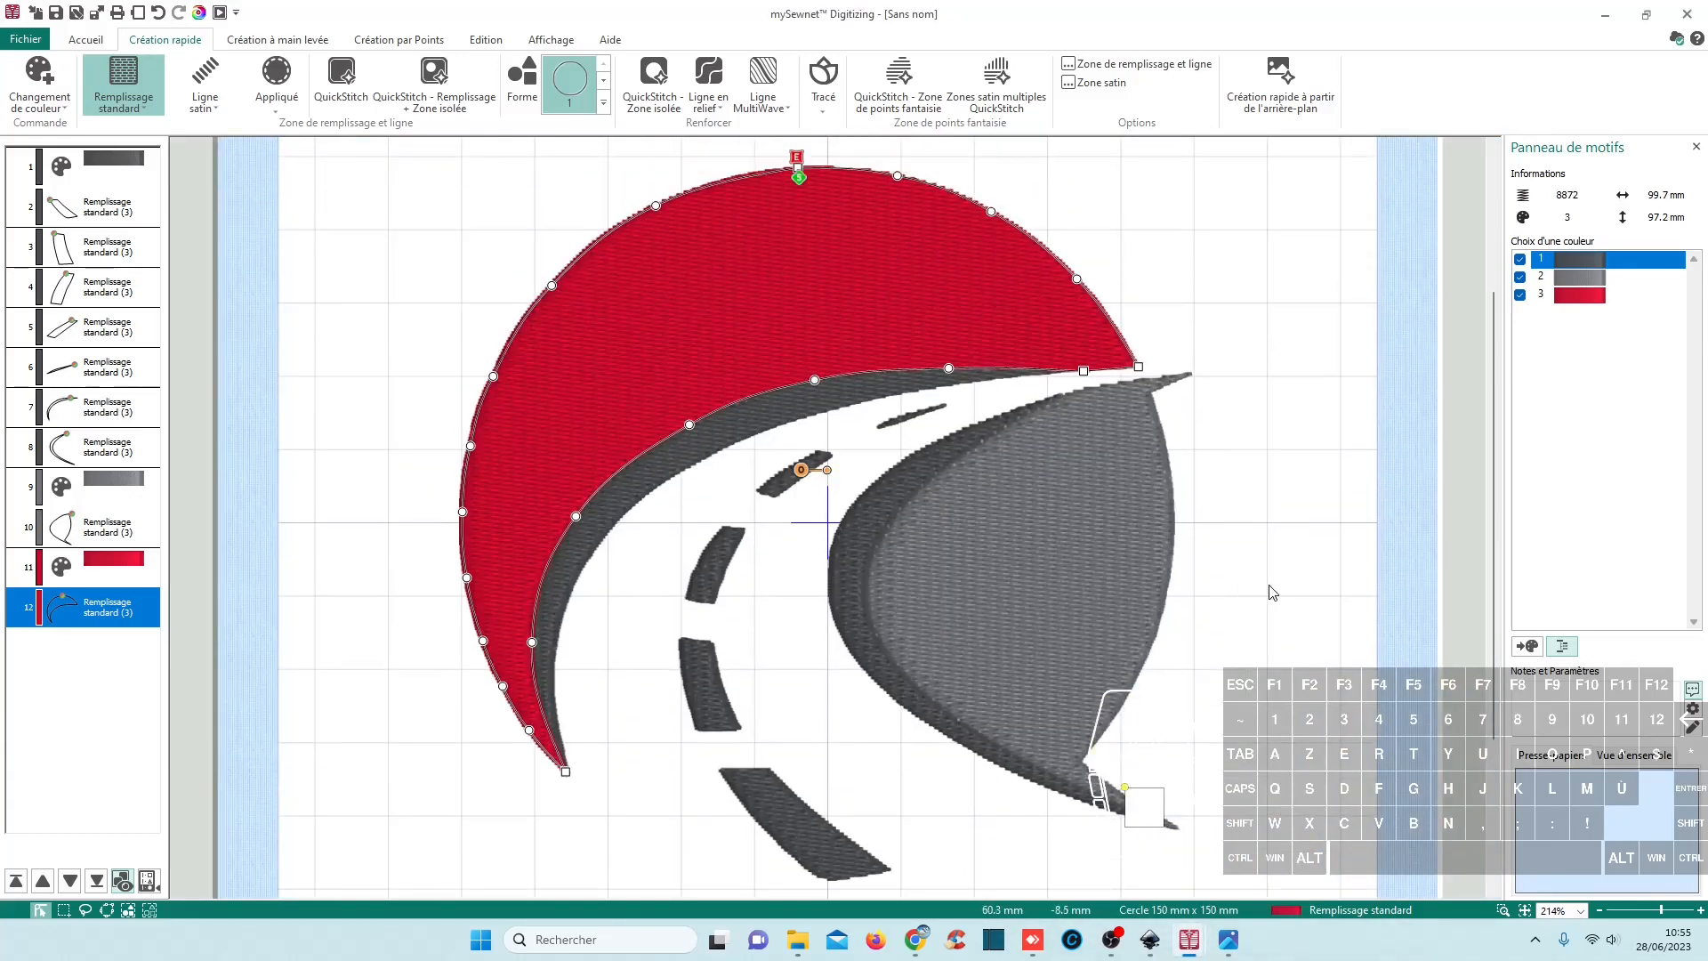
double_click(847, 736)
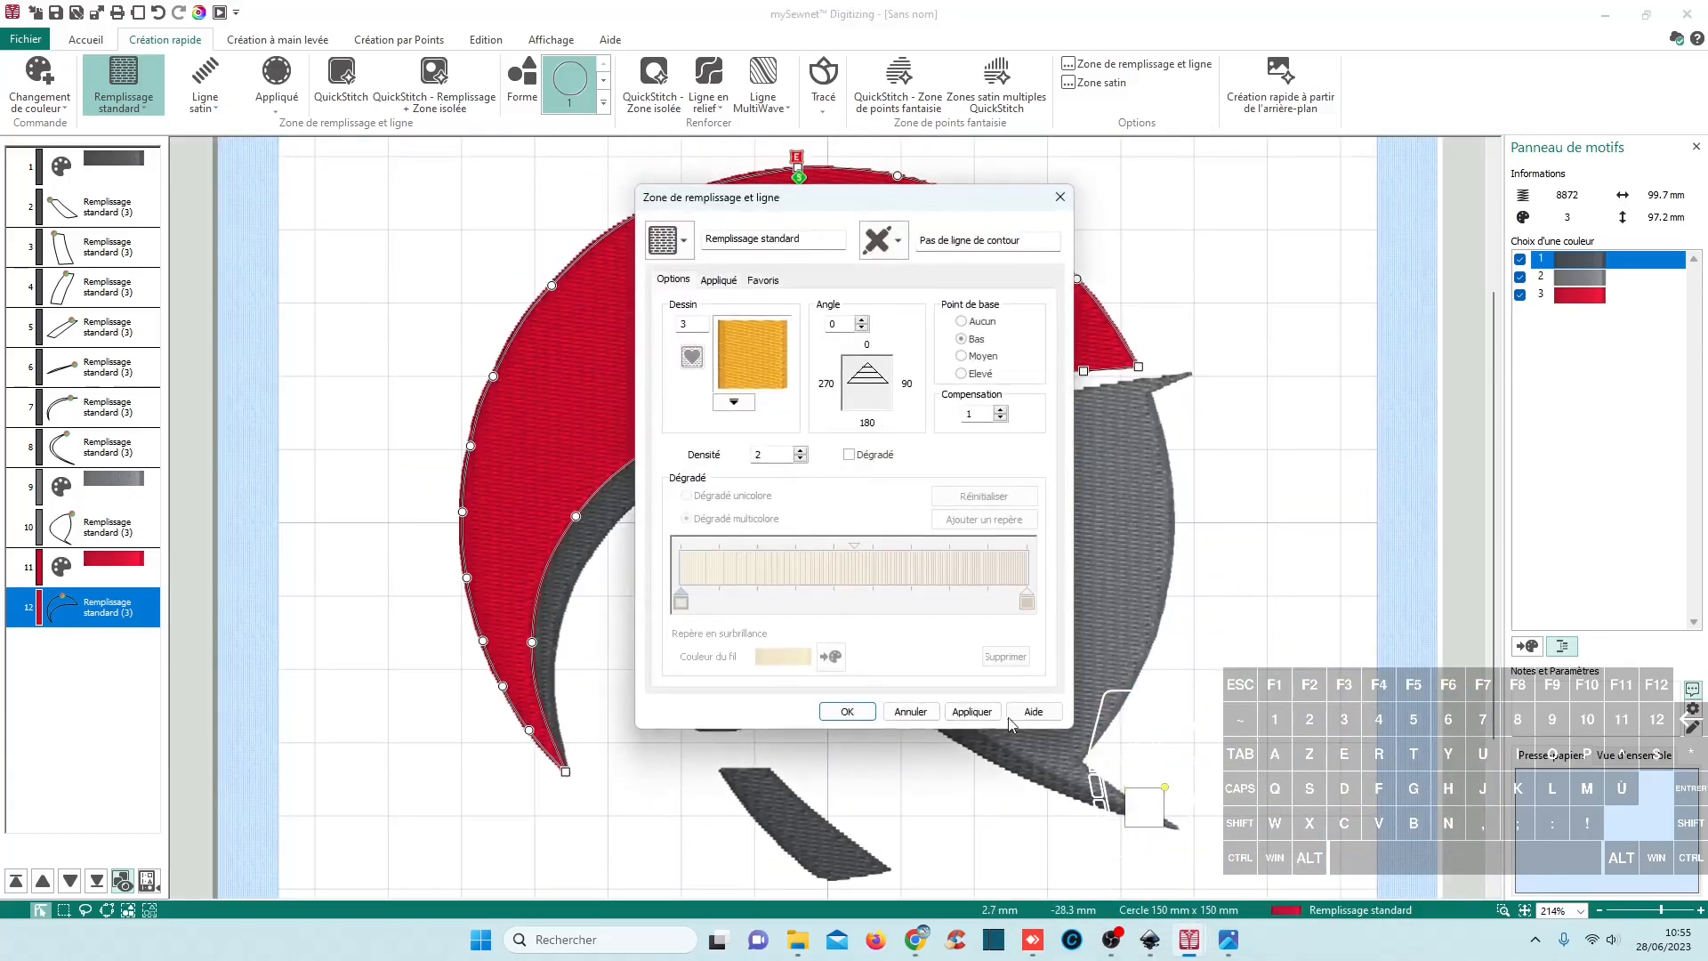
left_click(861, 713)
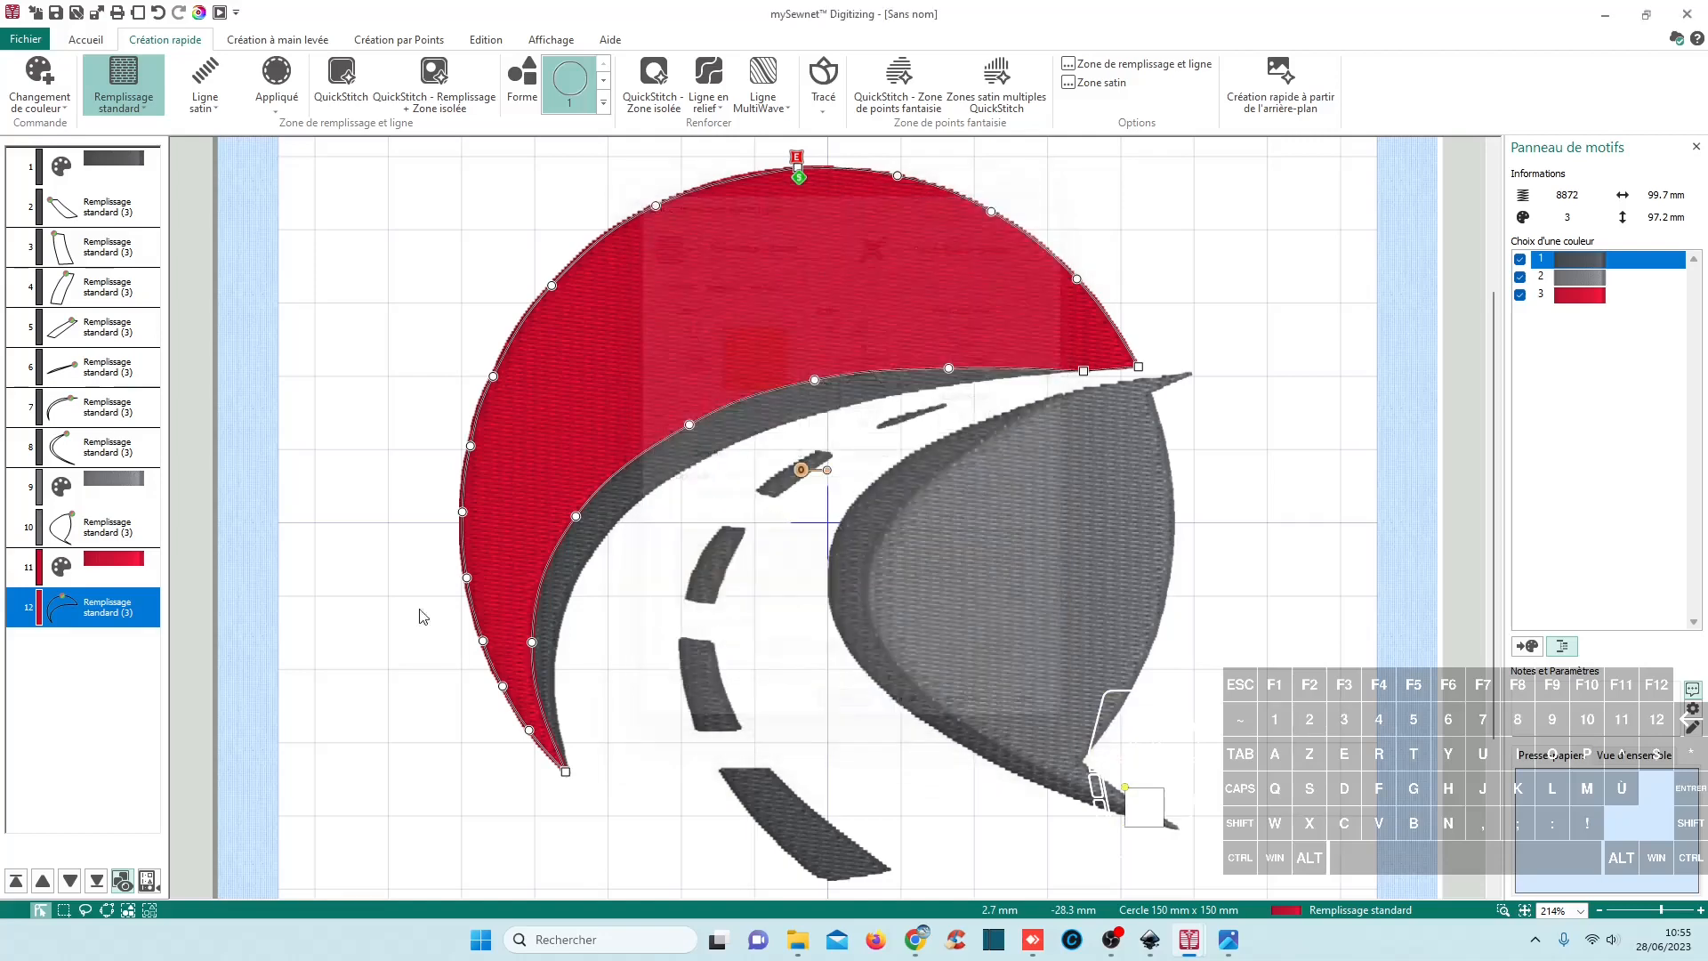
left_click(121, 577)
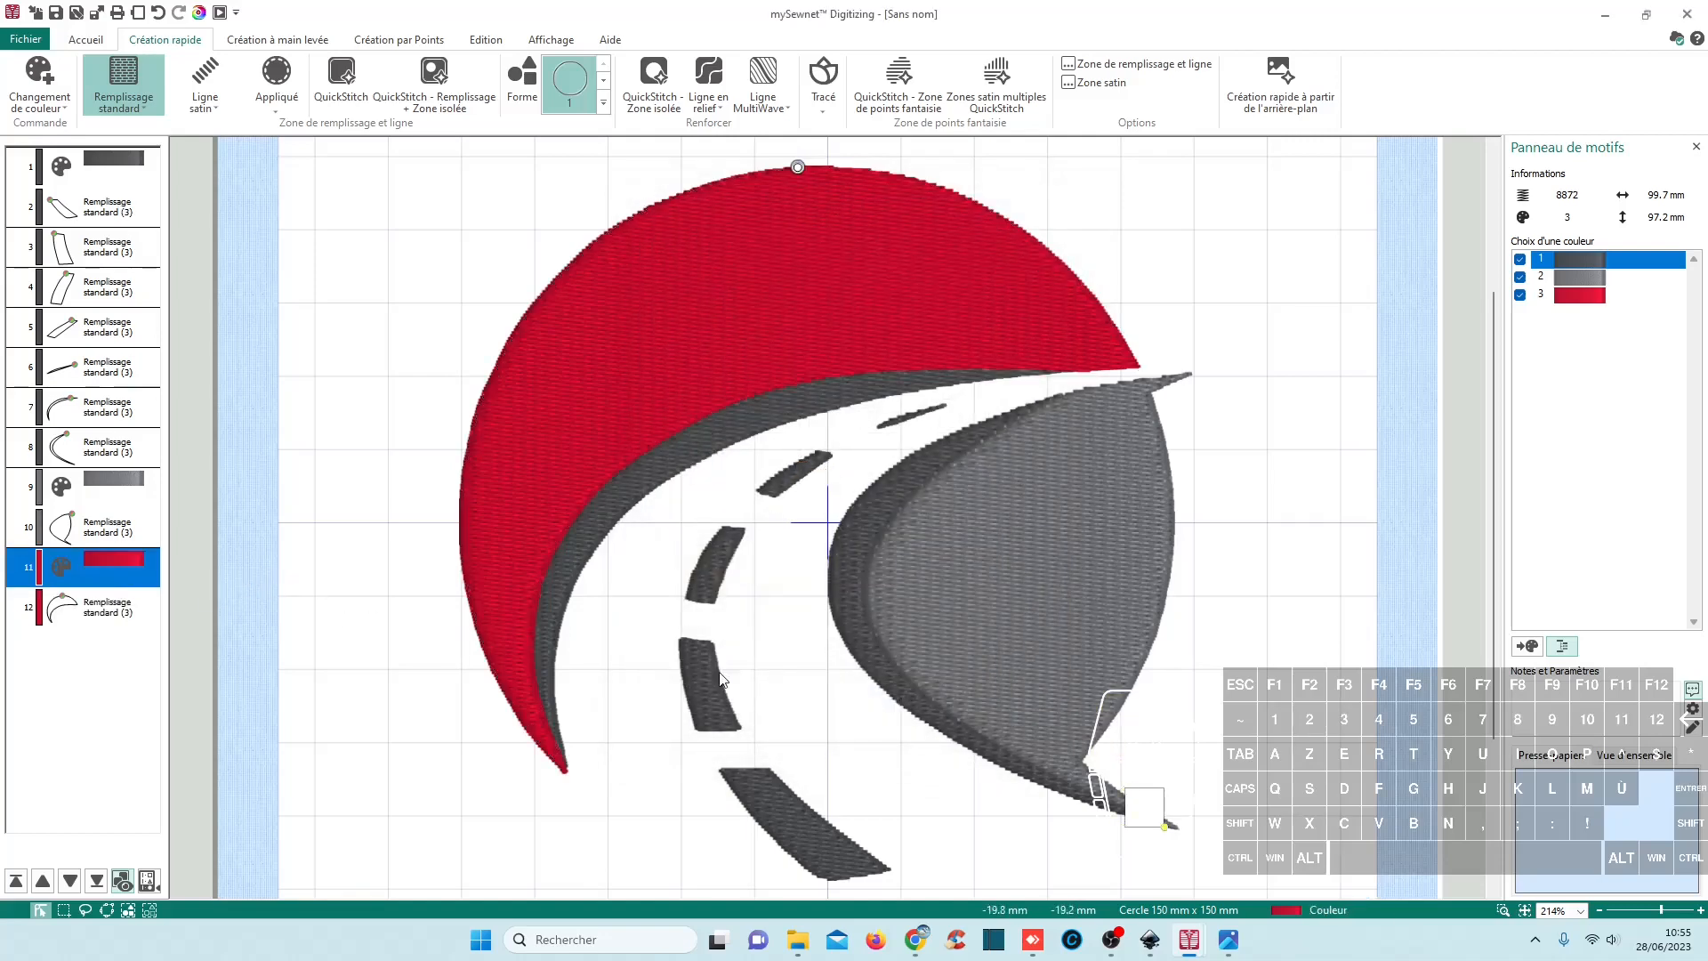
Step: Return to the second design and examine the smoothness of the red area's edge for comparison
mouse_move(1189, 939)
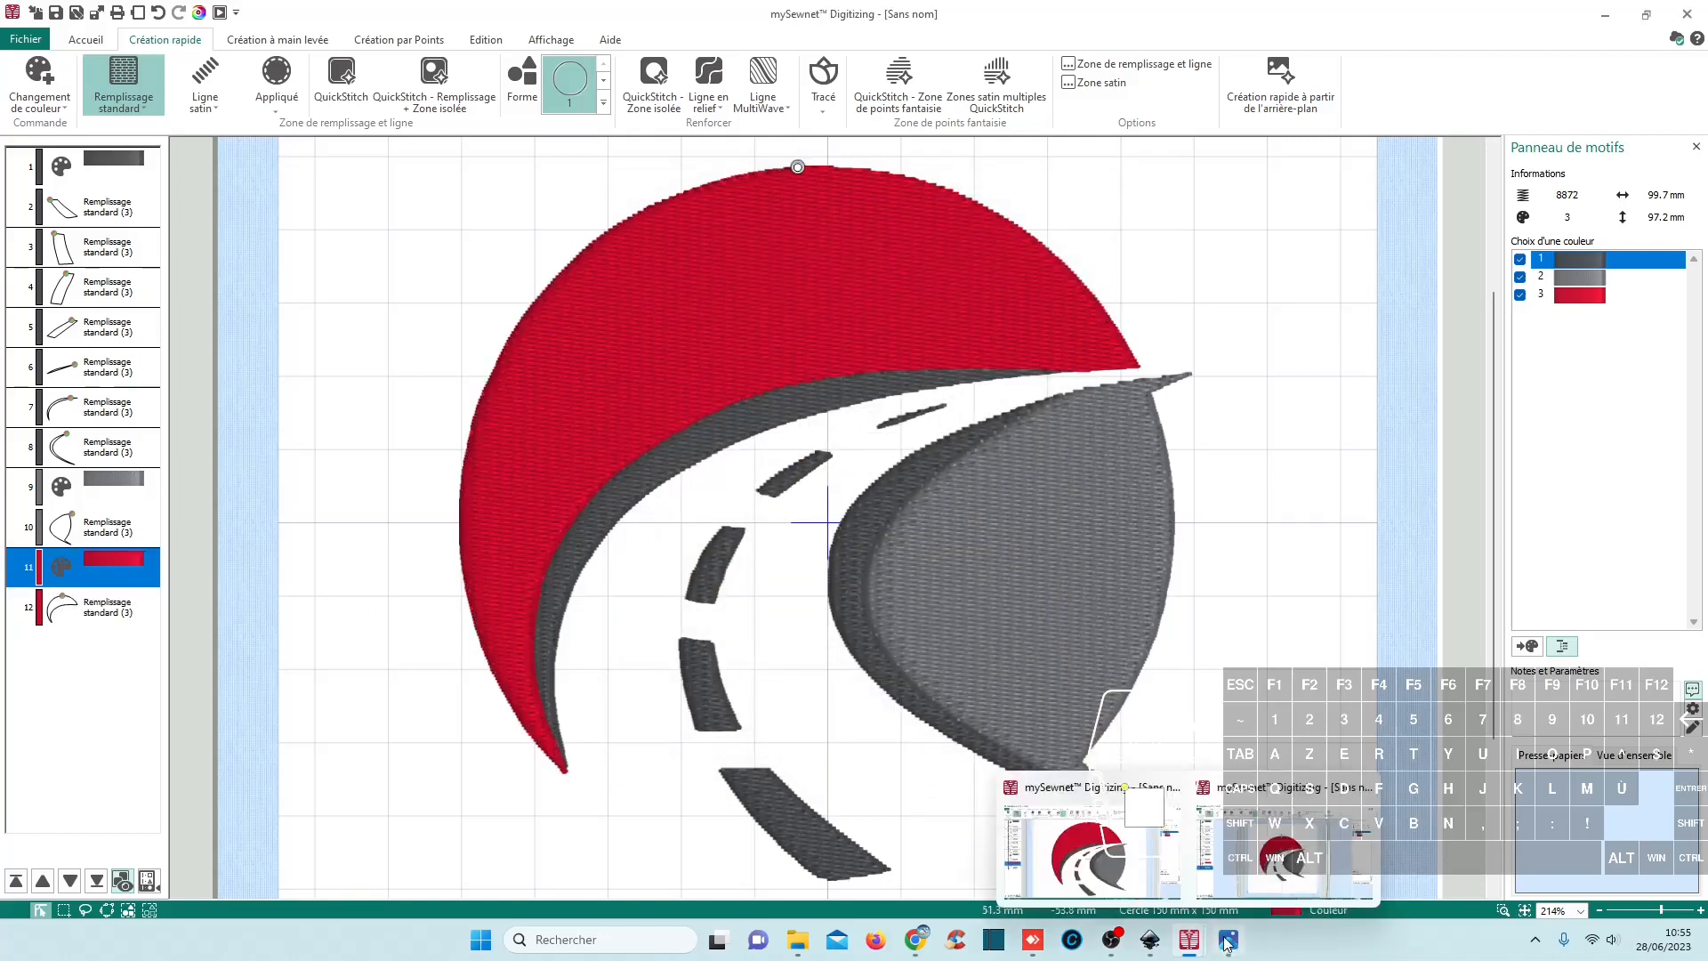
left_click(1254, 878)
left_click(116, 570)
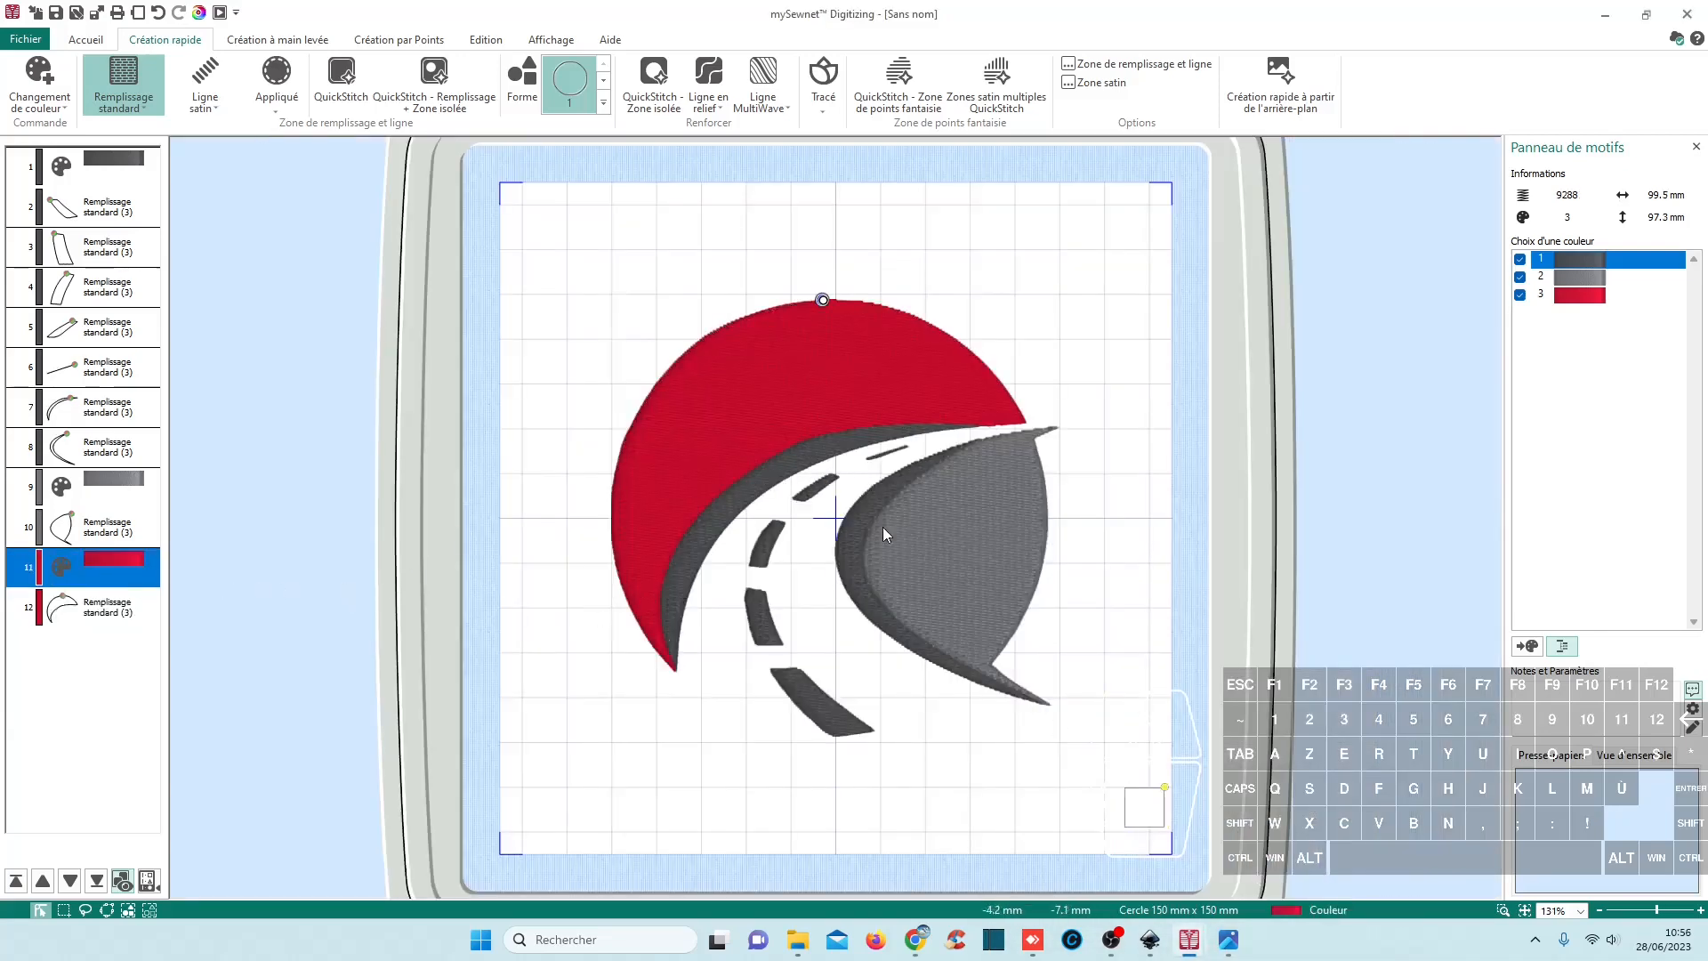
scroll(841, 493, "up", 2)
scroll(841, 493, "up", 1)
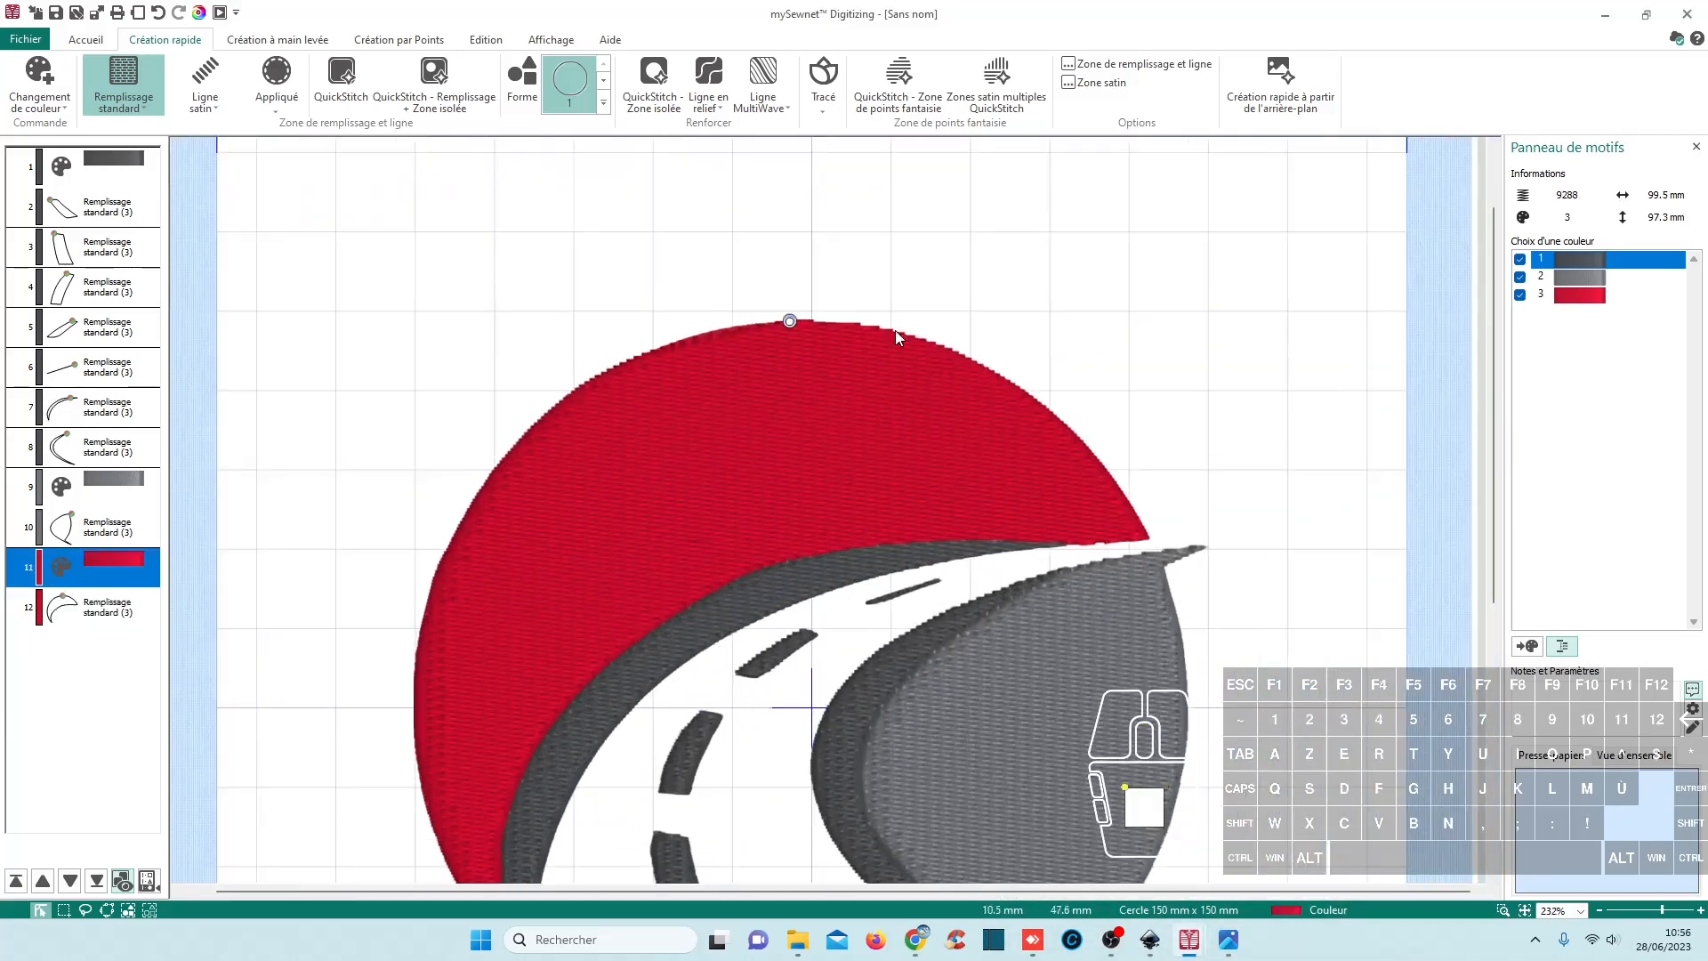
scroll(815, 549, "down", 3)
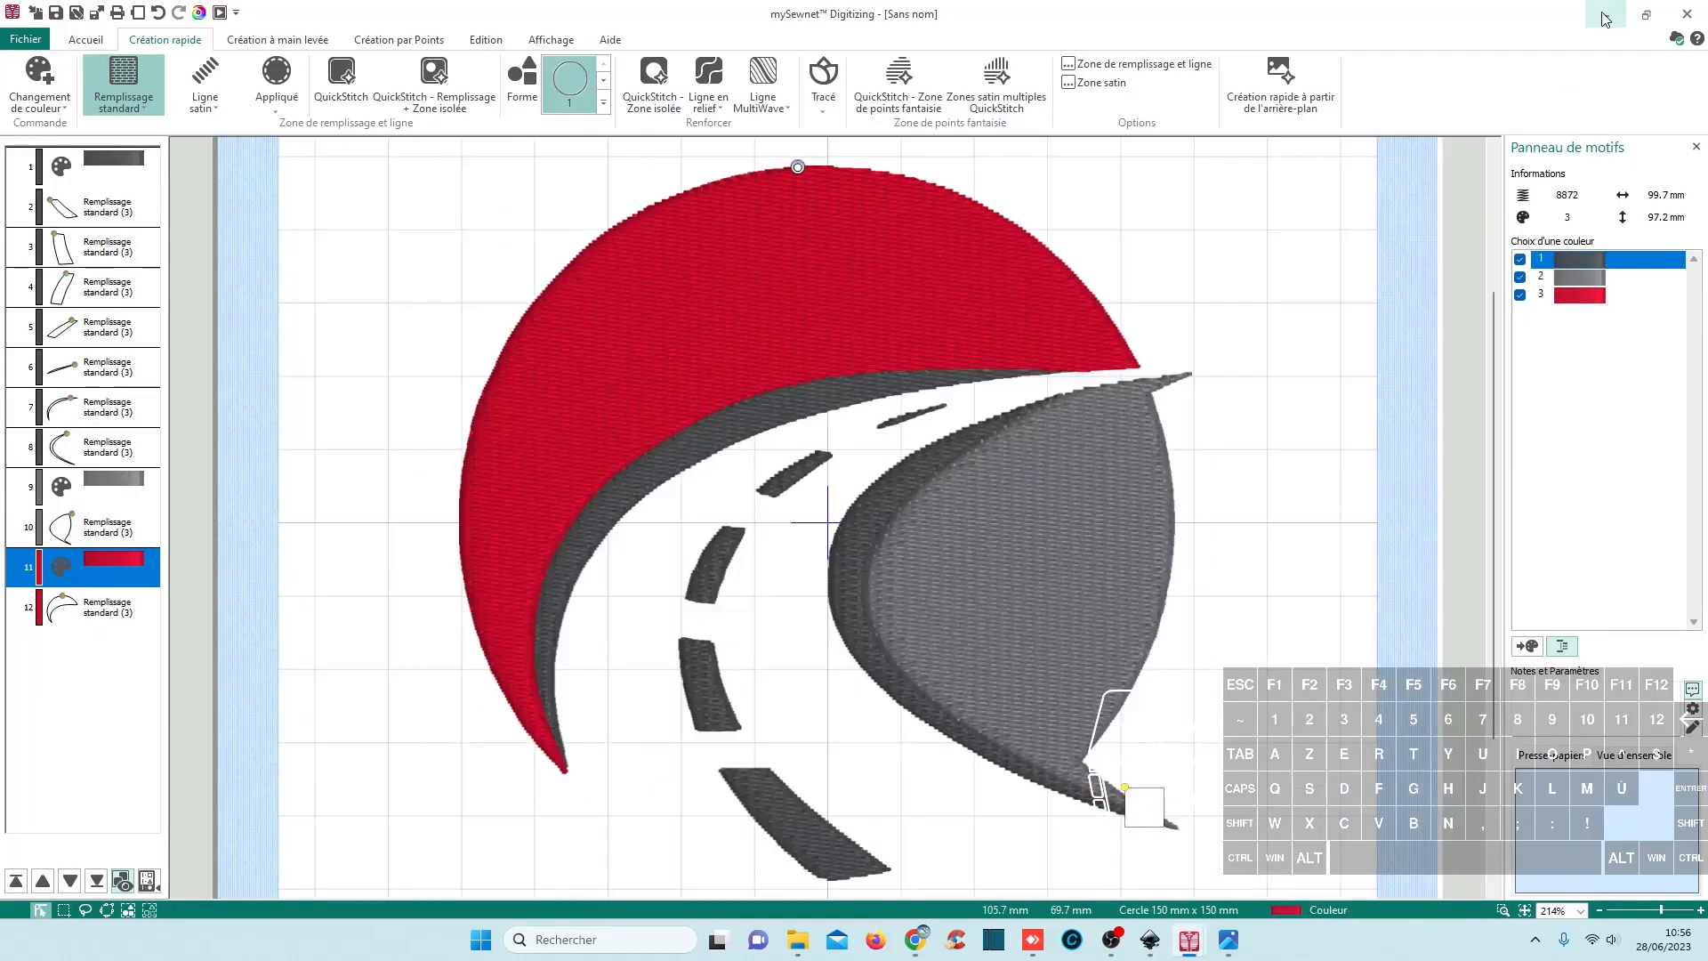
Step: Minimise the design window, launch Artistic Digitizer from the desktop and open the desktop drawing logo test.svg
left_click(1604, 15)
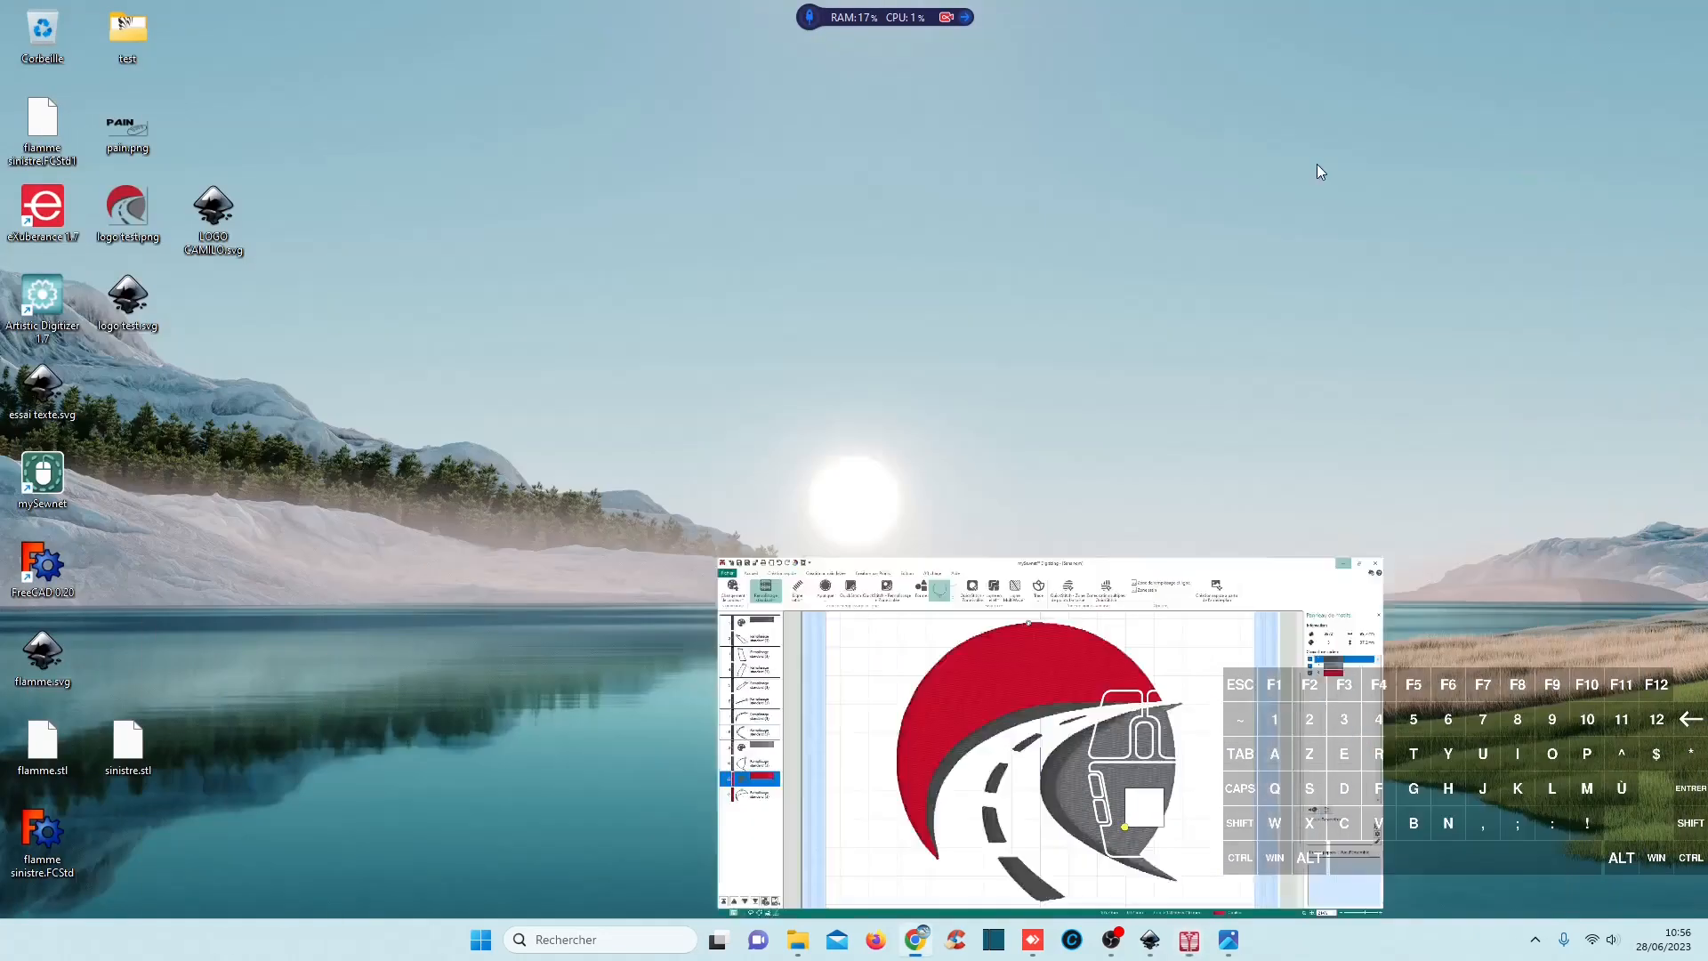
double_click(38, 307)
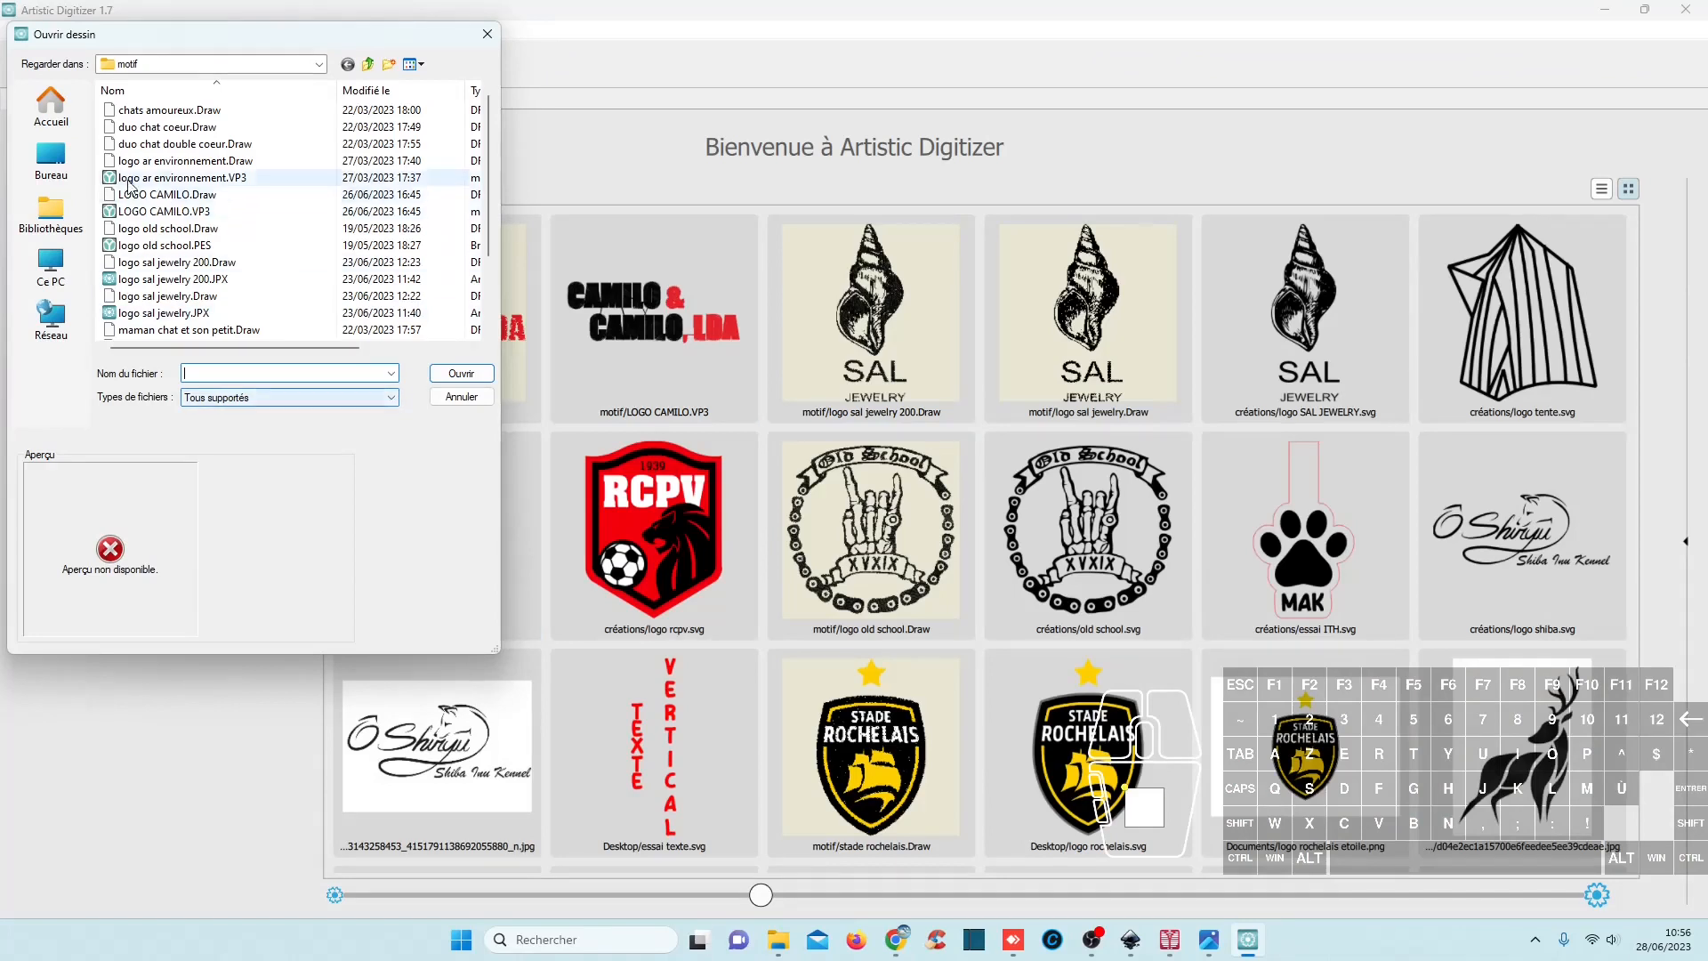
left_click(47, 176)
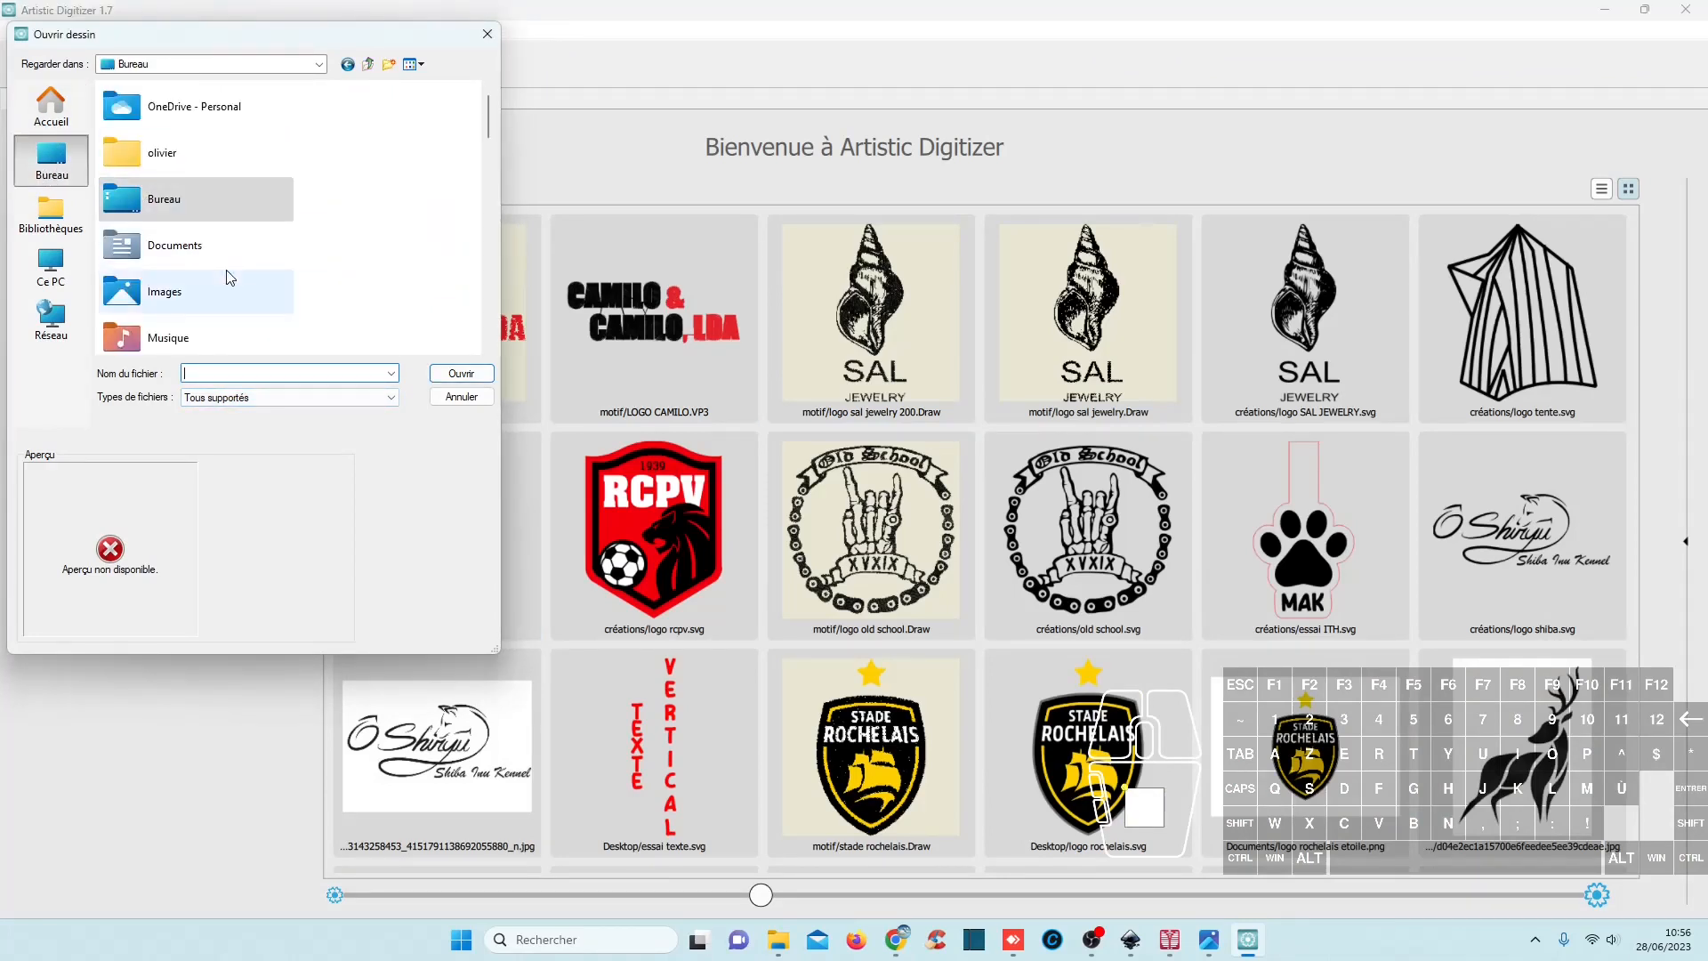
scroll(231, 276, "down", 3)
scroll(234, 276, "down", 5)
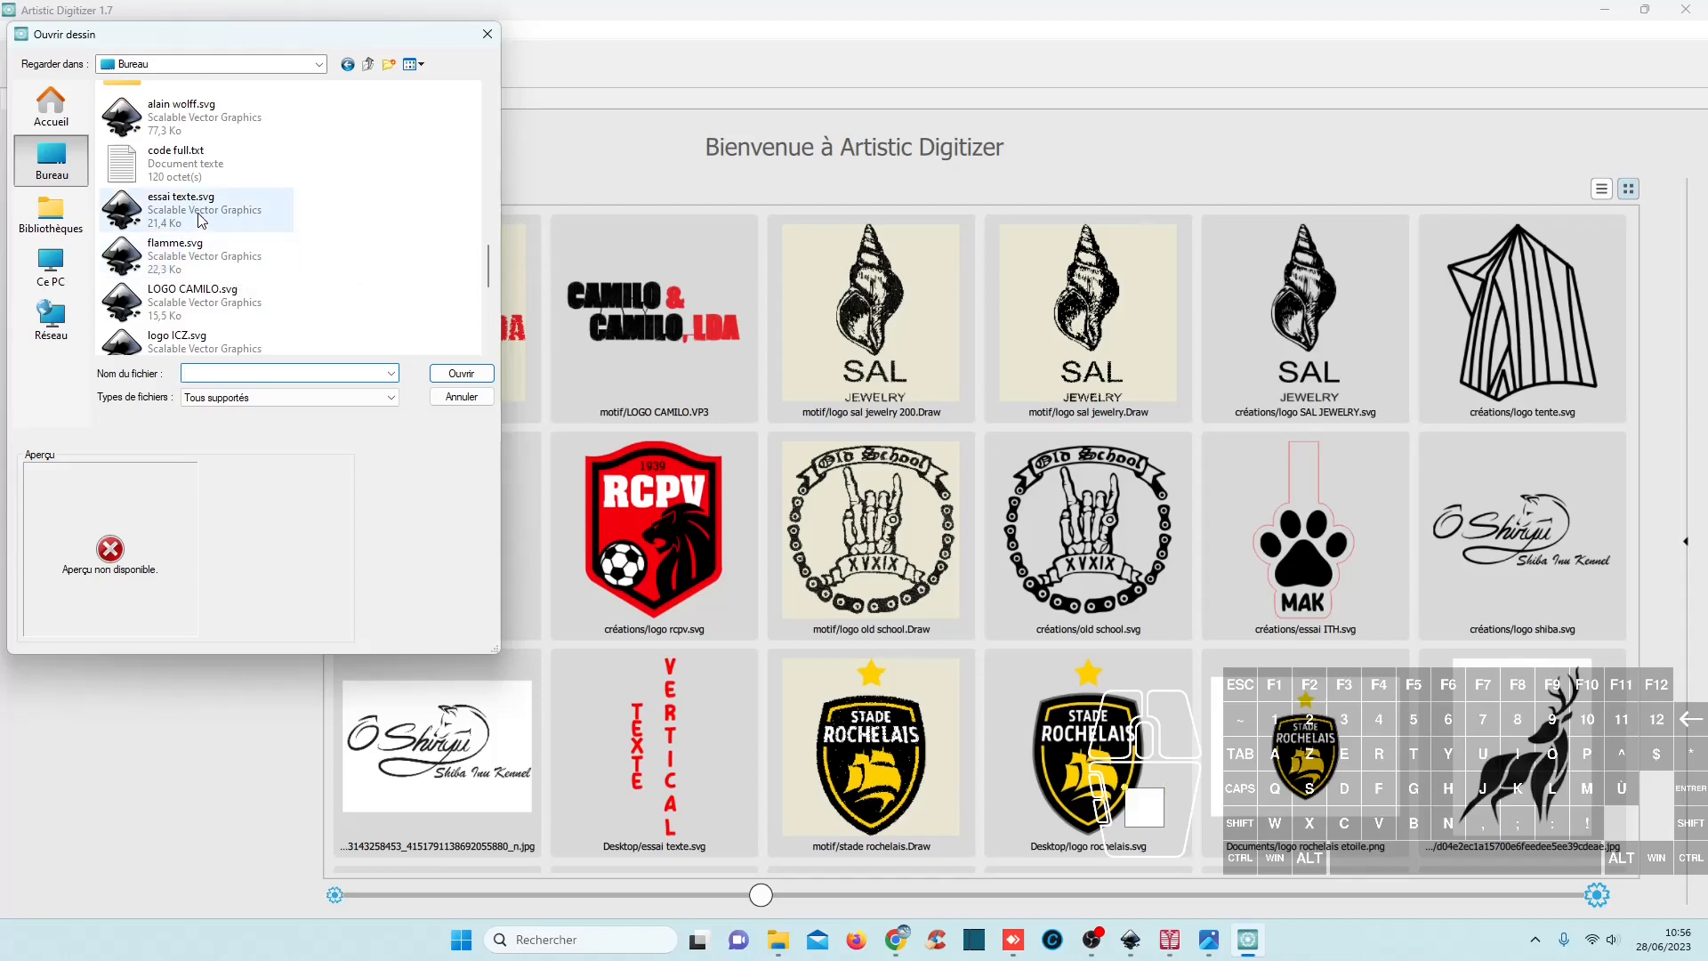
scroll(199, 328, "down", 2)
scroll(199, 327, "down", 2)
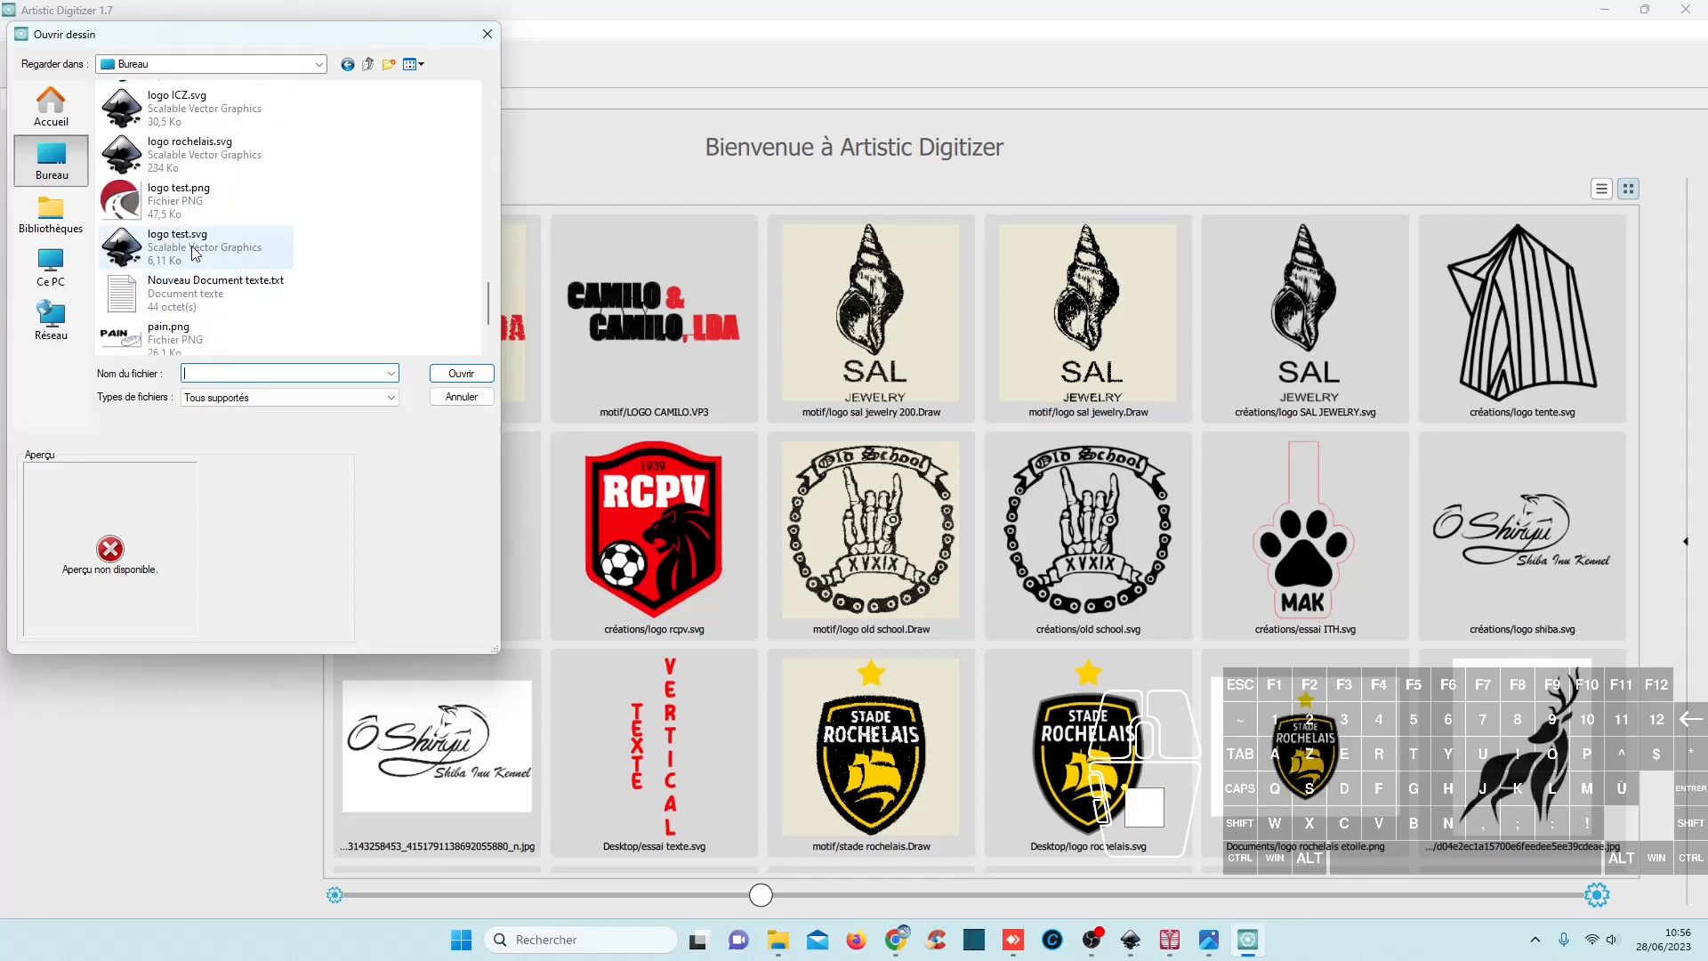
left_click(217, 246)
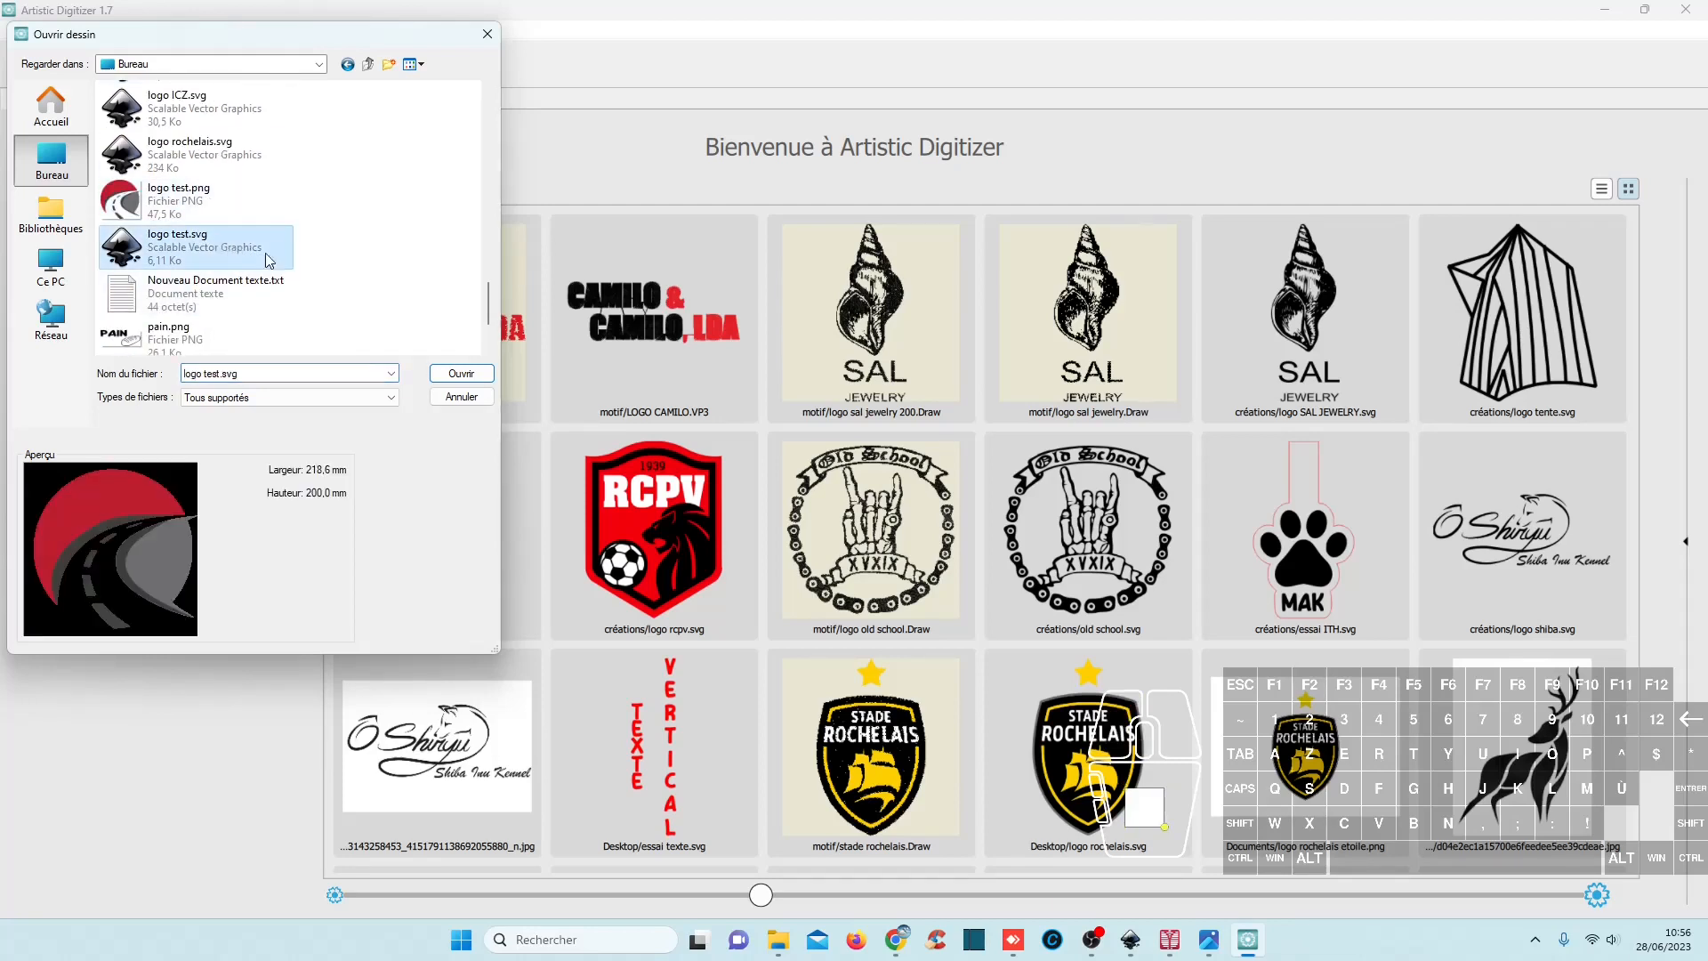
left_click(471, 373)
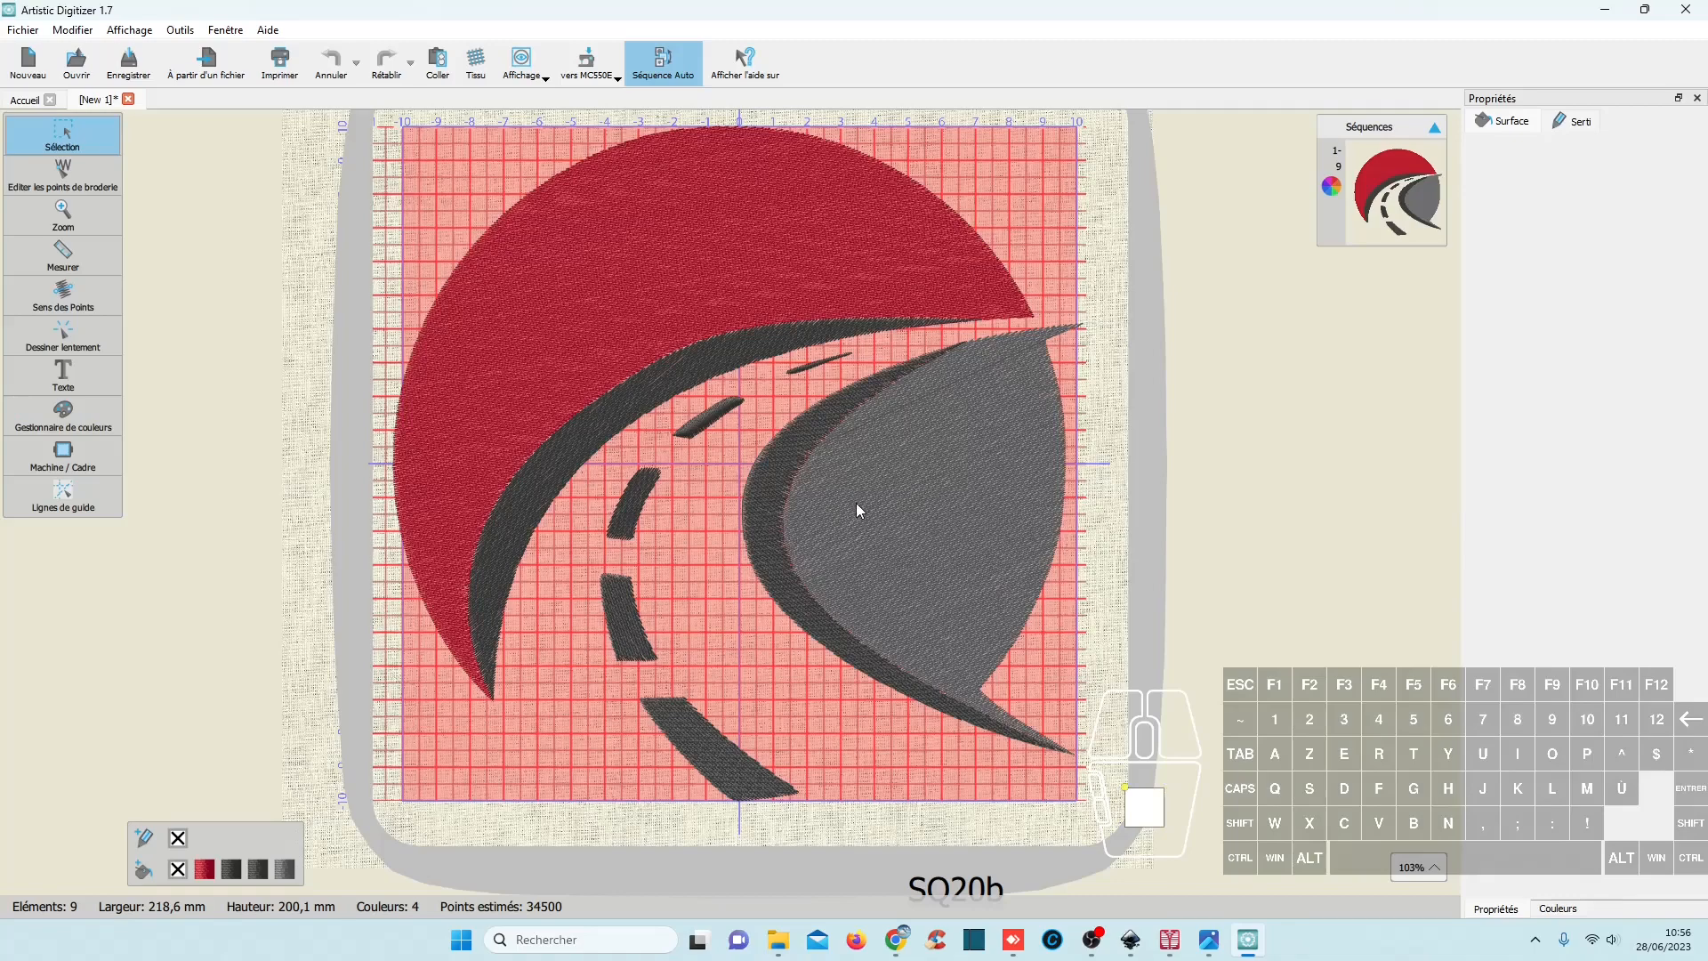
Step: Inspect the stitch type and fill properties of the two upper road dashes, the lighter grey area and its dark edge
scroll(552, 328, "up", 1)
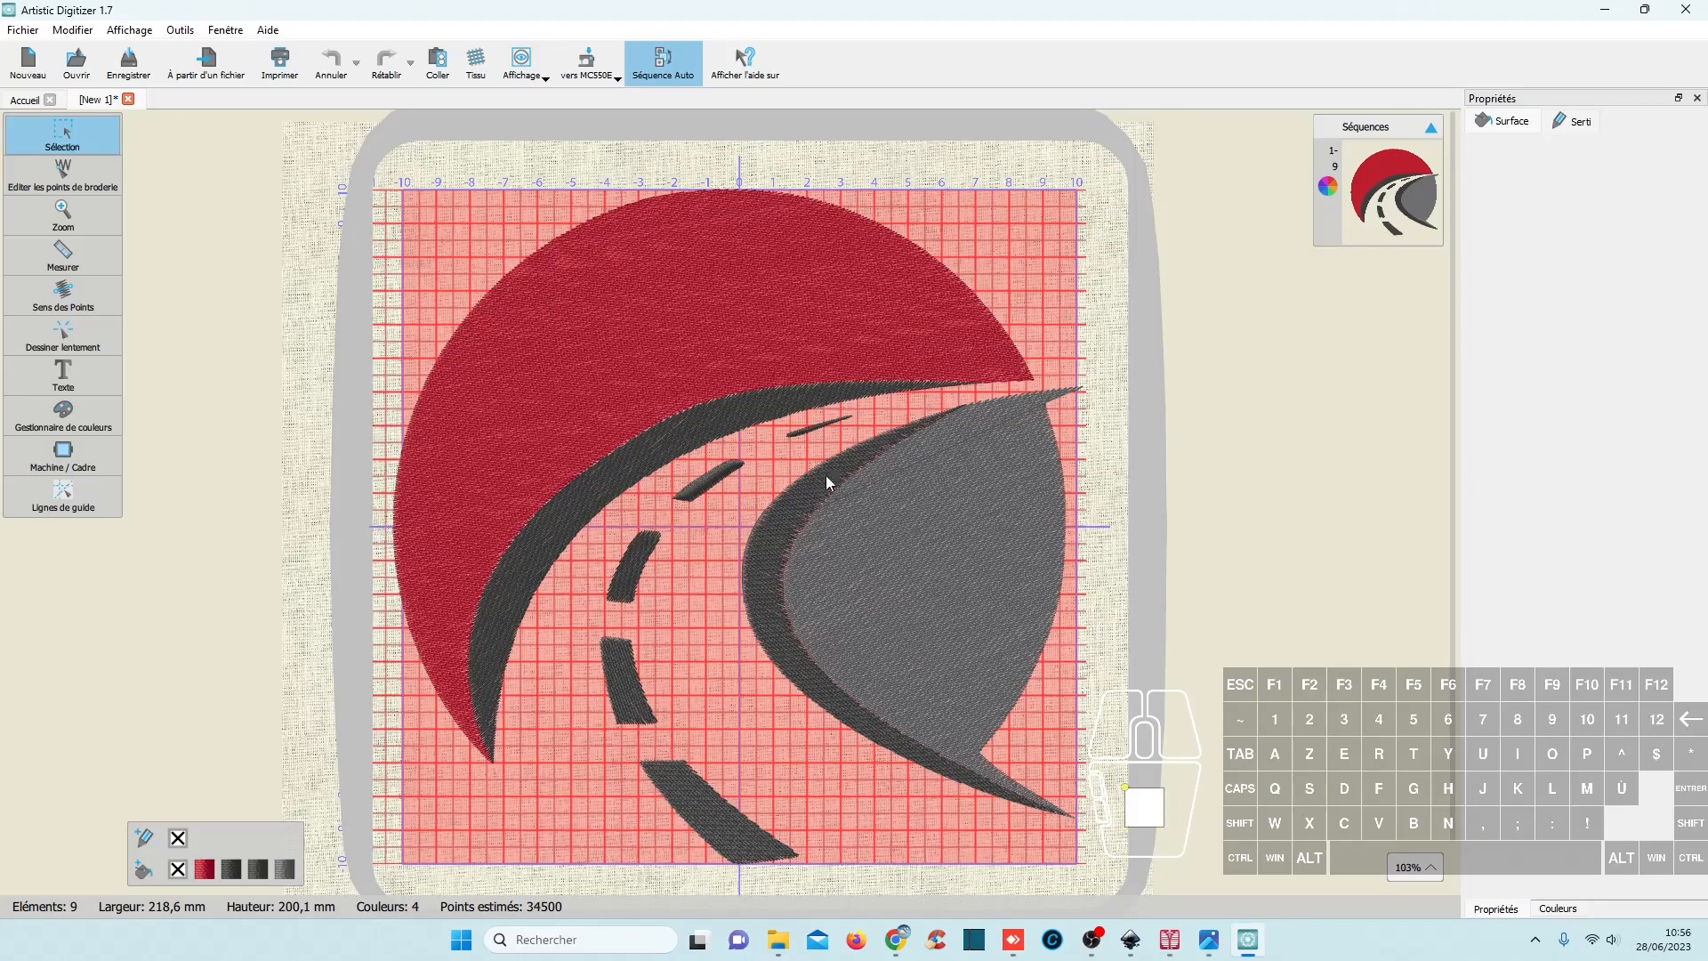
left_click(719, 484)
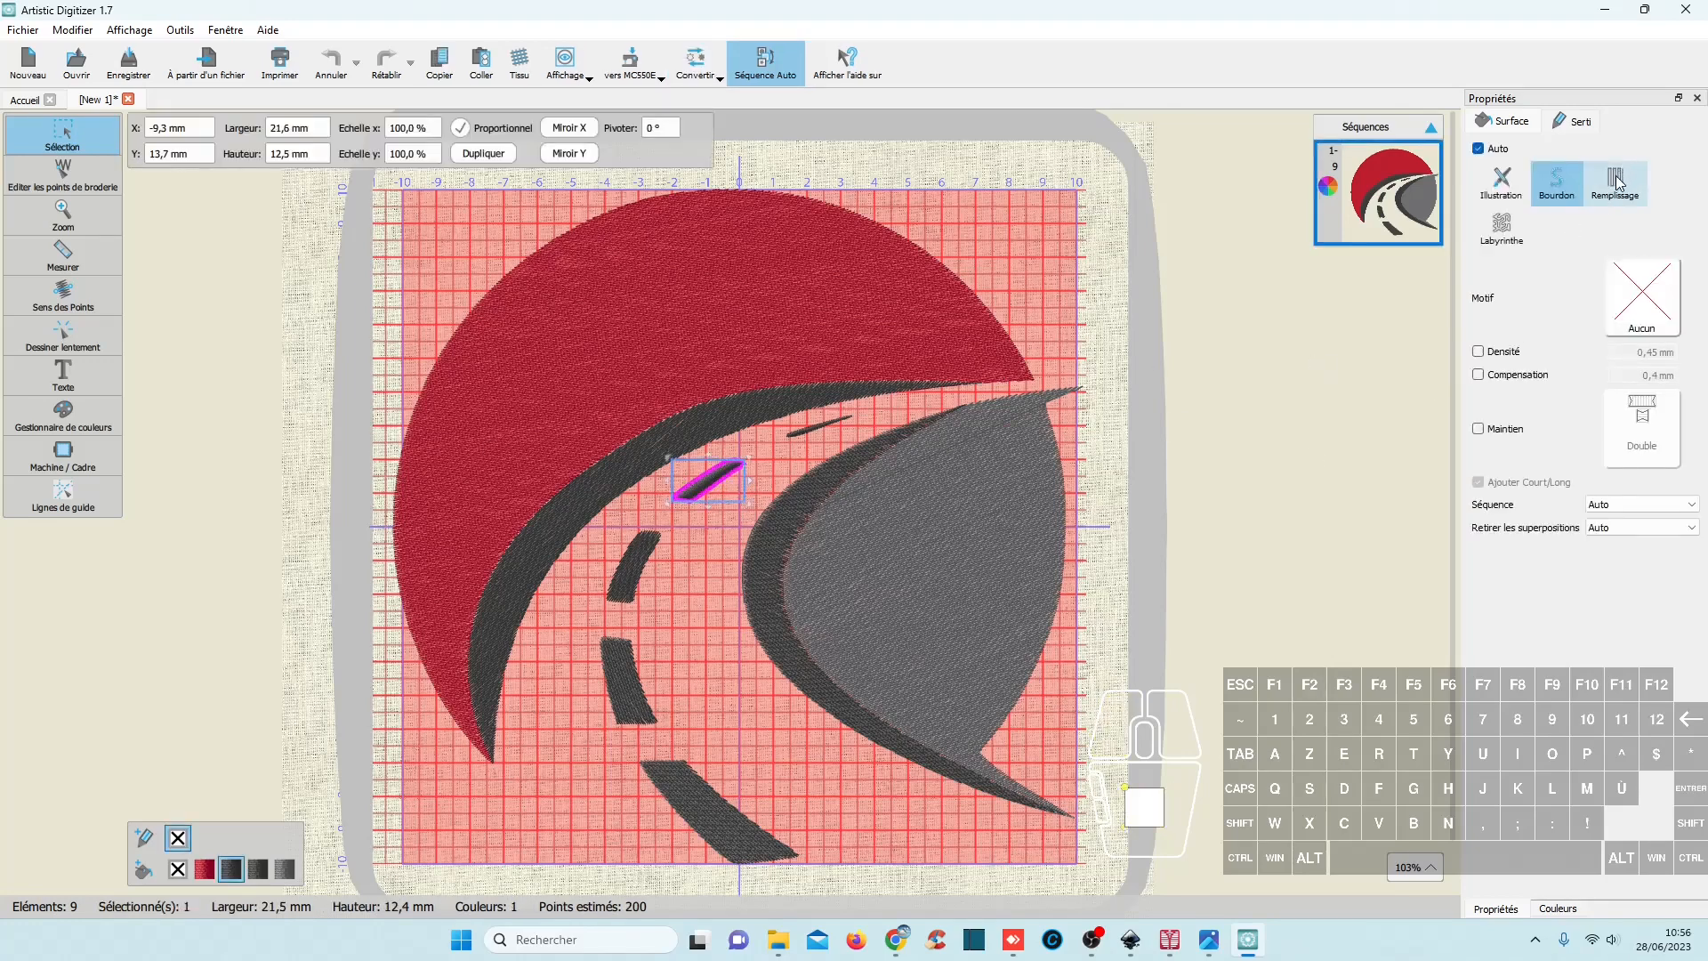
left_click(819, 425)
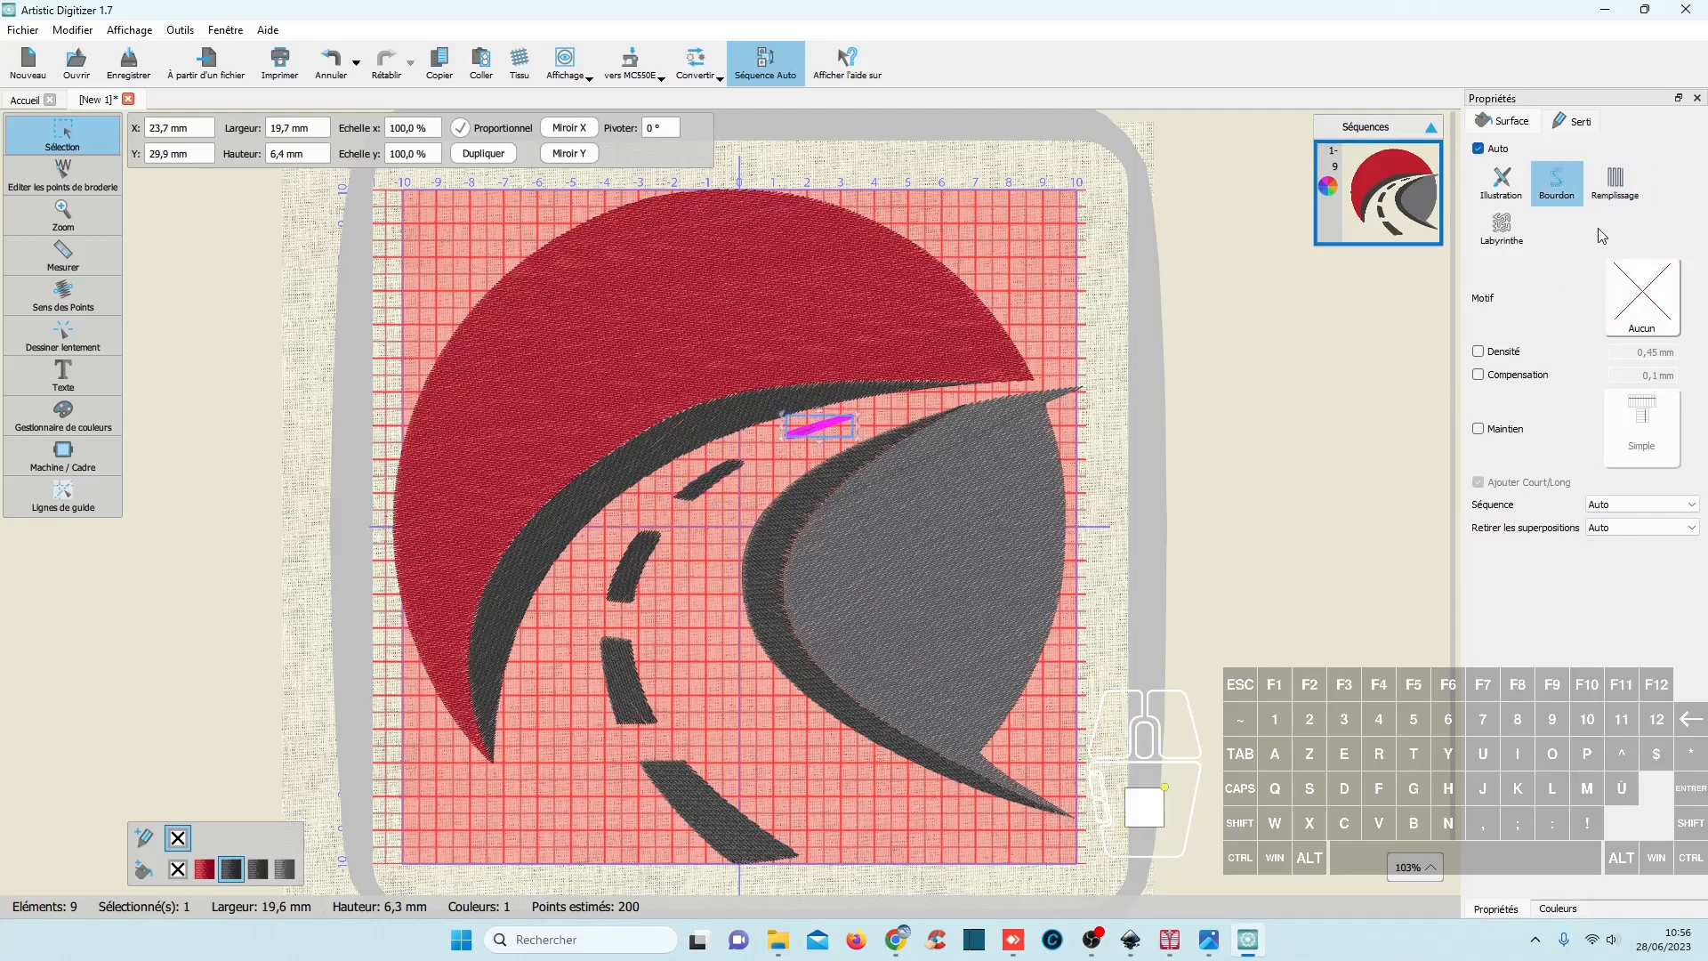
left_click(881, 596)
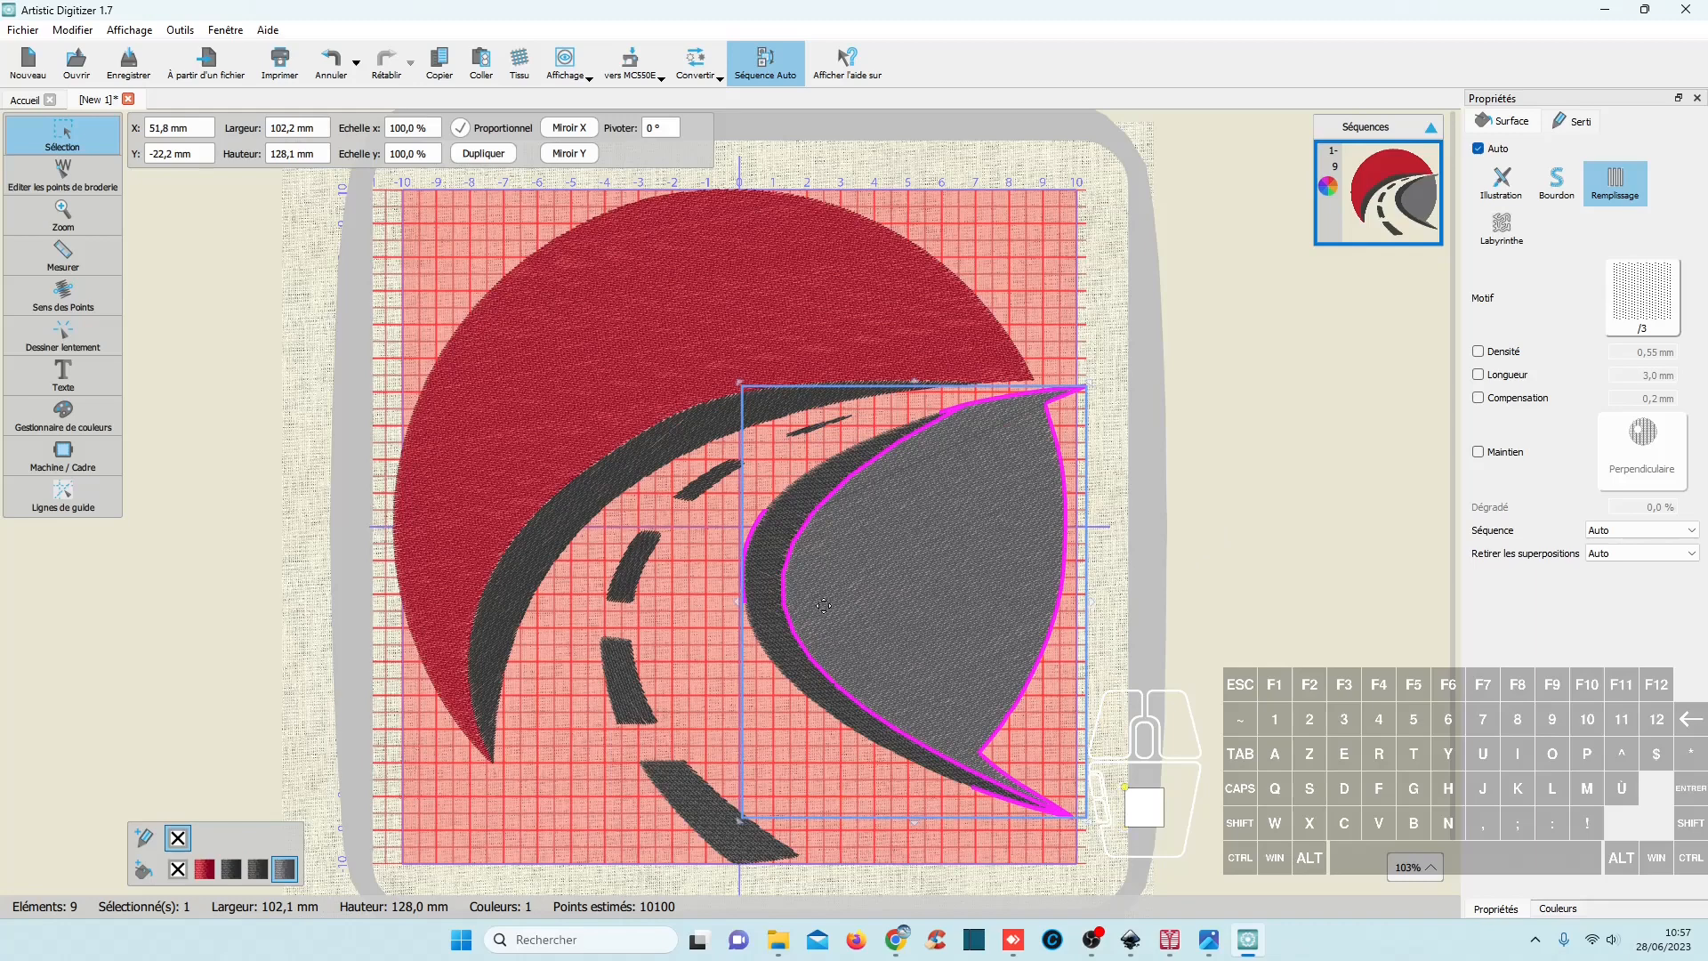
left_click(783, 563)
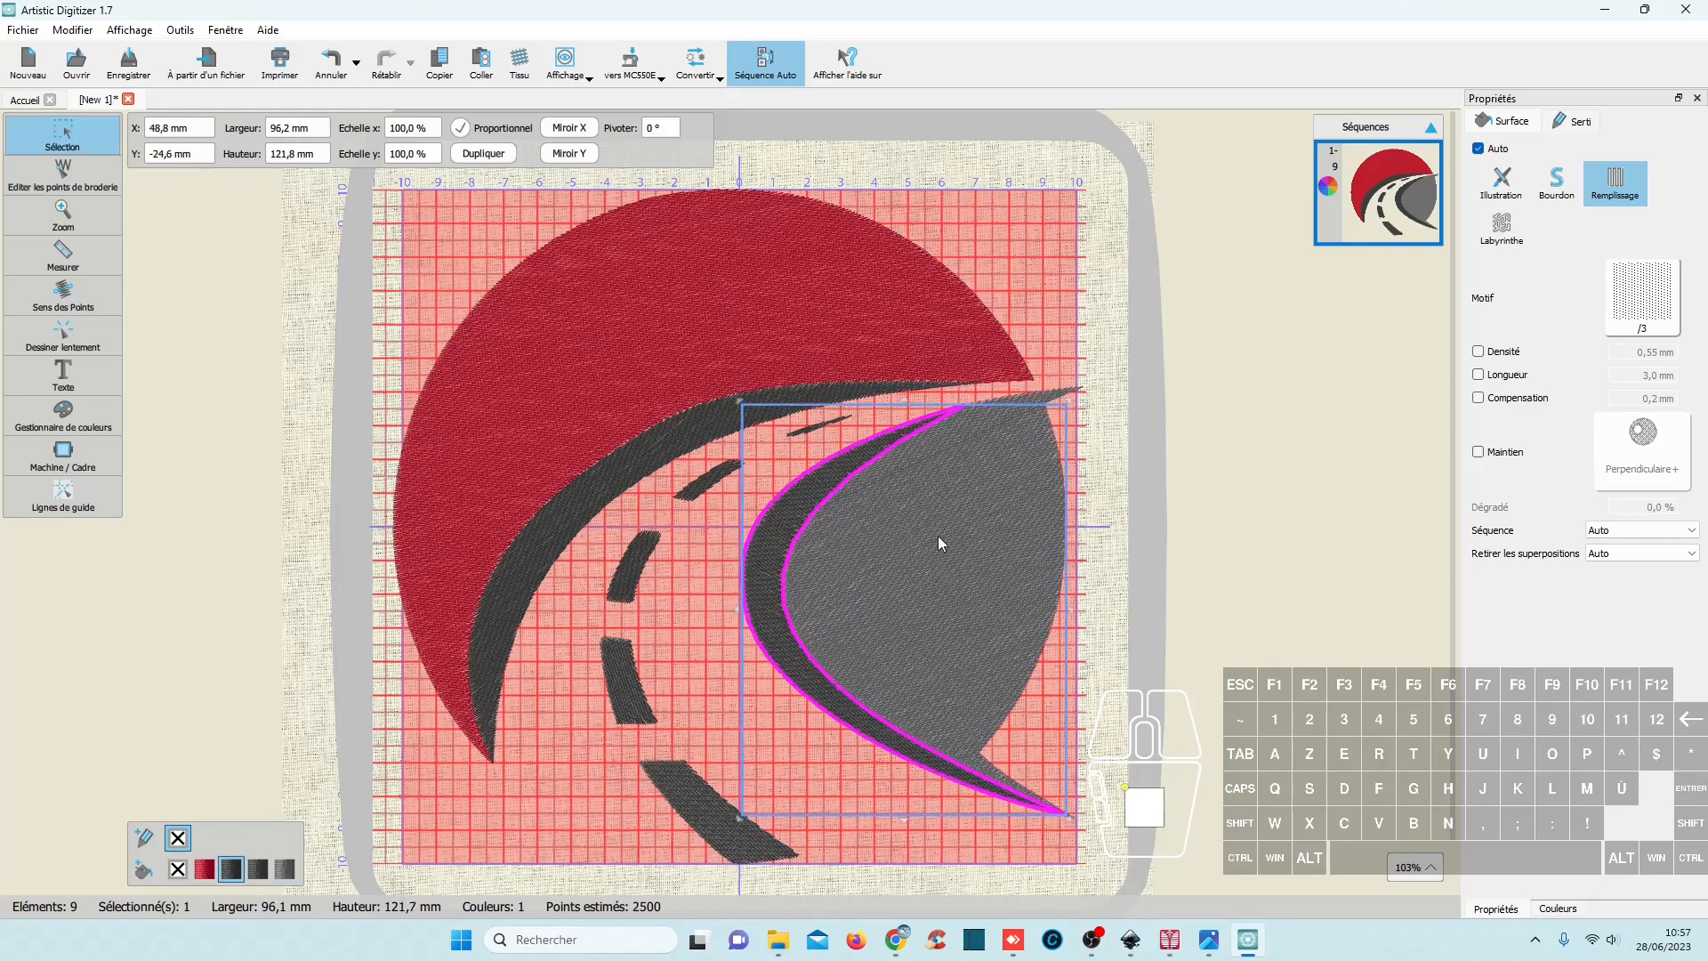
Step: Set the fill density of all design elements to 0.45 mm
key("ctrl+a")
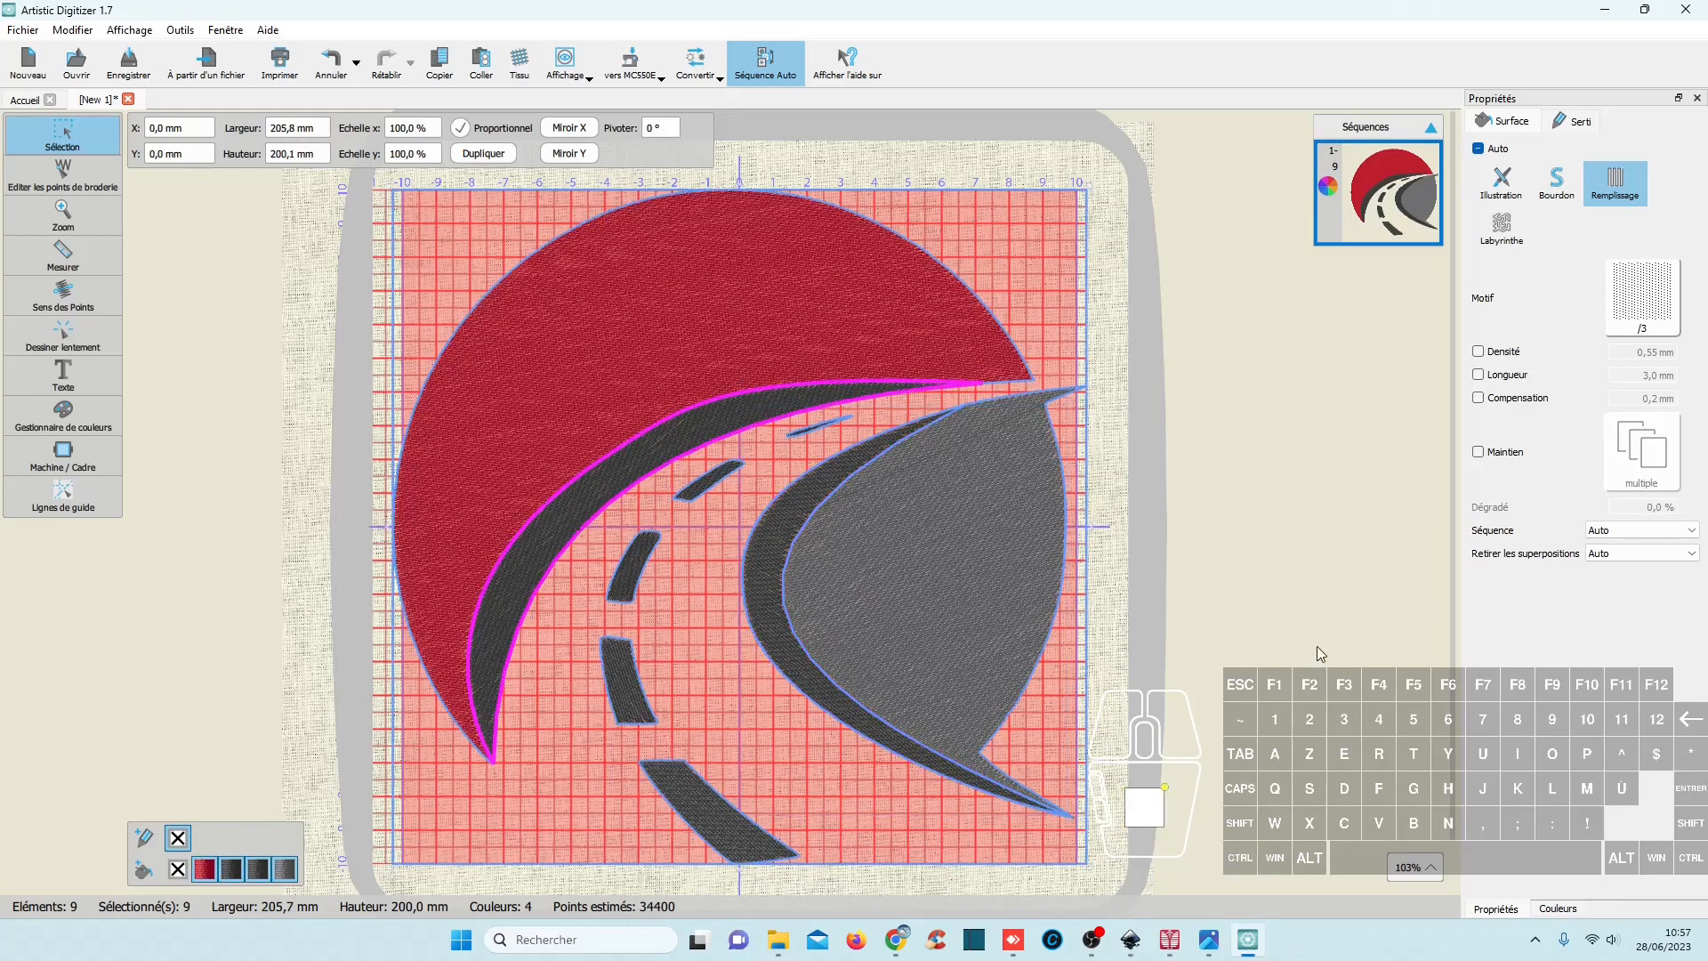
left_click(1479, 352)
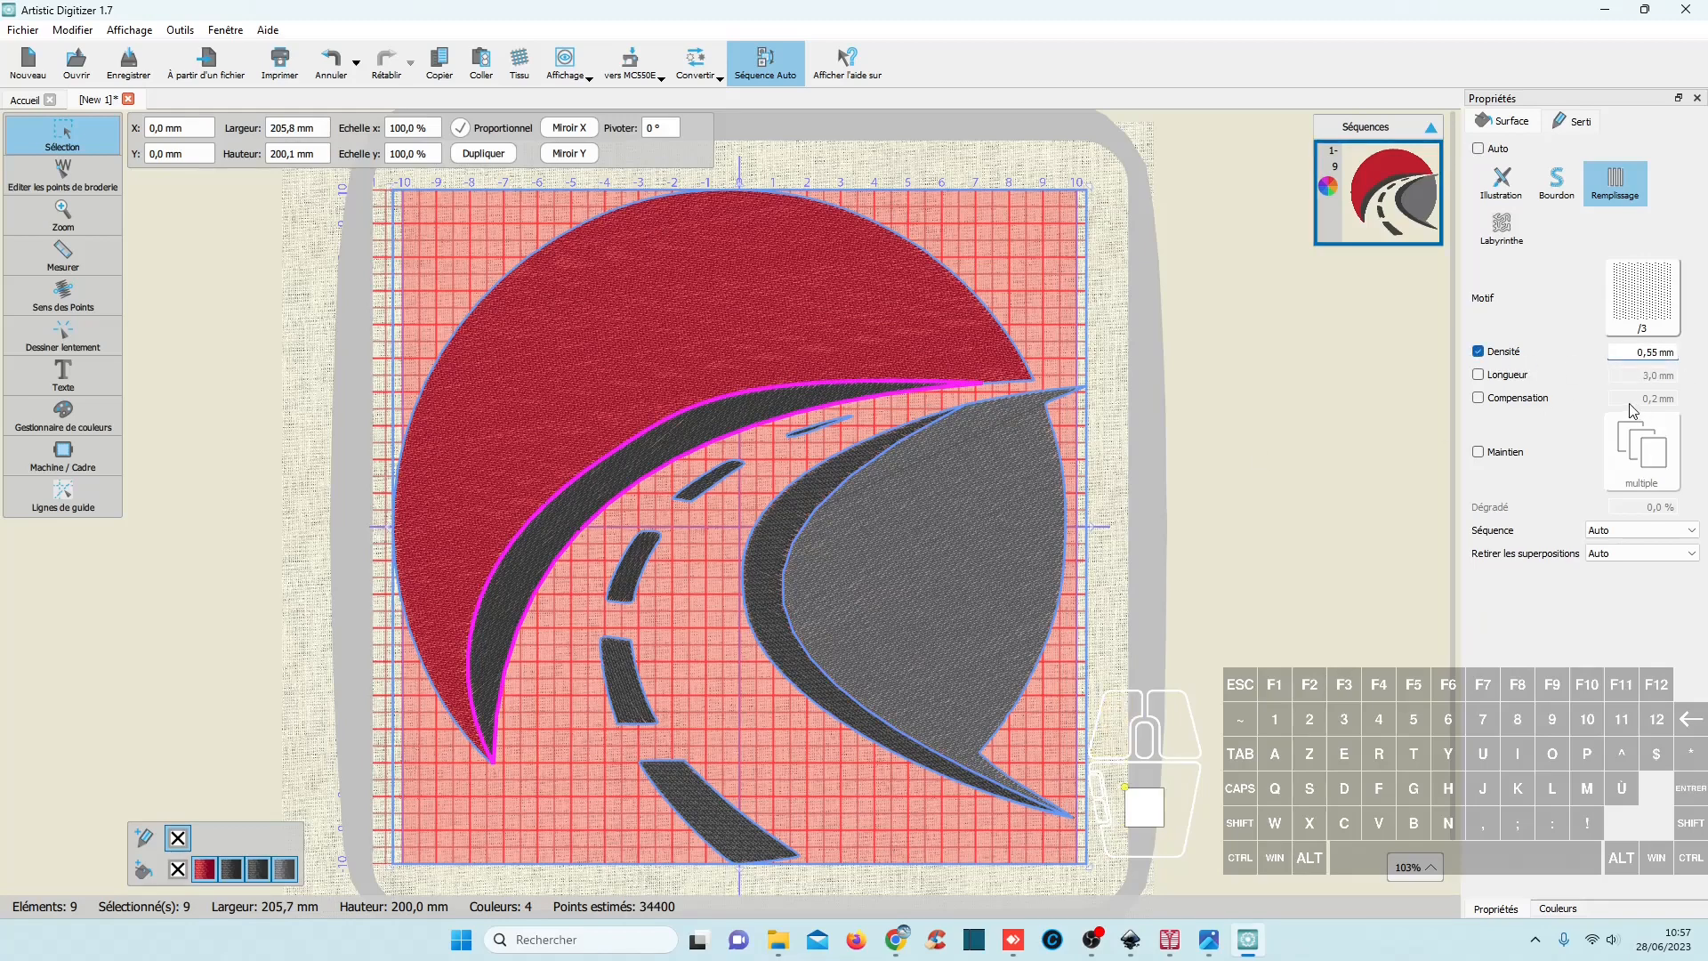
key("Delete")
key("Return")
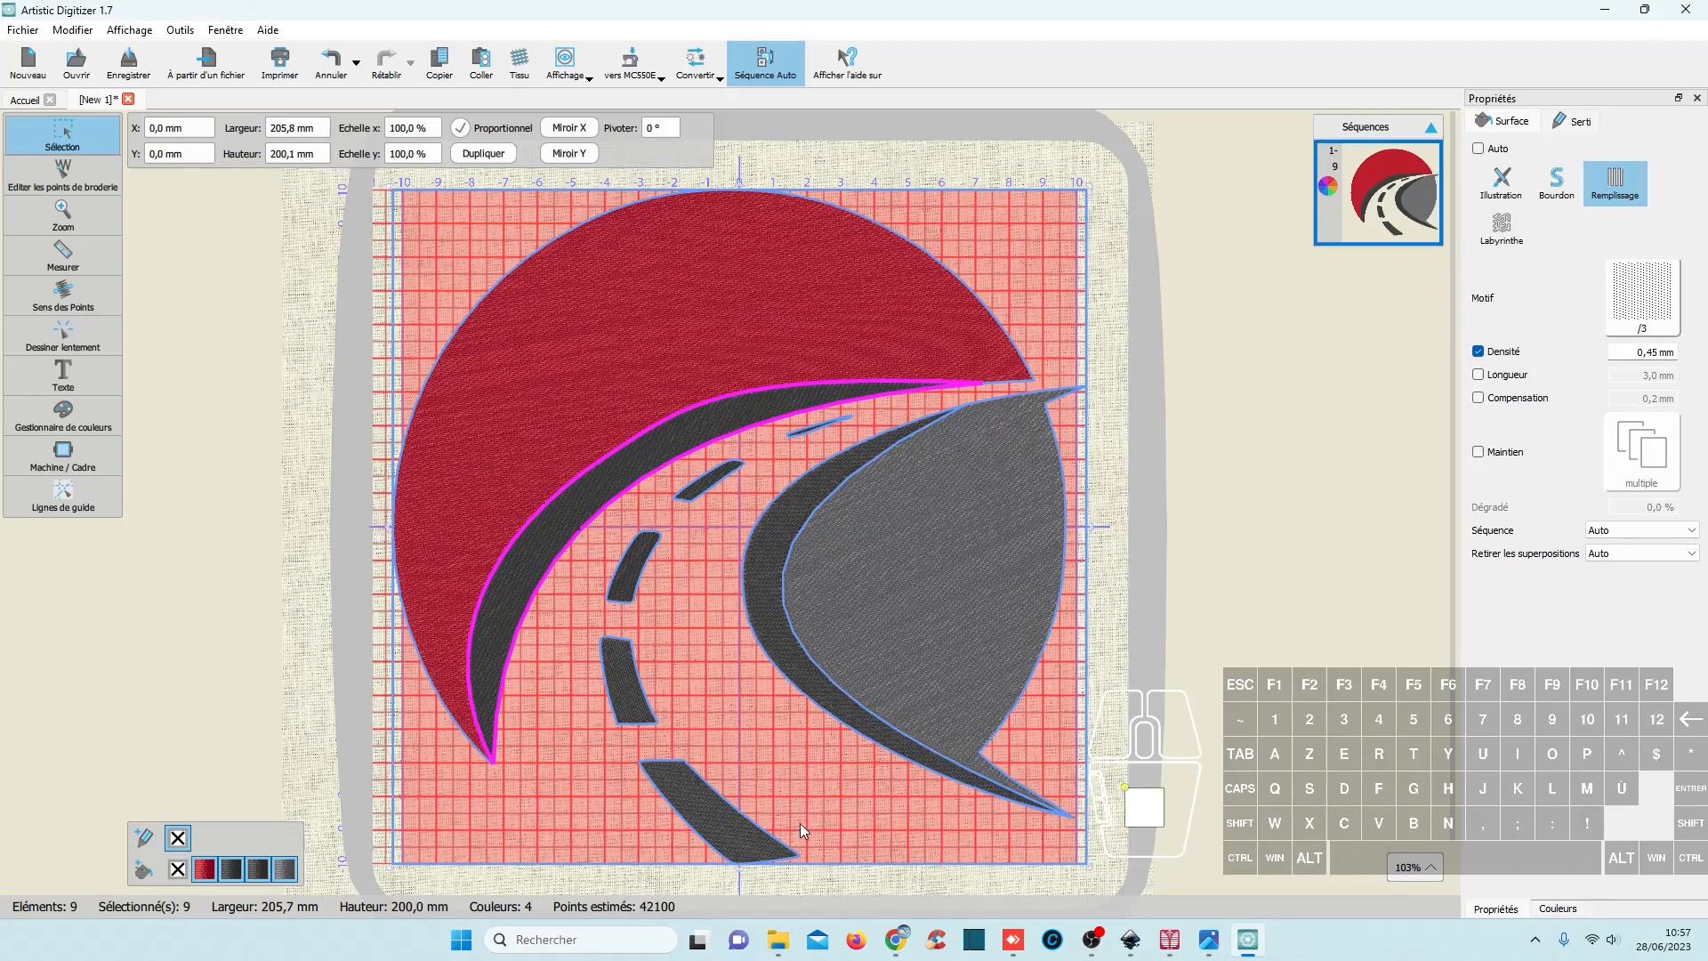
left_click(833, 802)
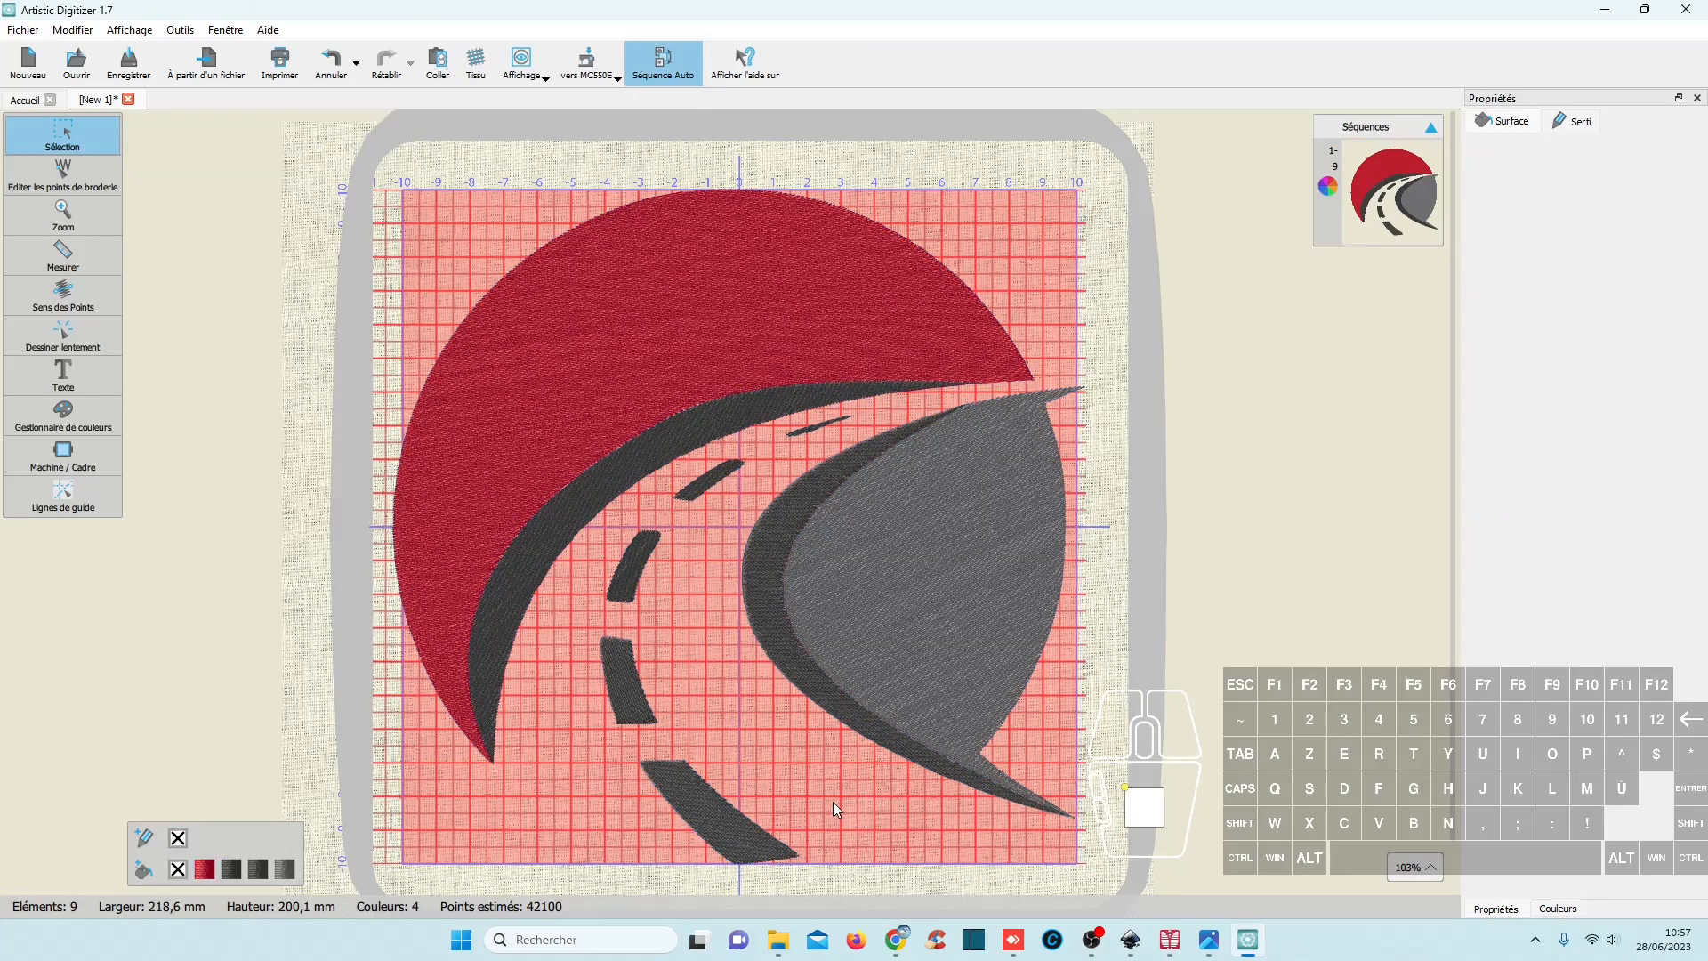
Step: Set the compensation to 0.4 mm for the red area, the lighter grey area and the two dark curved bands
left_click(795, 567)
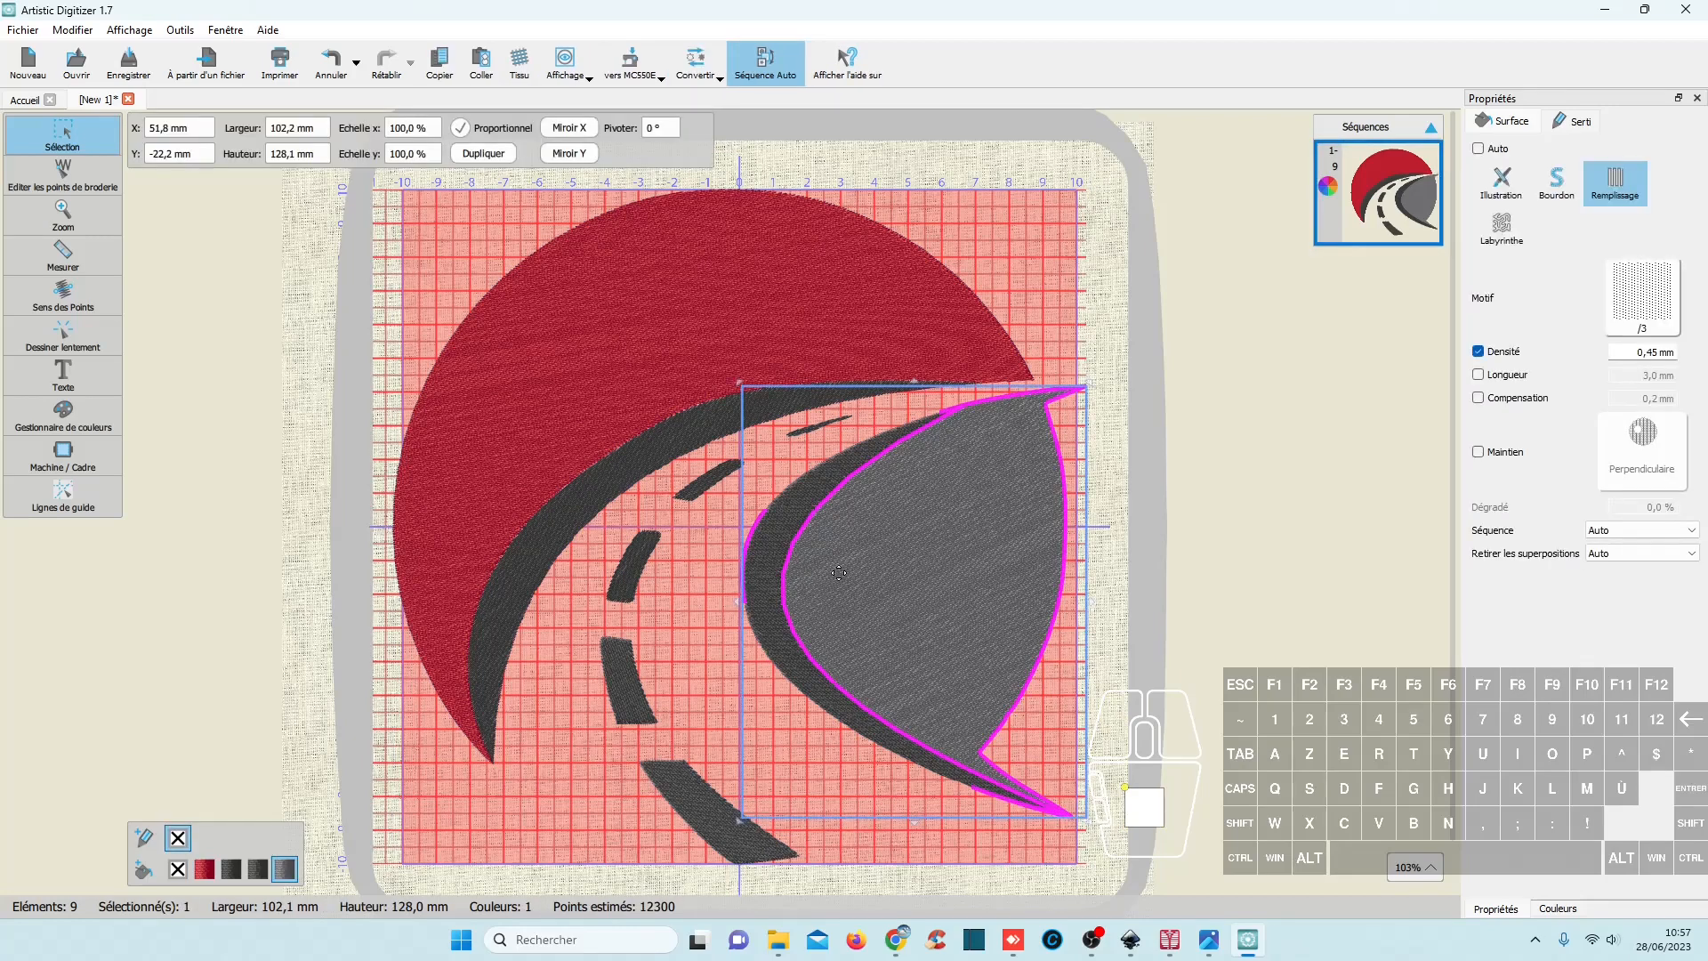
left_click(623, 495, "ctrl")
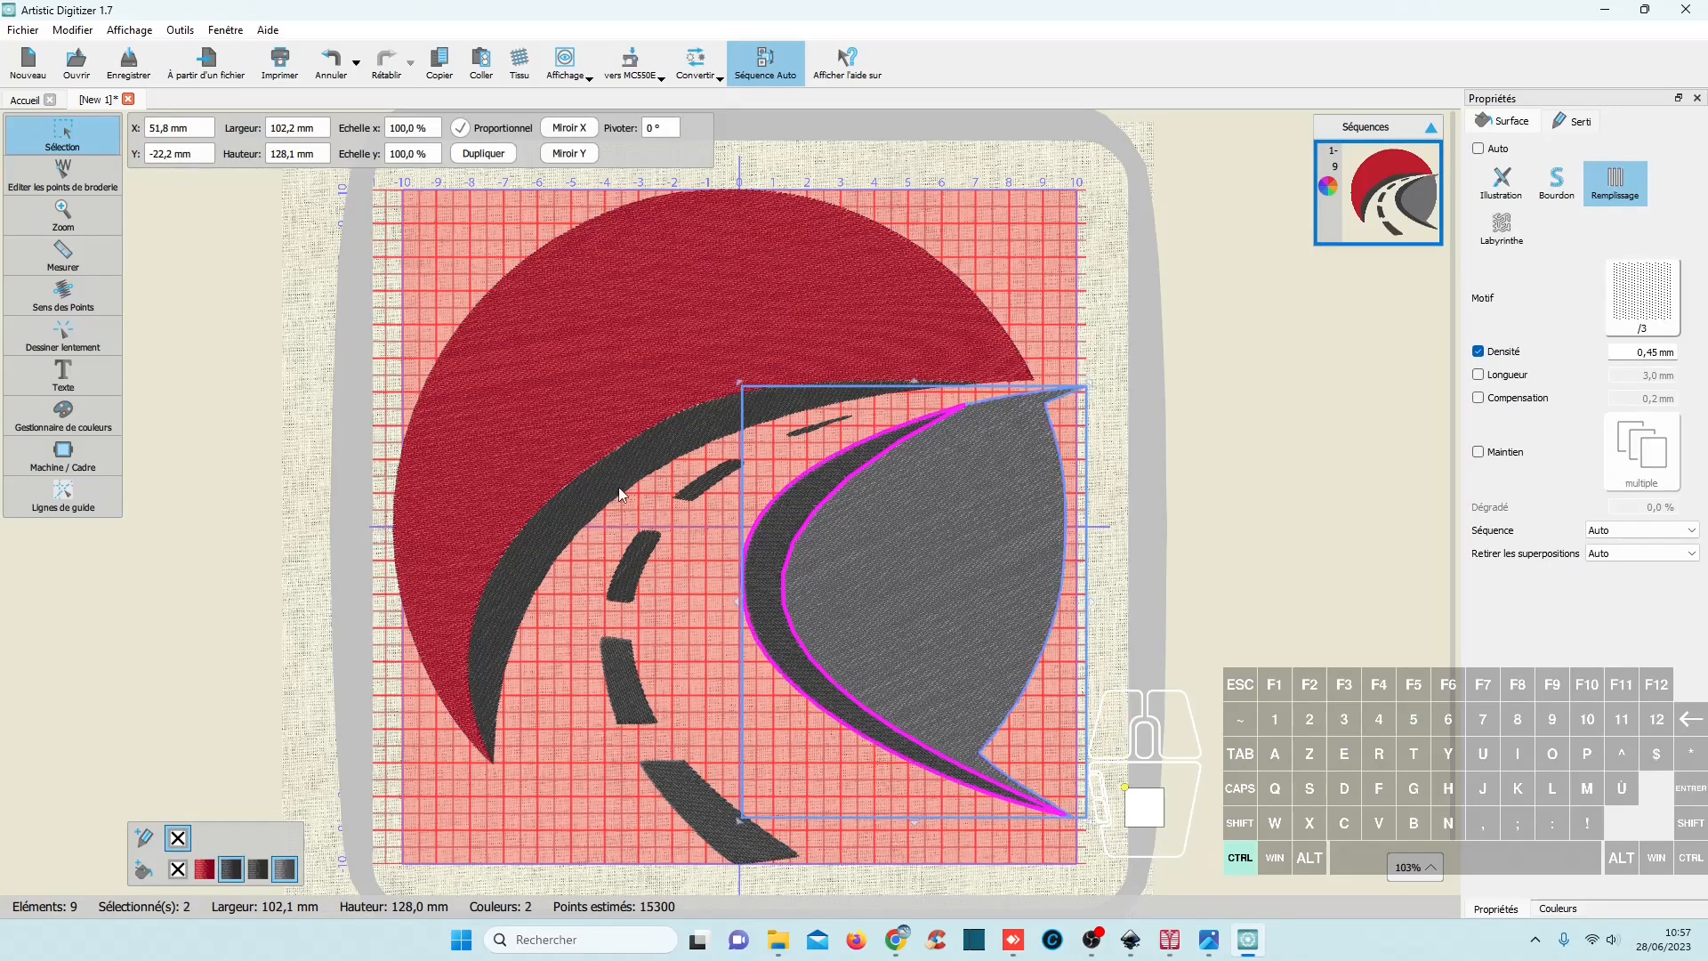
left_click(541, 418, "ctrl")
left_click(601, 482, "ctrl")
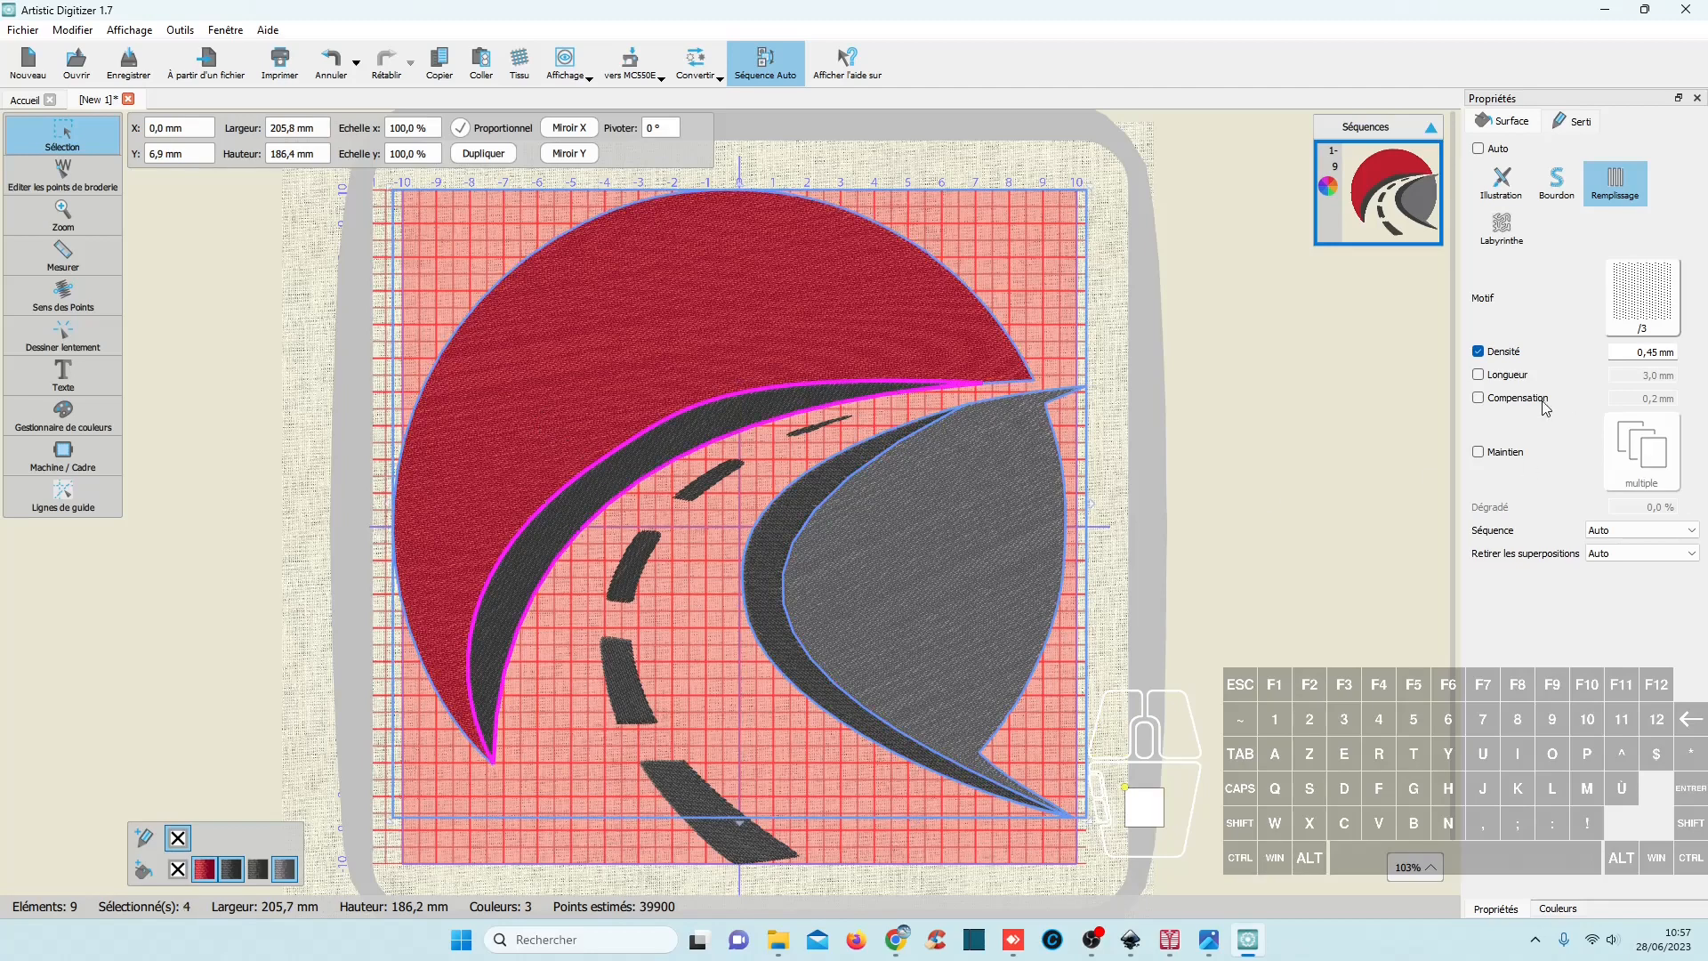
left_click(1479, 398)
left_click(1657, 435)
key("BackSpace")
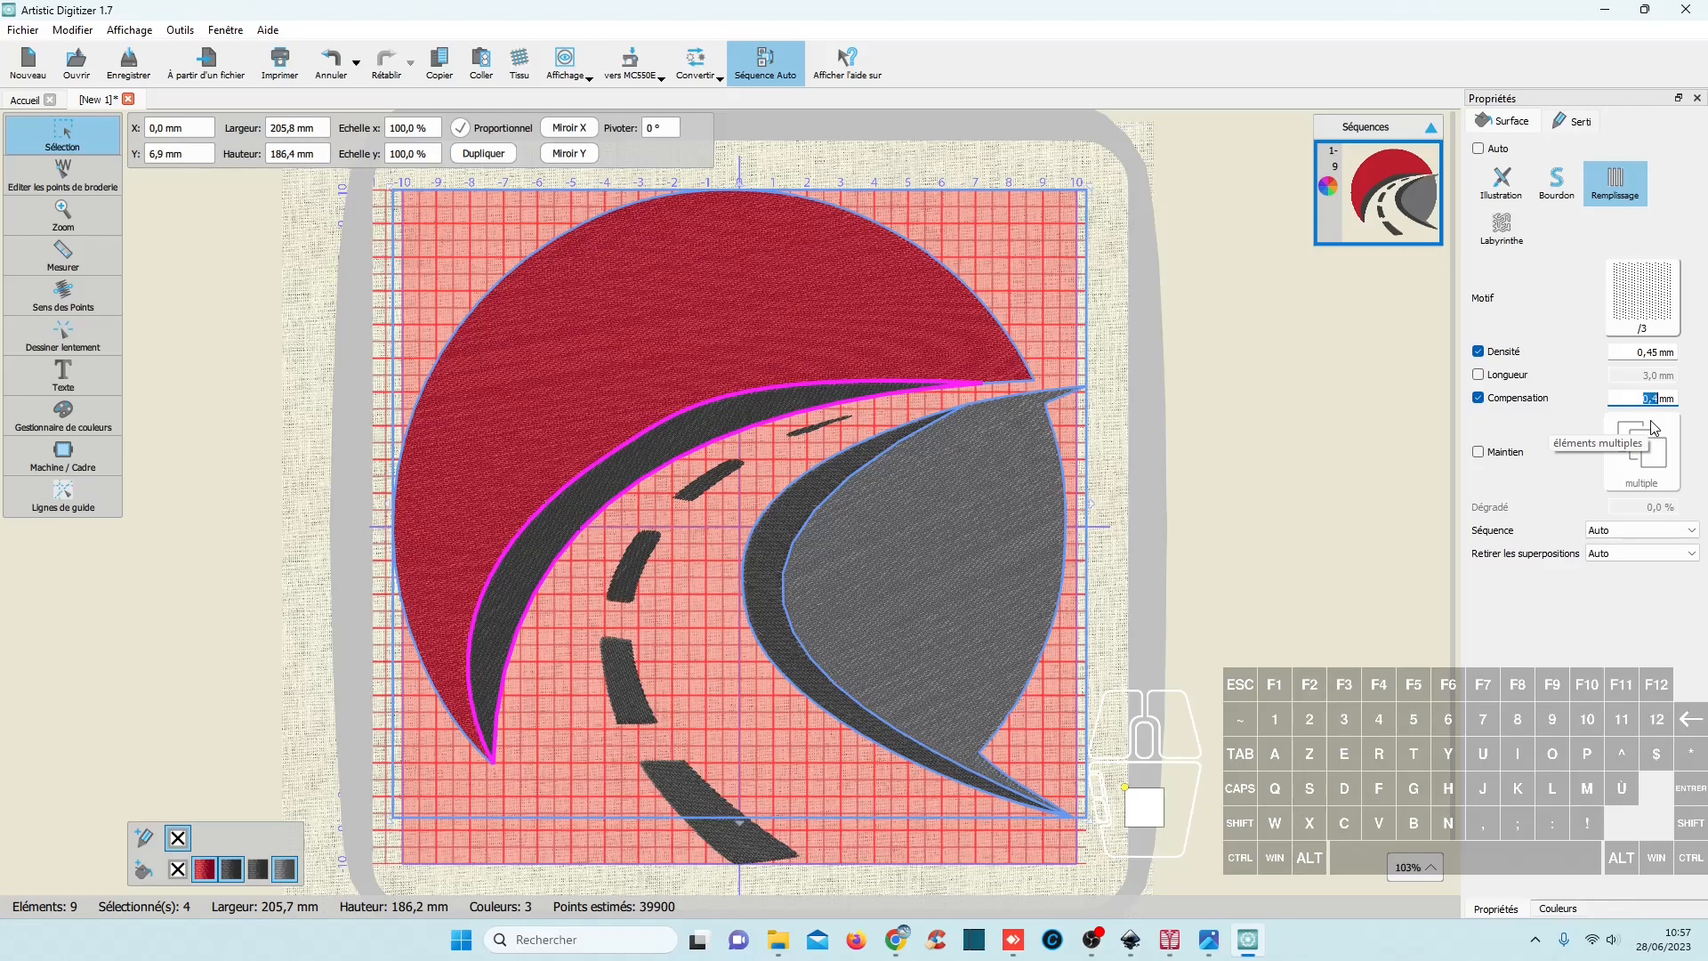
key("Return")
left_click(900, 840)
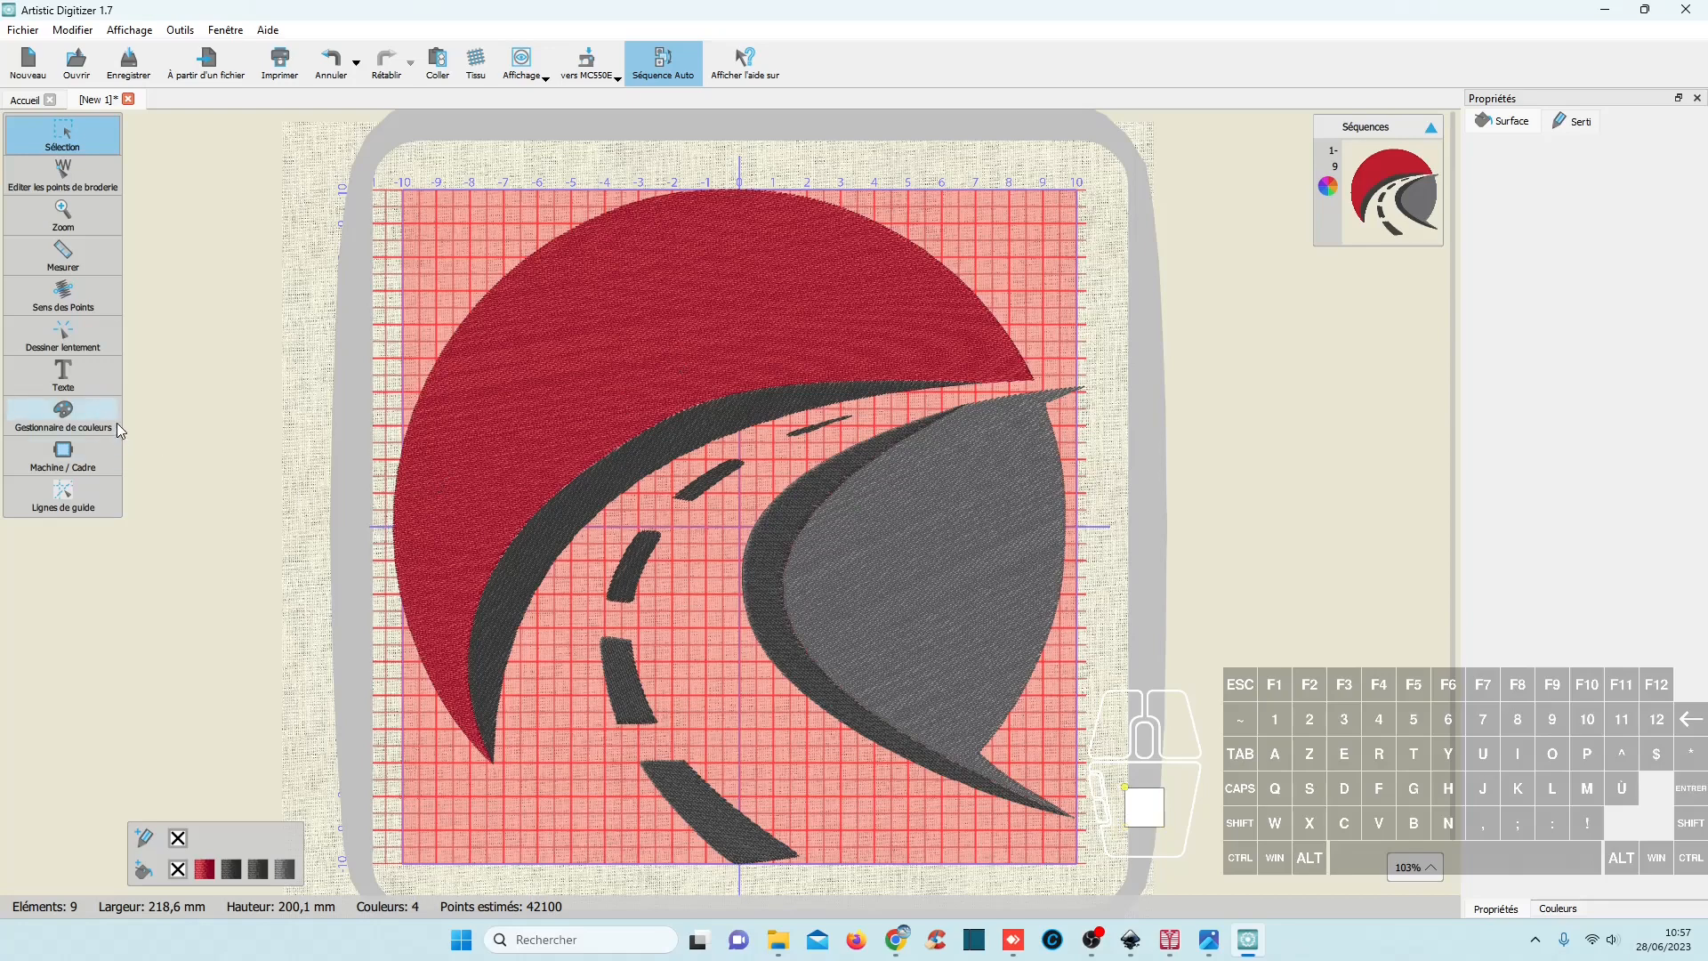
Step: Simulate the stitch-out of the design from start to end and return to the selection mode
left_click(55, 332)
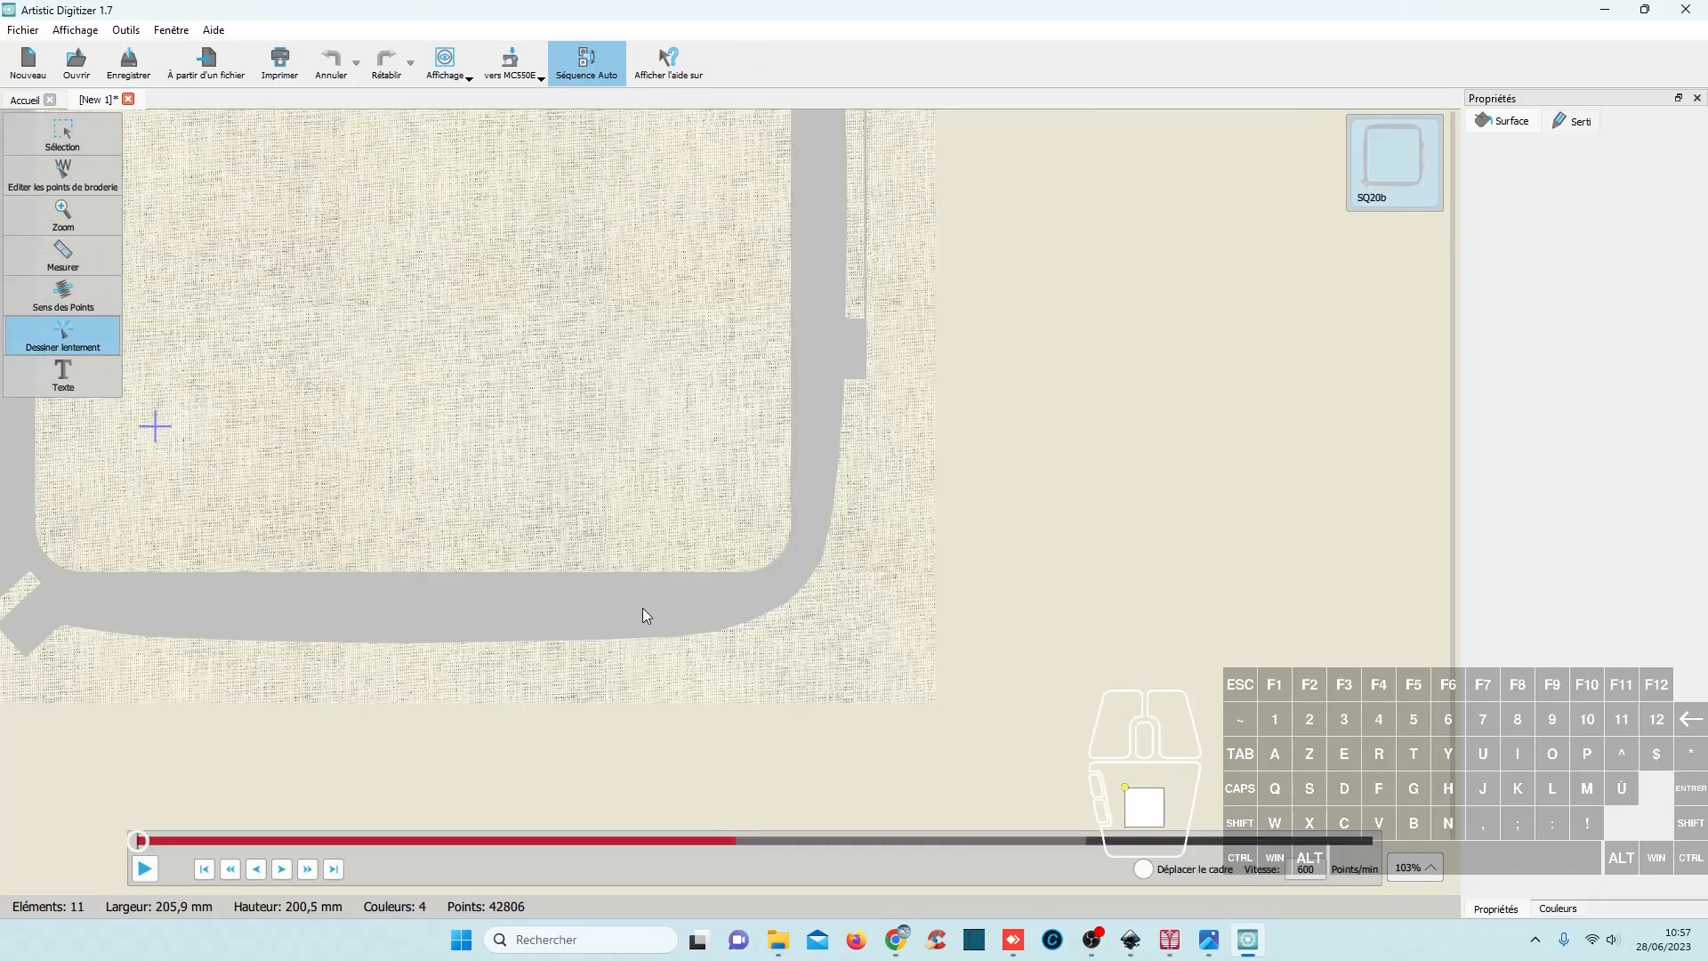
left_click_drag(139, 839, 689, 849)
left_click_drag(781, 845, 781, 842)
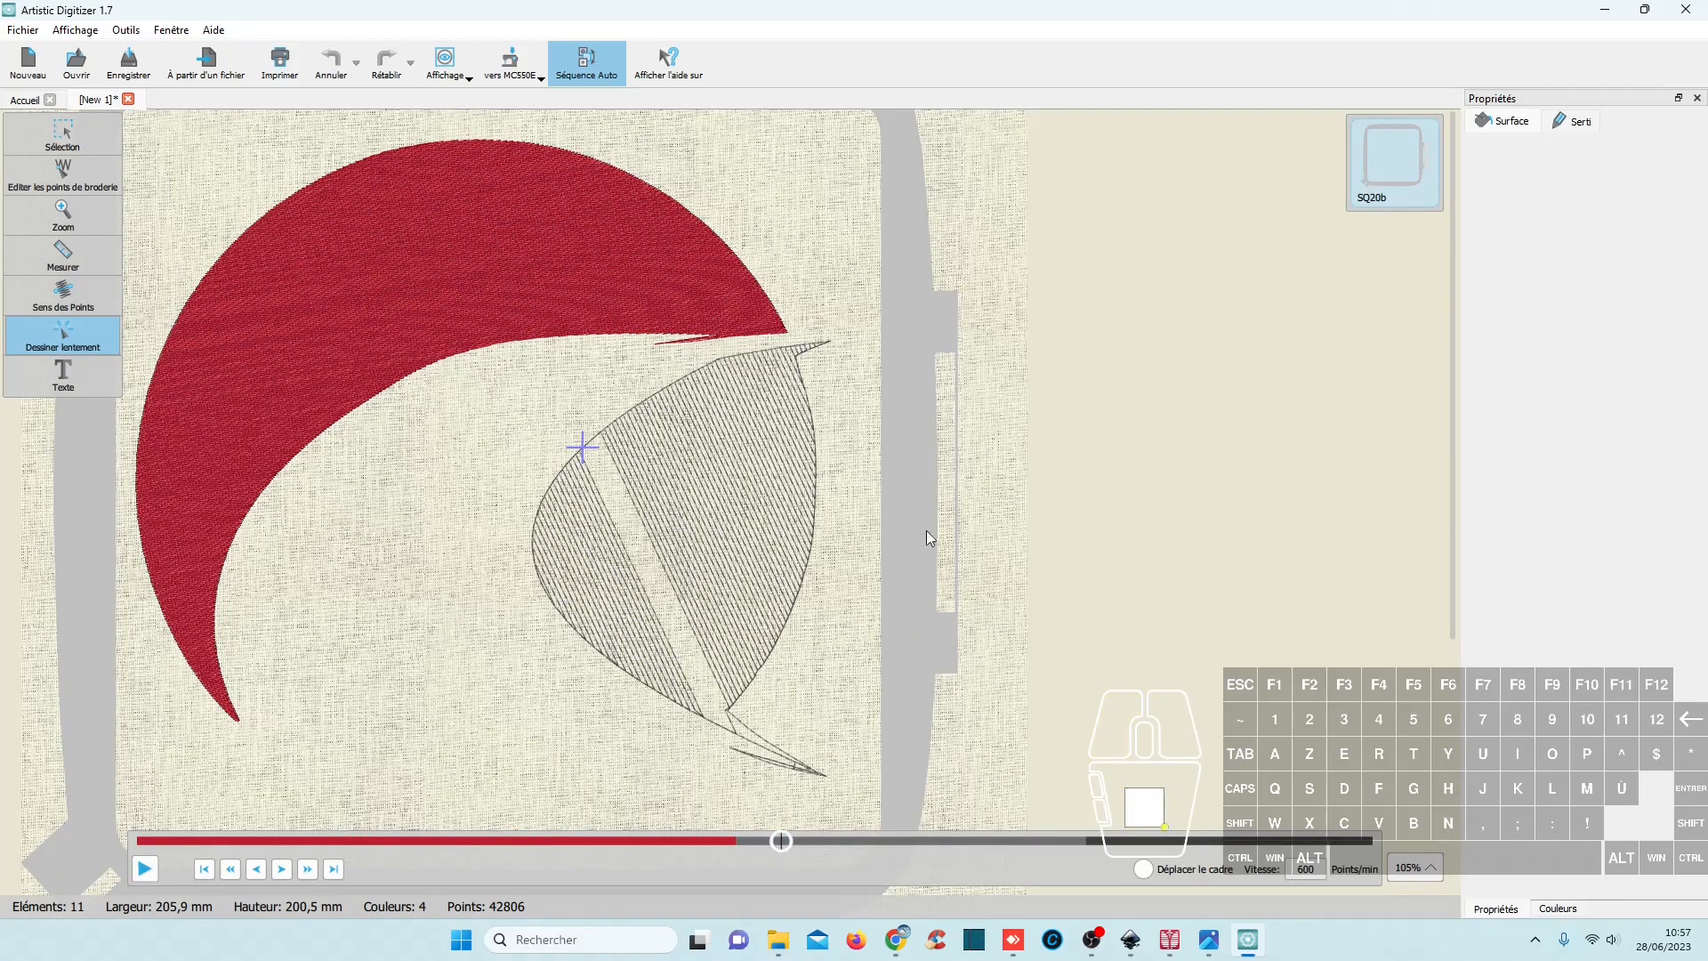
left_click_drag(781, 841, 1370, 841)
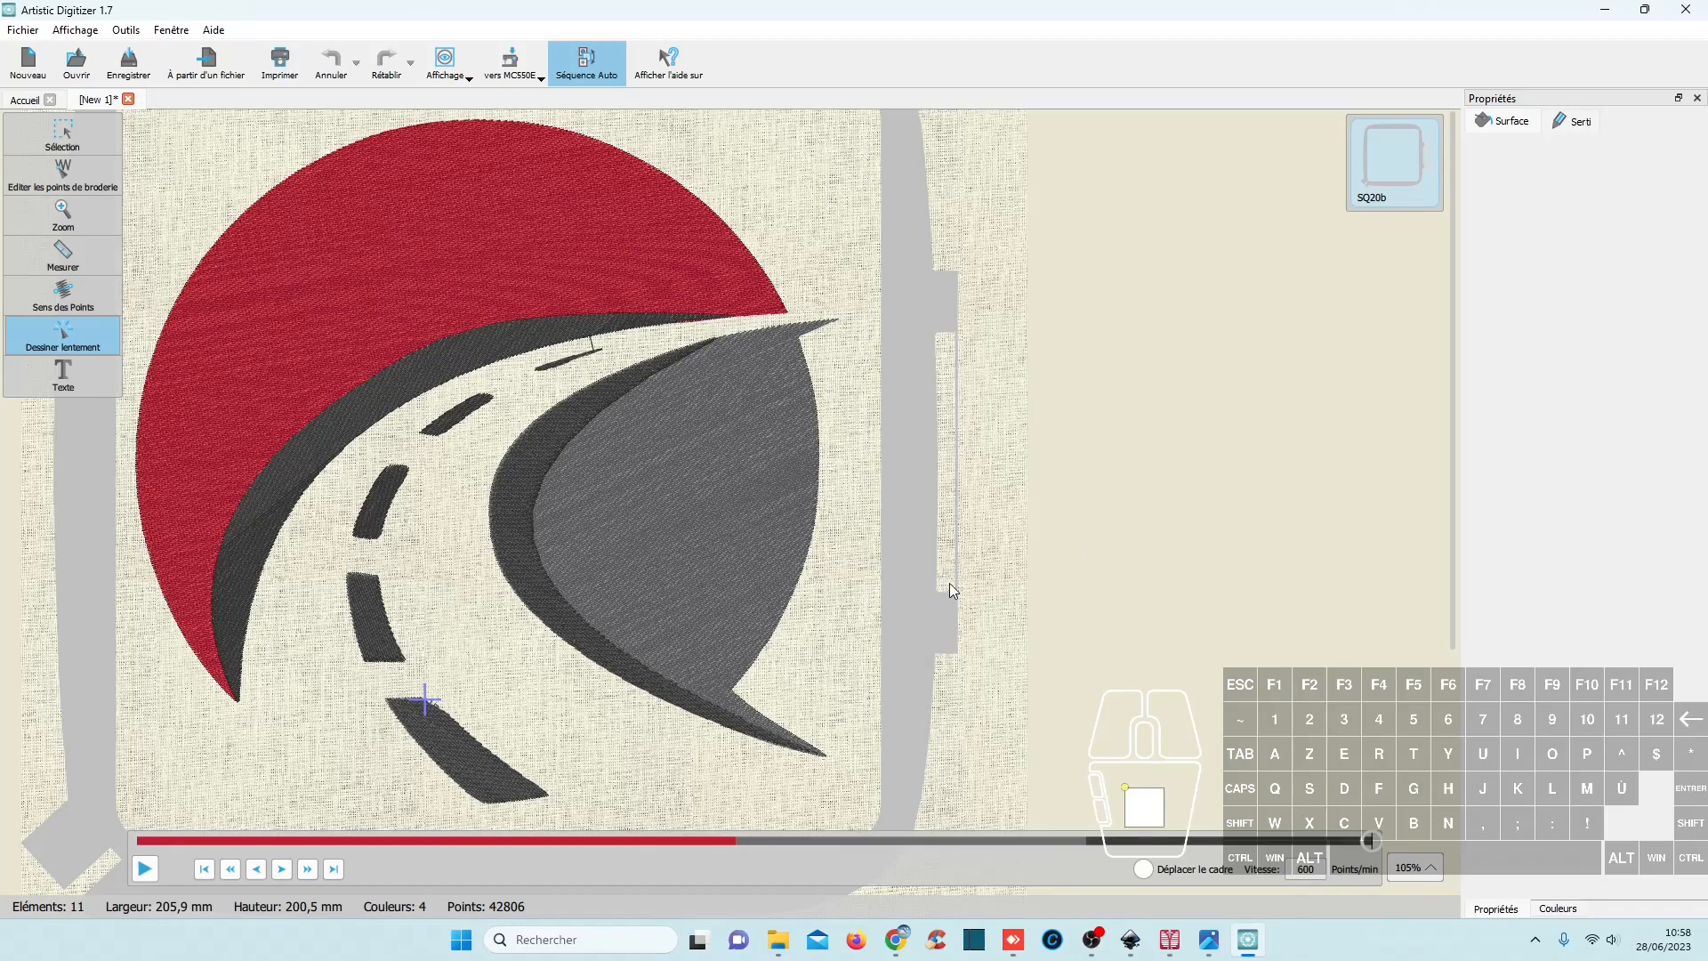
left_click(55, 142)
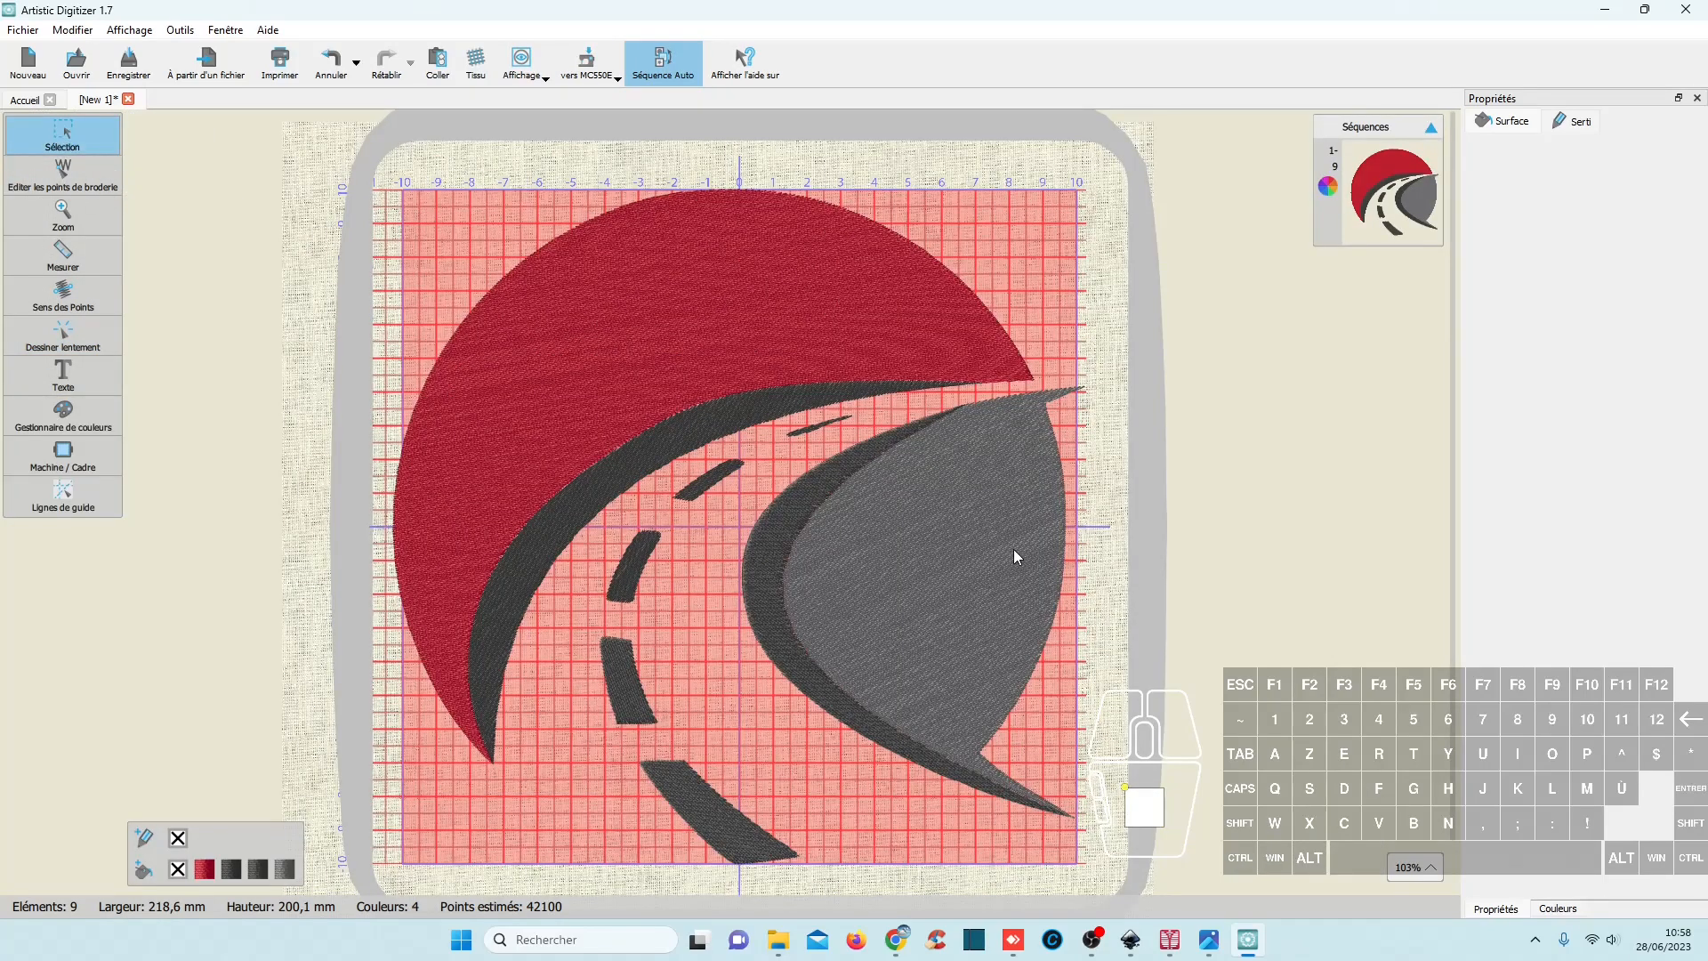
Step: Open logo test.png from the desktop with automatic vectorisation, keeping the standard vectorising options
left_click(22, 102)
left_click(71, 418)
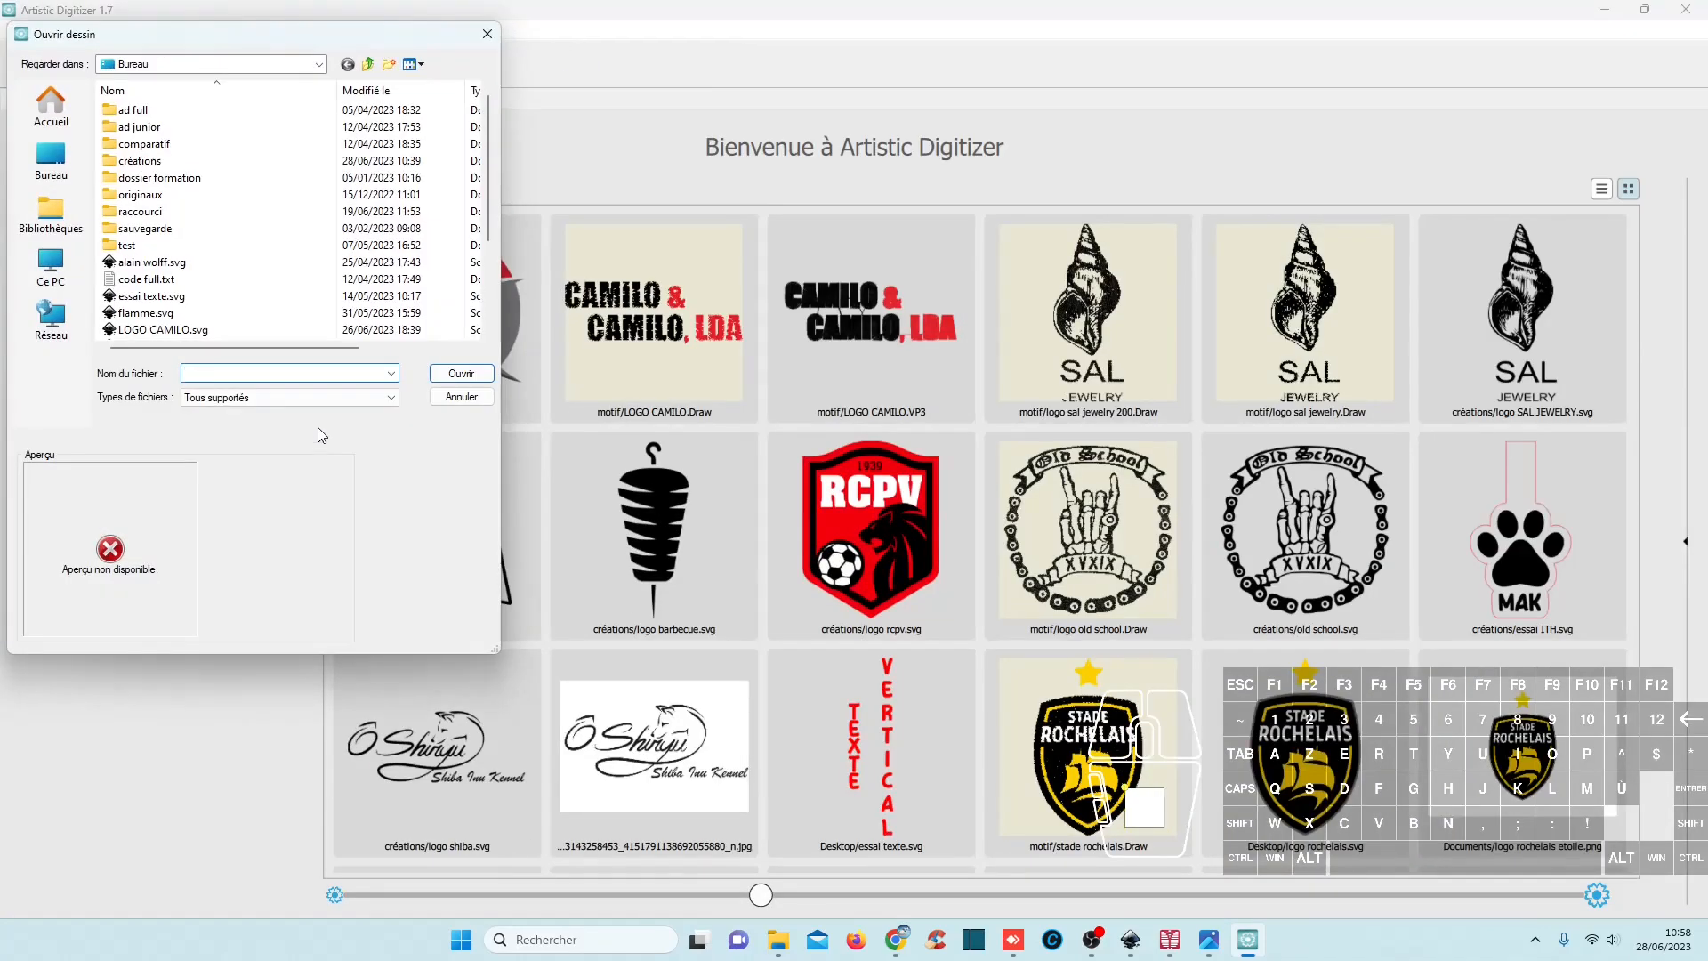
left_click(50, 160)
scroll(331, 310, "down", 10)
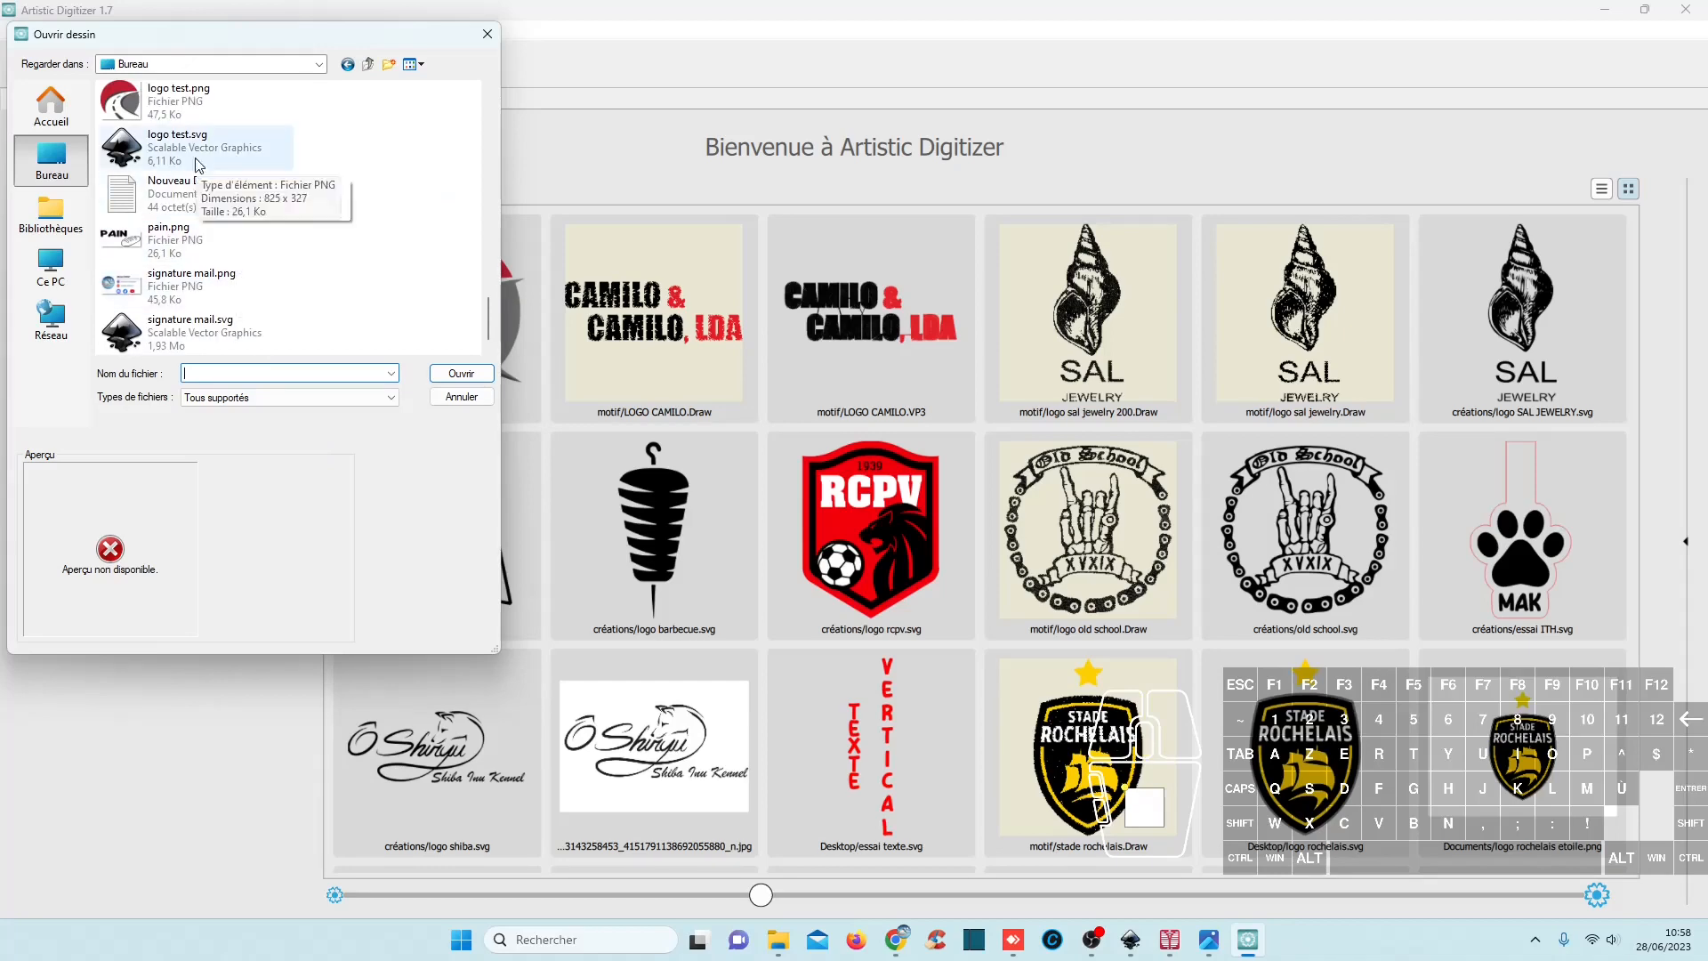
left_click(196, 98)
left_click(461, 374)
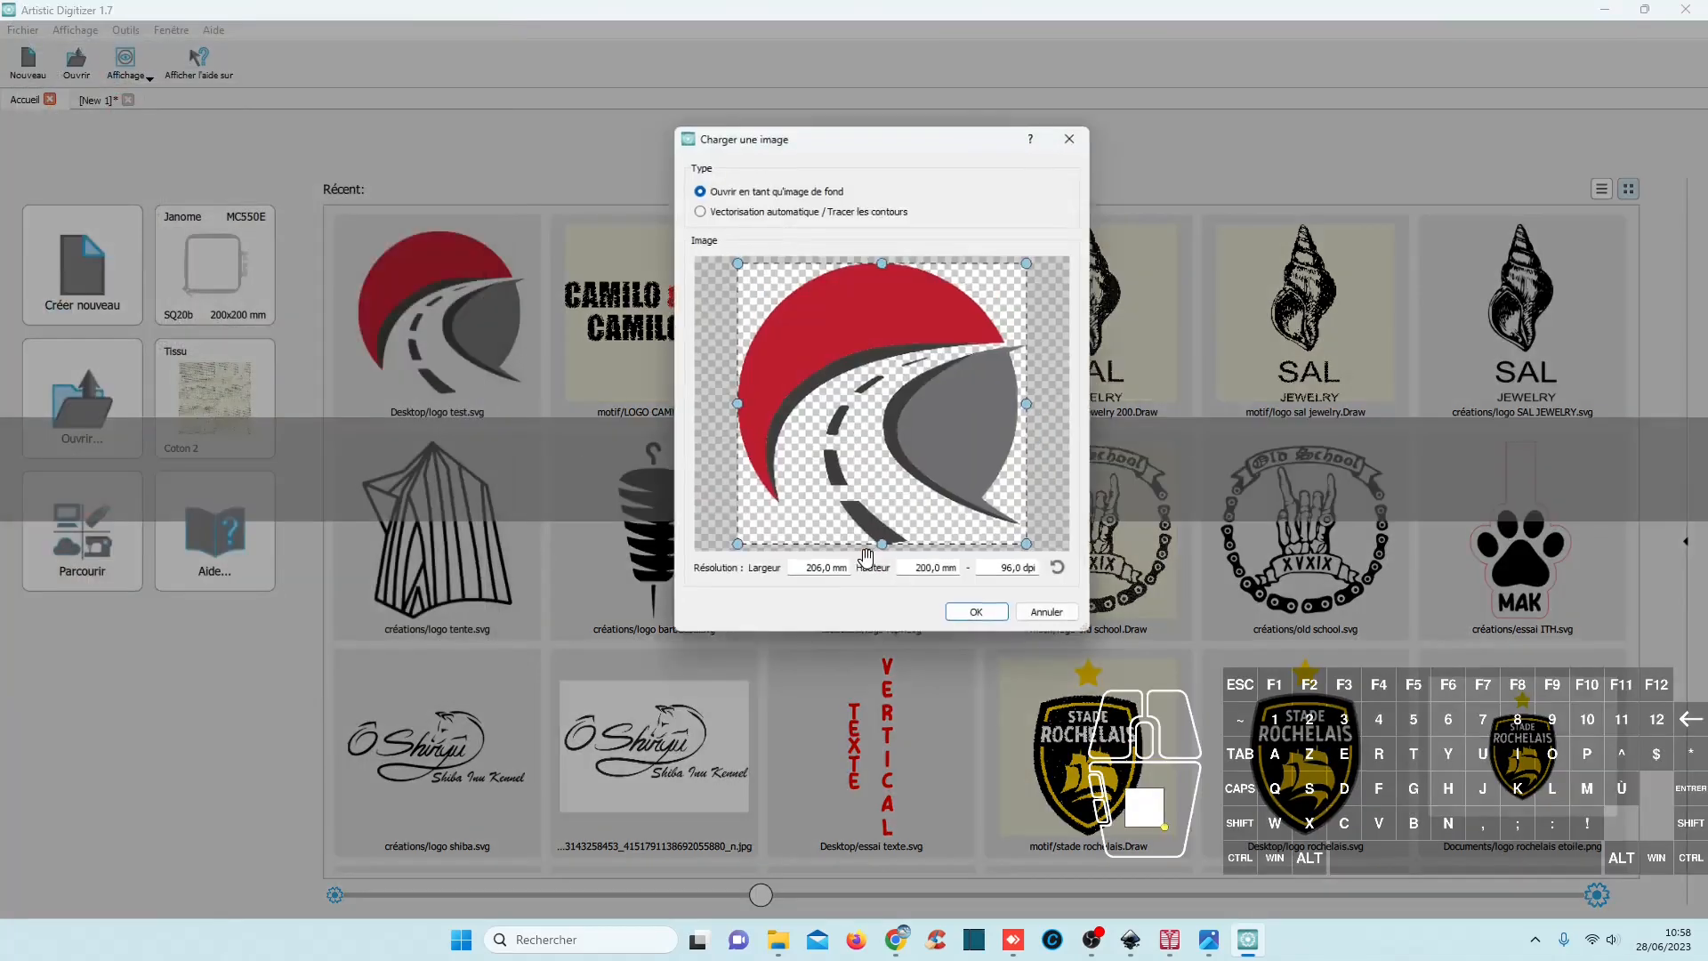
left_click(765, 208)
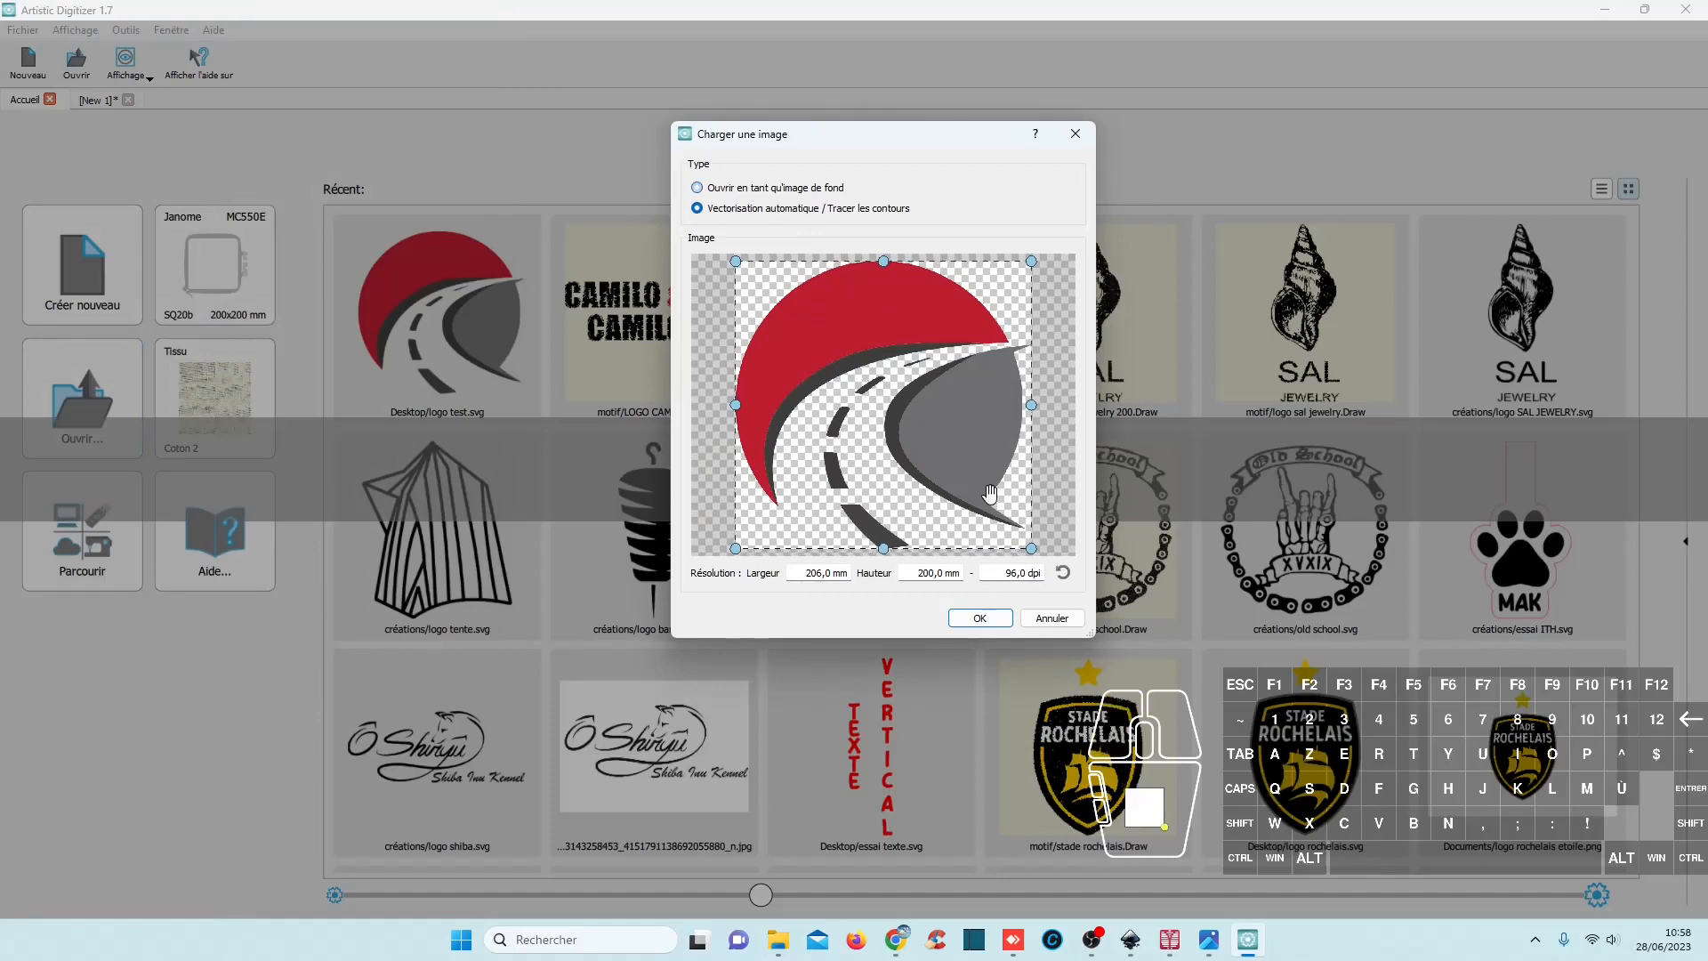
left_click(980, 617)
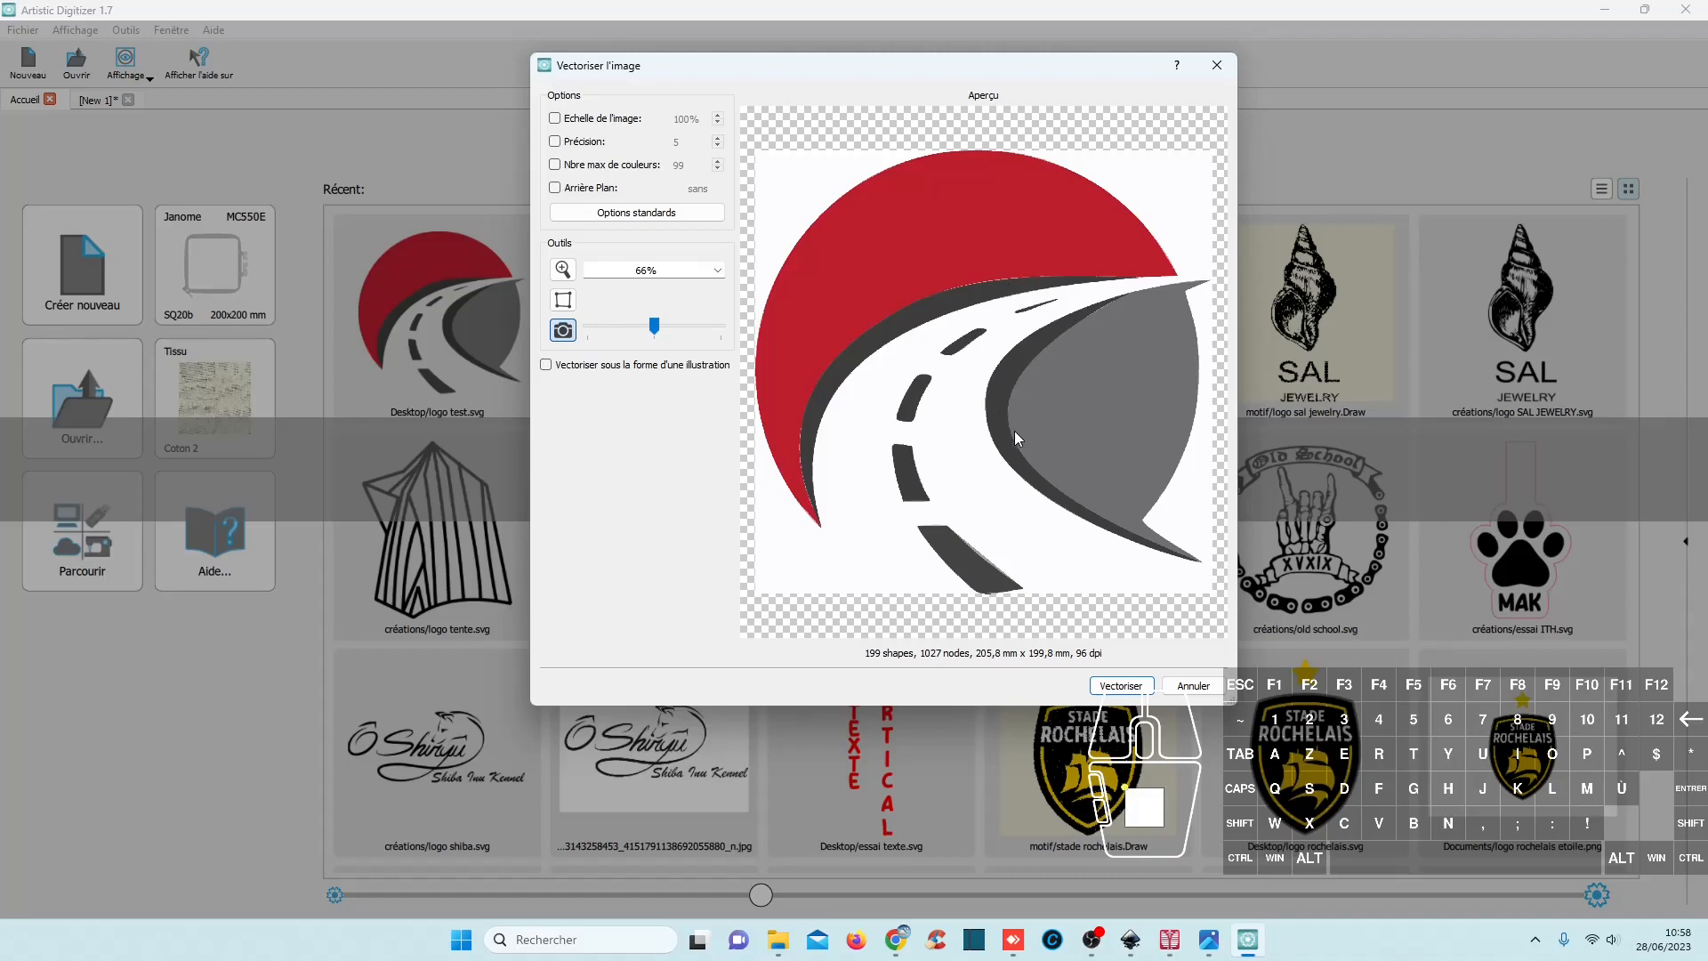
left_click(1119, 691)
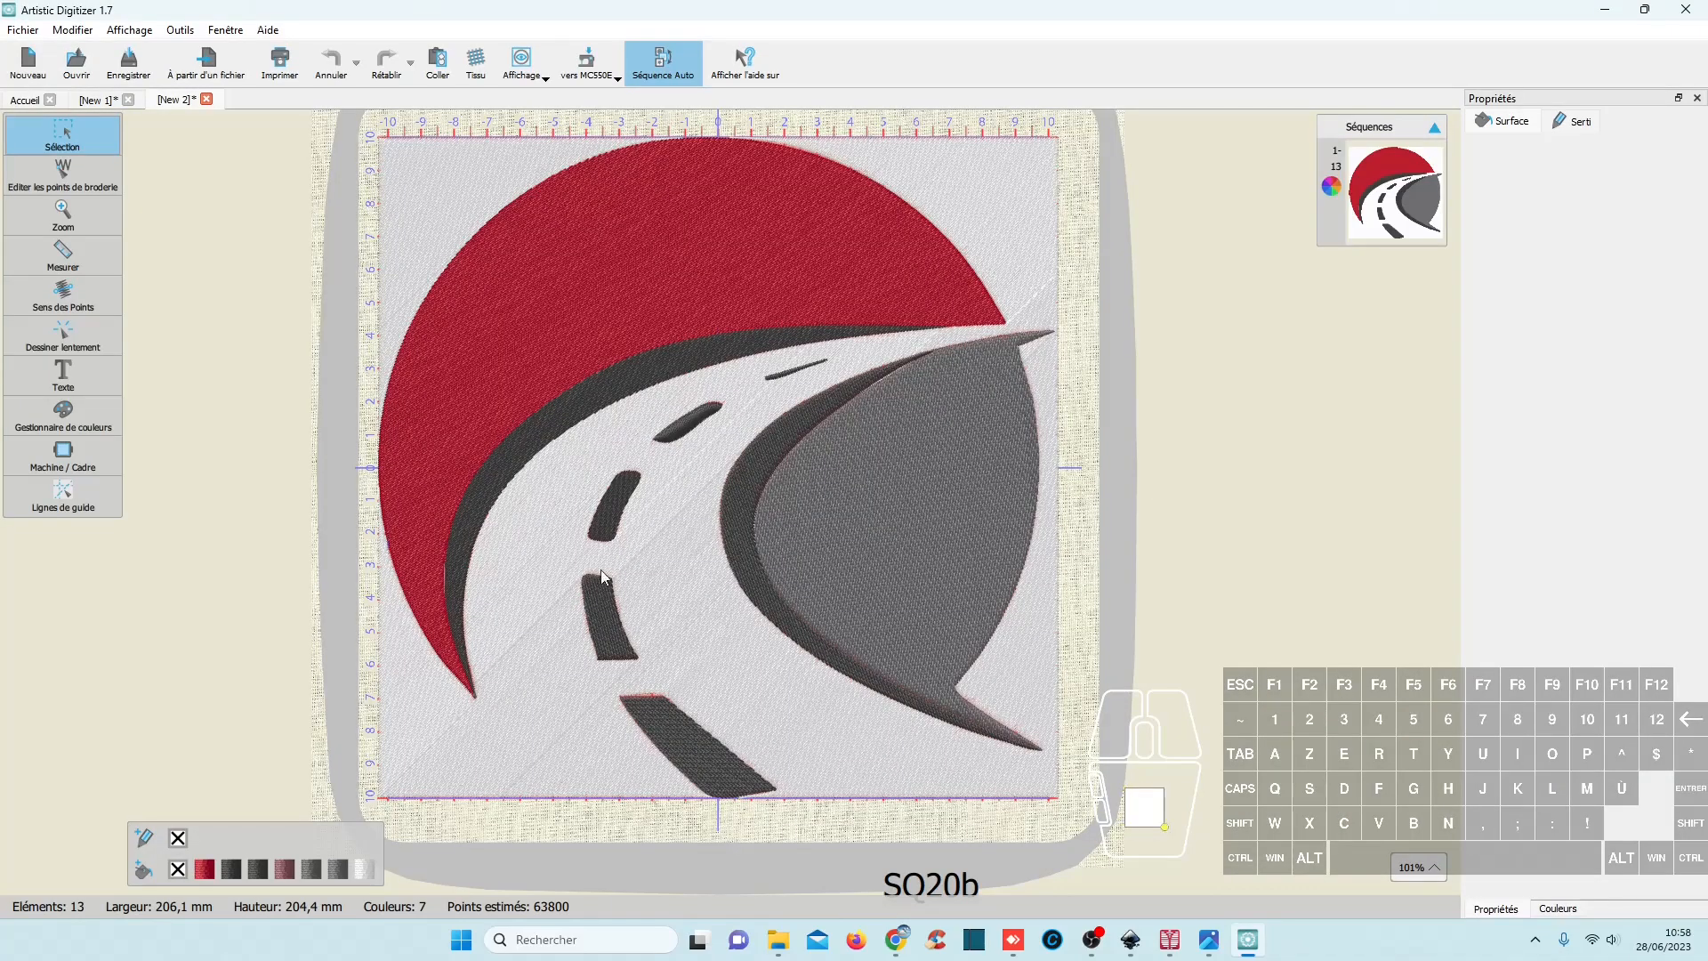
Step: Inspect the fill properties of the grey area, the red area and the white background of the vectorised logo
left_click(904, 464)
left_click(684, 326)
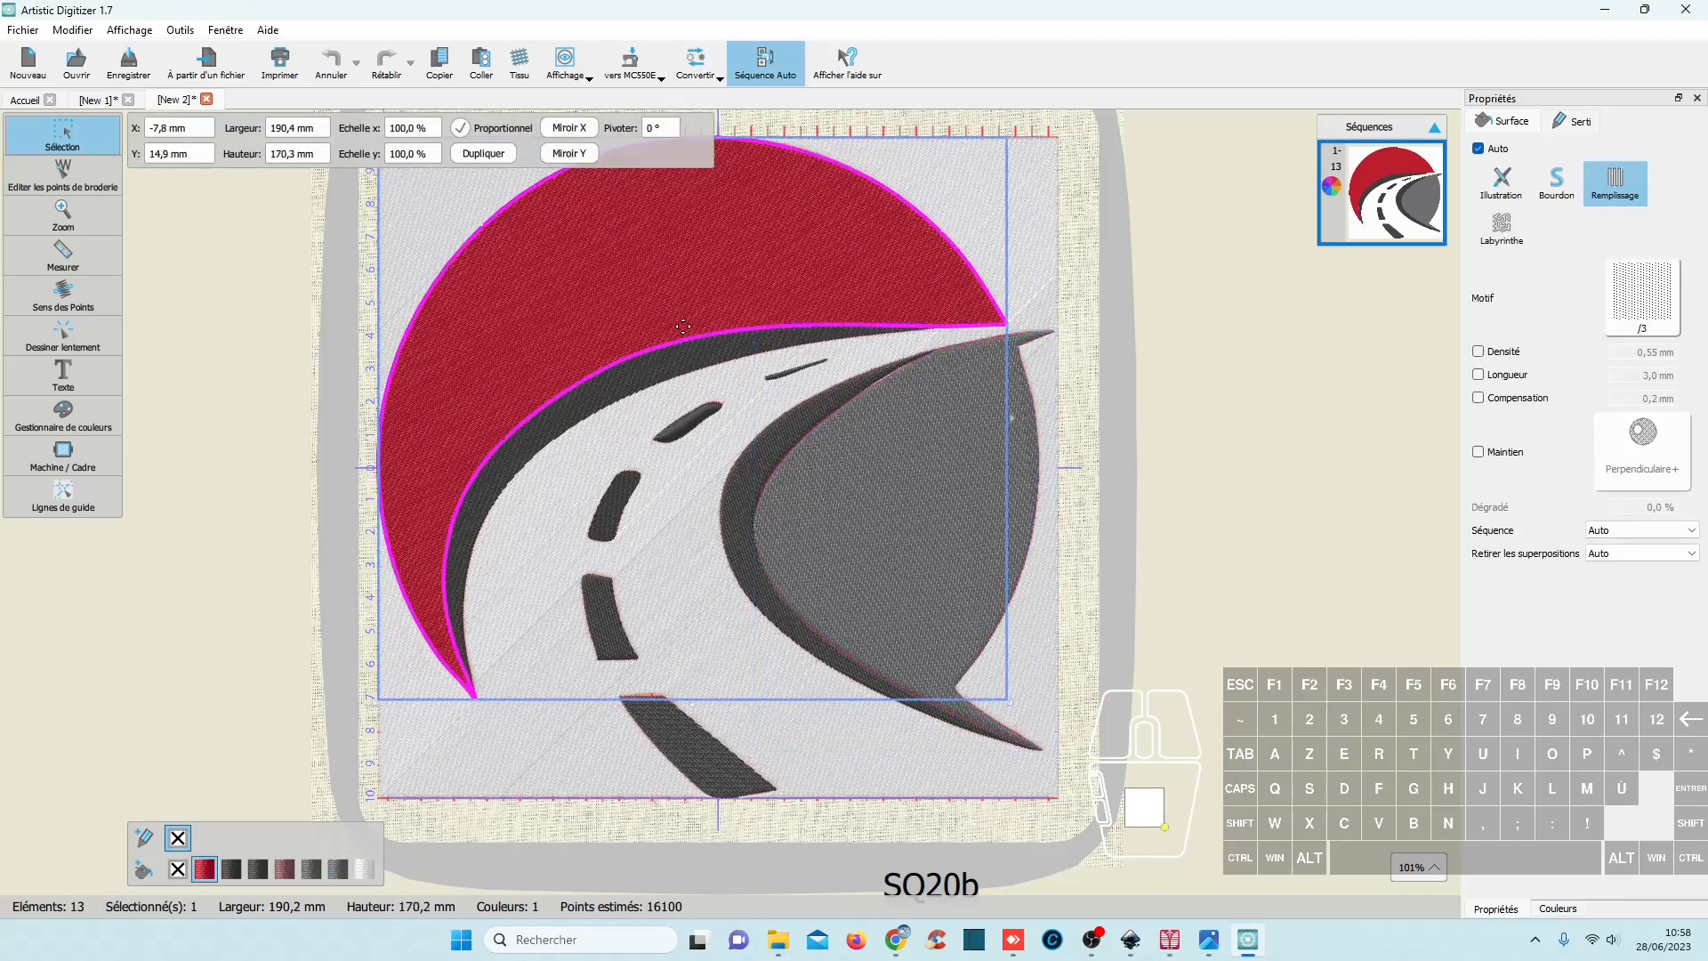
left_click(532, 740)
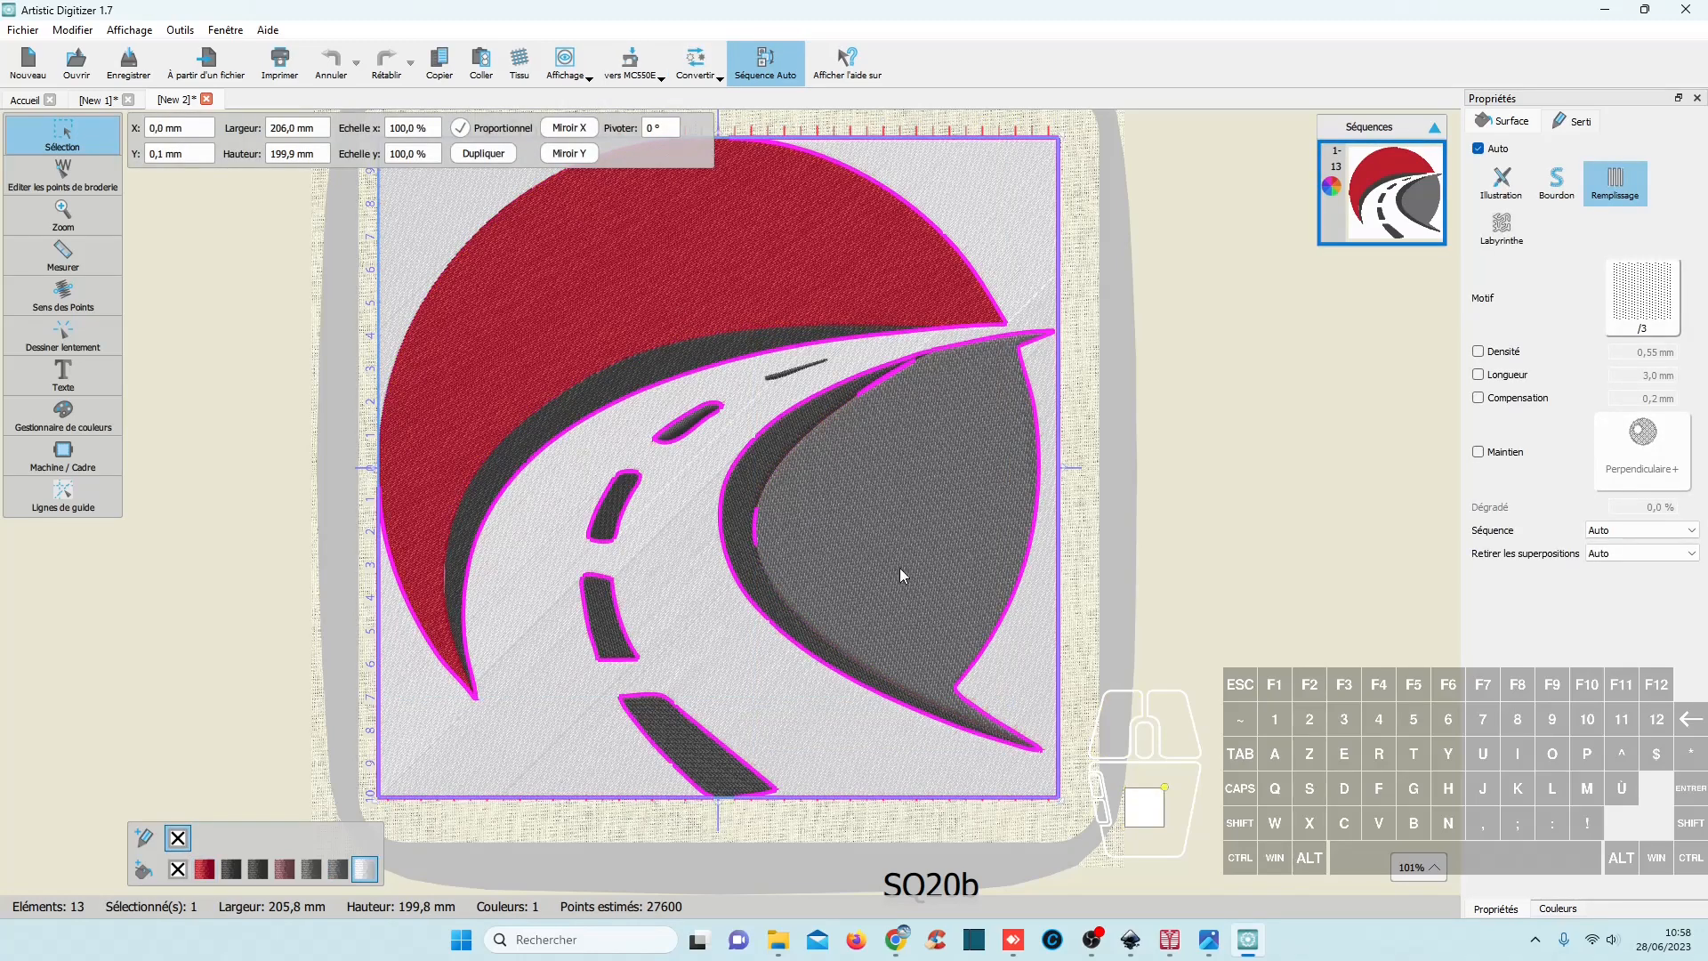
Step: Select the red area, both dark curved bands and the grey area, enable their compensation and set the density to 0.45 mm
left_click(557, 398)
left_click(563, 405, "ctrl")
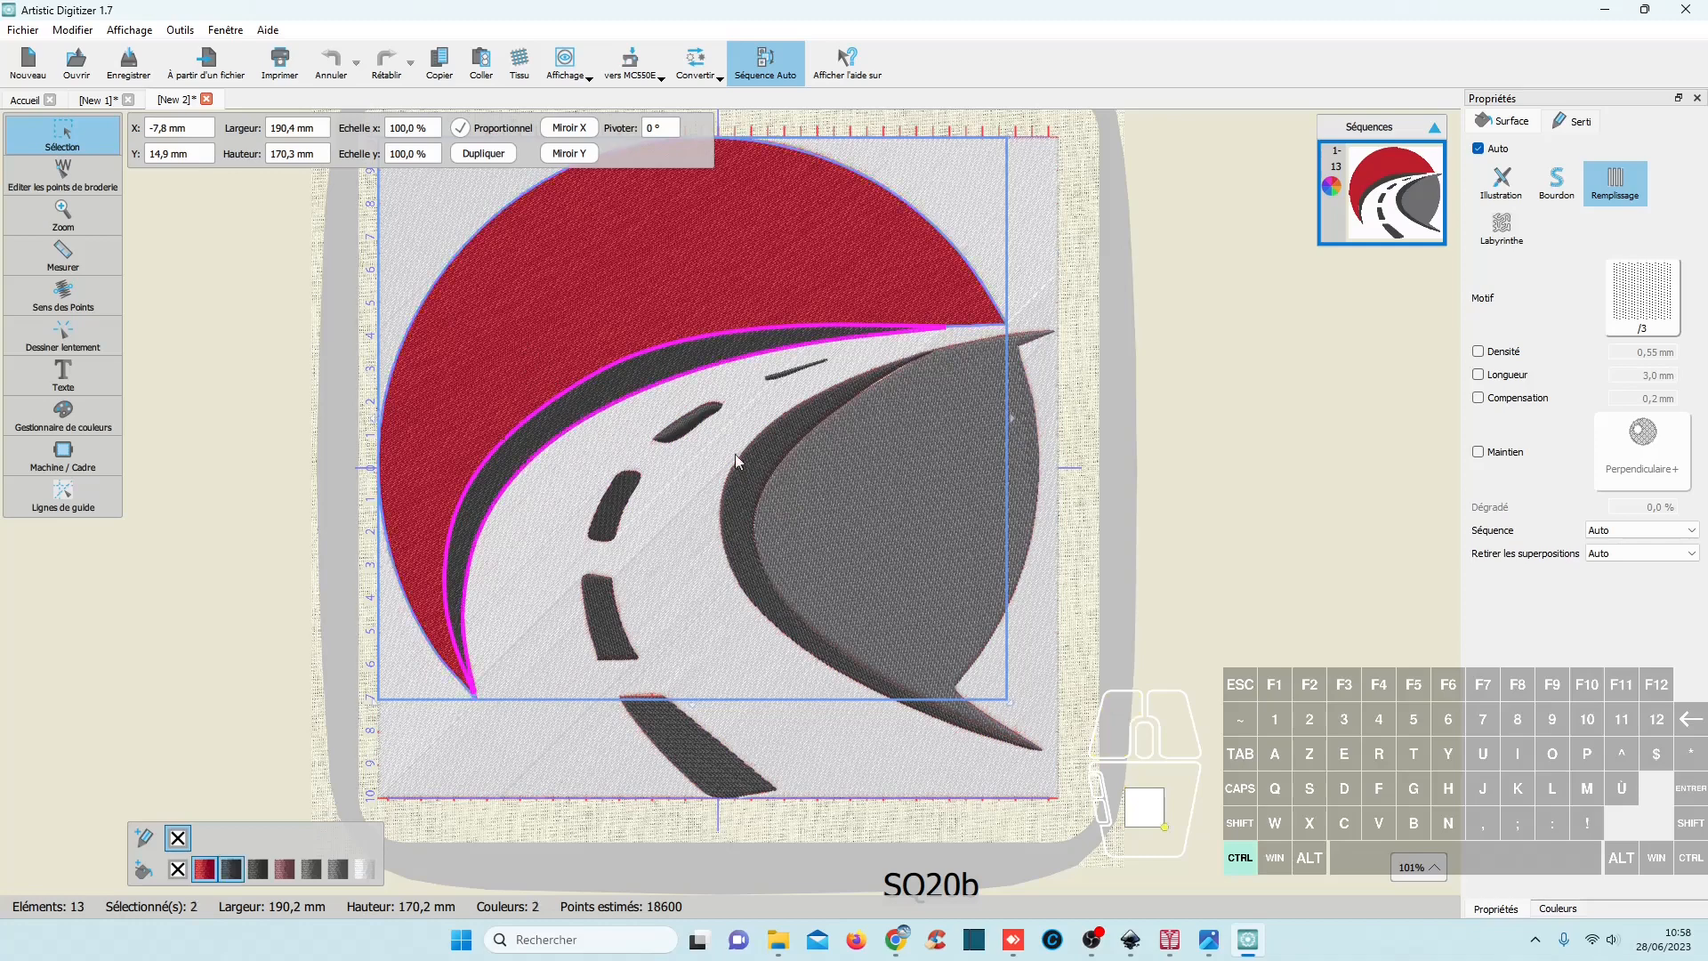
left_click(763, 466, "ctrl")
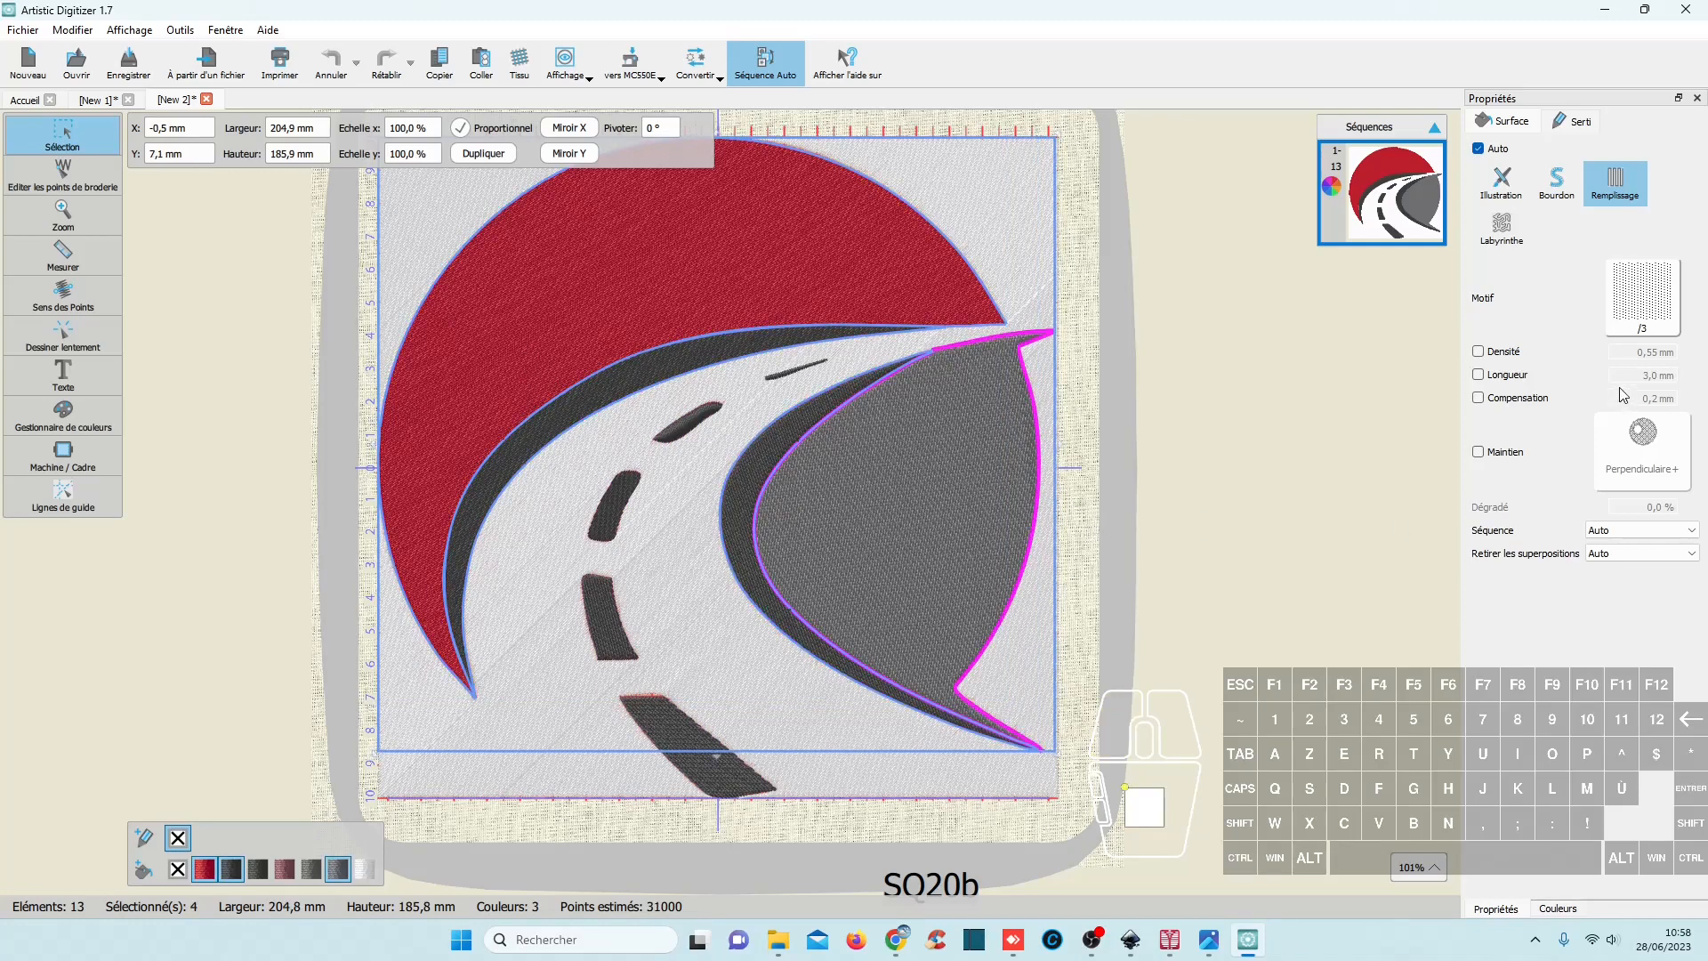
left_click(1477, 397)
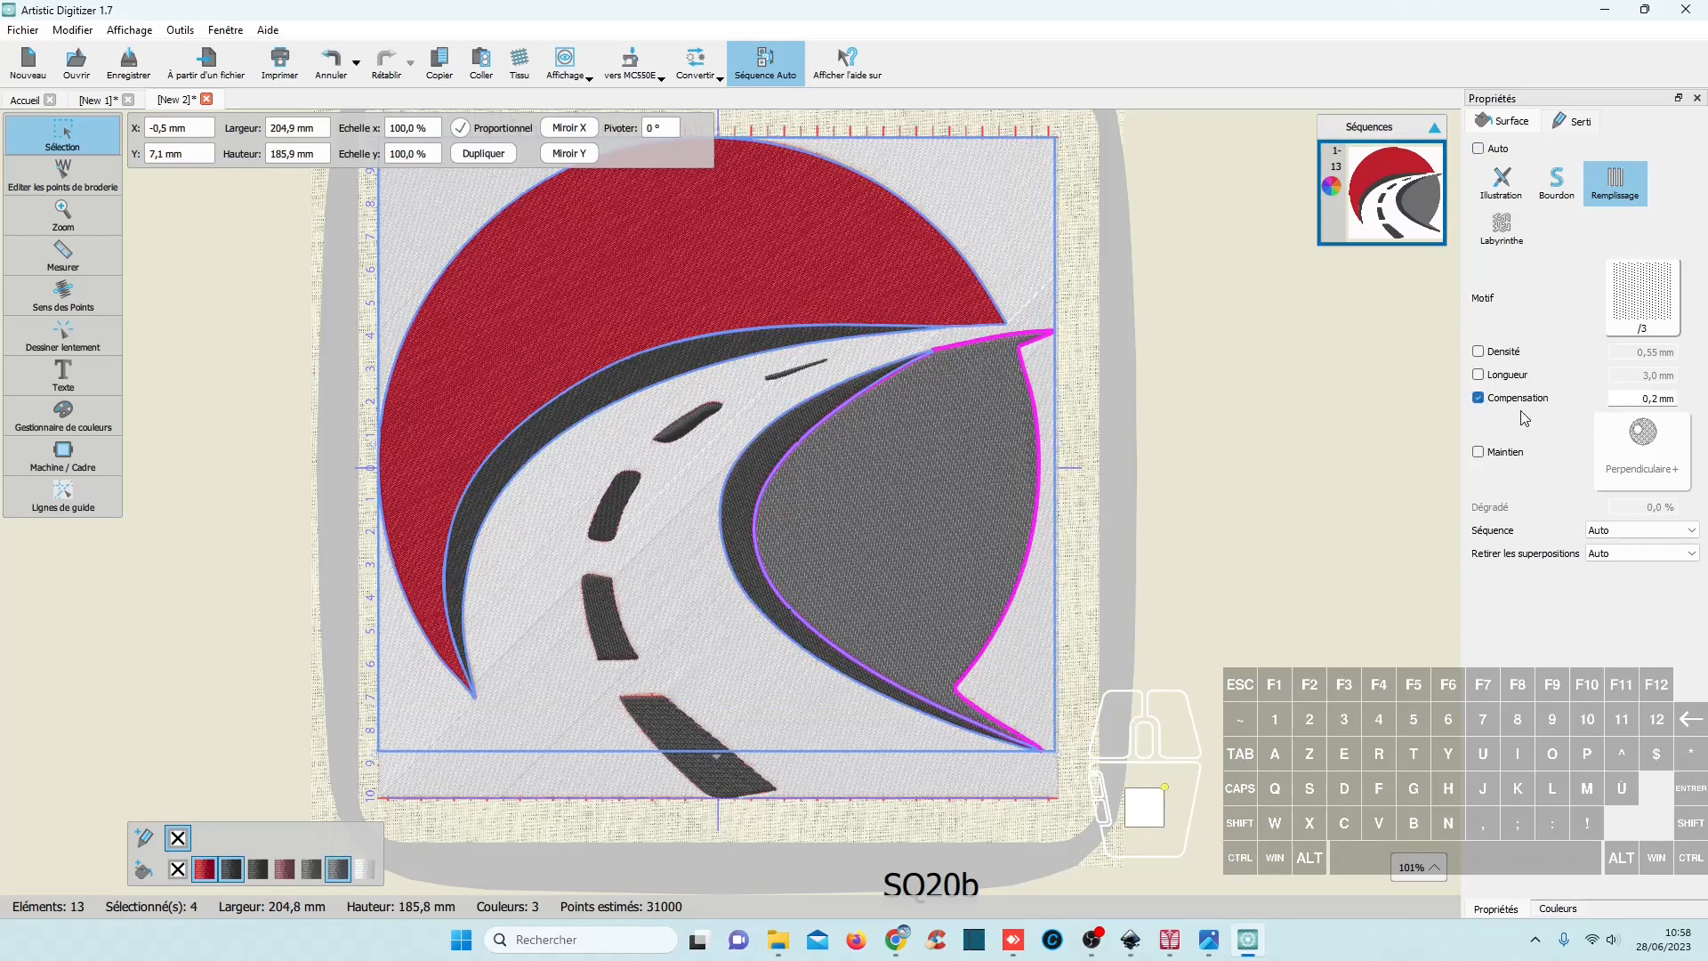
left_click(1655, 397)
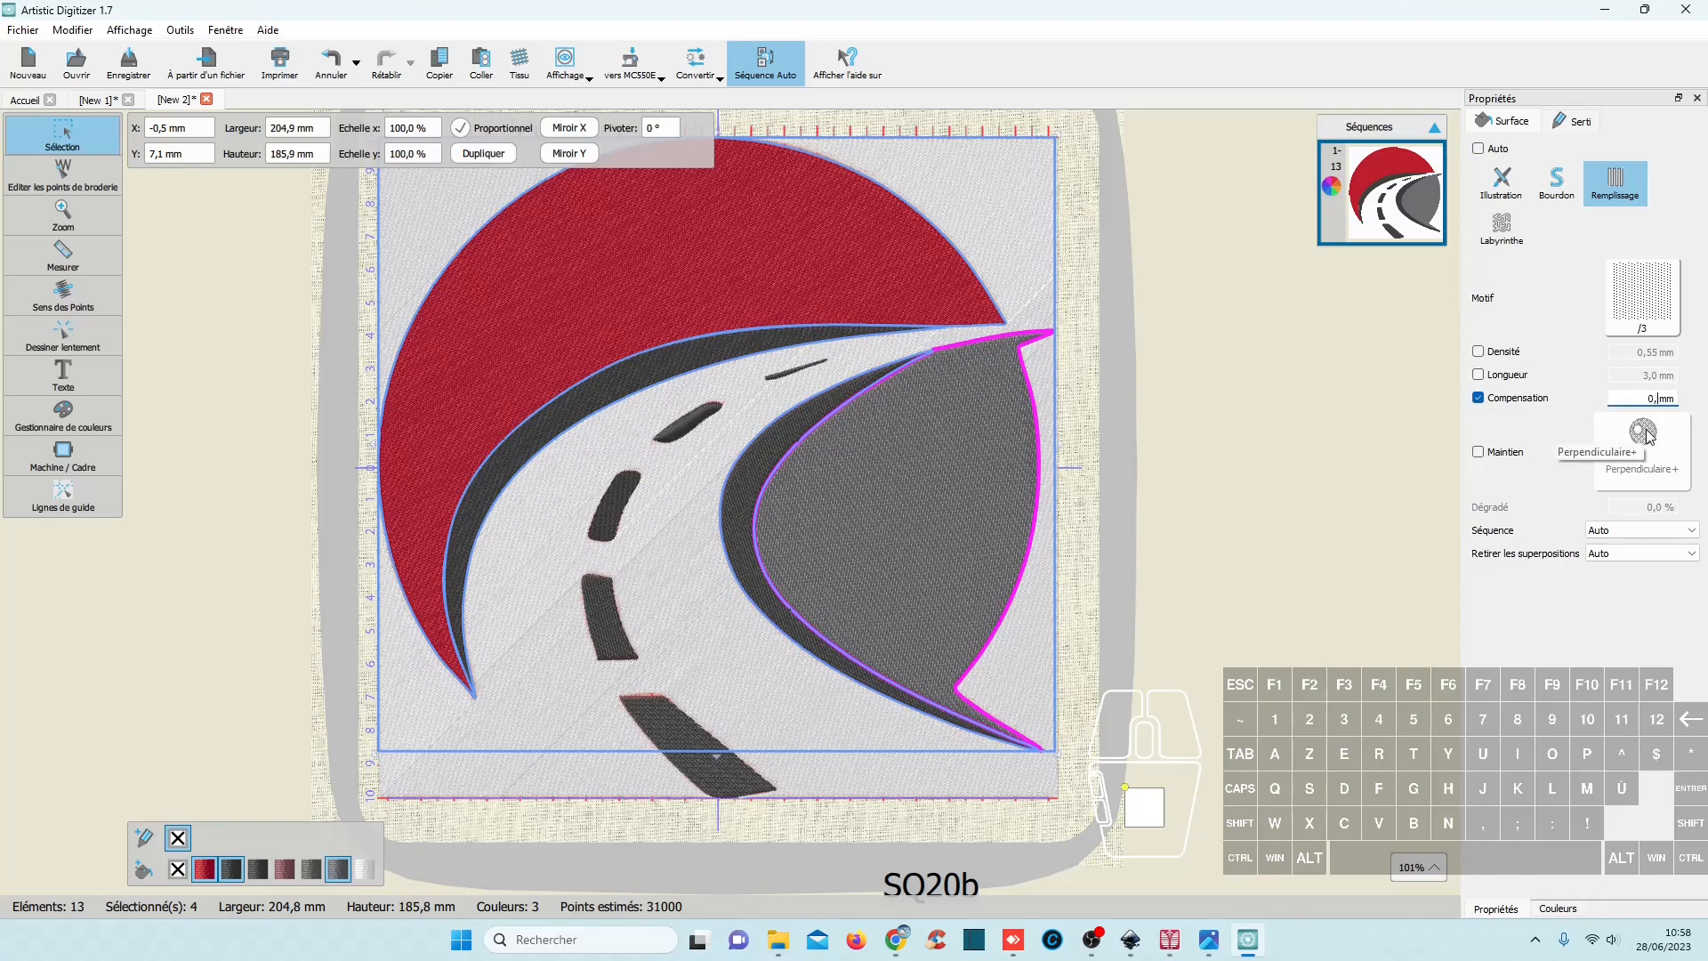
left_click(1478, 350)
left_click(1621, 366)
key("BackSpace")
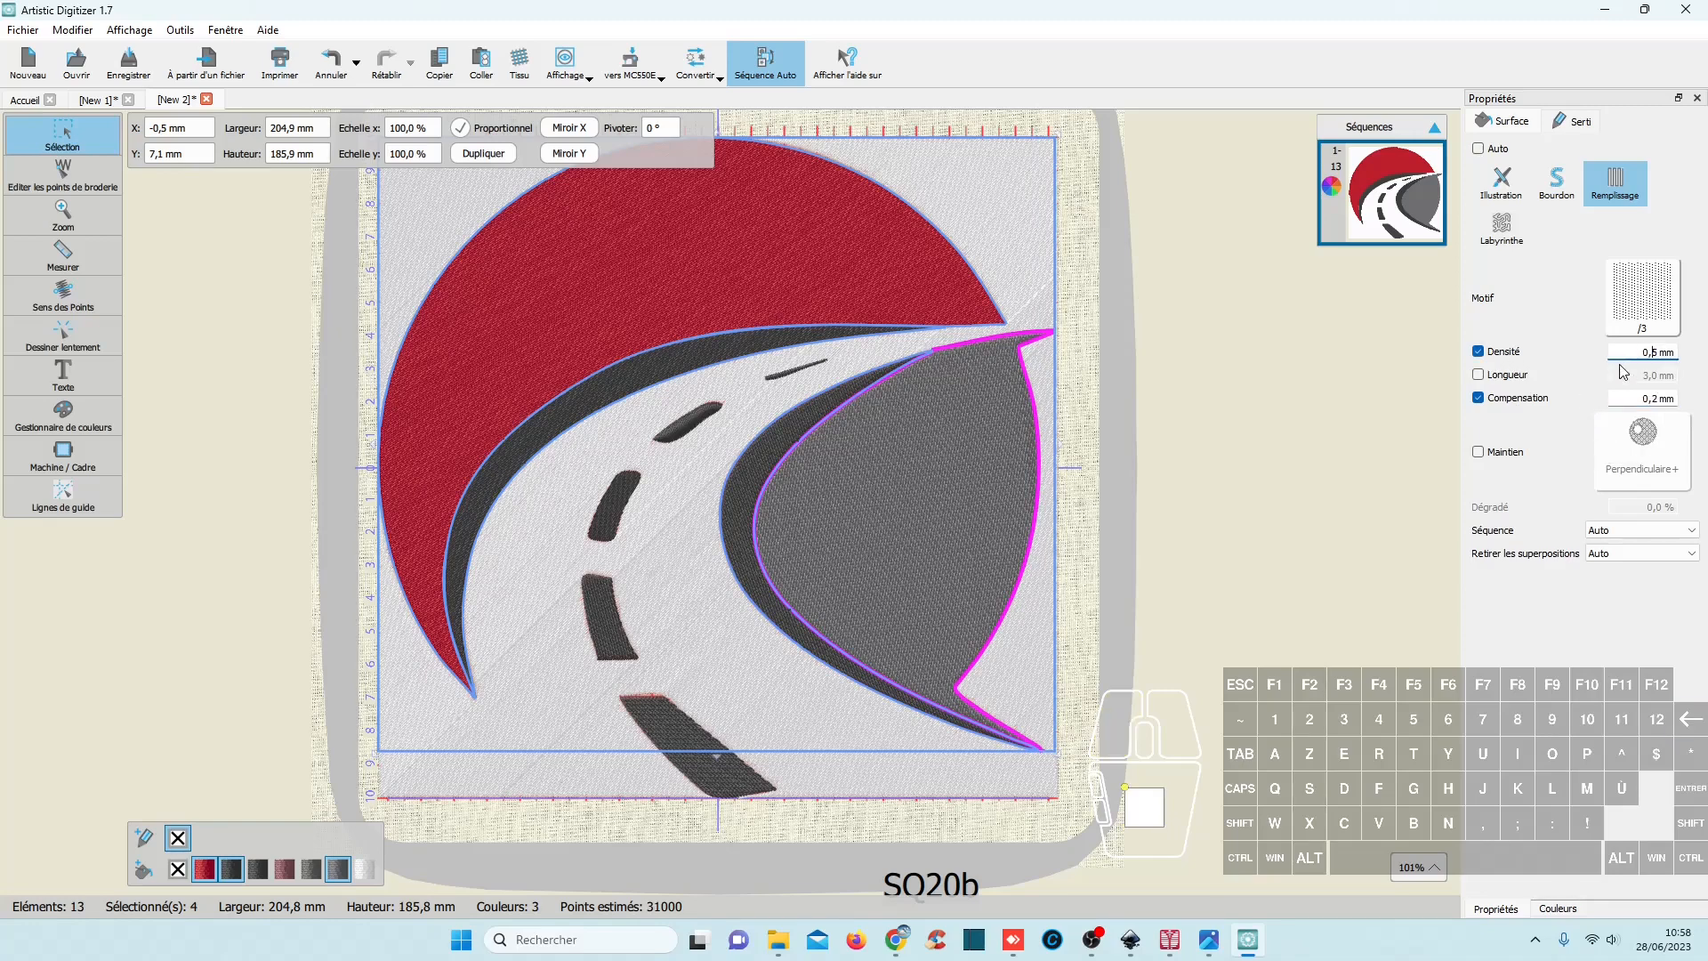
type("4")
key("Return")
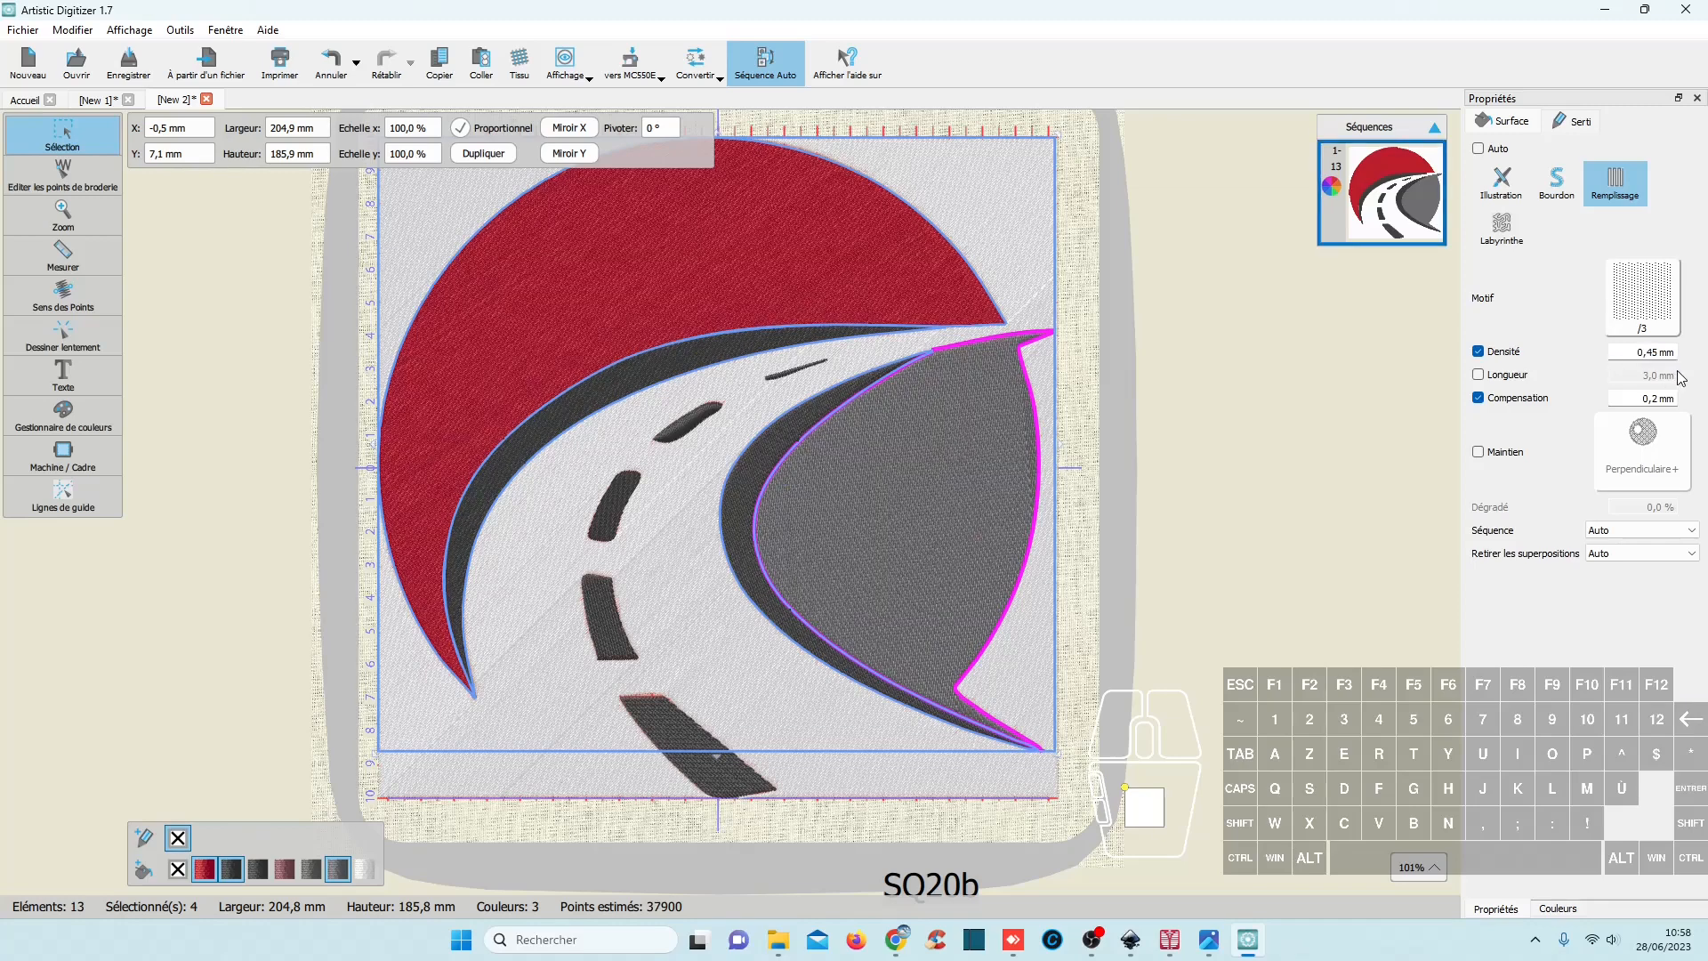
Step: Set the compensation of the selected red, dark and grey areas to 0.4 mm
left_click(1659, 396)
key("BackSpace")
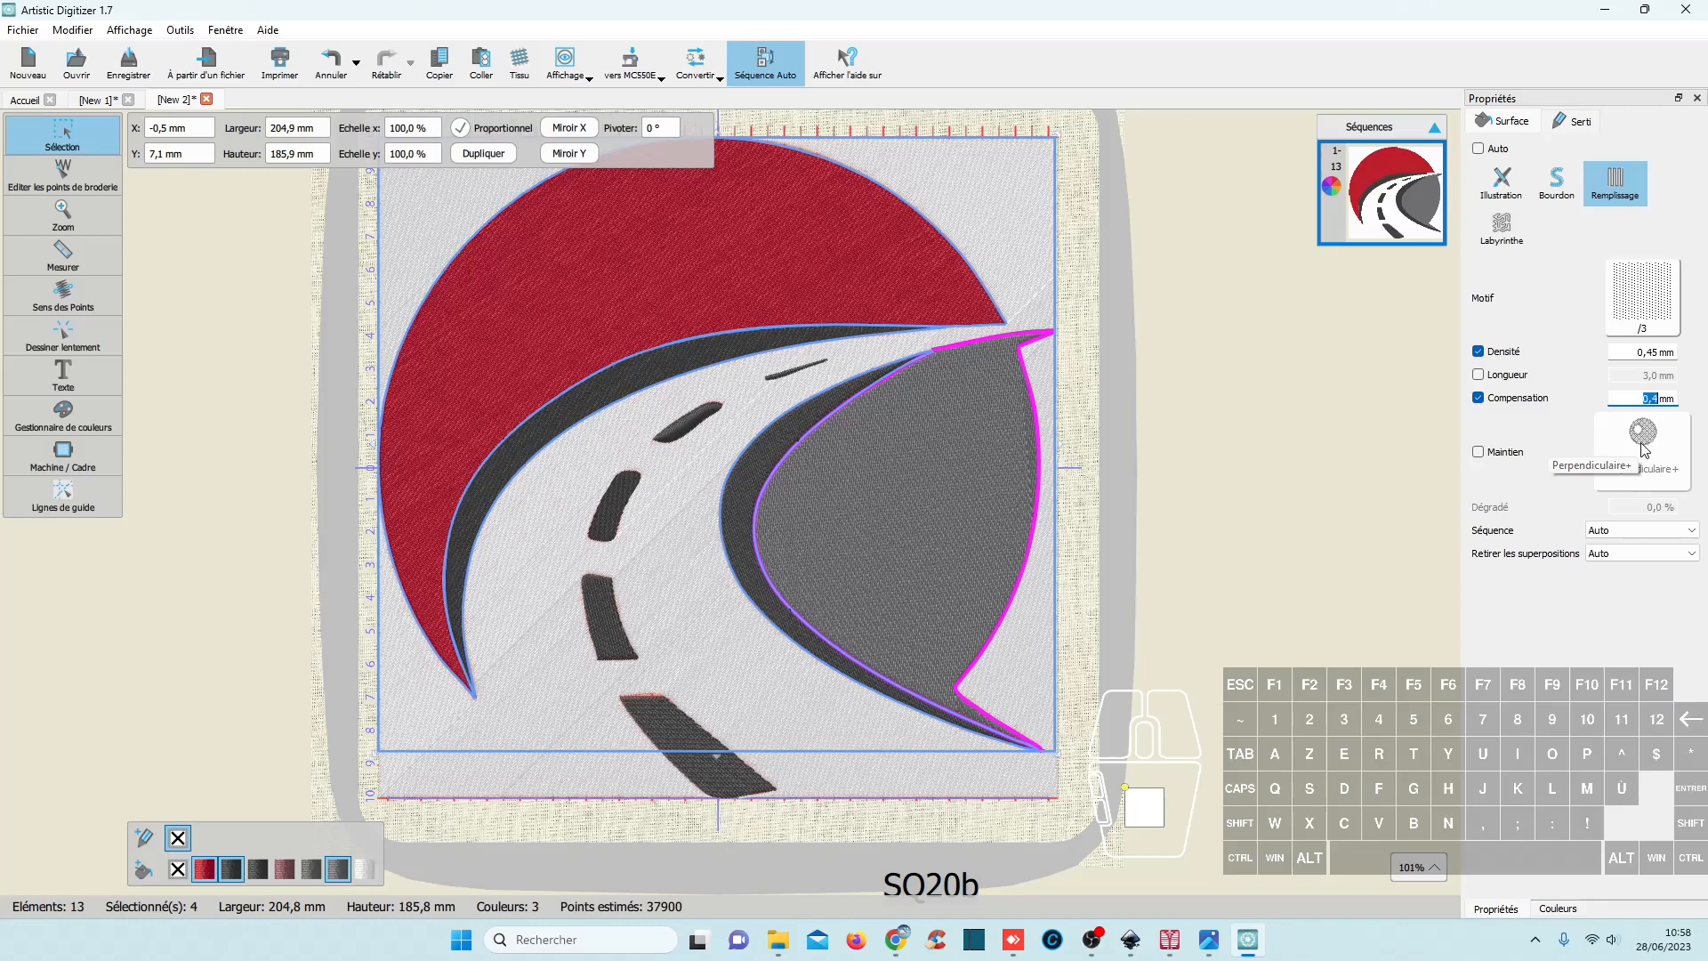
type("4")
key("Return")
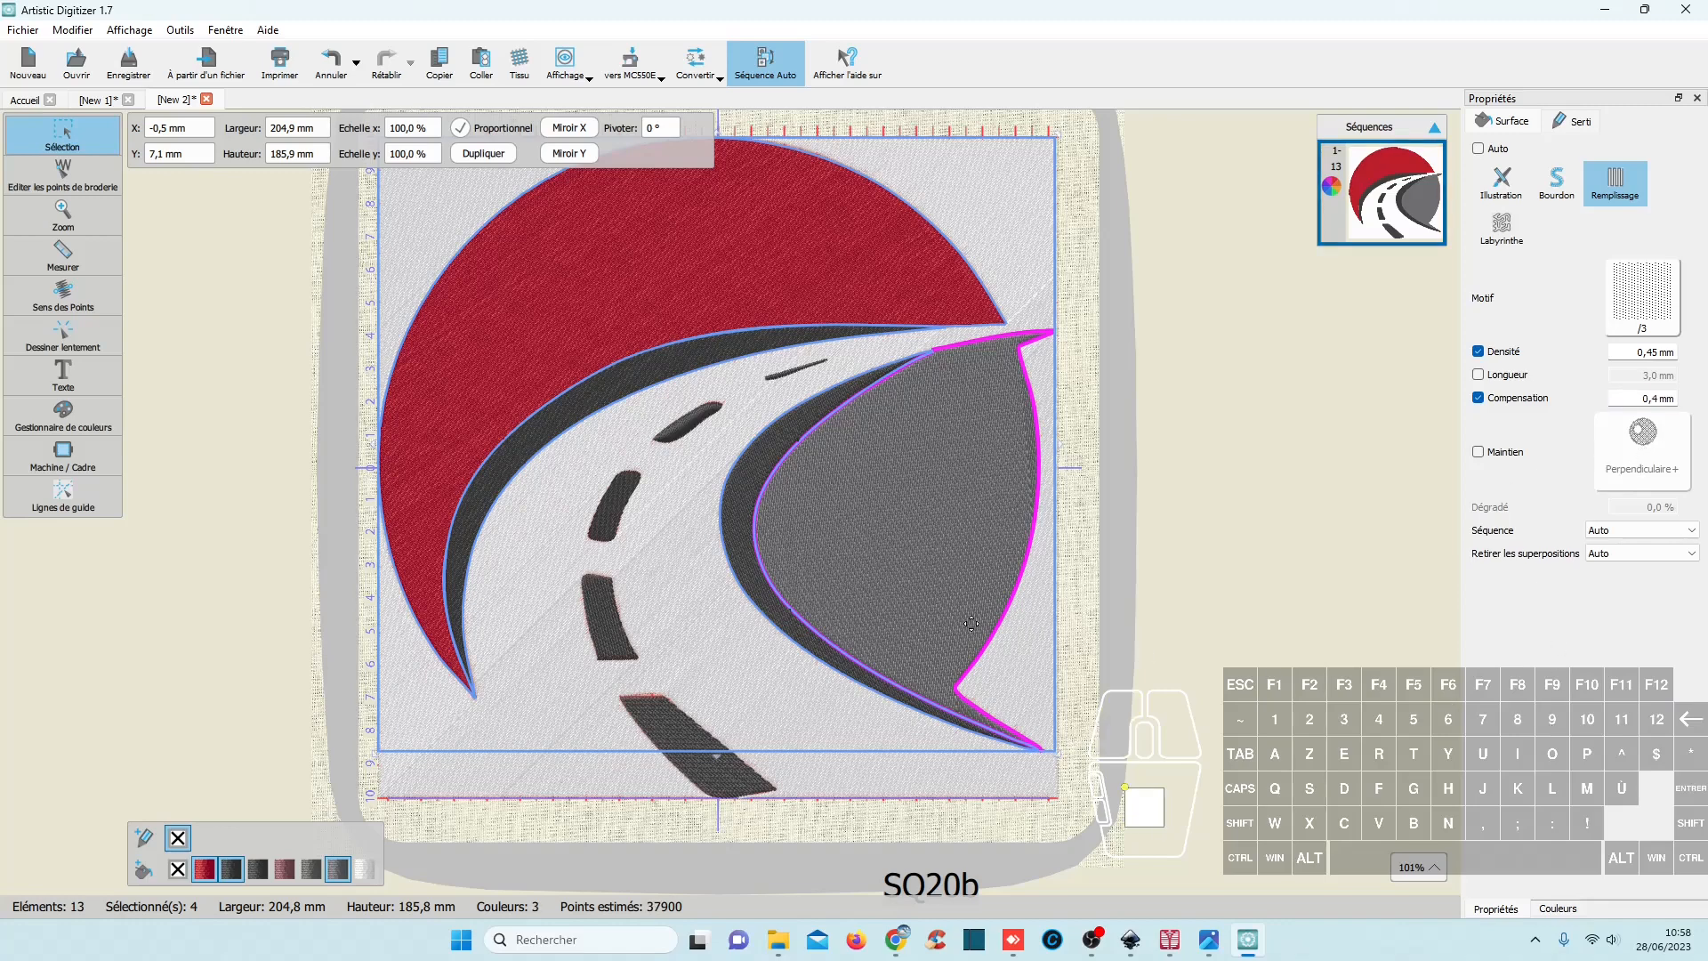
Step: Change the stitch type of the two upper road dashes to Remplissage
left_click(735, 779)
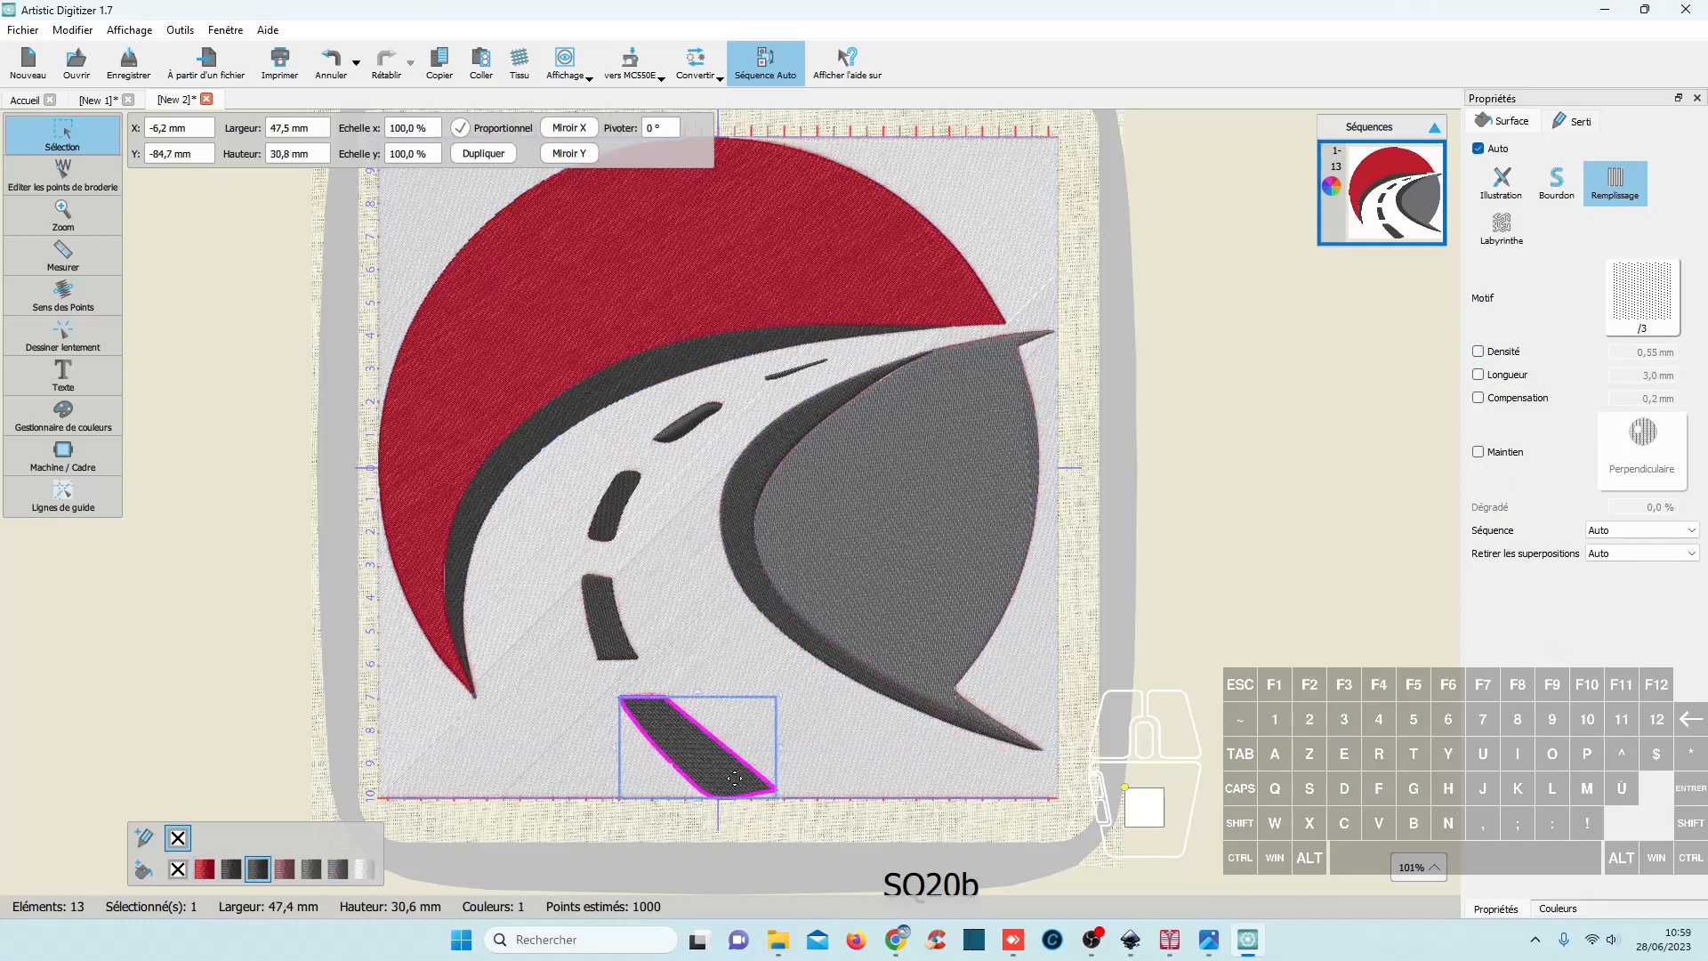
left_click(687, 432)
left_click(1615, 182)
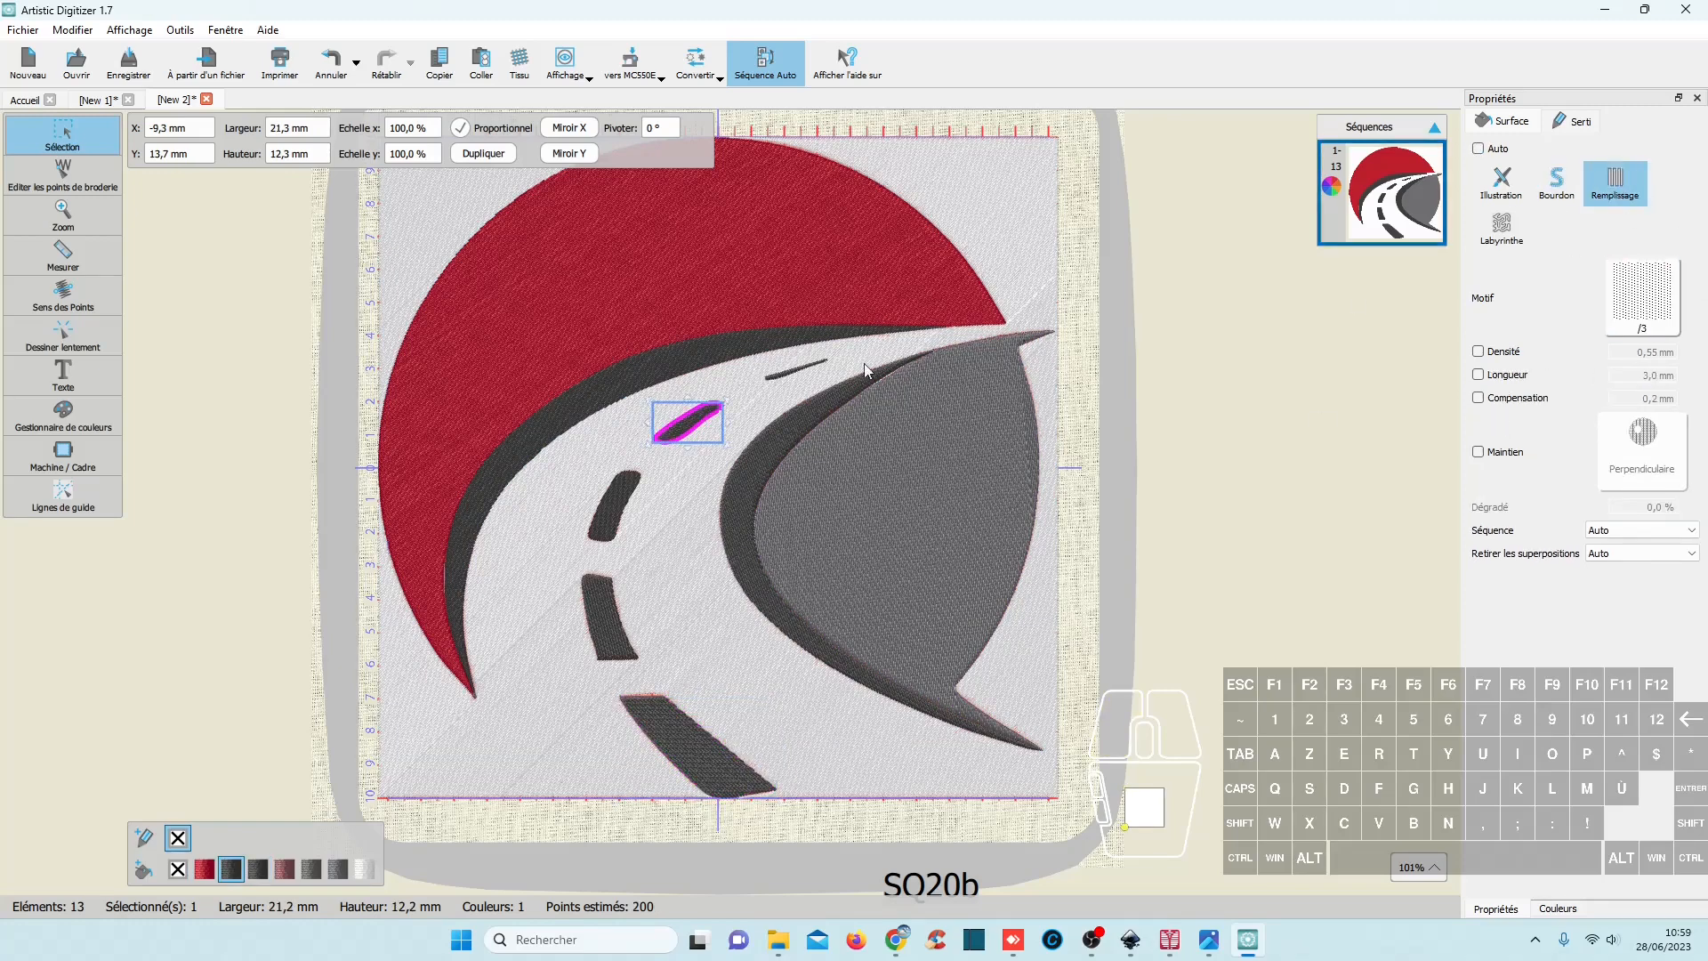
left_click(785, 372)
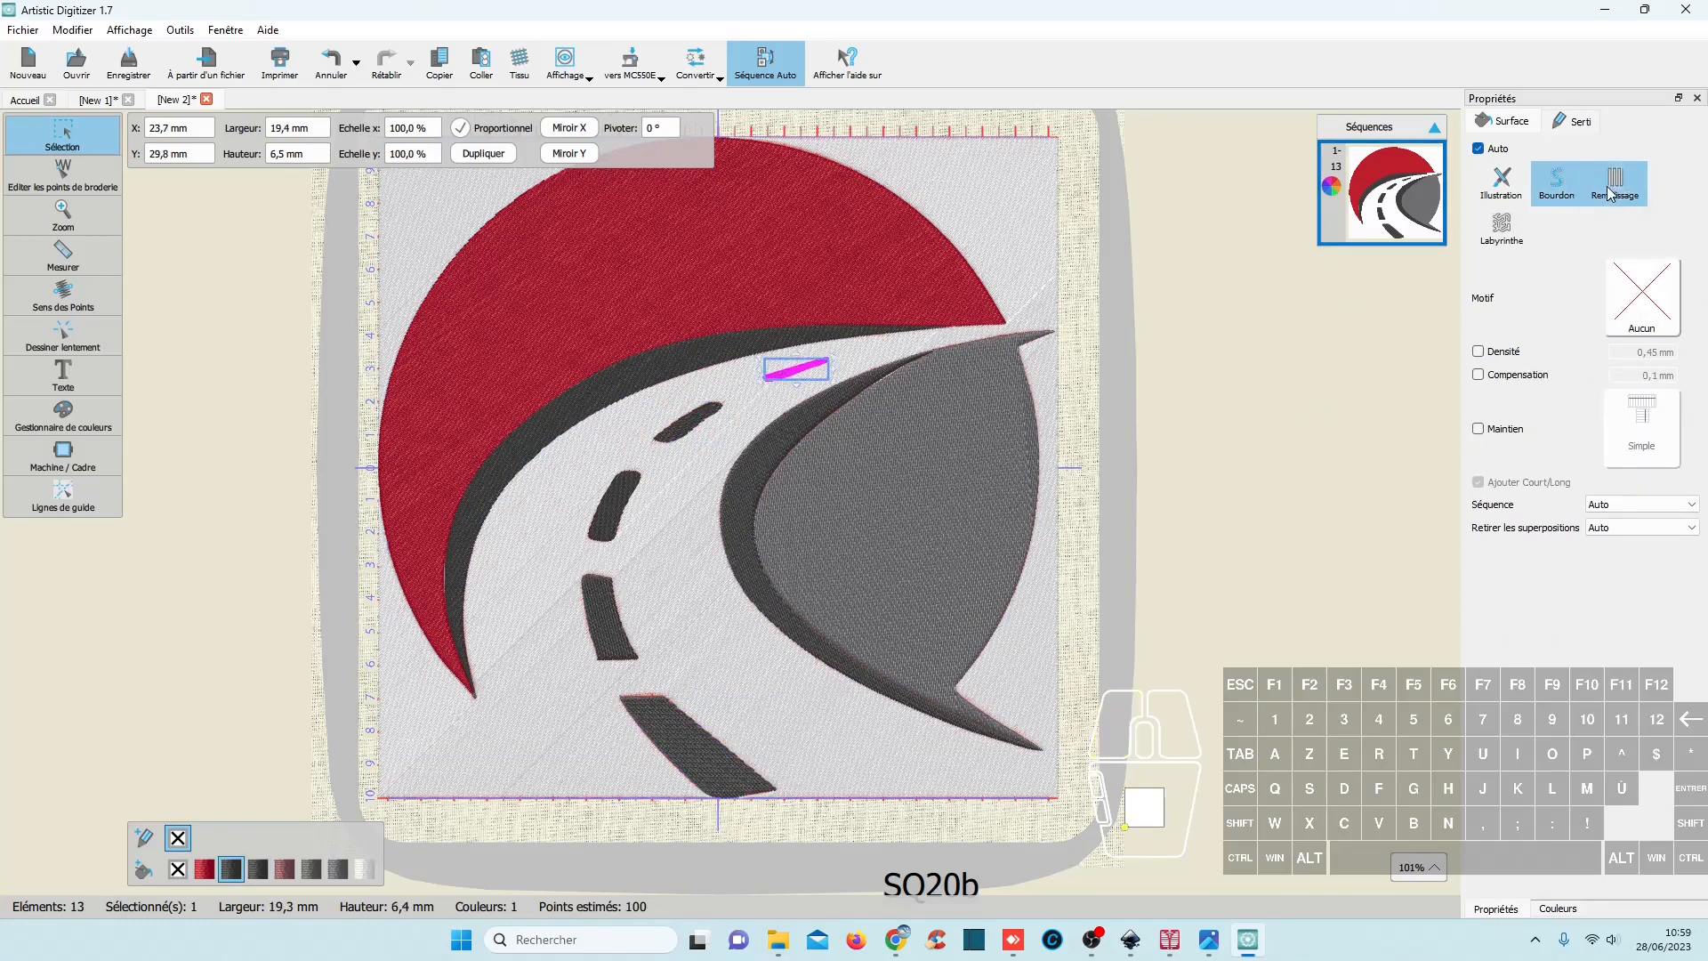
left_click(1186, 678)
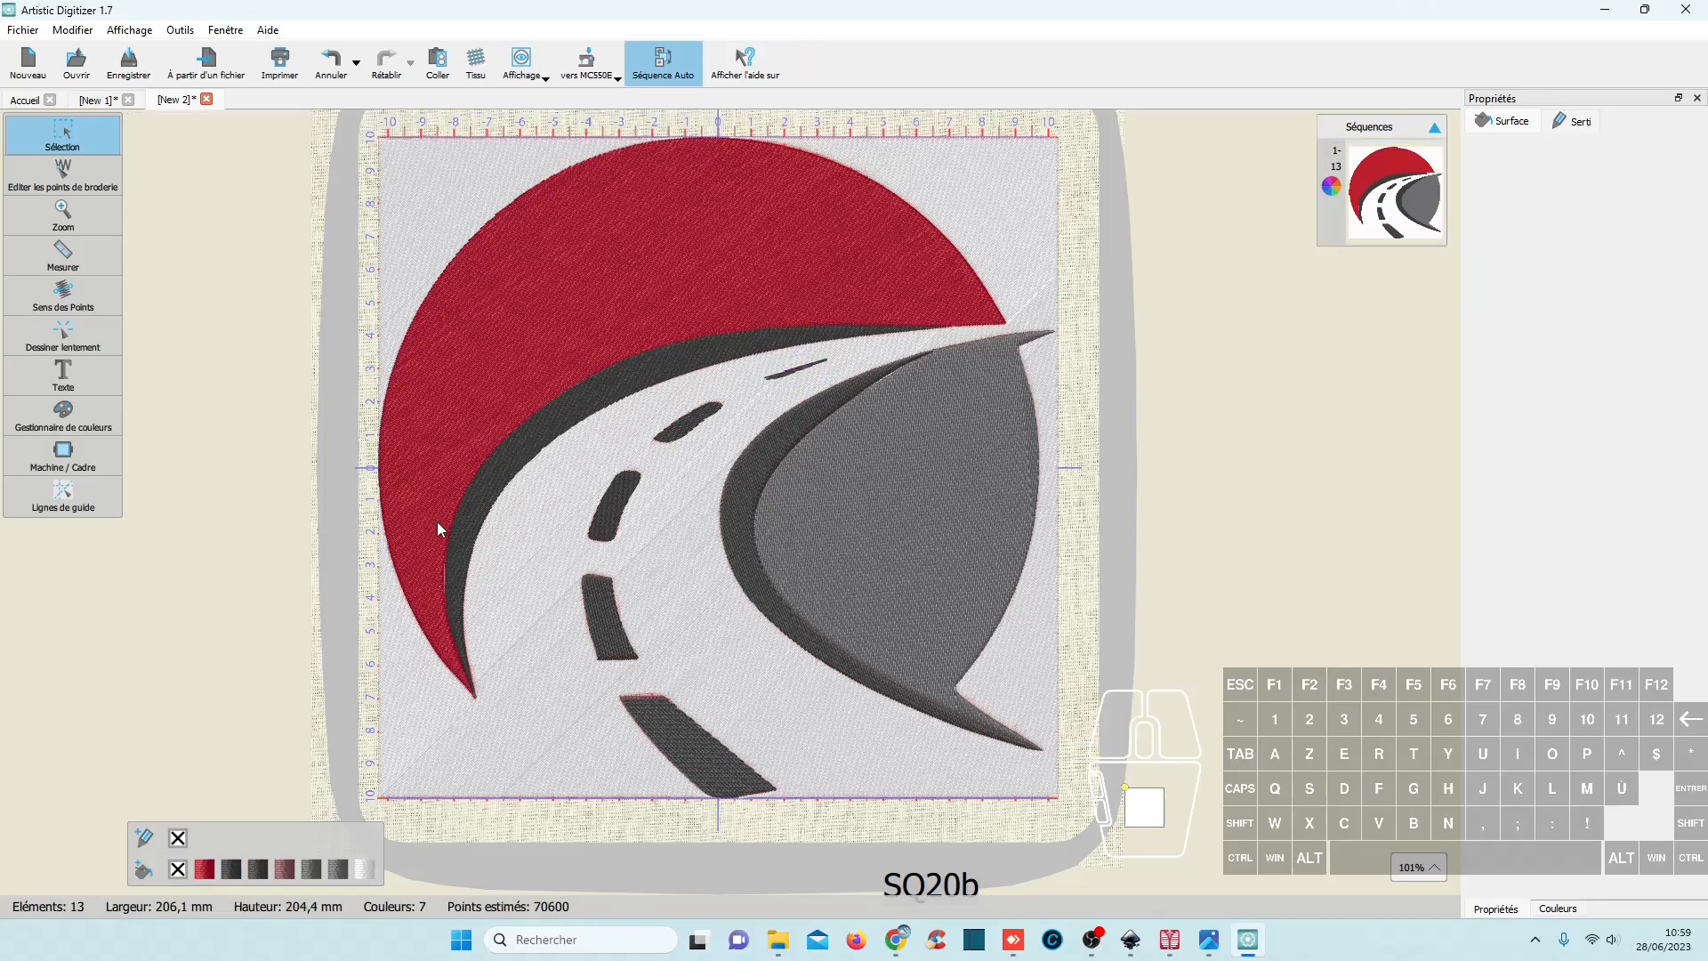
Step: Delete the two white background areas around the logo
left_click(419, 194)
key("Delete")
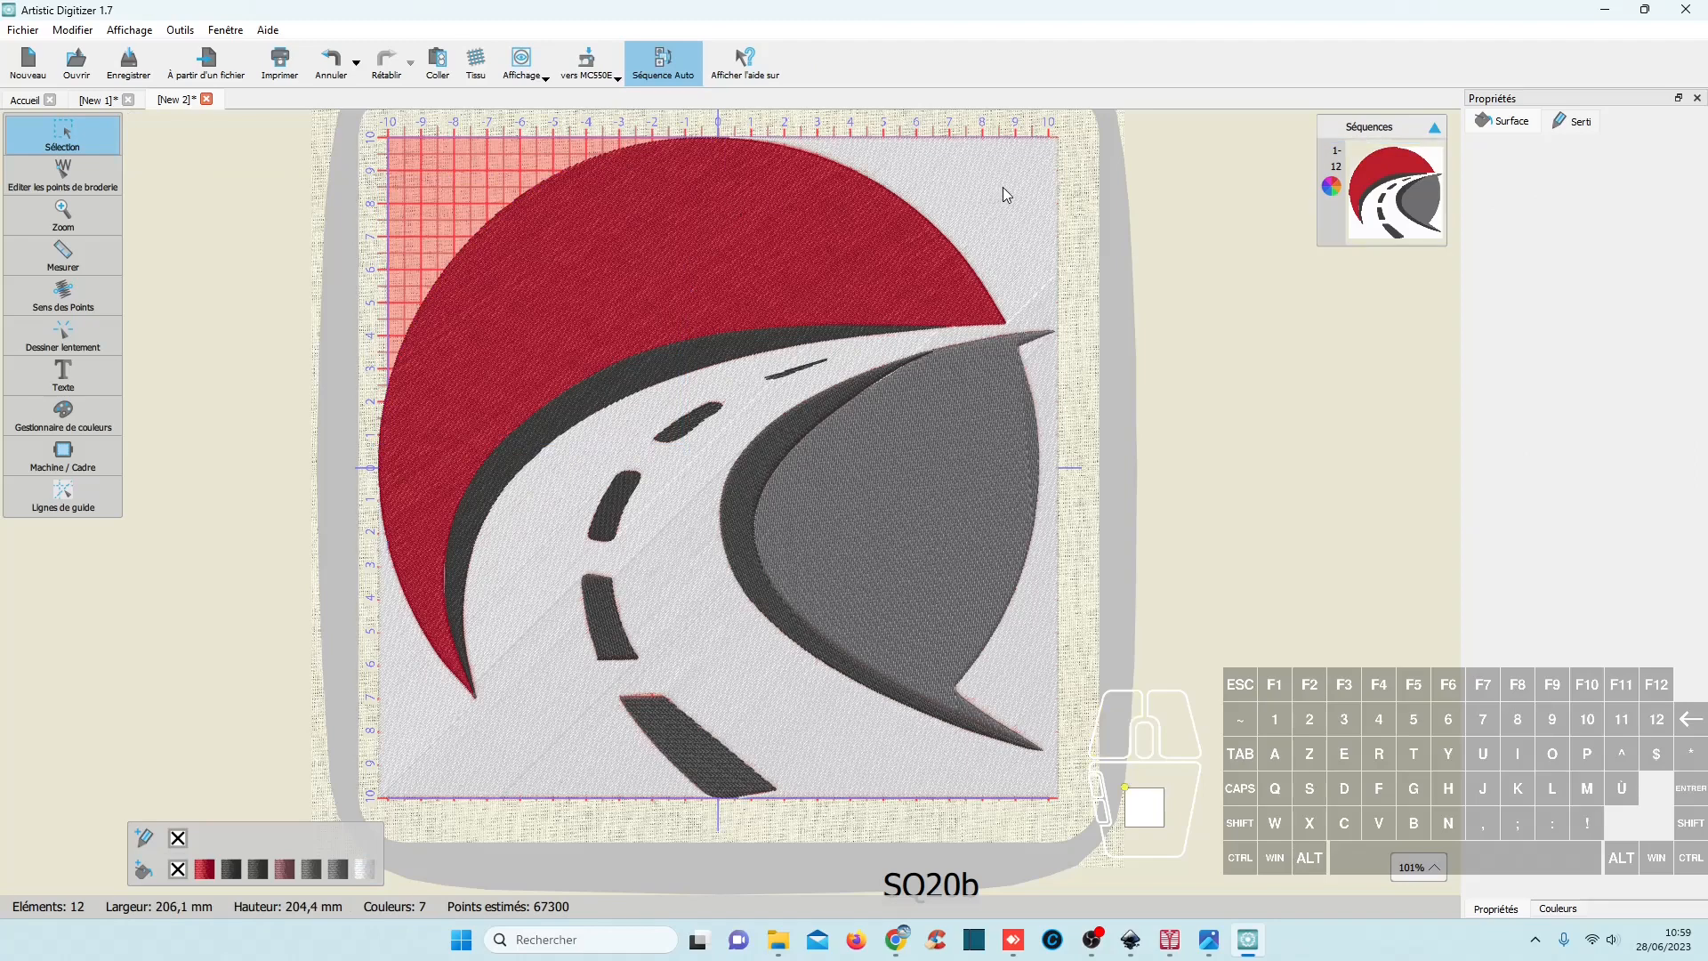
left_click(1003, 189)
key("Delete")
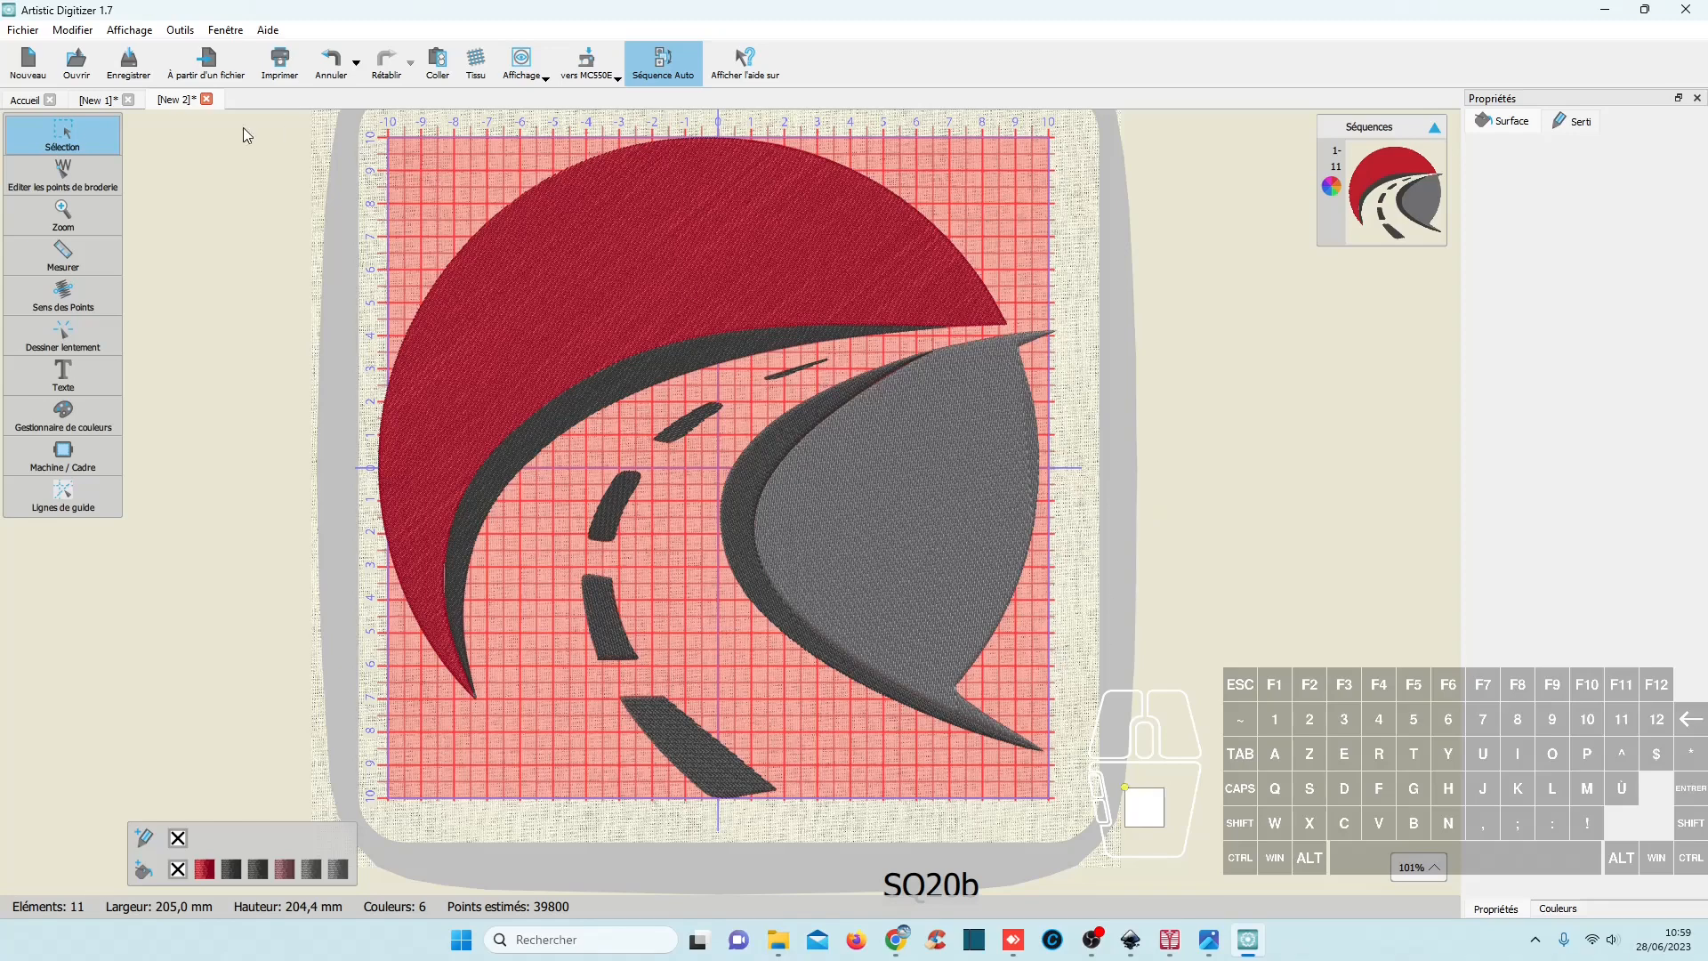
Step: Compare the SVG and PNG conversions, then switch to mySewnet Digitizing and view its two open designs
left_click(98, 102)
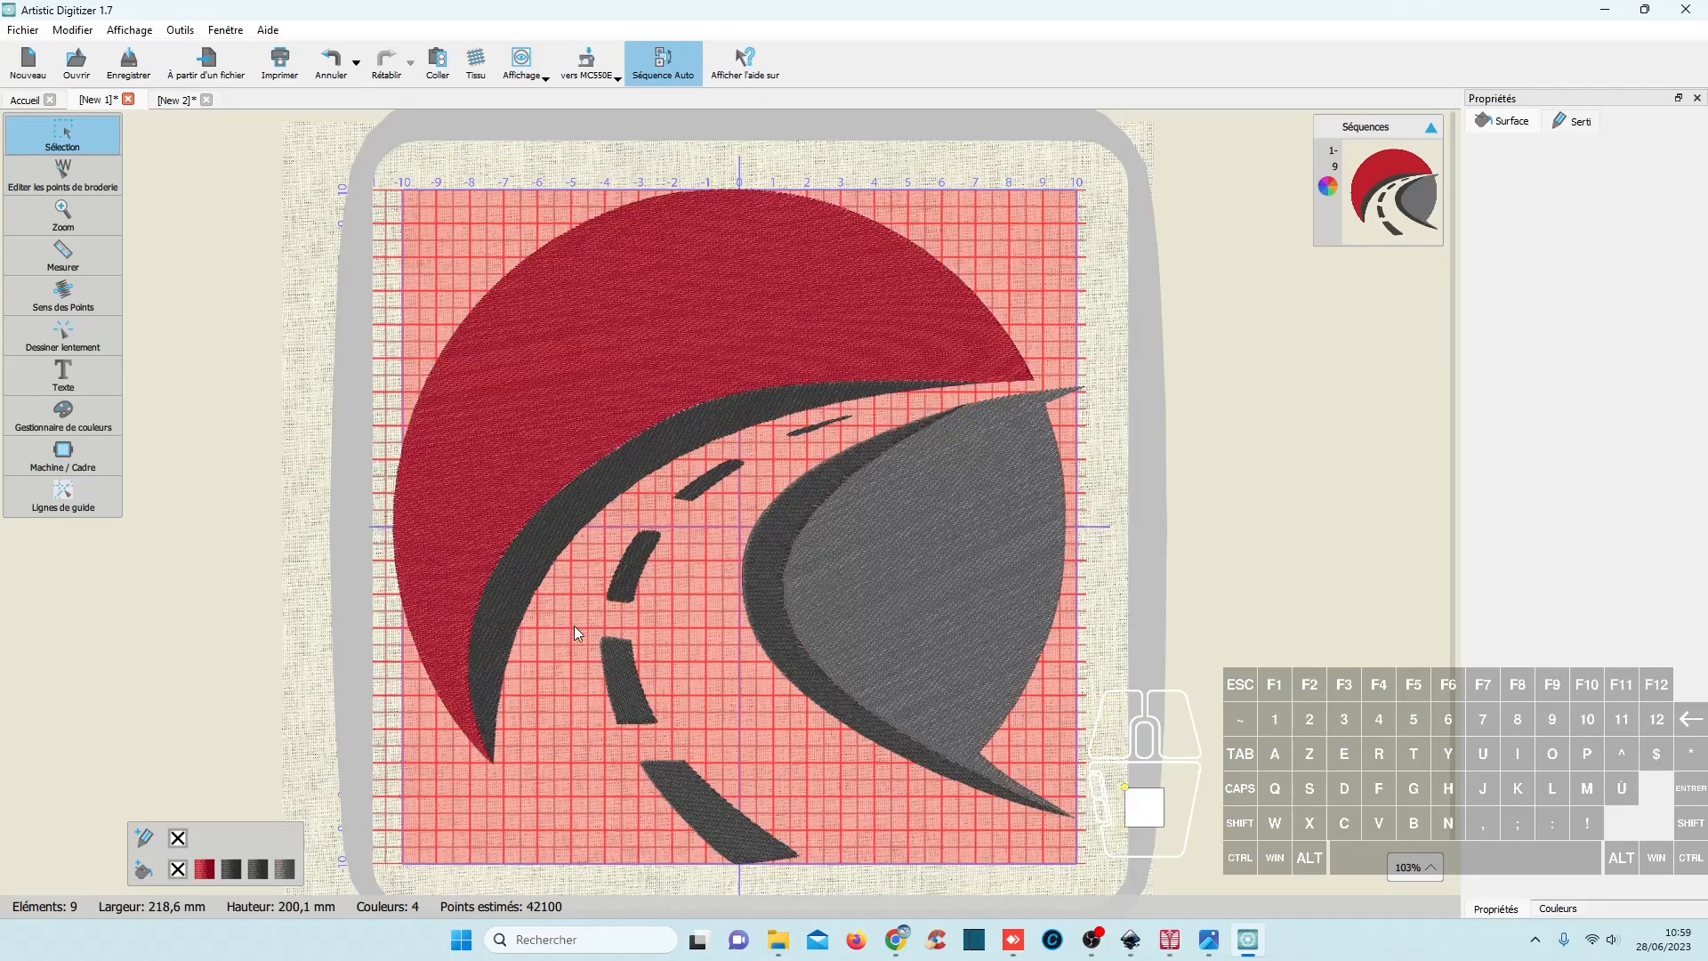
left_click(178, 100)
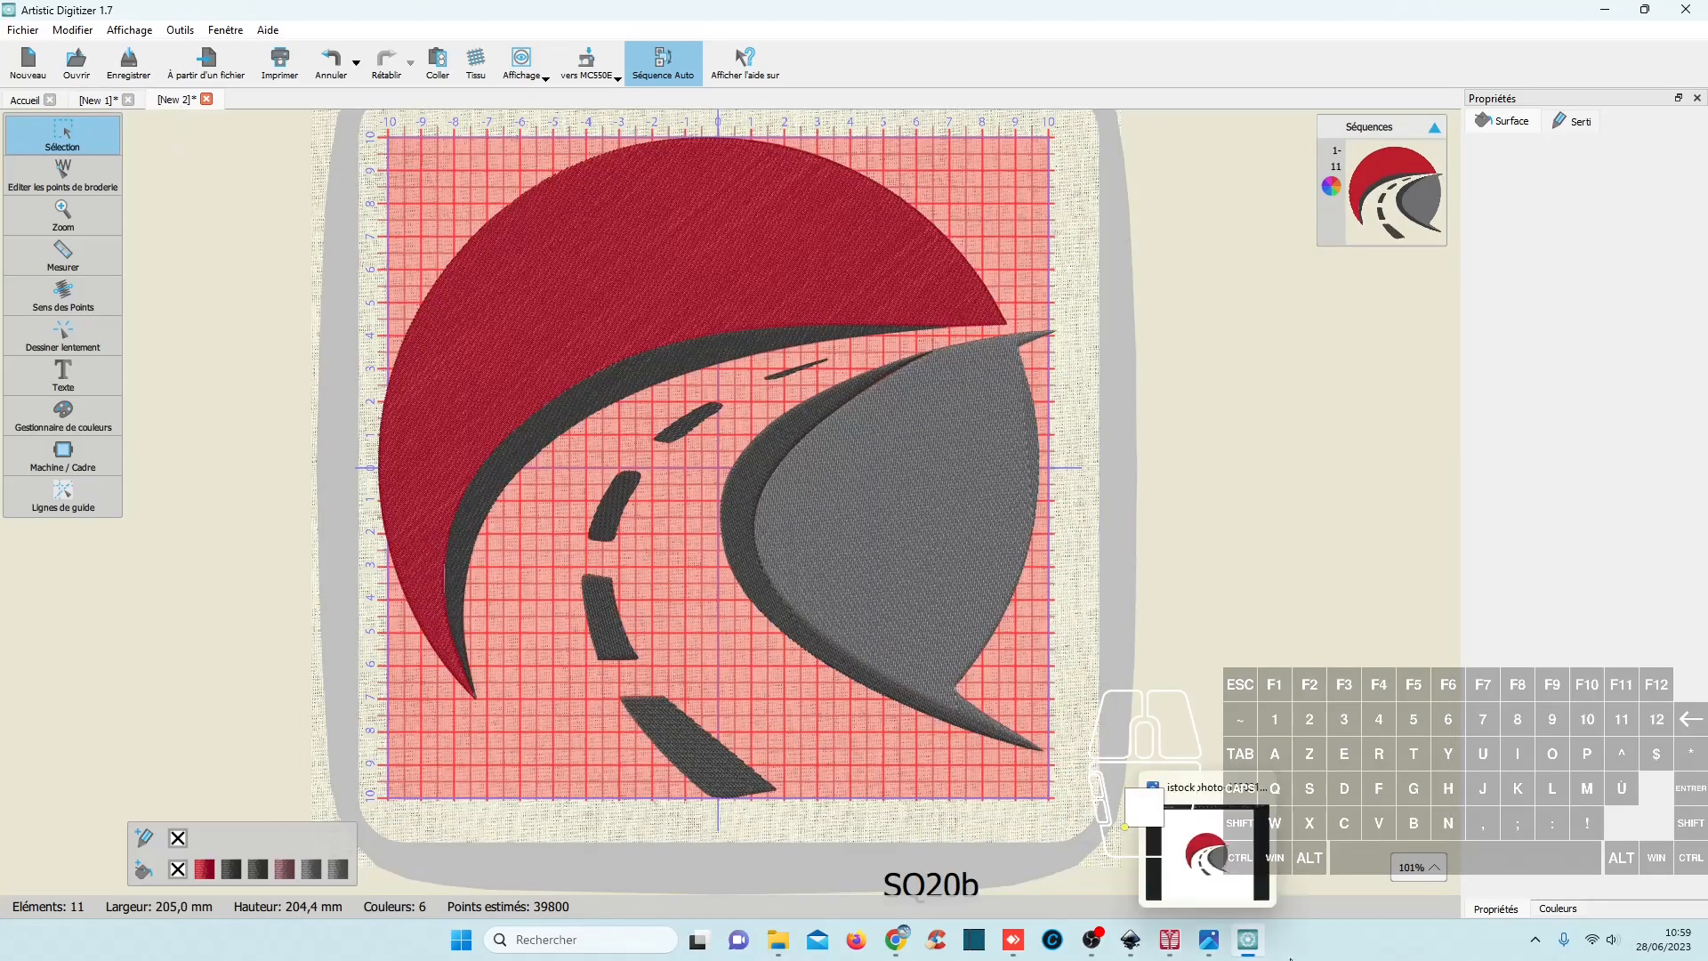
mouse_move(1170, 945)
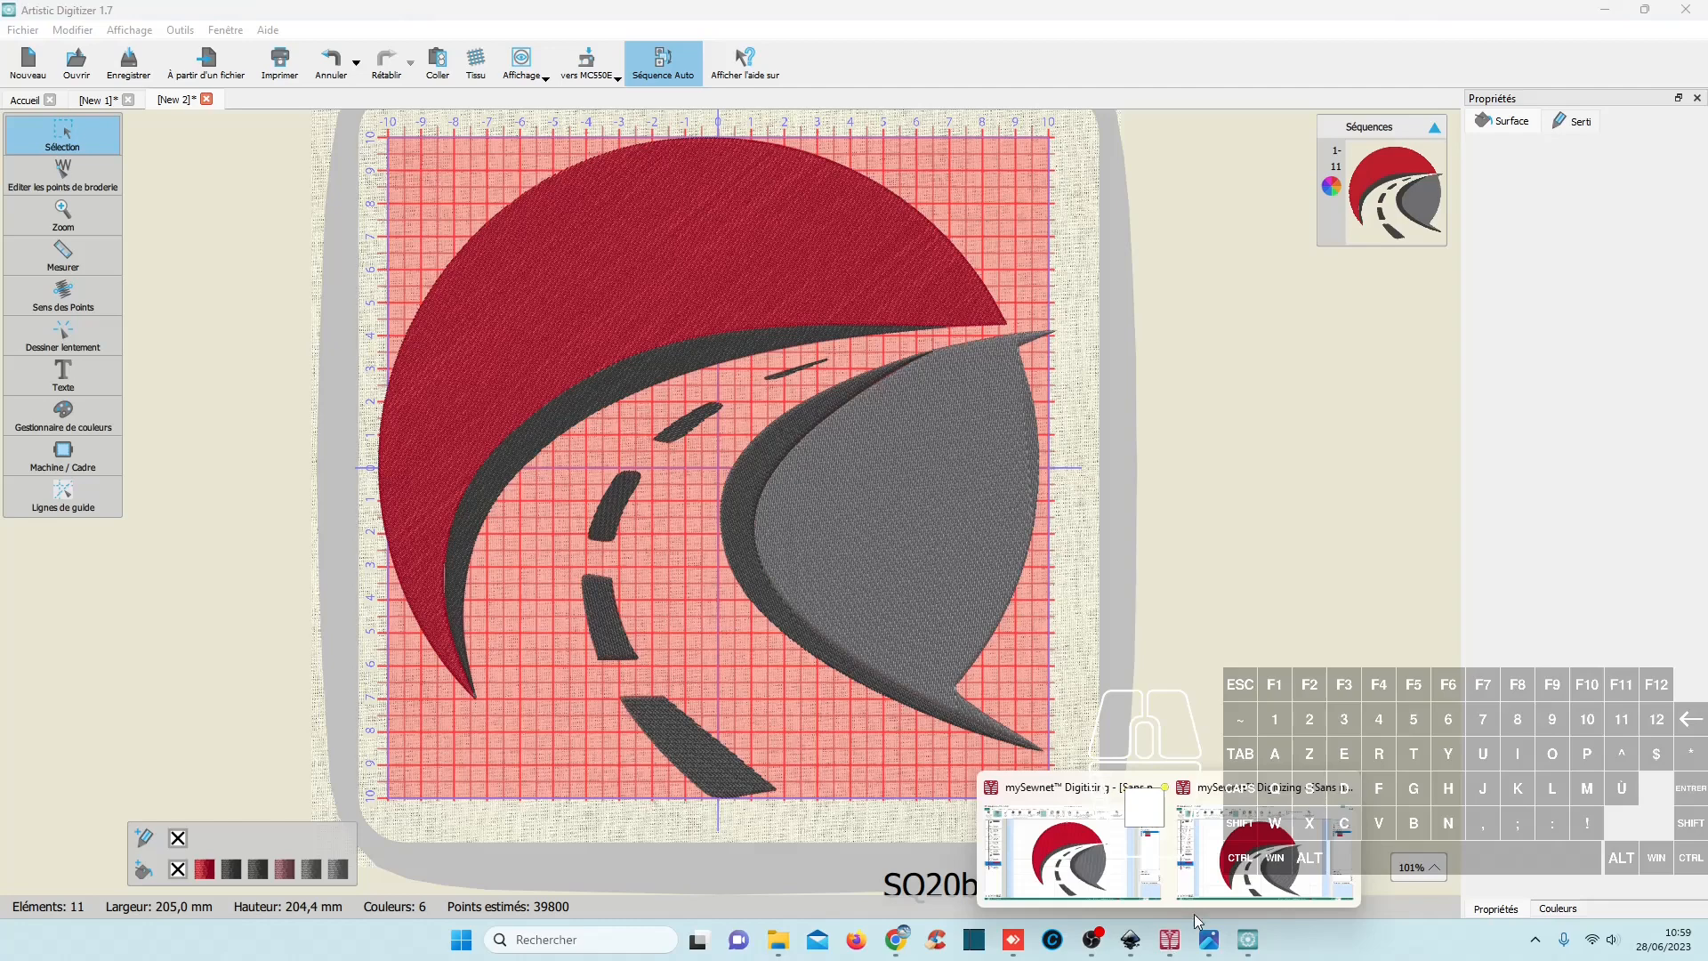
left_click(1249, 858)
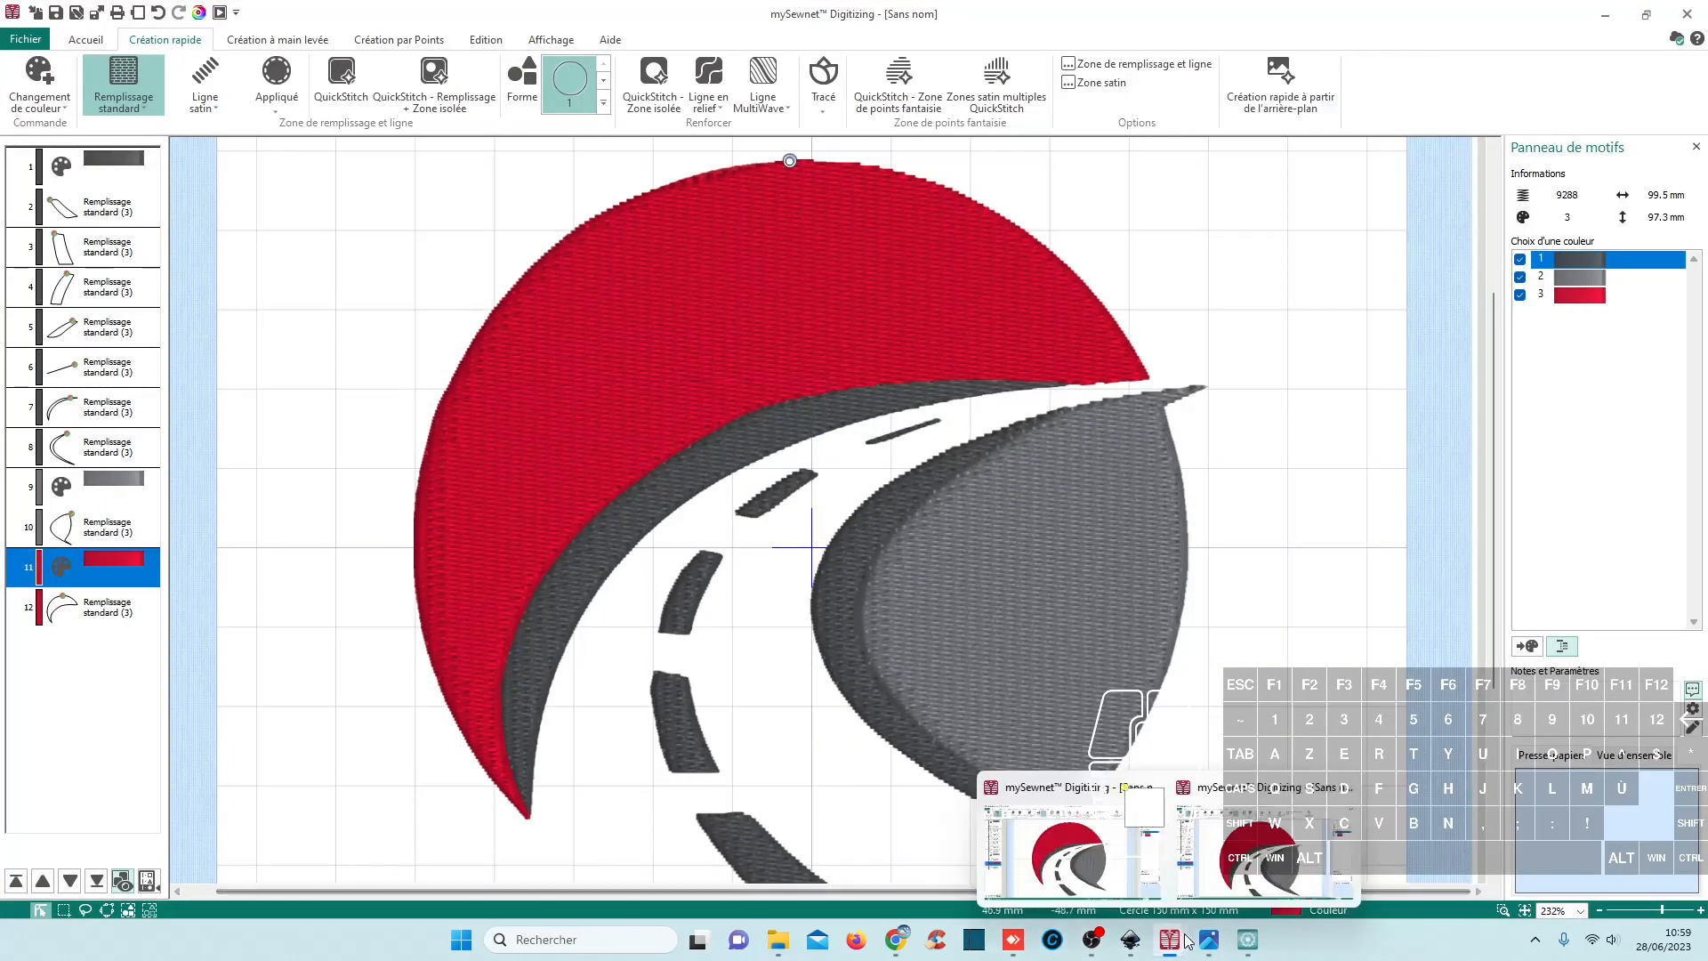
mouse_move(1130, 925)
left_click(1079, 886)
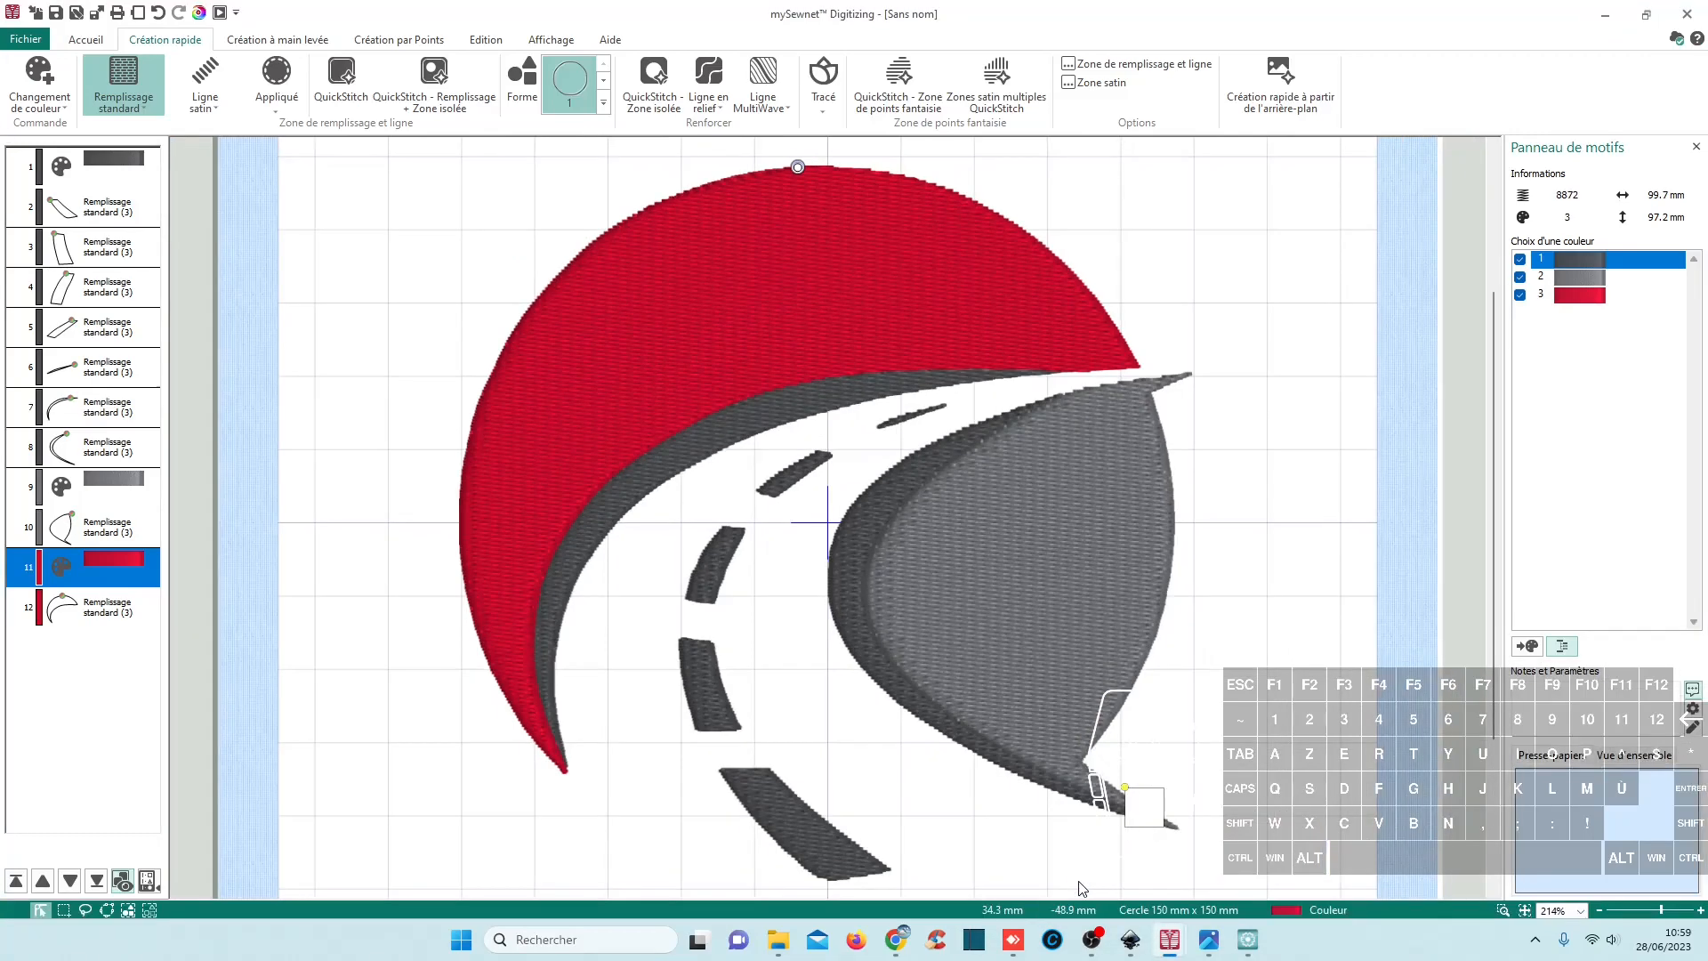